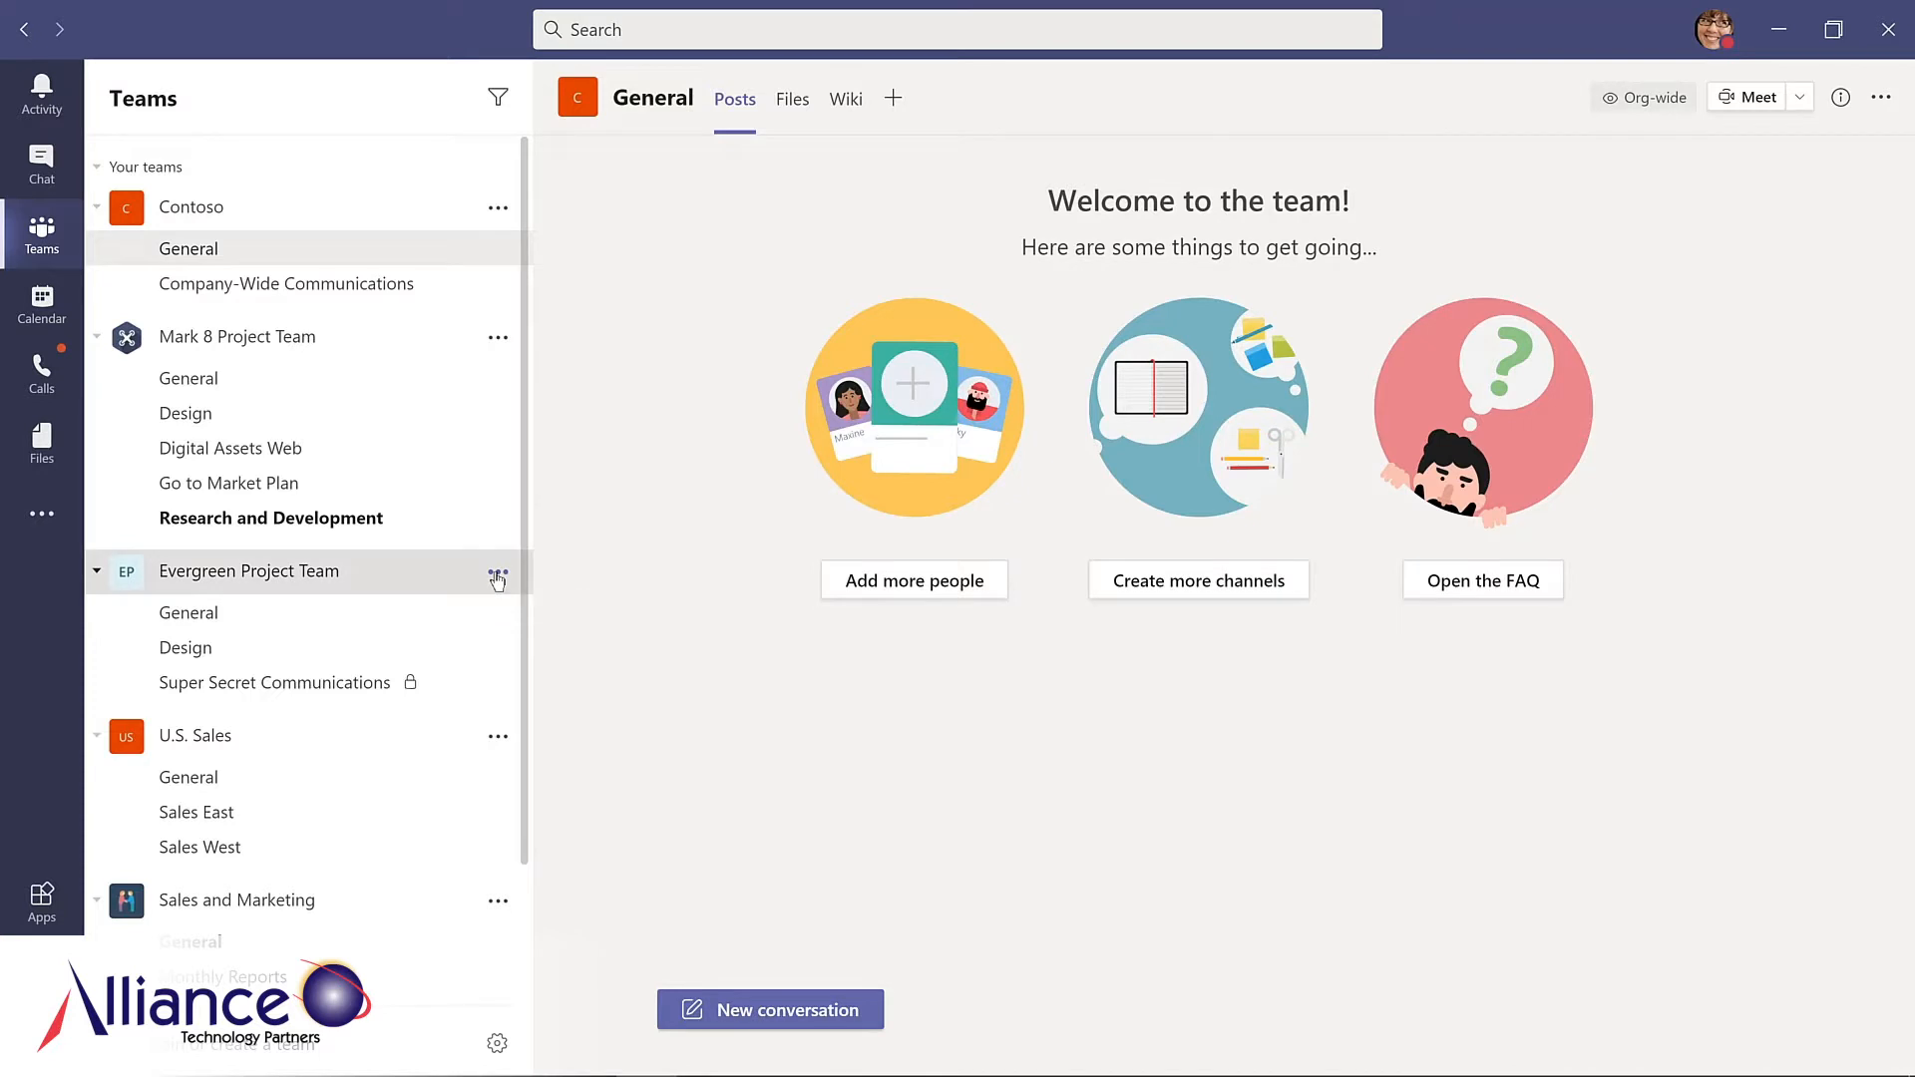
# Open the management page of the Evergreen Project Team and expand its list of members and guests
pyautogui.click(498, 574)
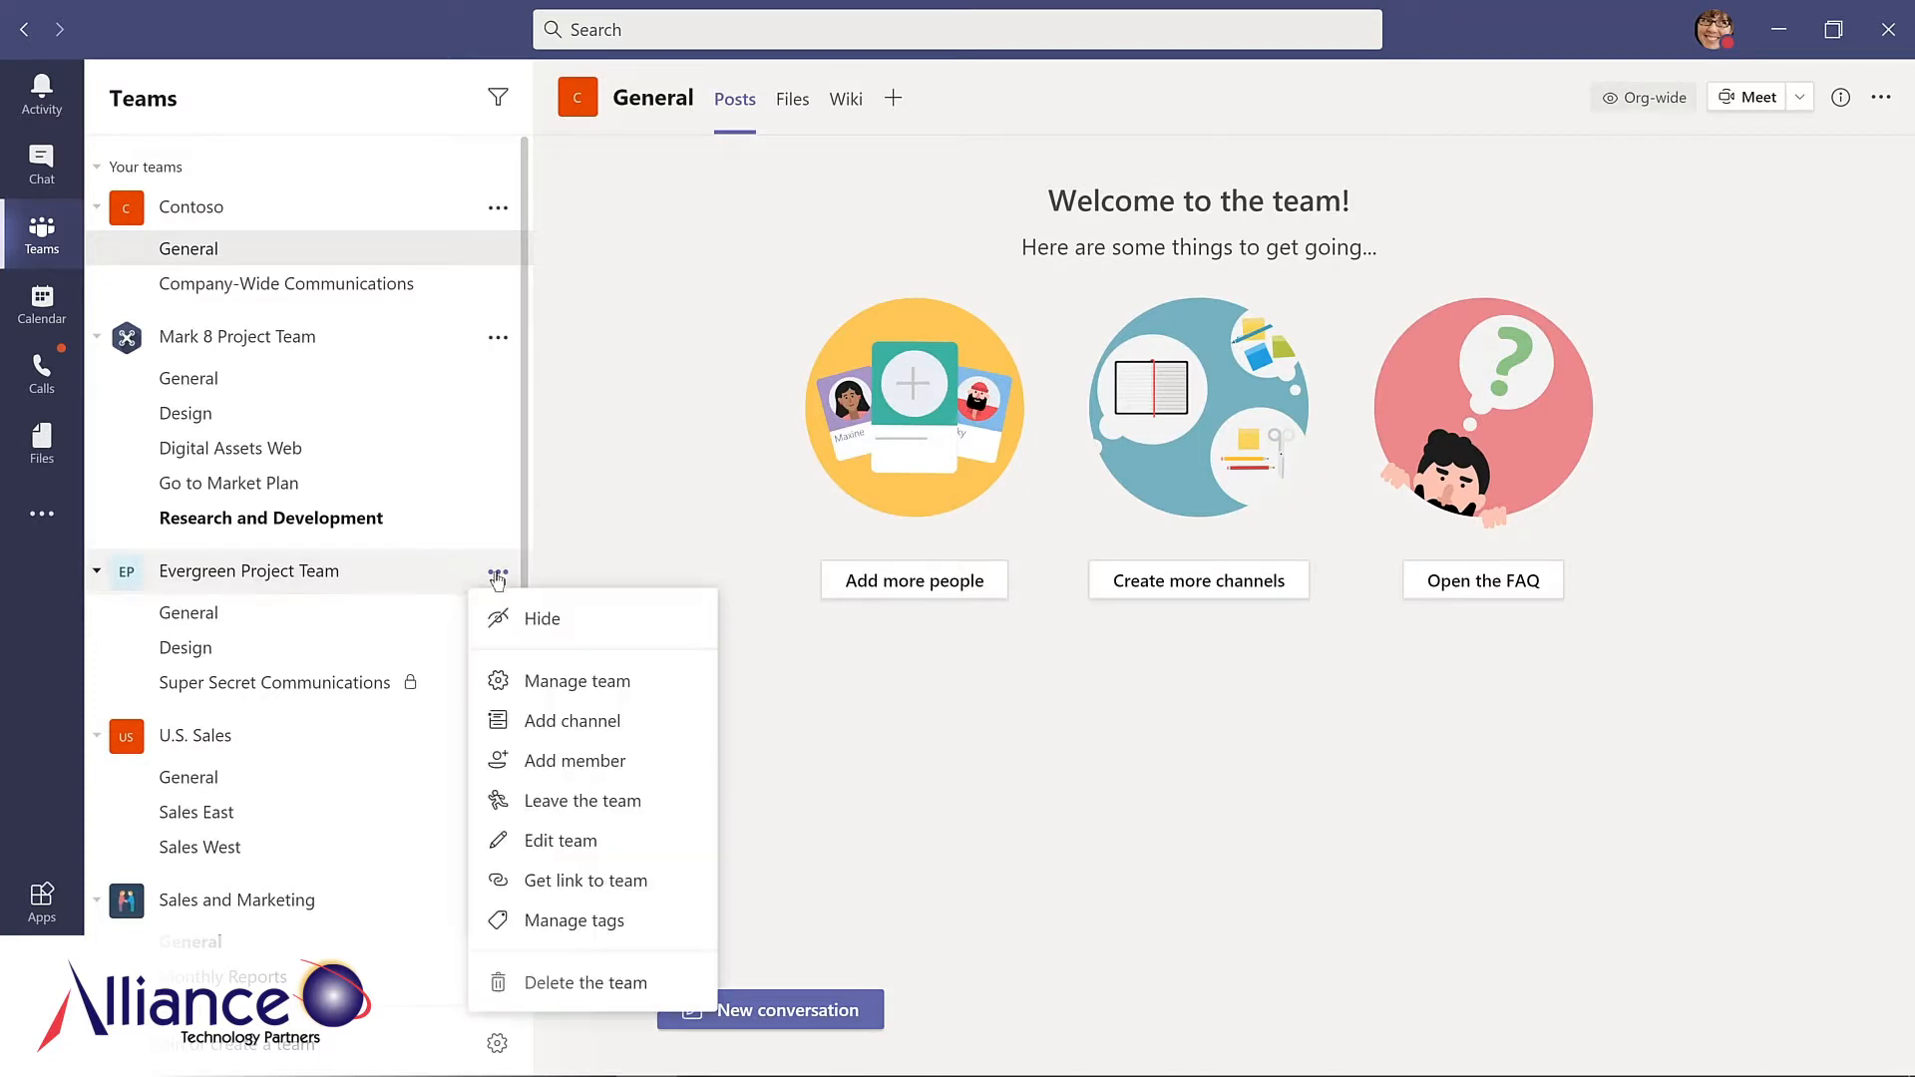
pyautogui.click(545, 682)
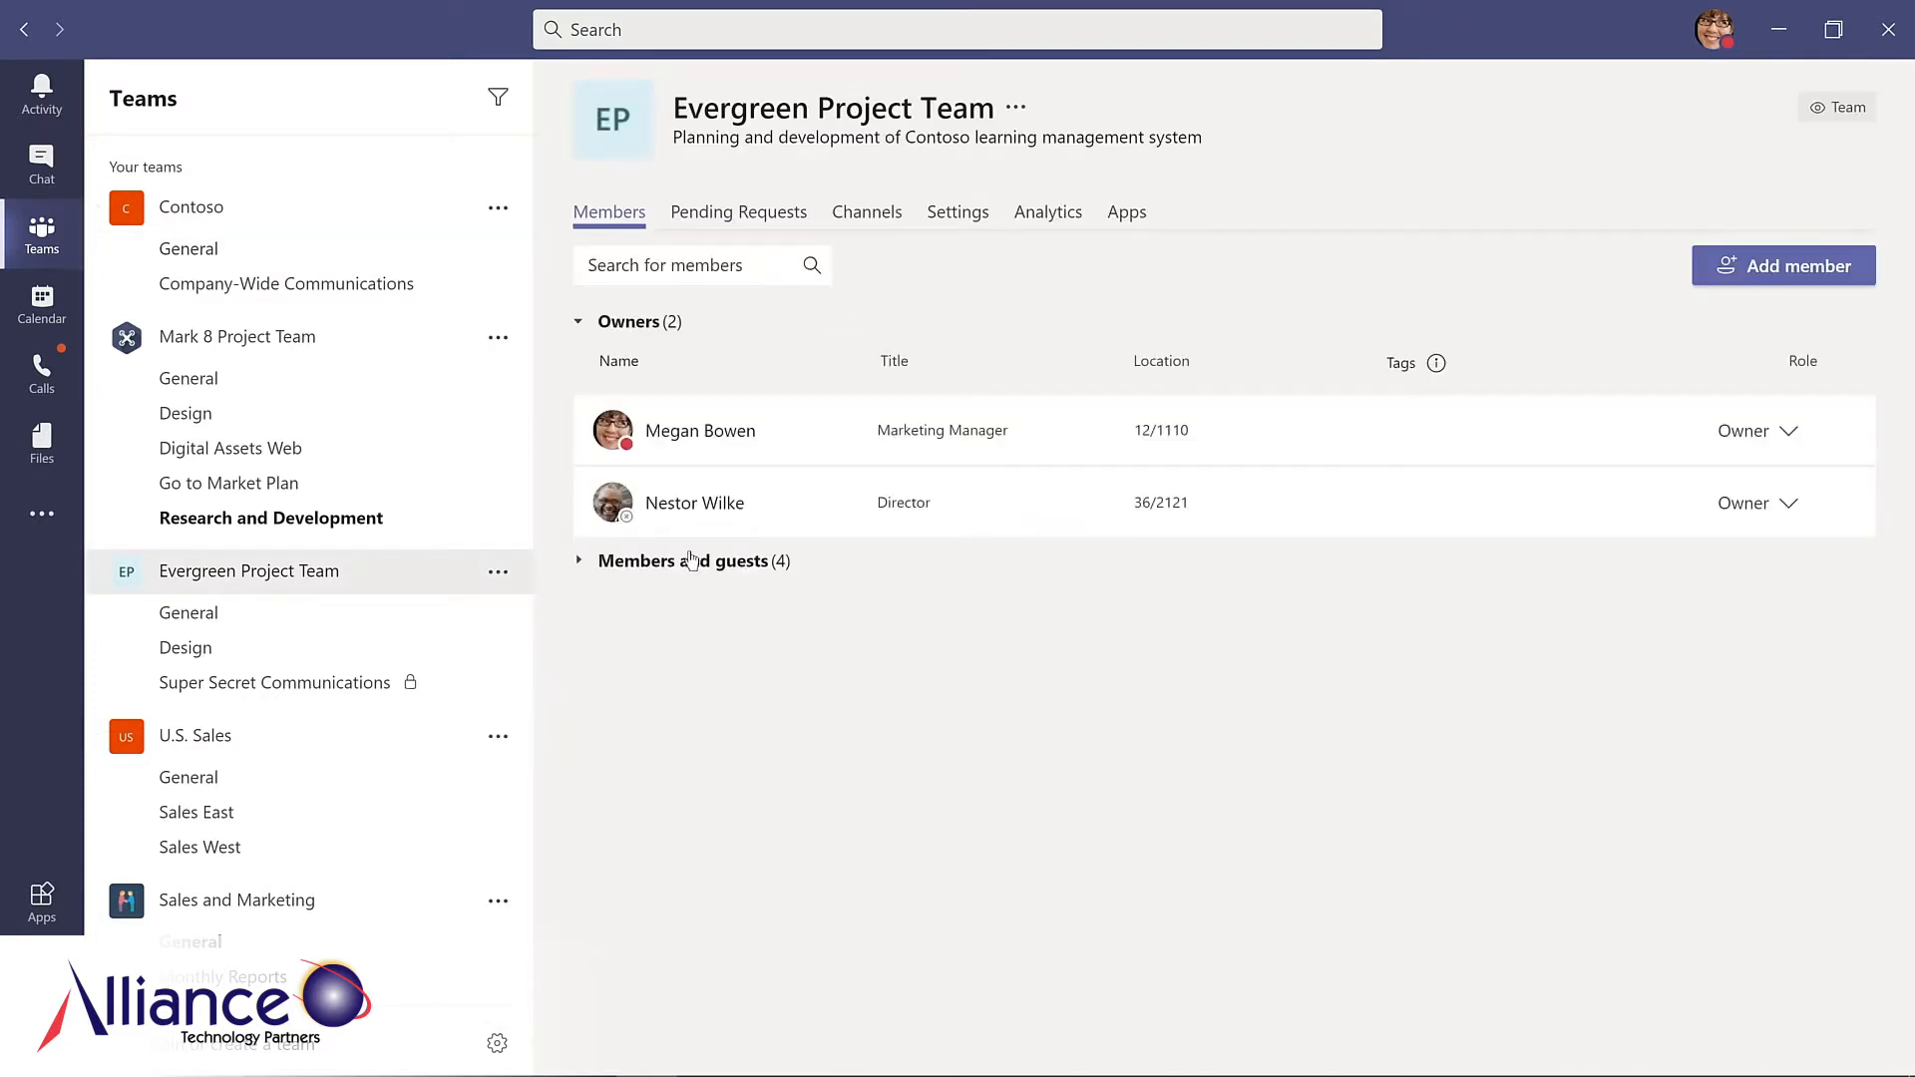
pyautogui.click(682, 565)
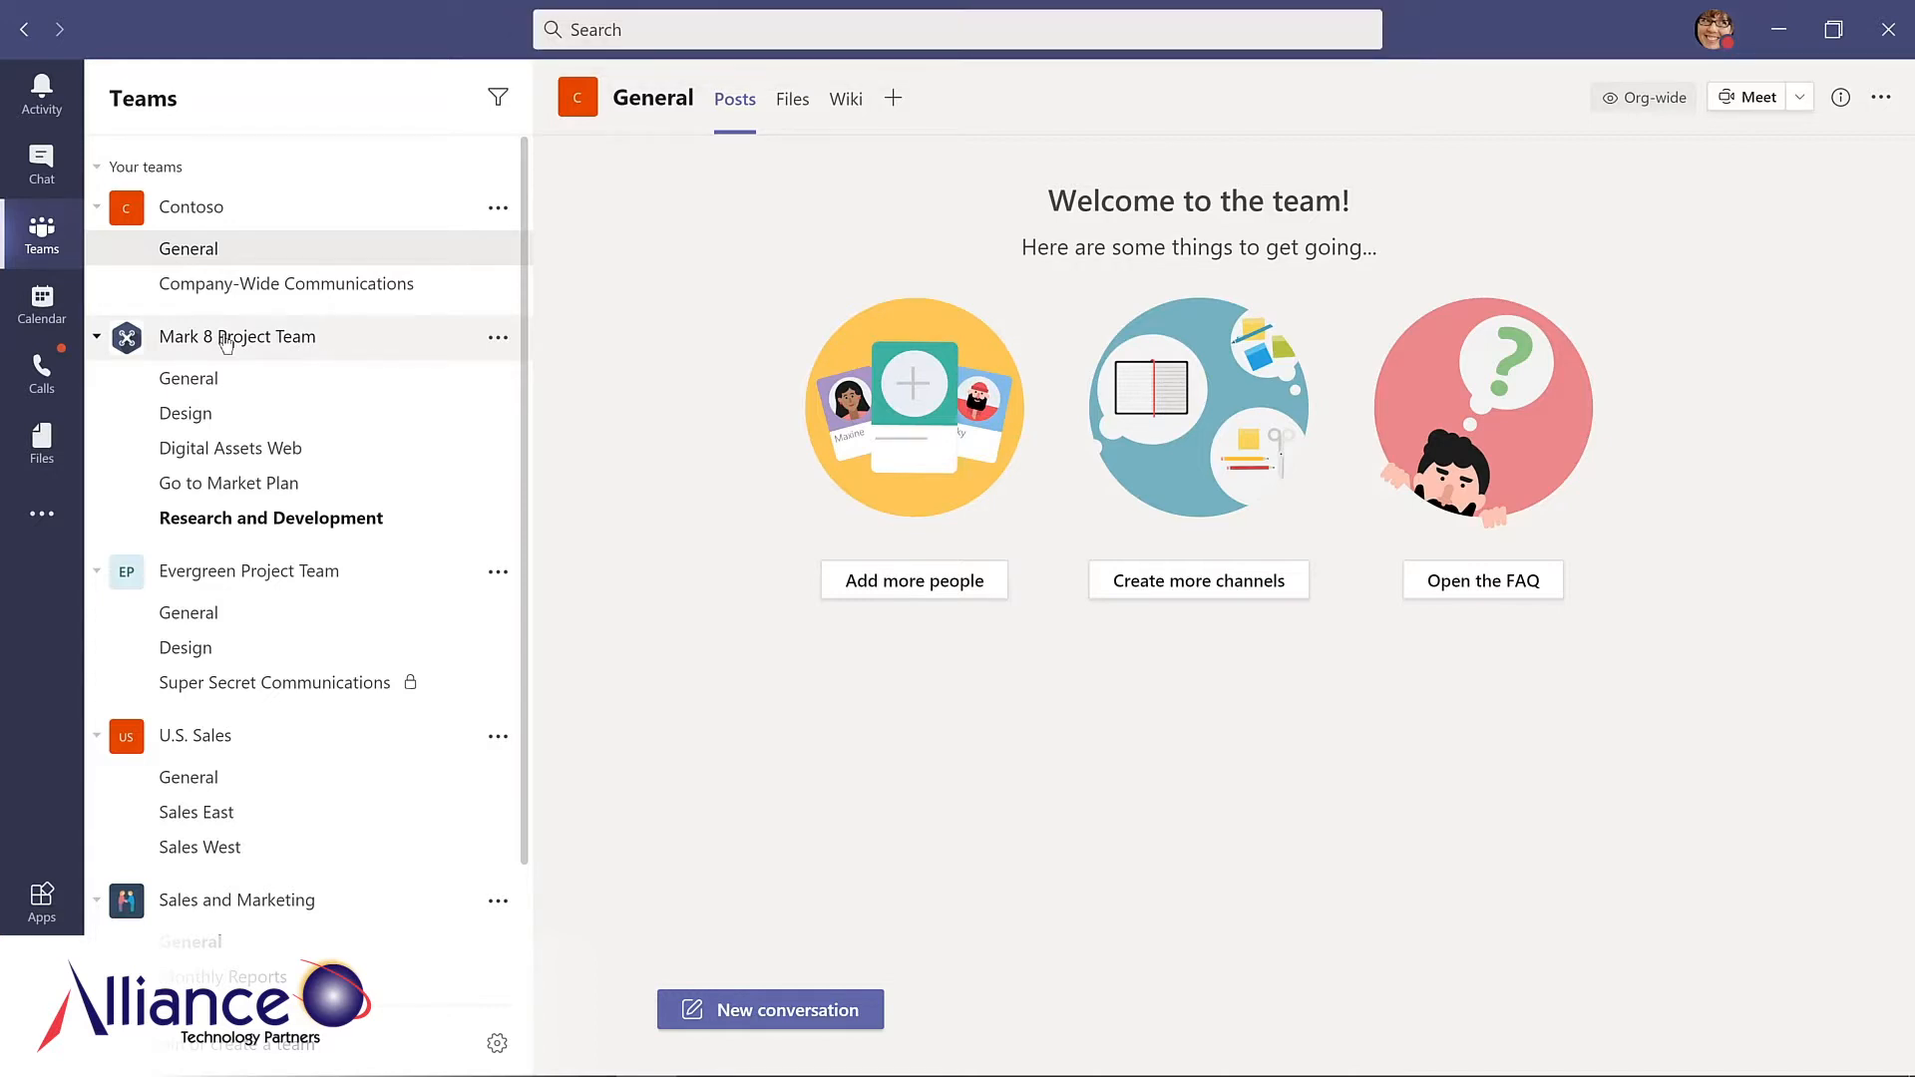
# Search for "marketing" and examine the matching people and files, including the filters for the file results
pyautogui.click(628, 27)
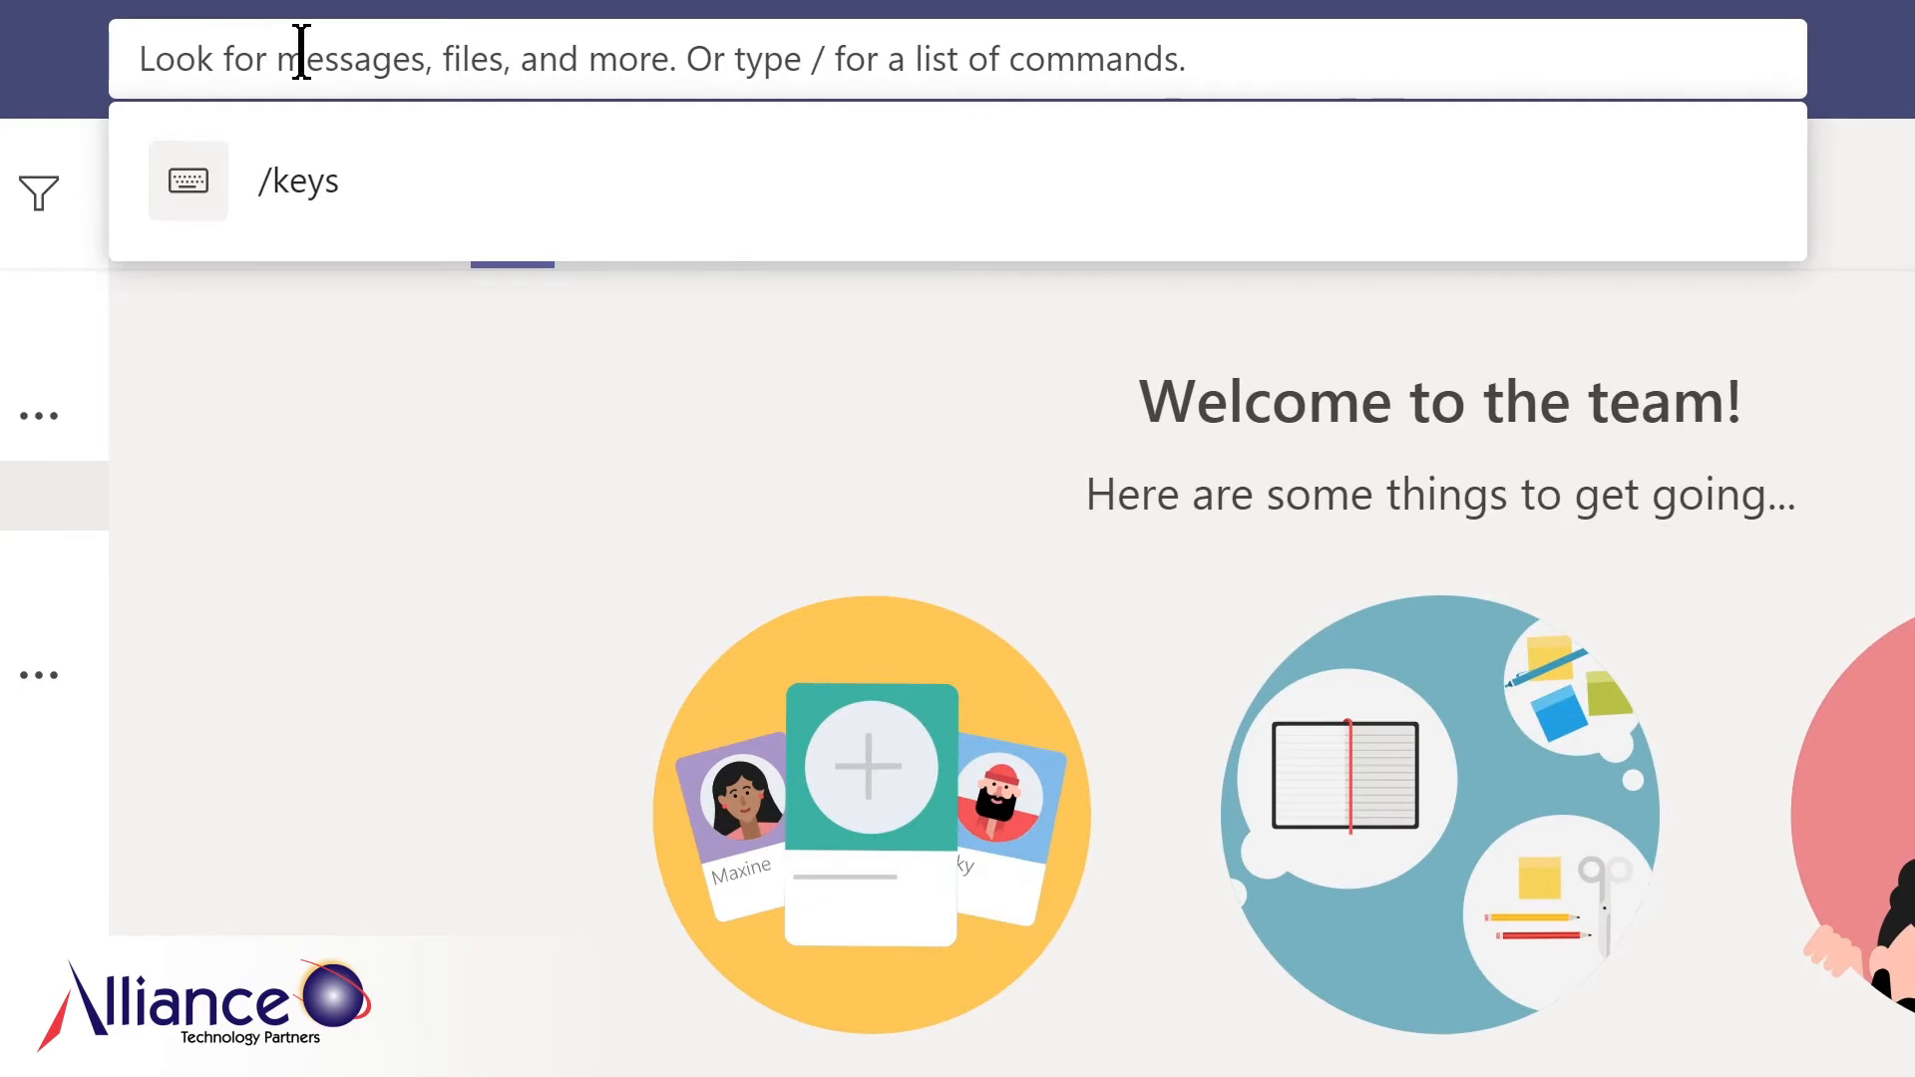
pyautogui.write('marketing')
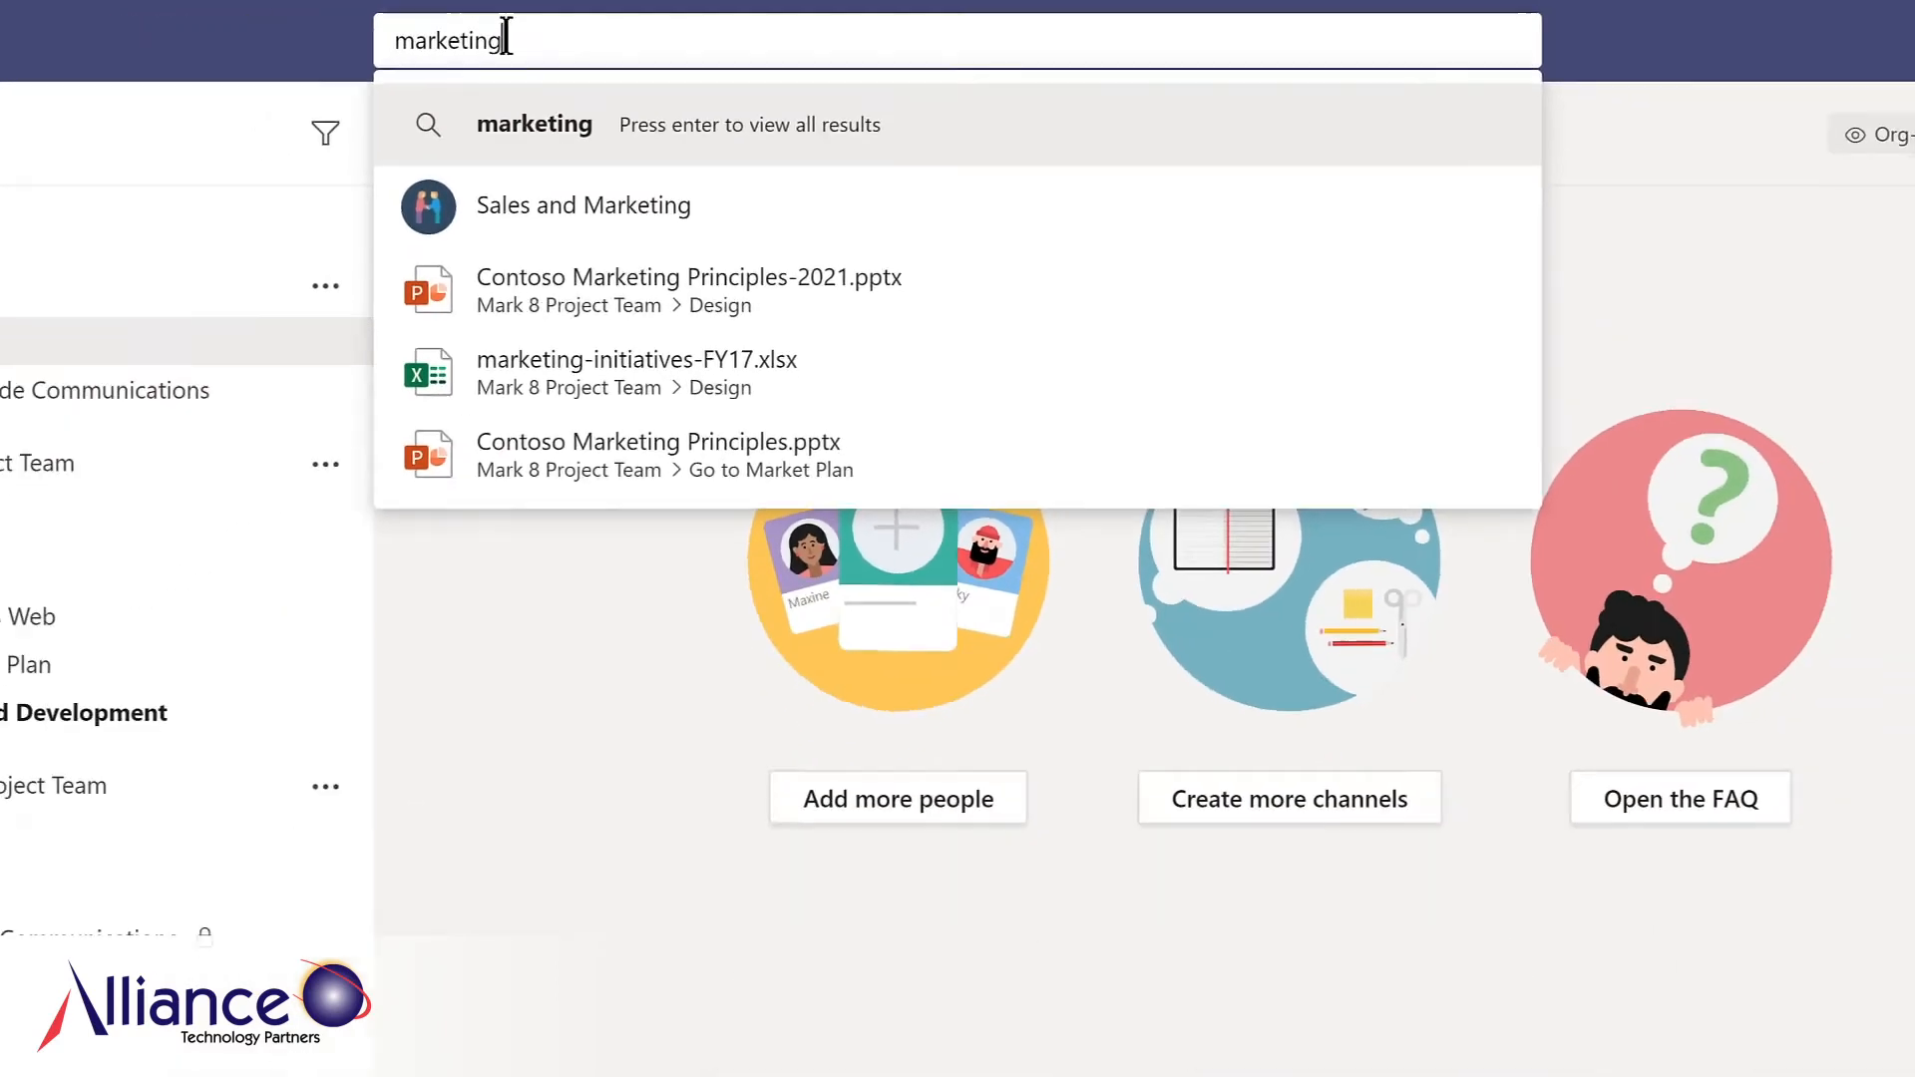
pyautogui.press('Return')
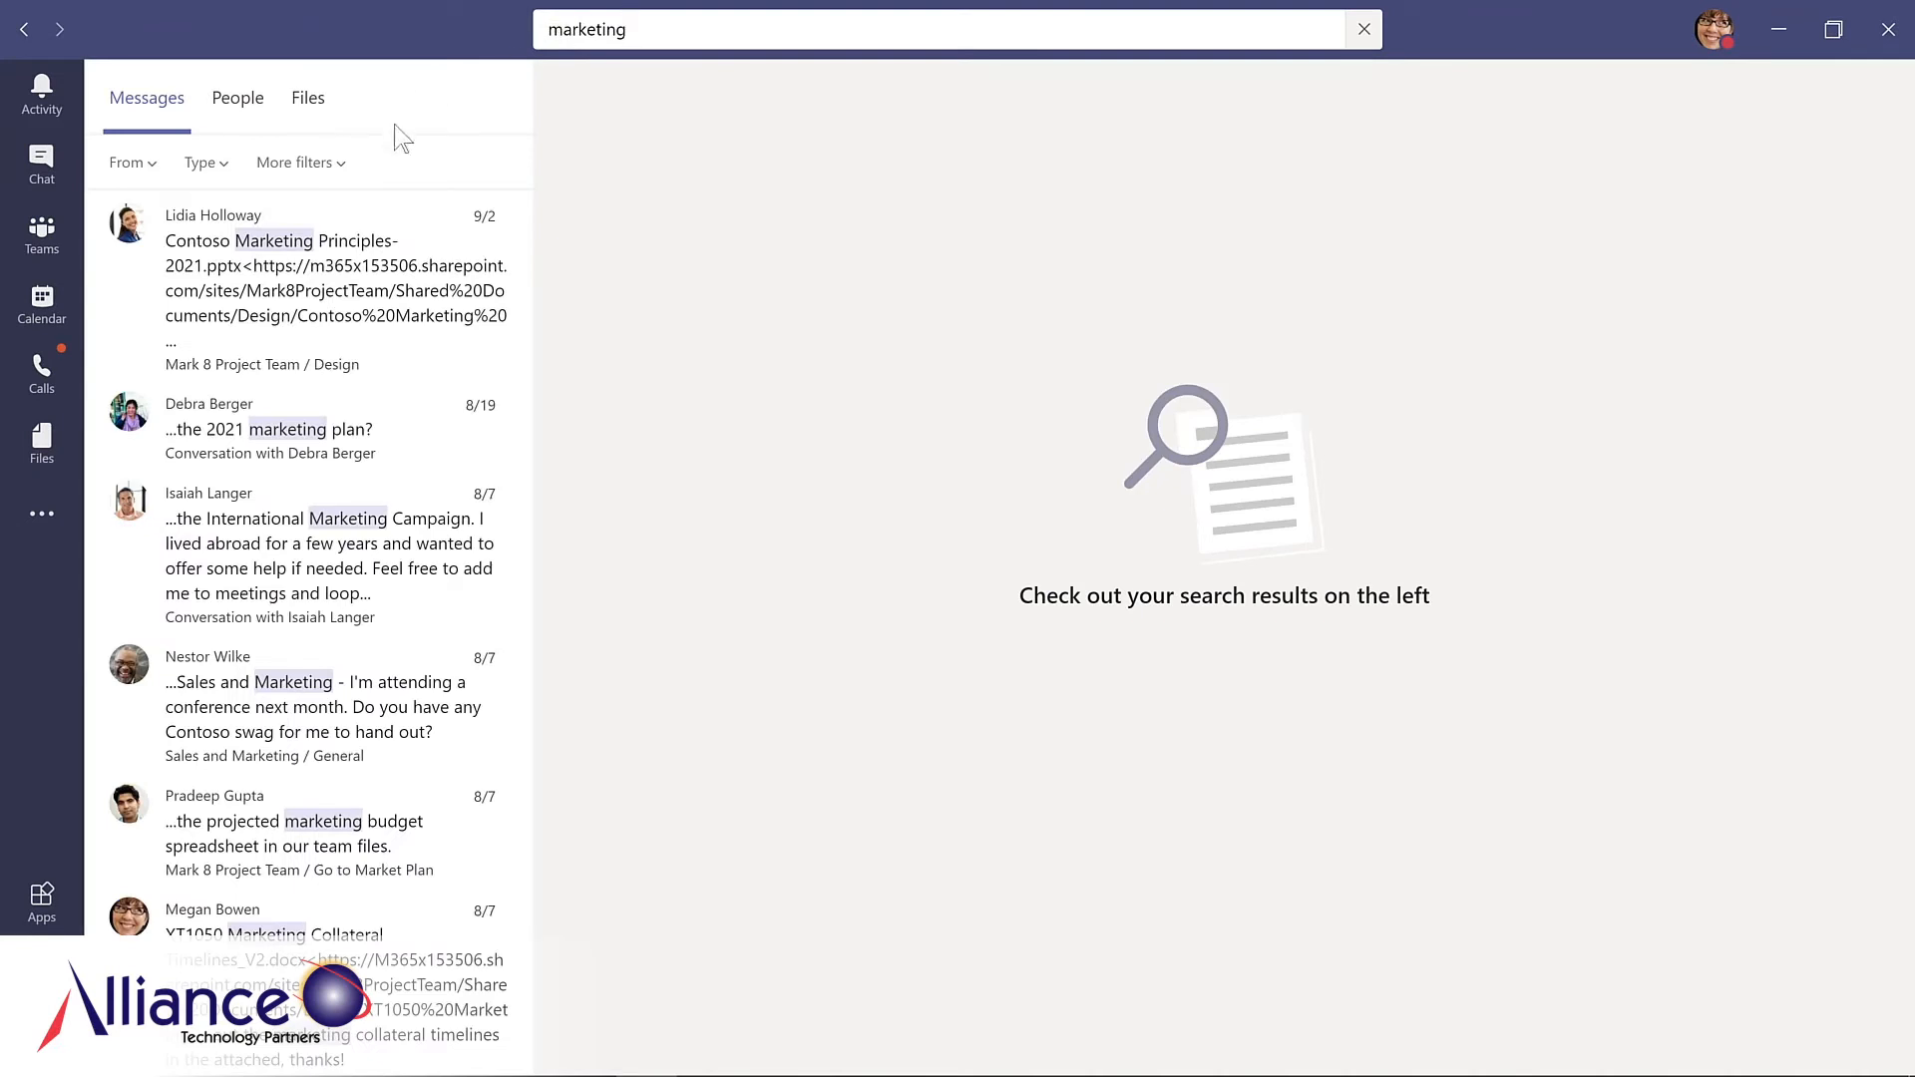
pyautogui.click(237, 98)
pyautogui.click(308, 97)
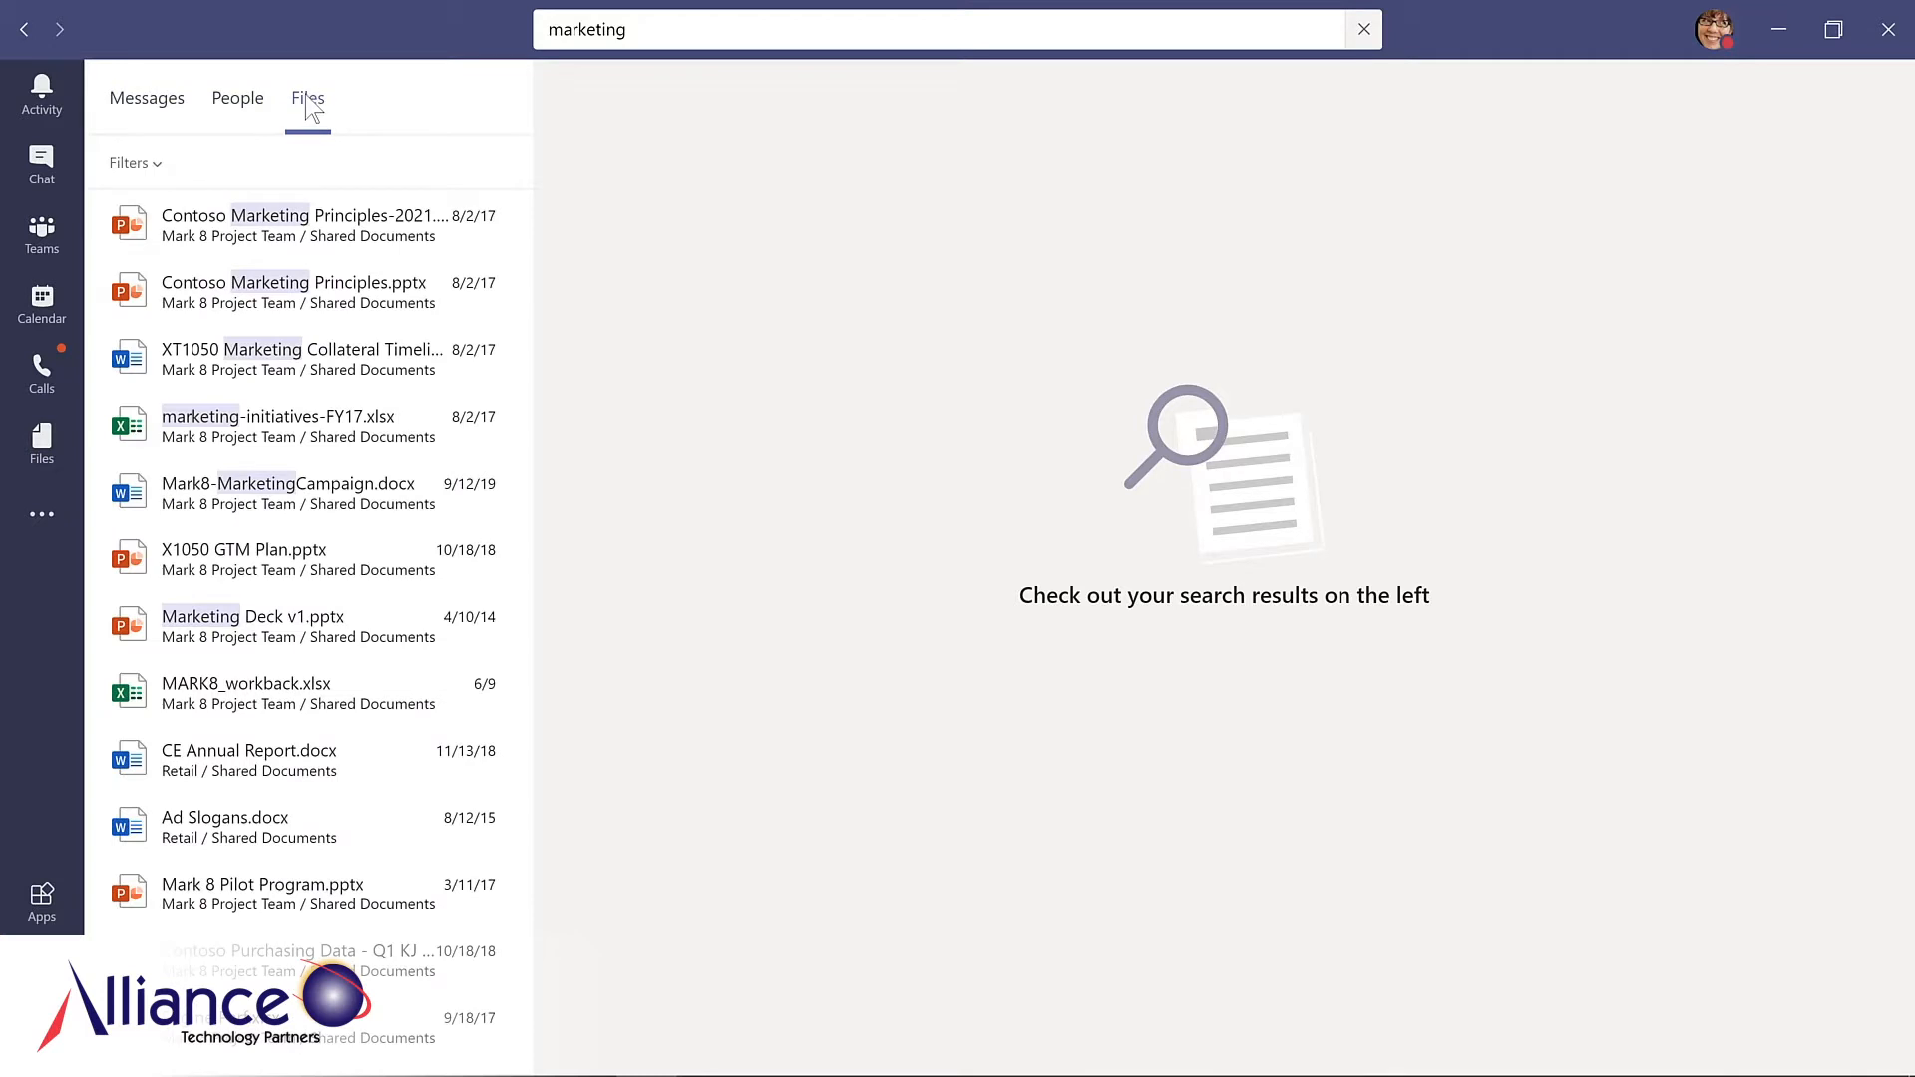
pyautogui.click(155, 163)
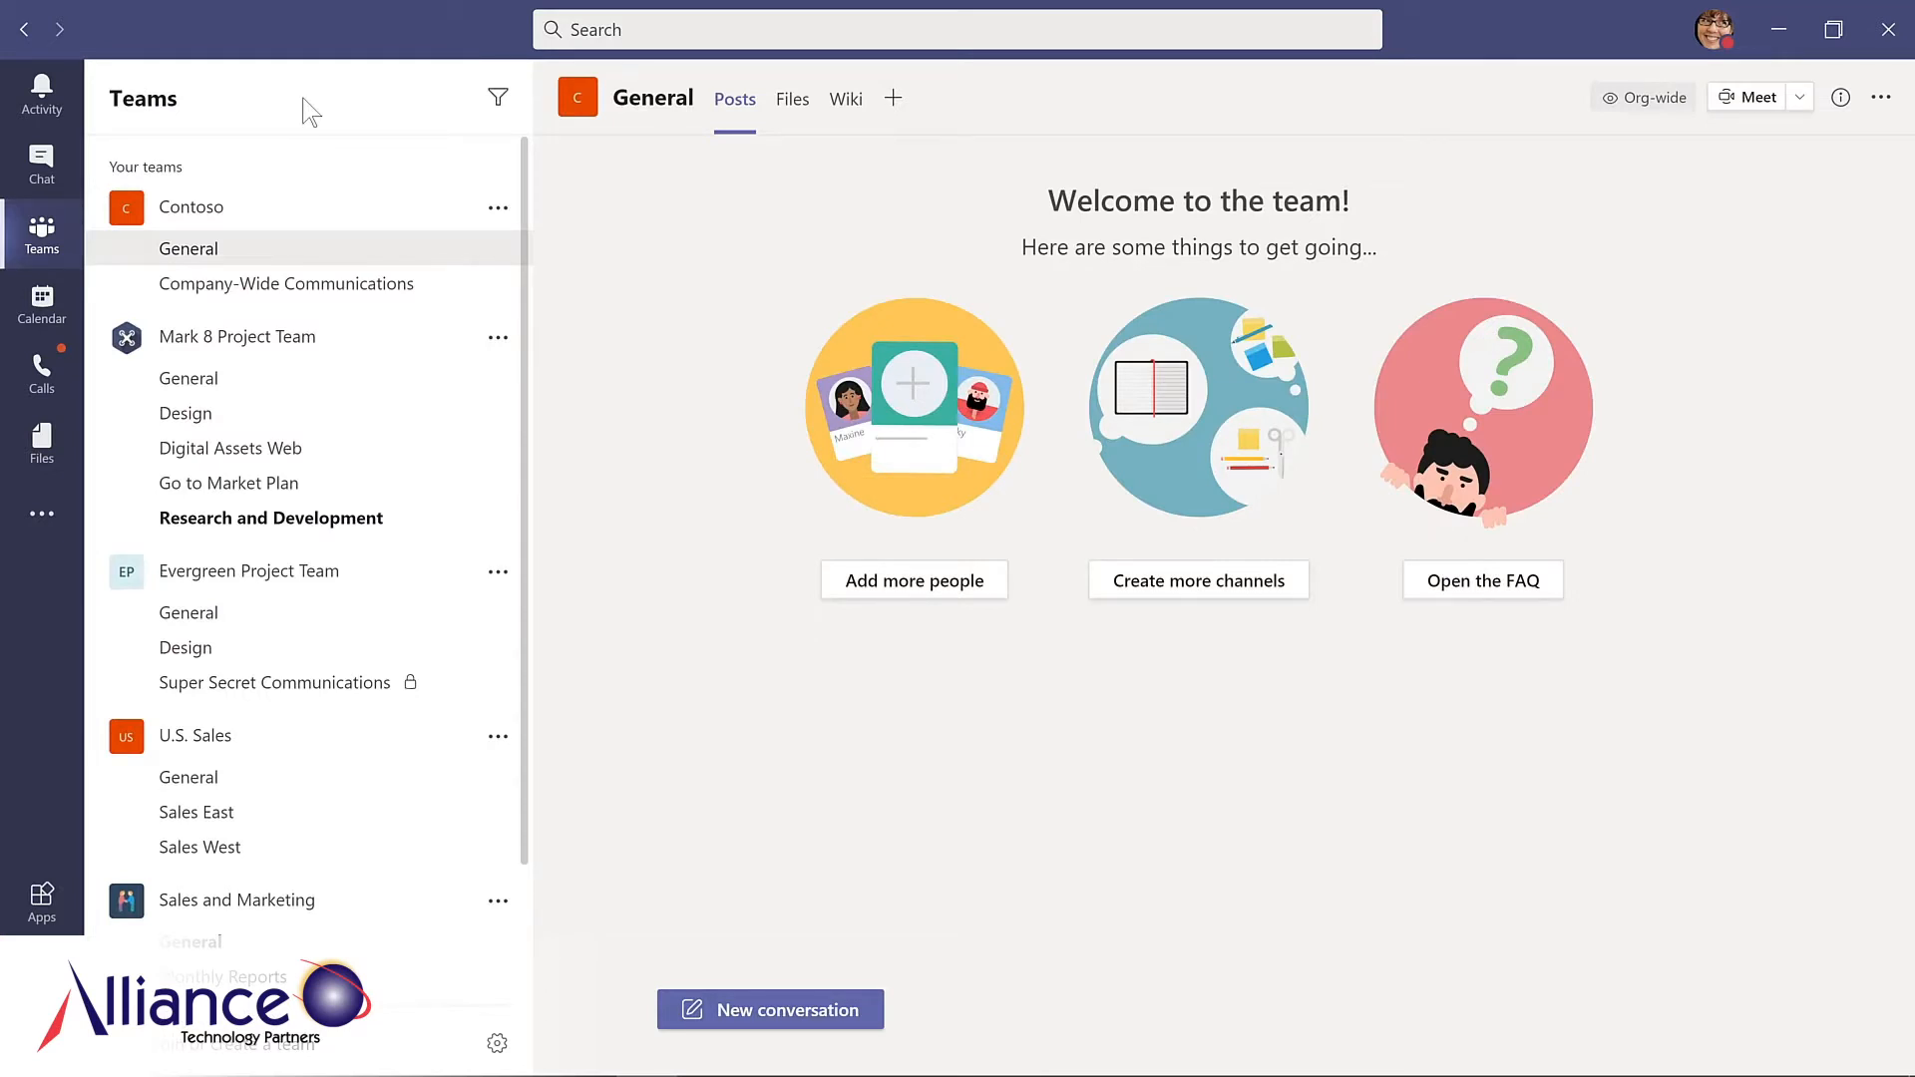
# Run the /keys command to view the list of keyboard shortcuts, and close the list
pyautogui.hotkey('ctrl', 'e')
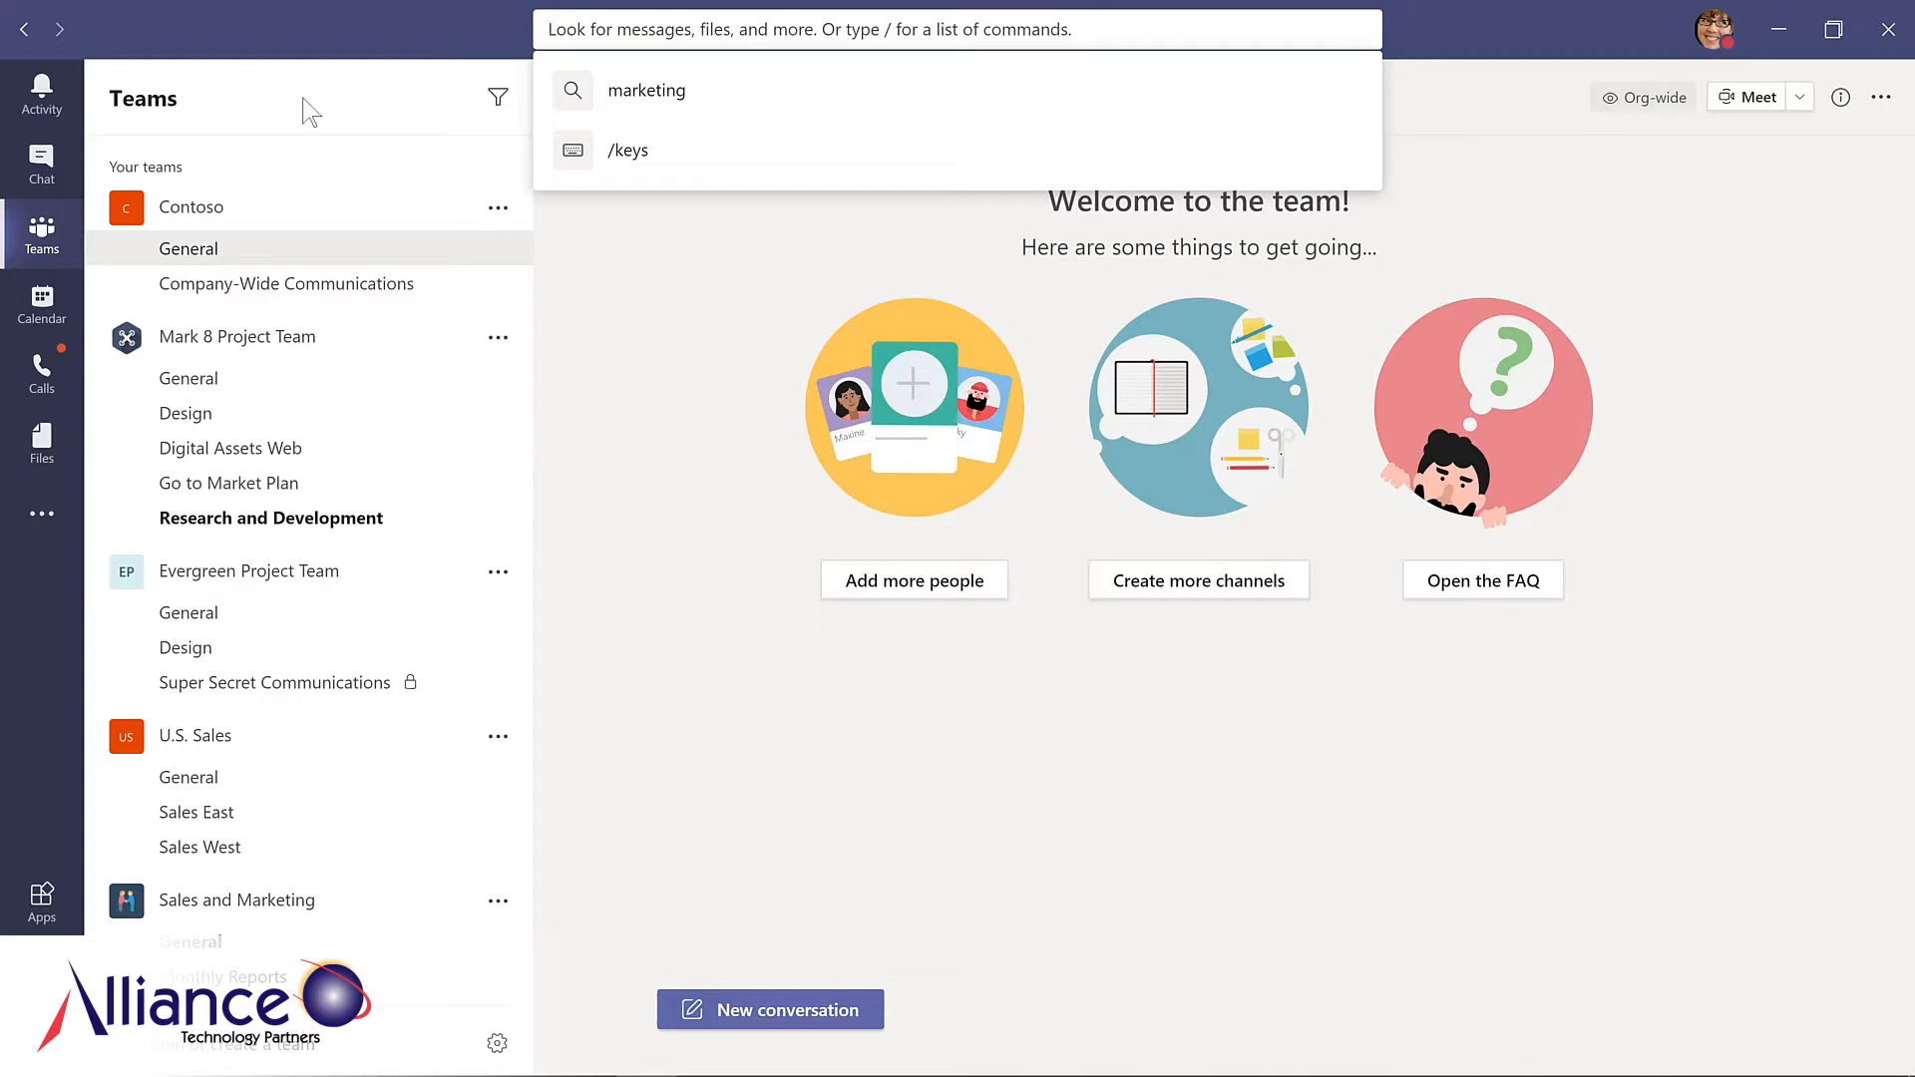
pyautogui.write('/keys')
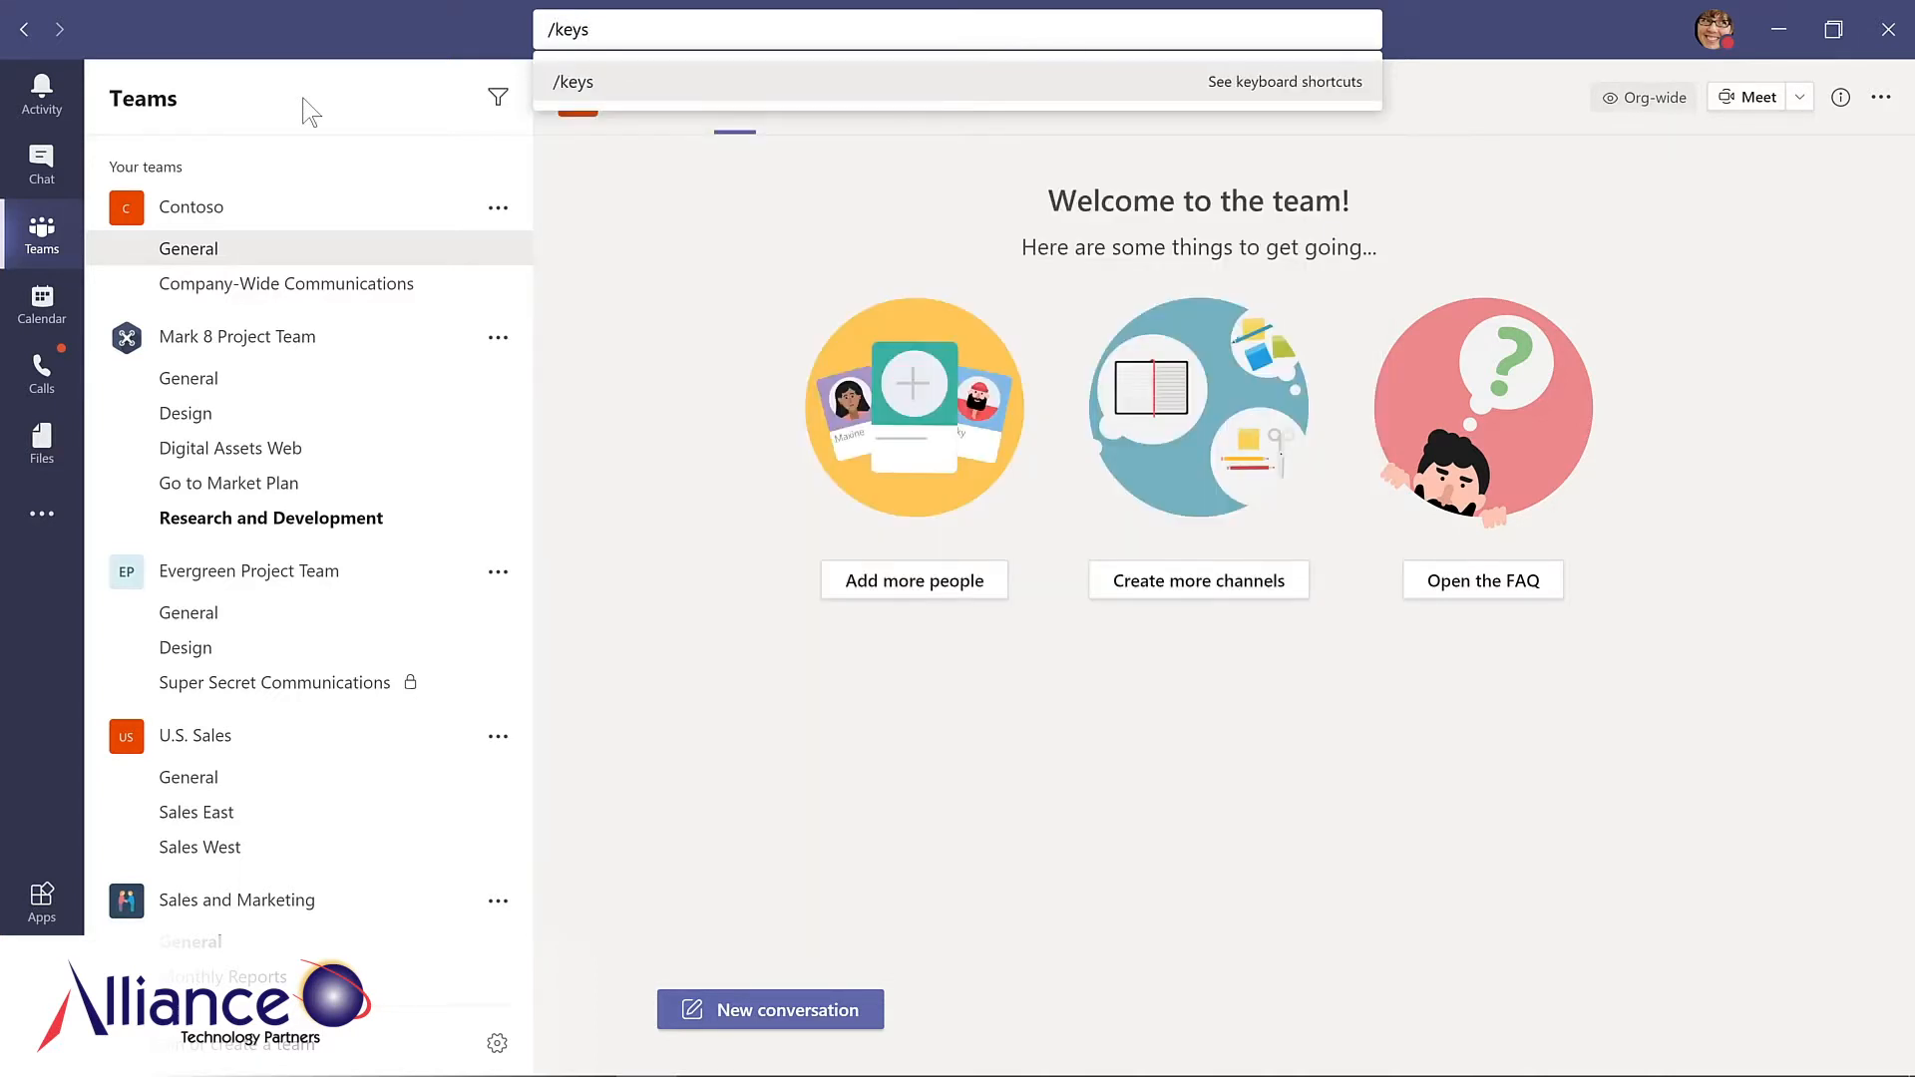
pyautogui.press('Return')
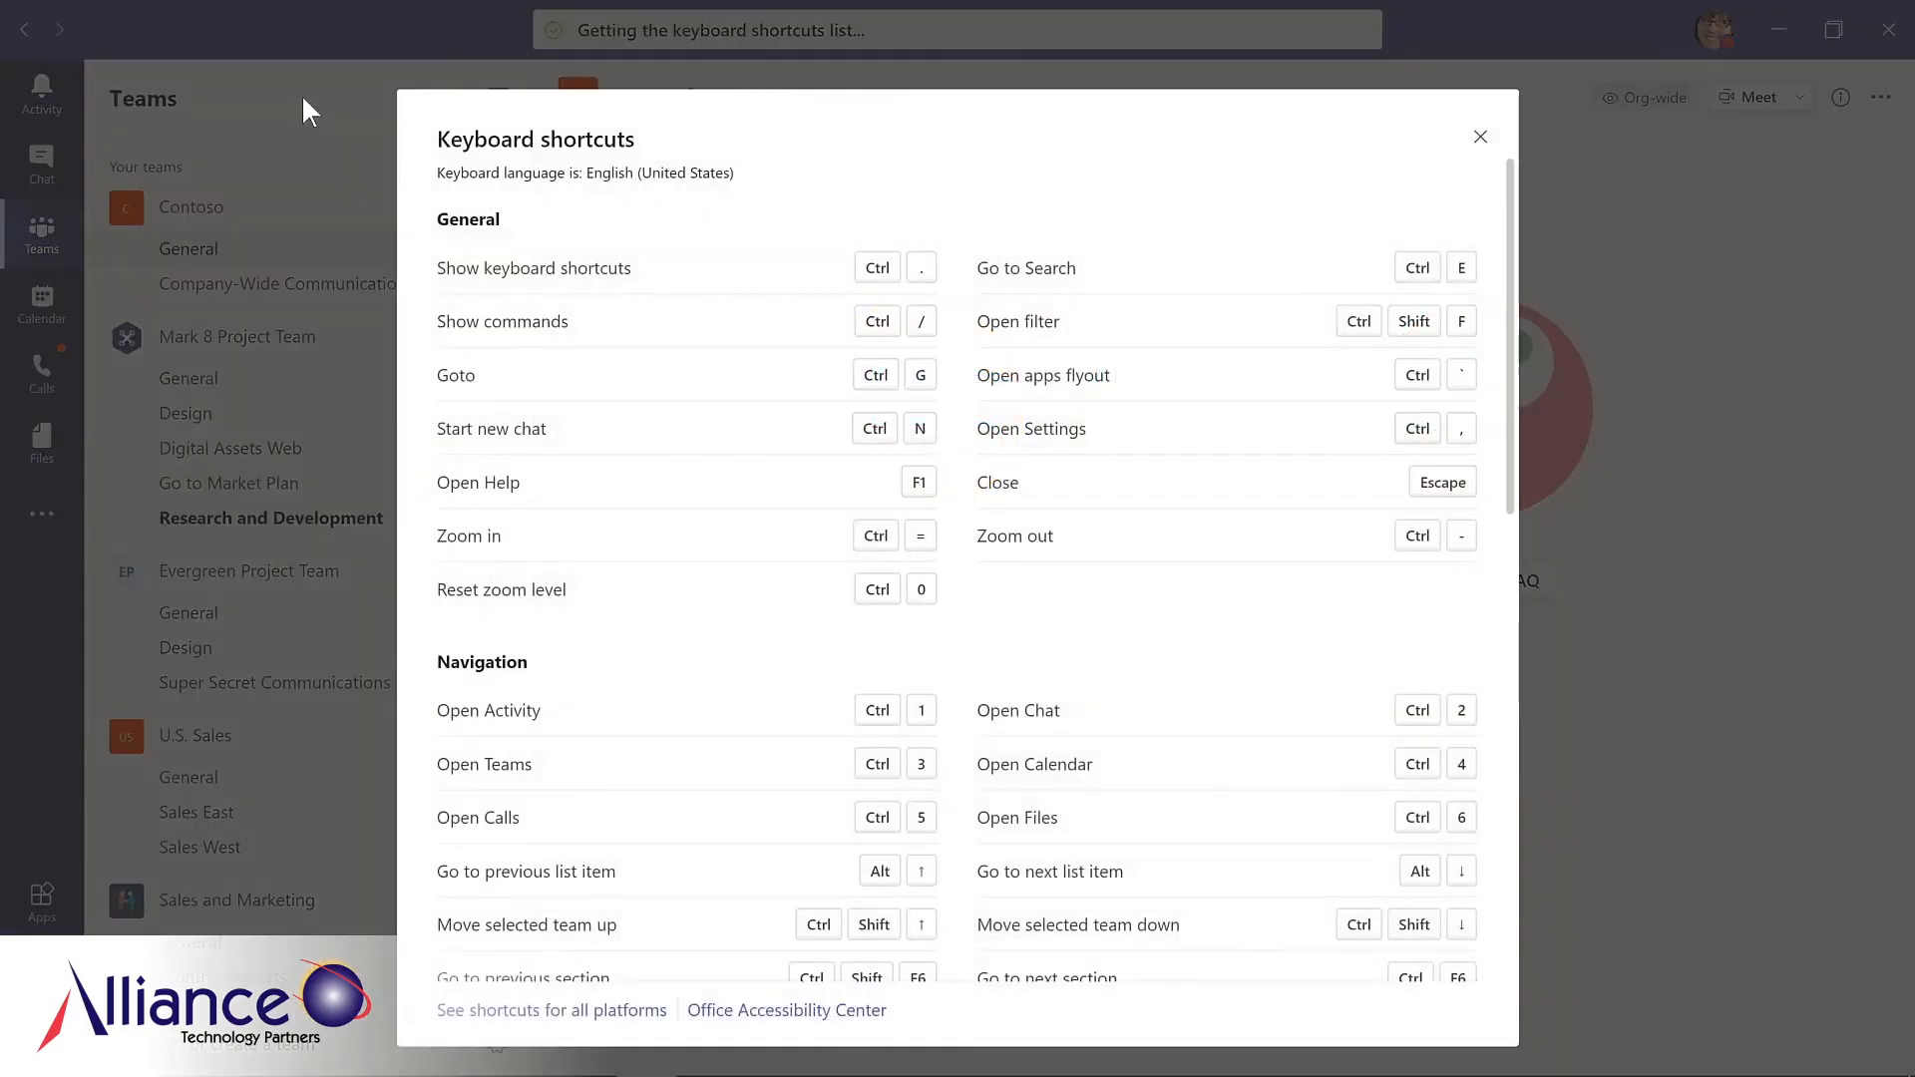
pyautogui.press('Escape')
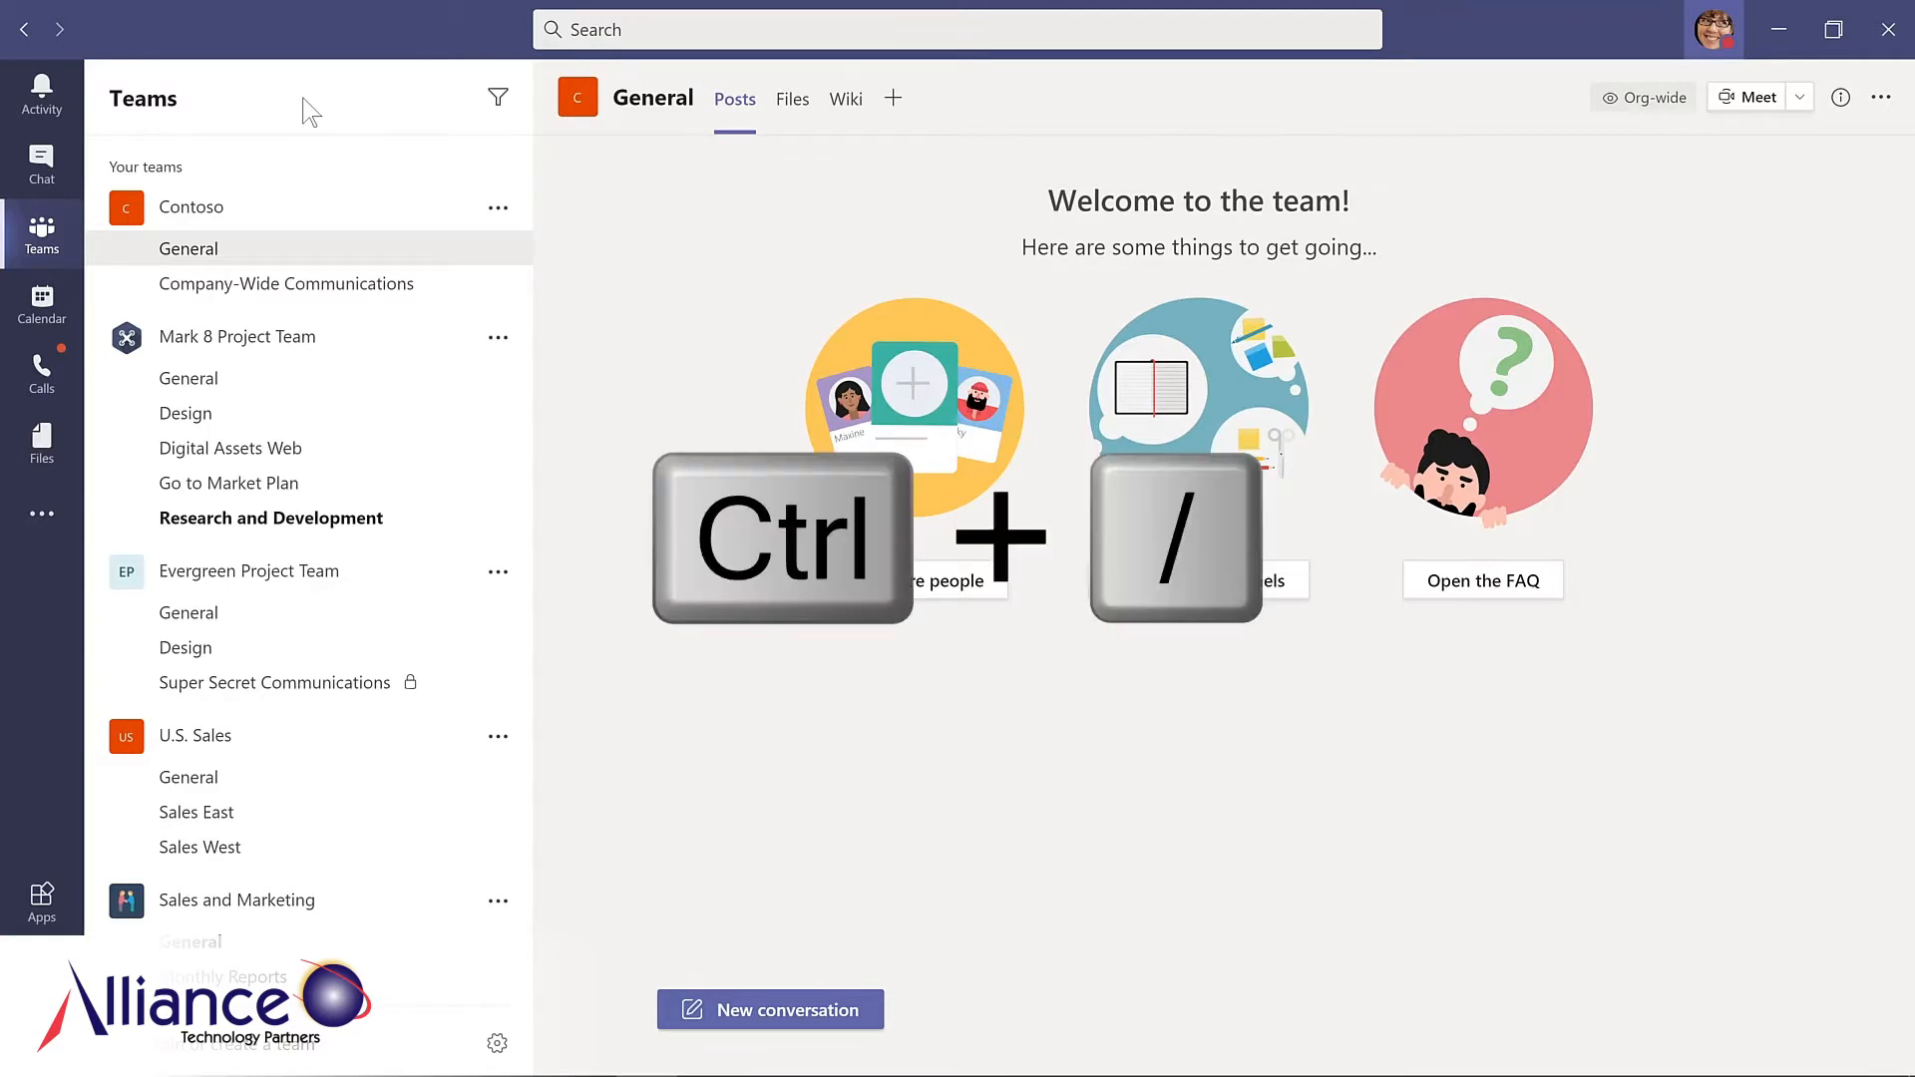
# Show the available slash commands and run /whatsnew to see what's new in Teams
pyautogui.hotkey('ctrl', '/')
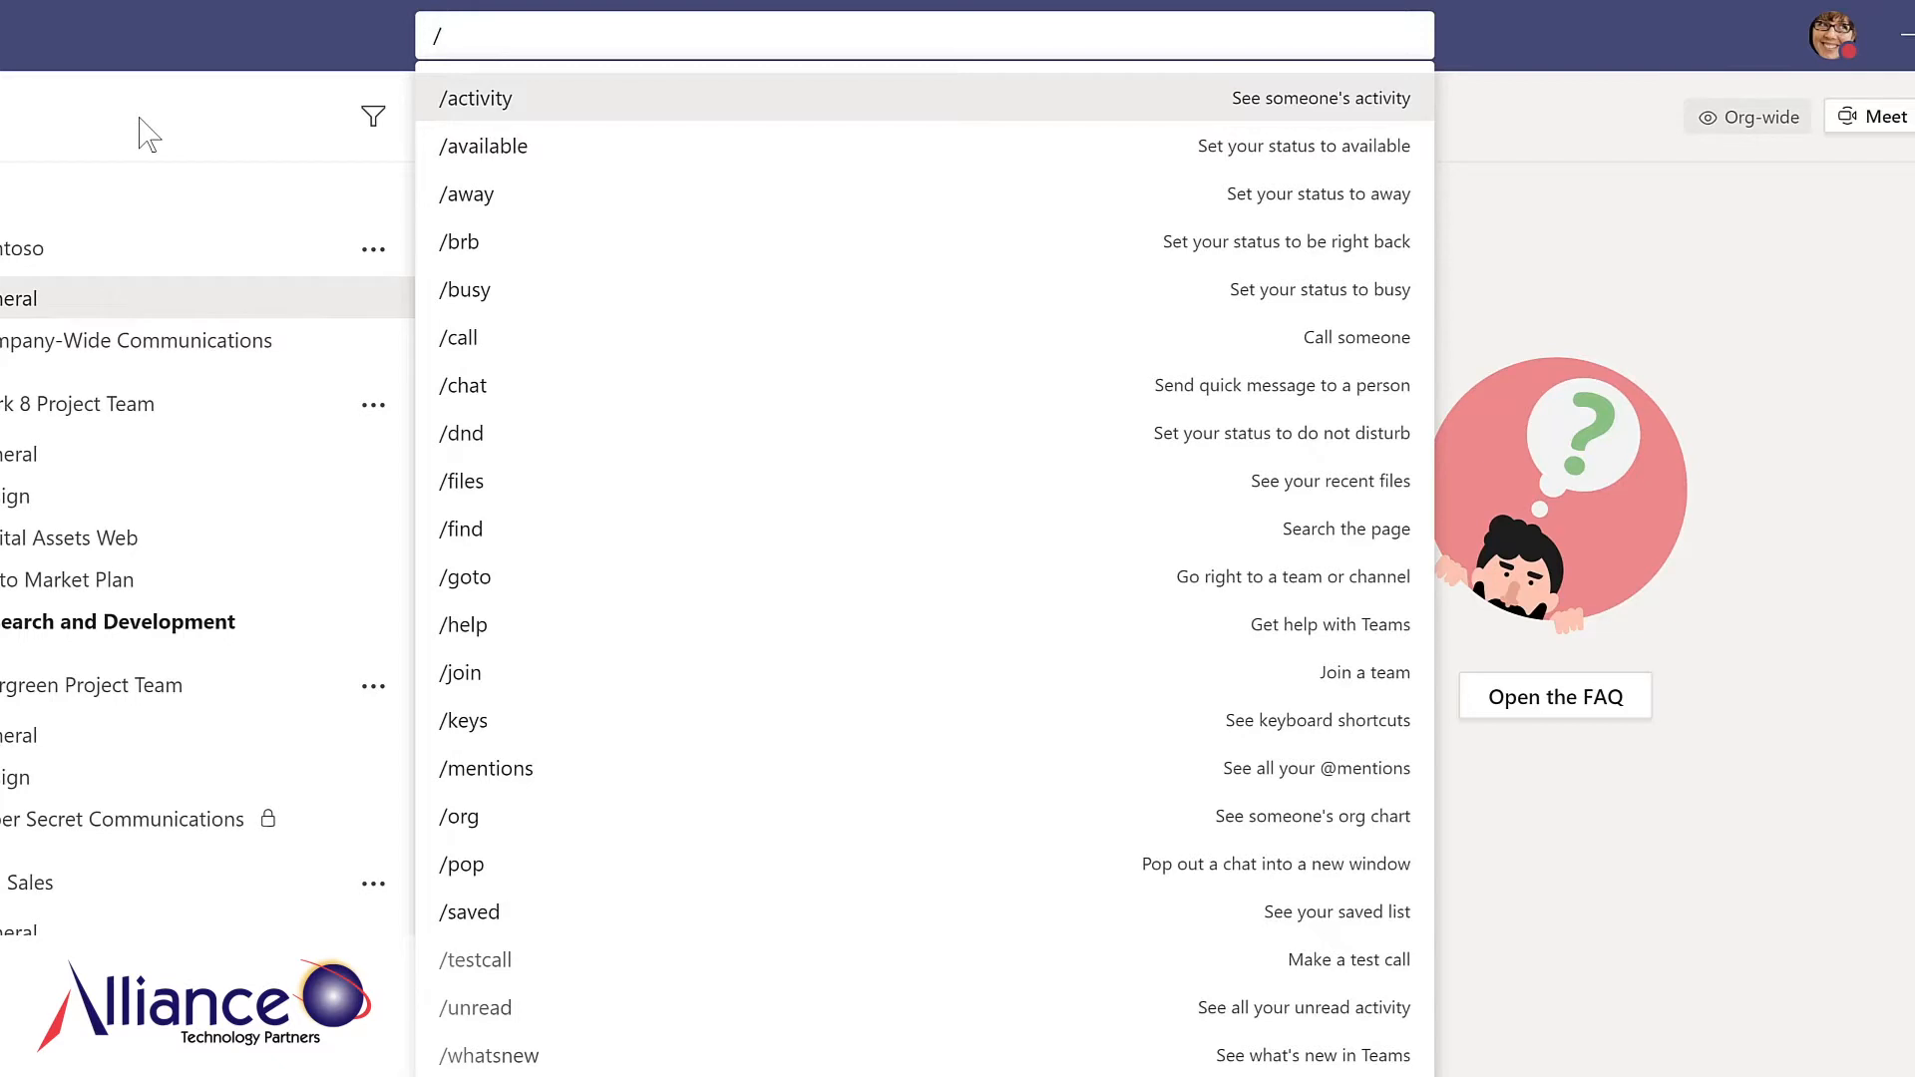
pyautogui.write('whatsnew')
pyautogui.click(500, 100)
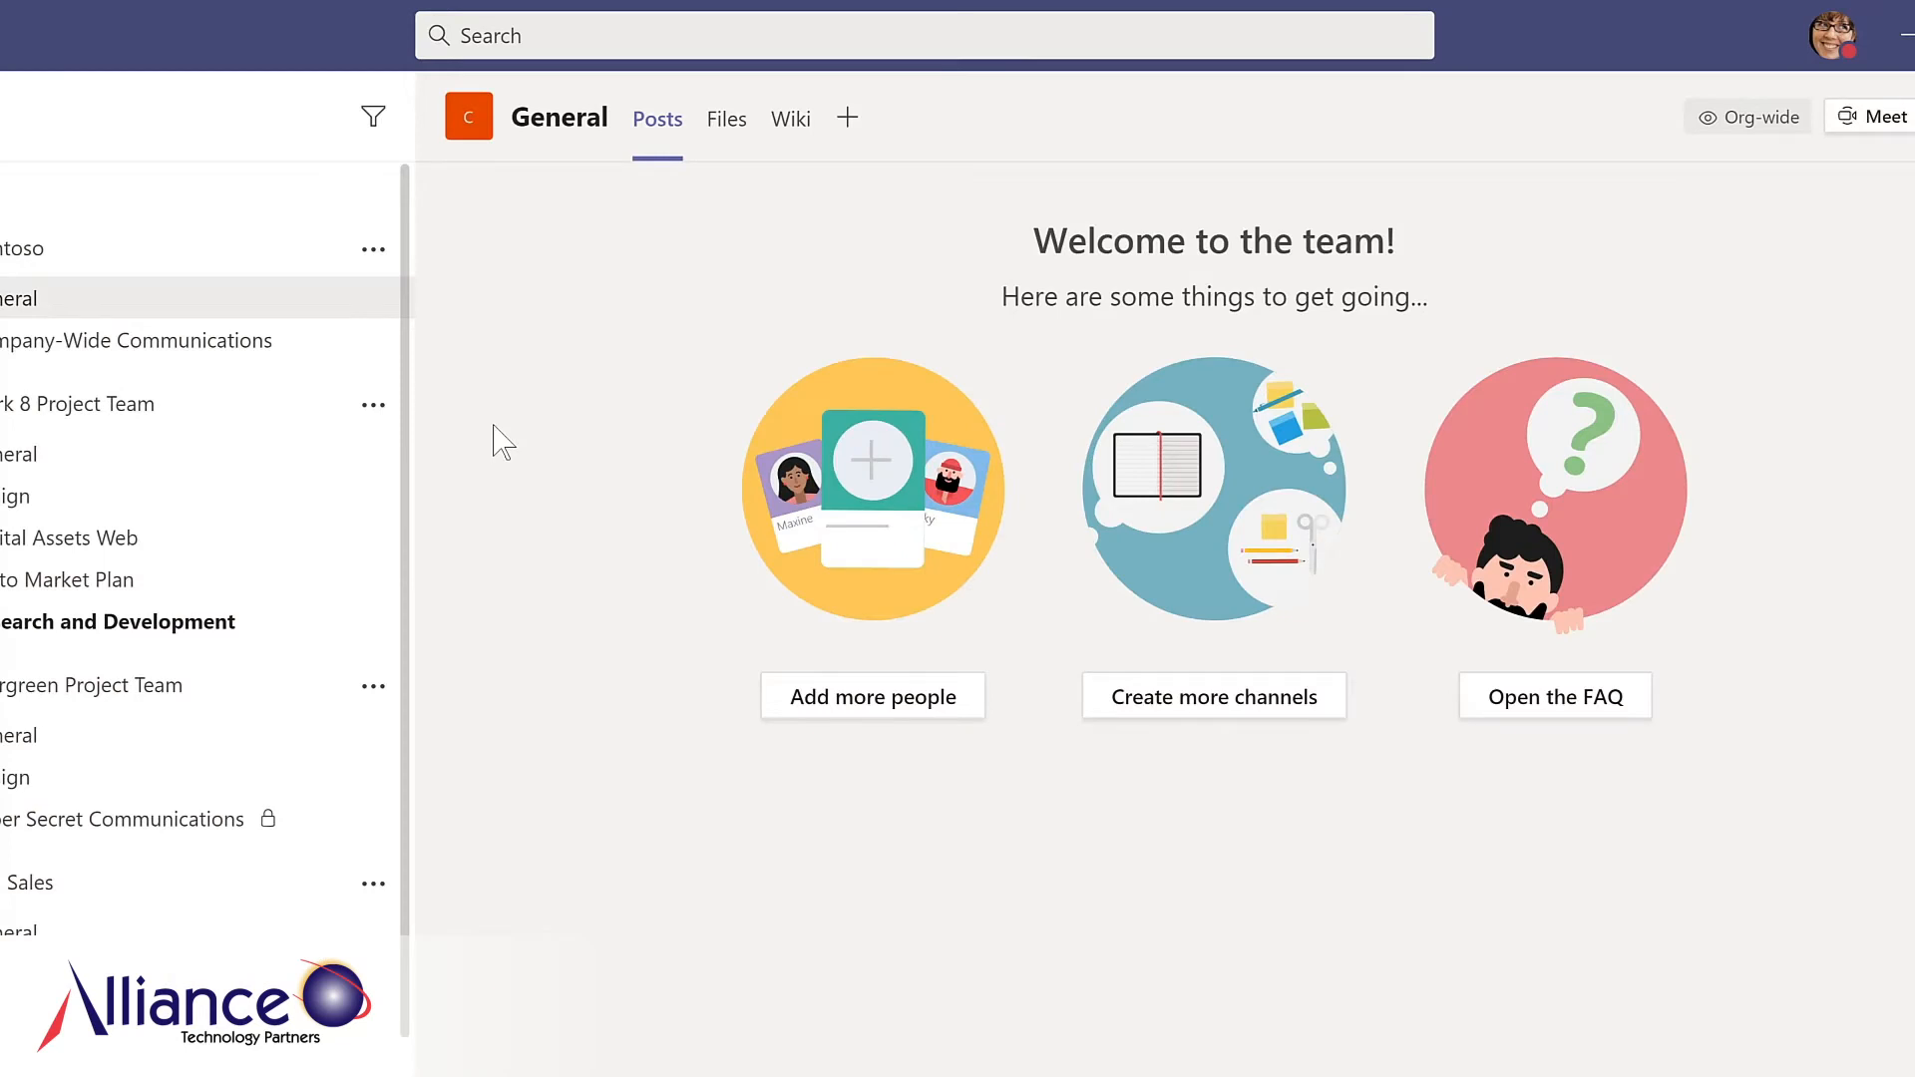
# Use the /files command to open the recent file Usability Testing Priorities.docx, and review the list of slash commands
pyautogui.hotkey('ctrl', '/')
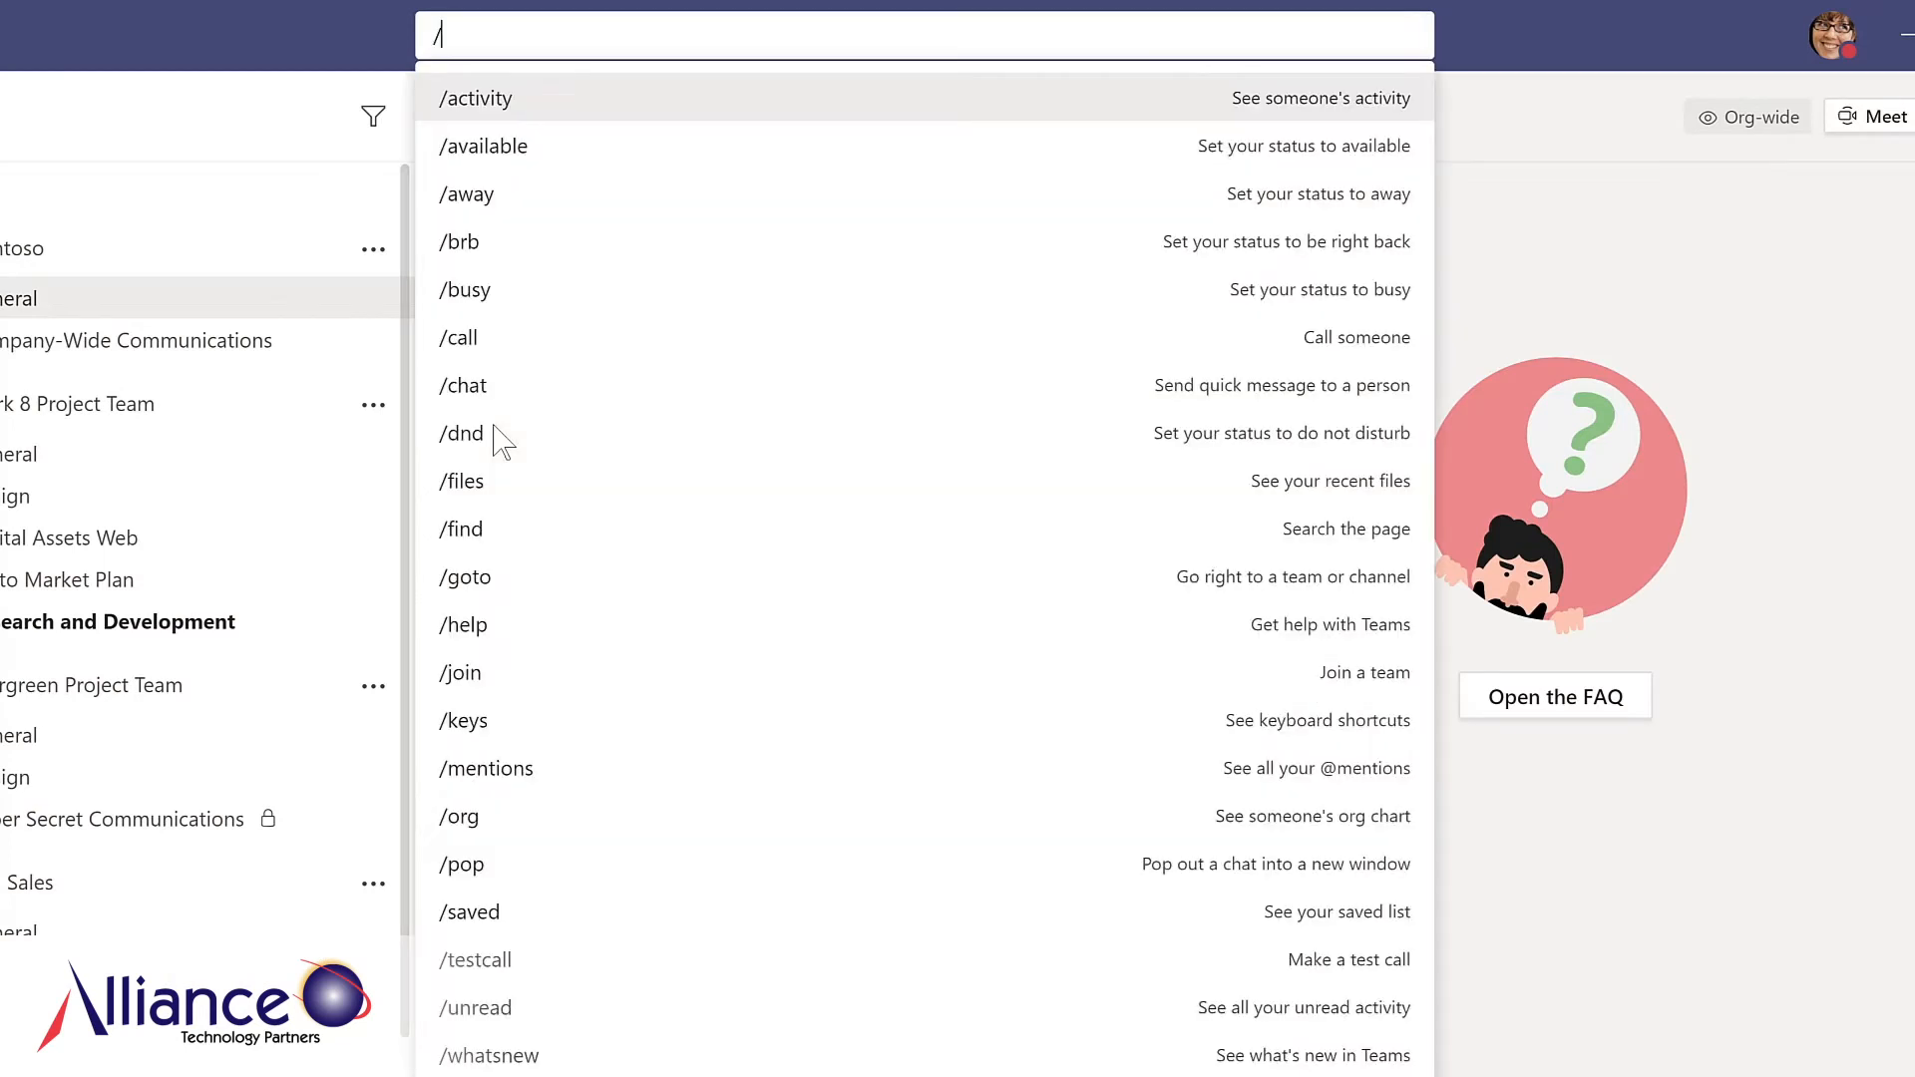
pyautogui.click(487, 481)
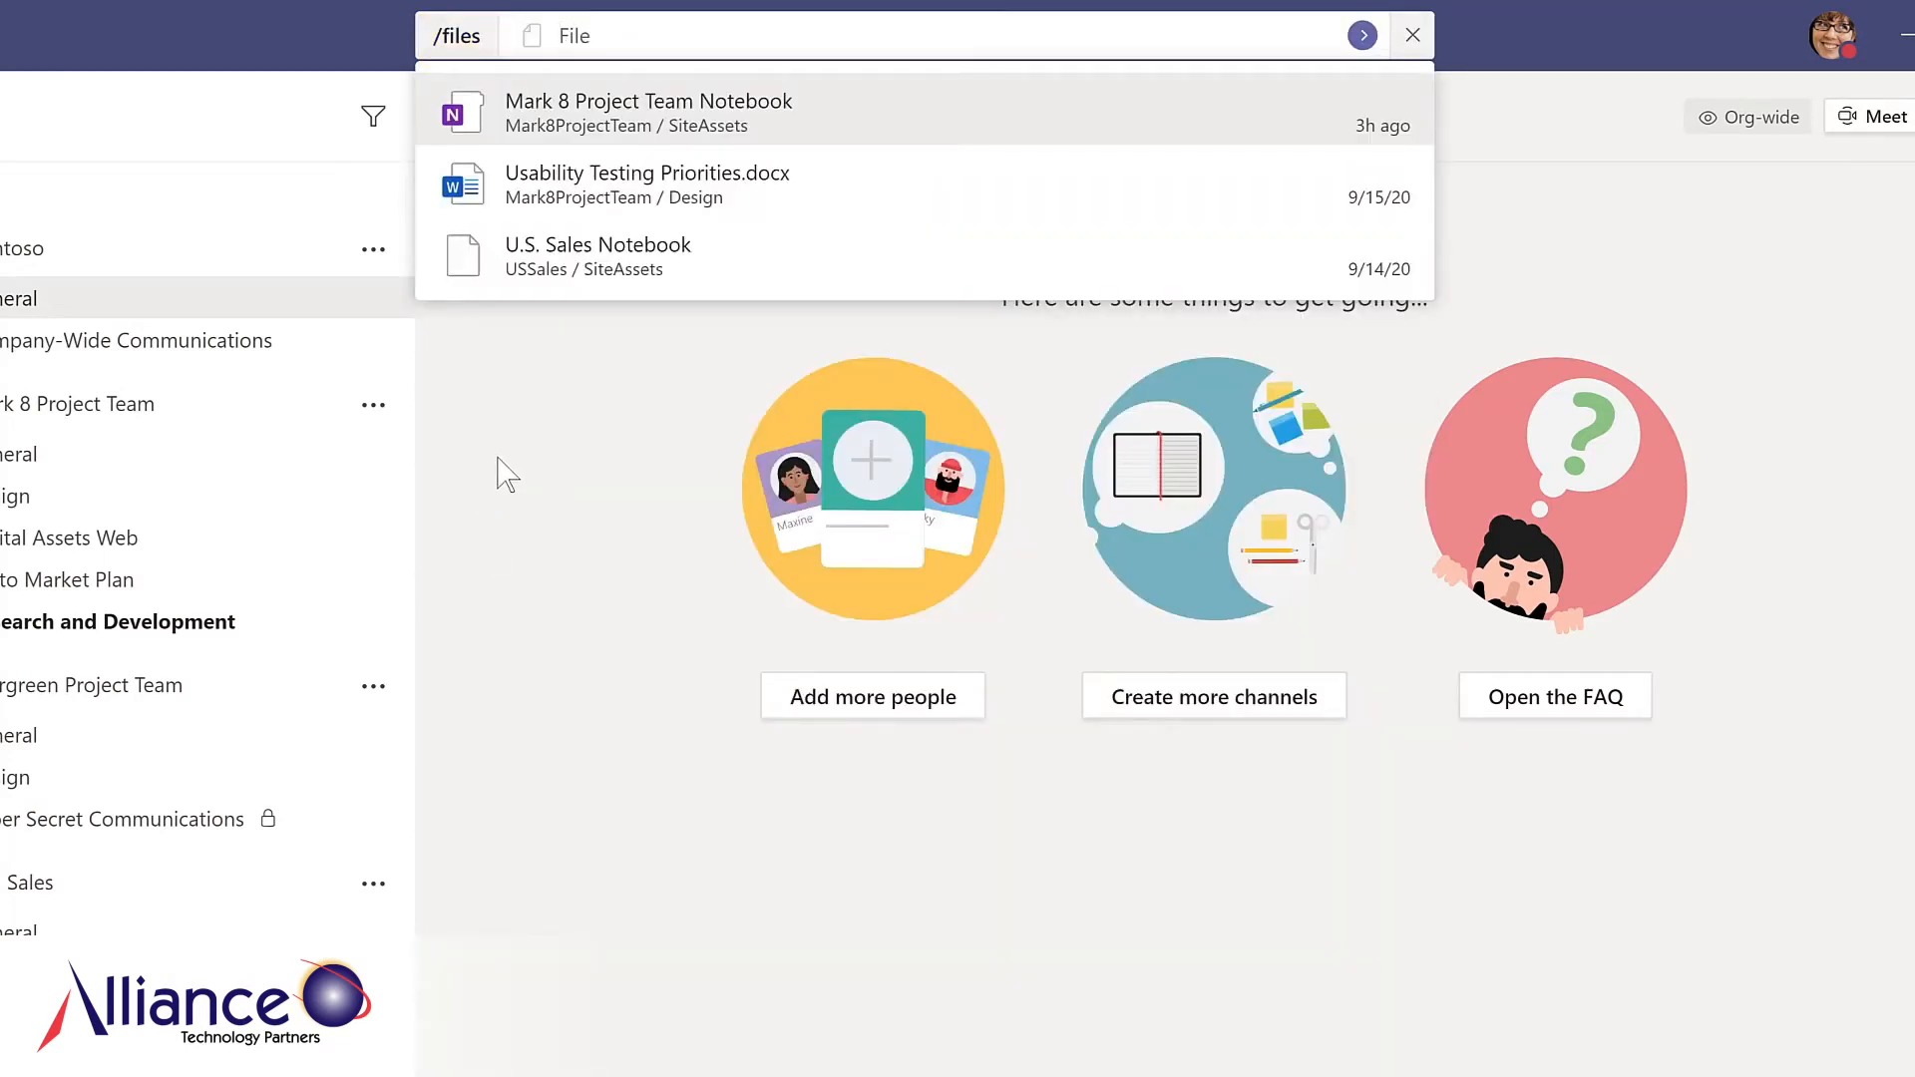
pyautogui.click(621, 194)
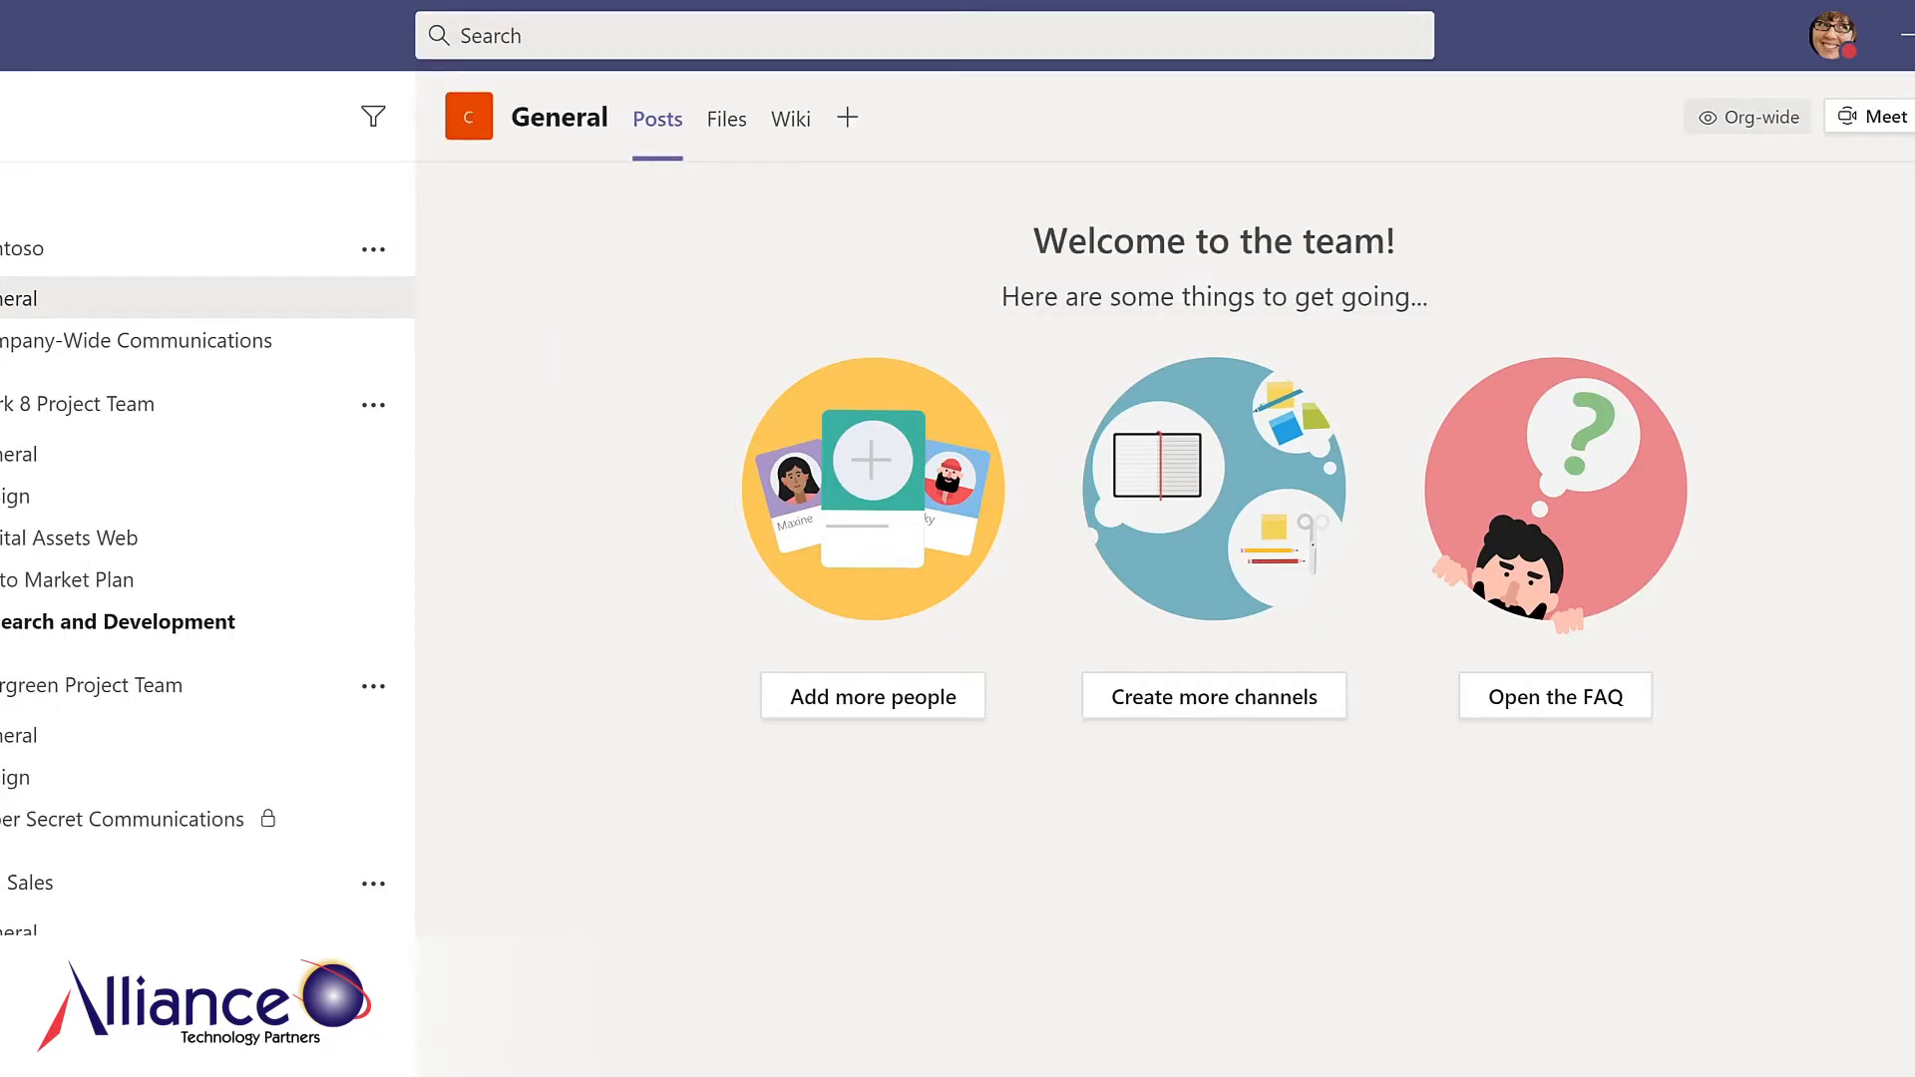
pyautogui.hotkey('ctrl', '/')
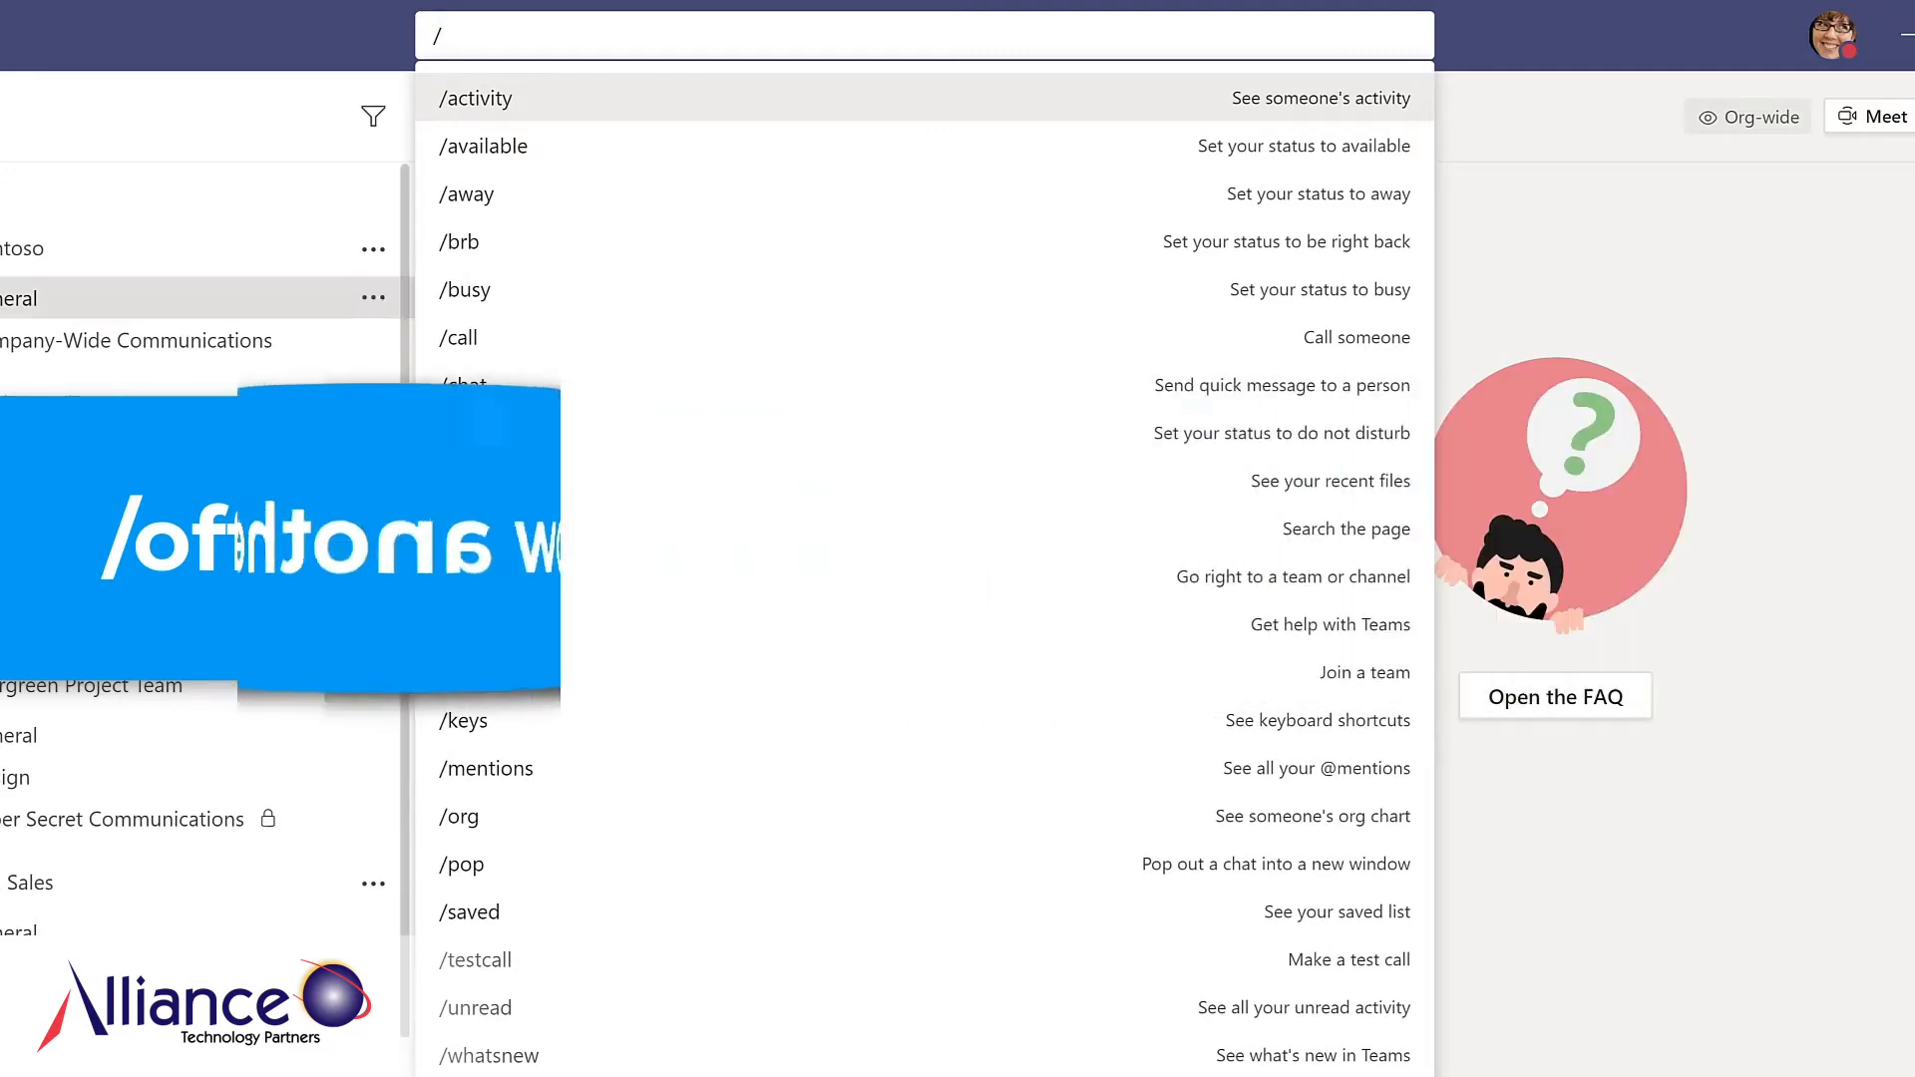
pyautogui.press('Escape')
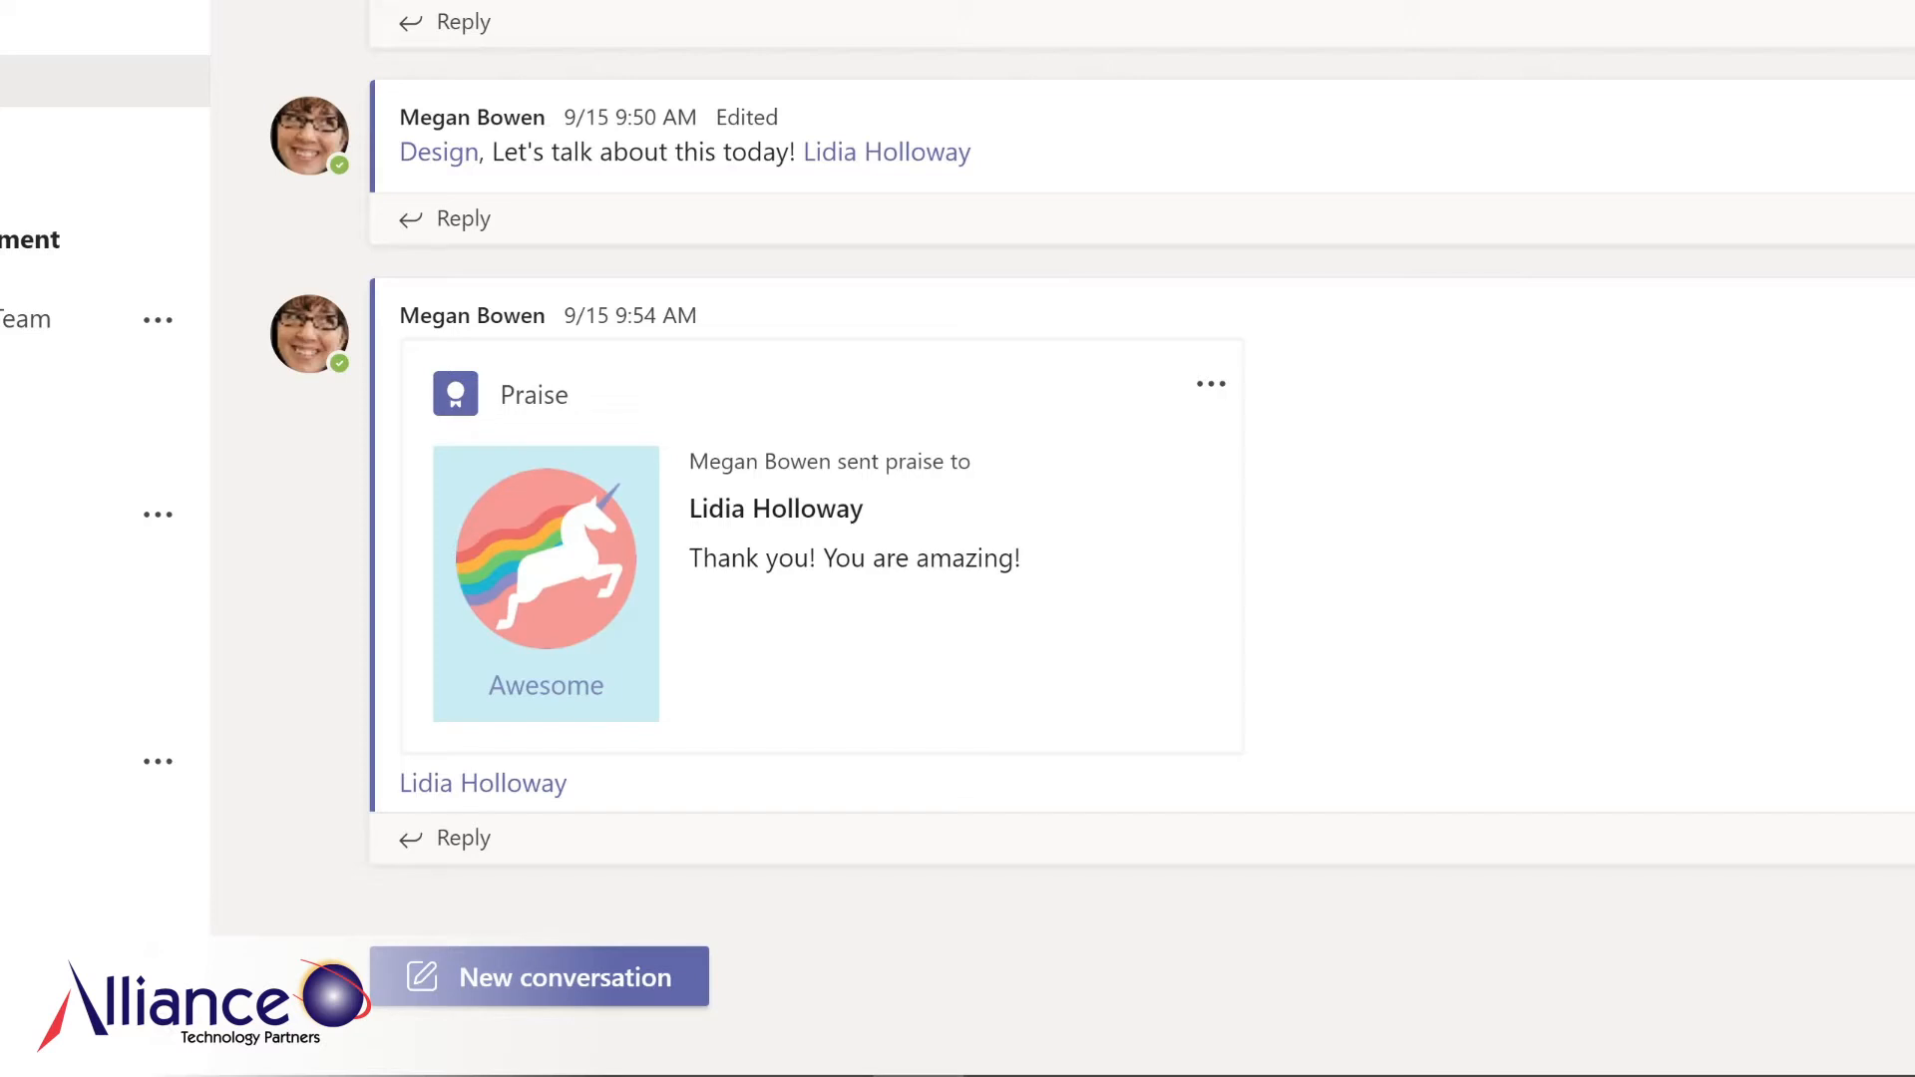
pyautogui.click(555, 961)
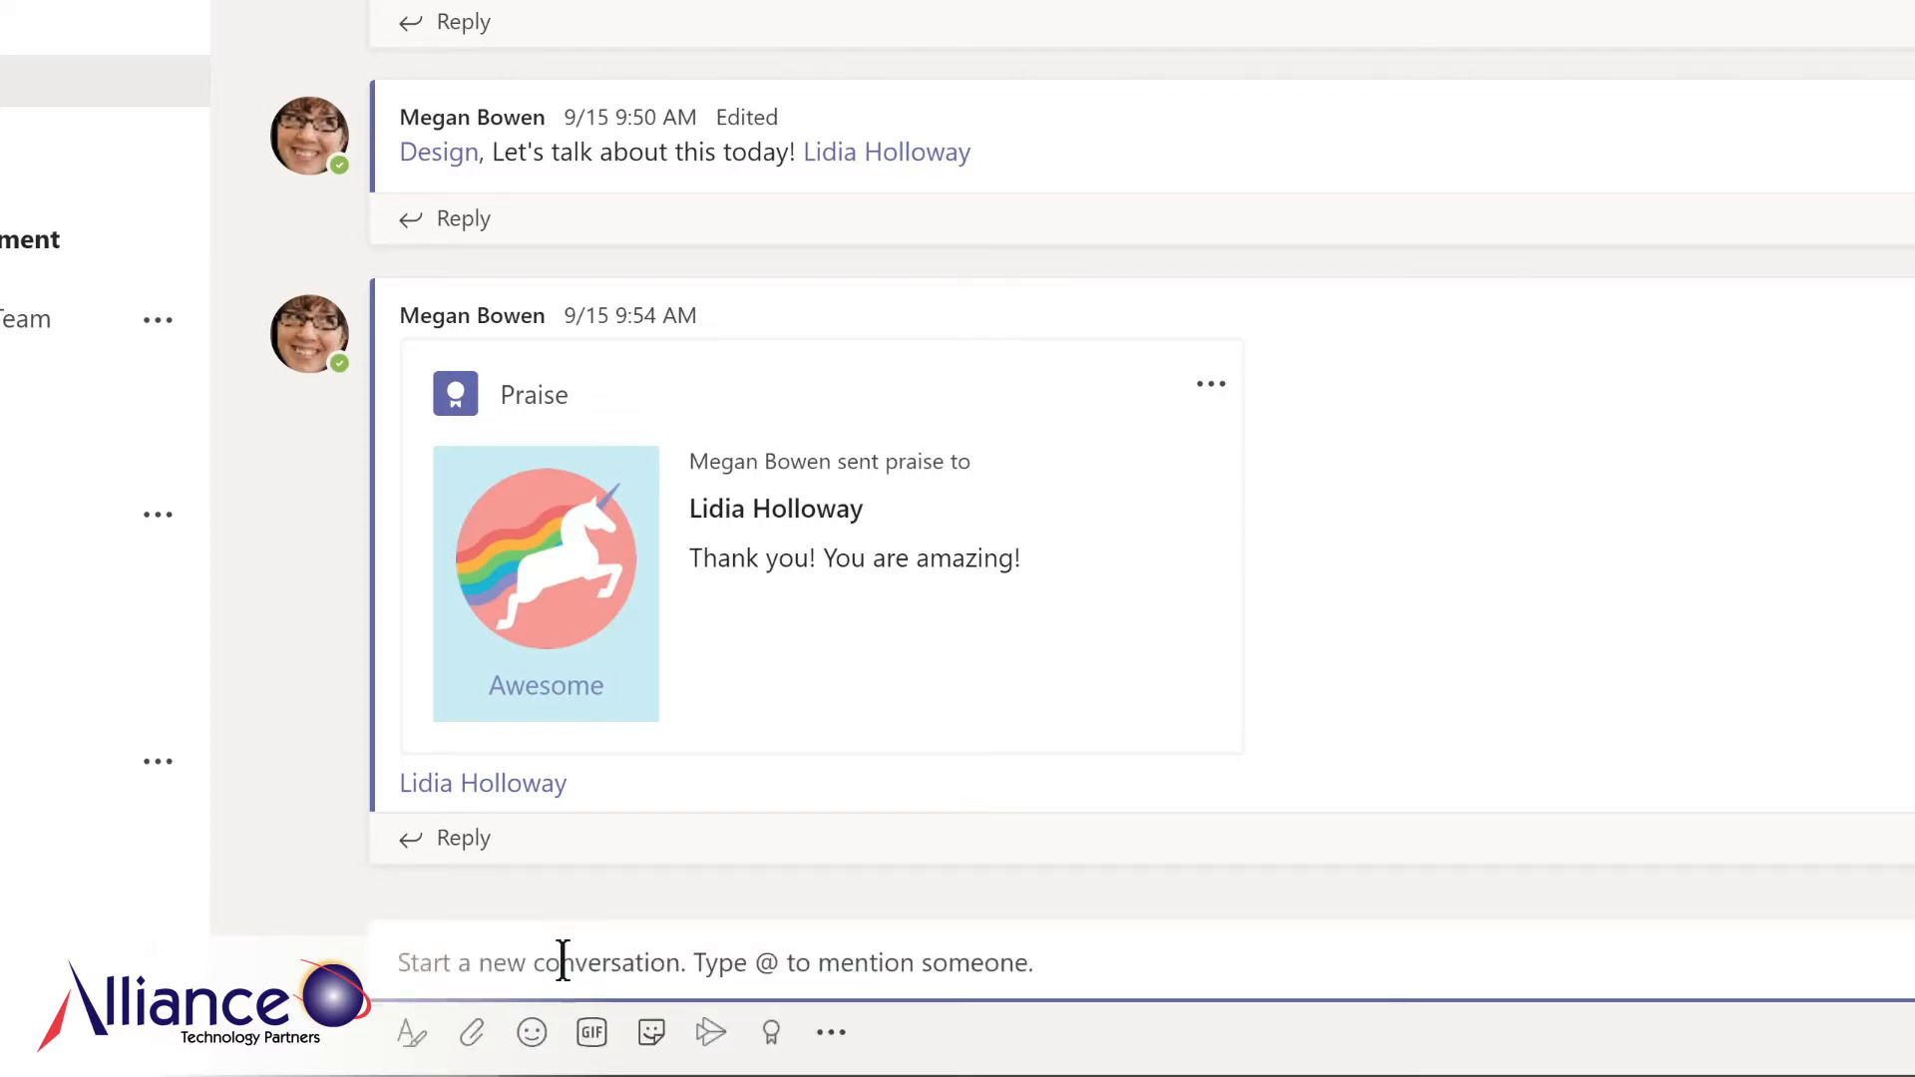
pyautogui.write('@')
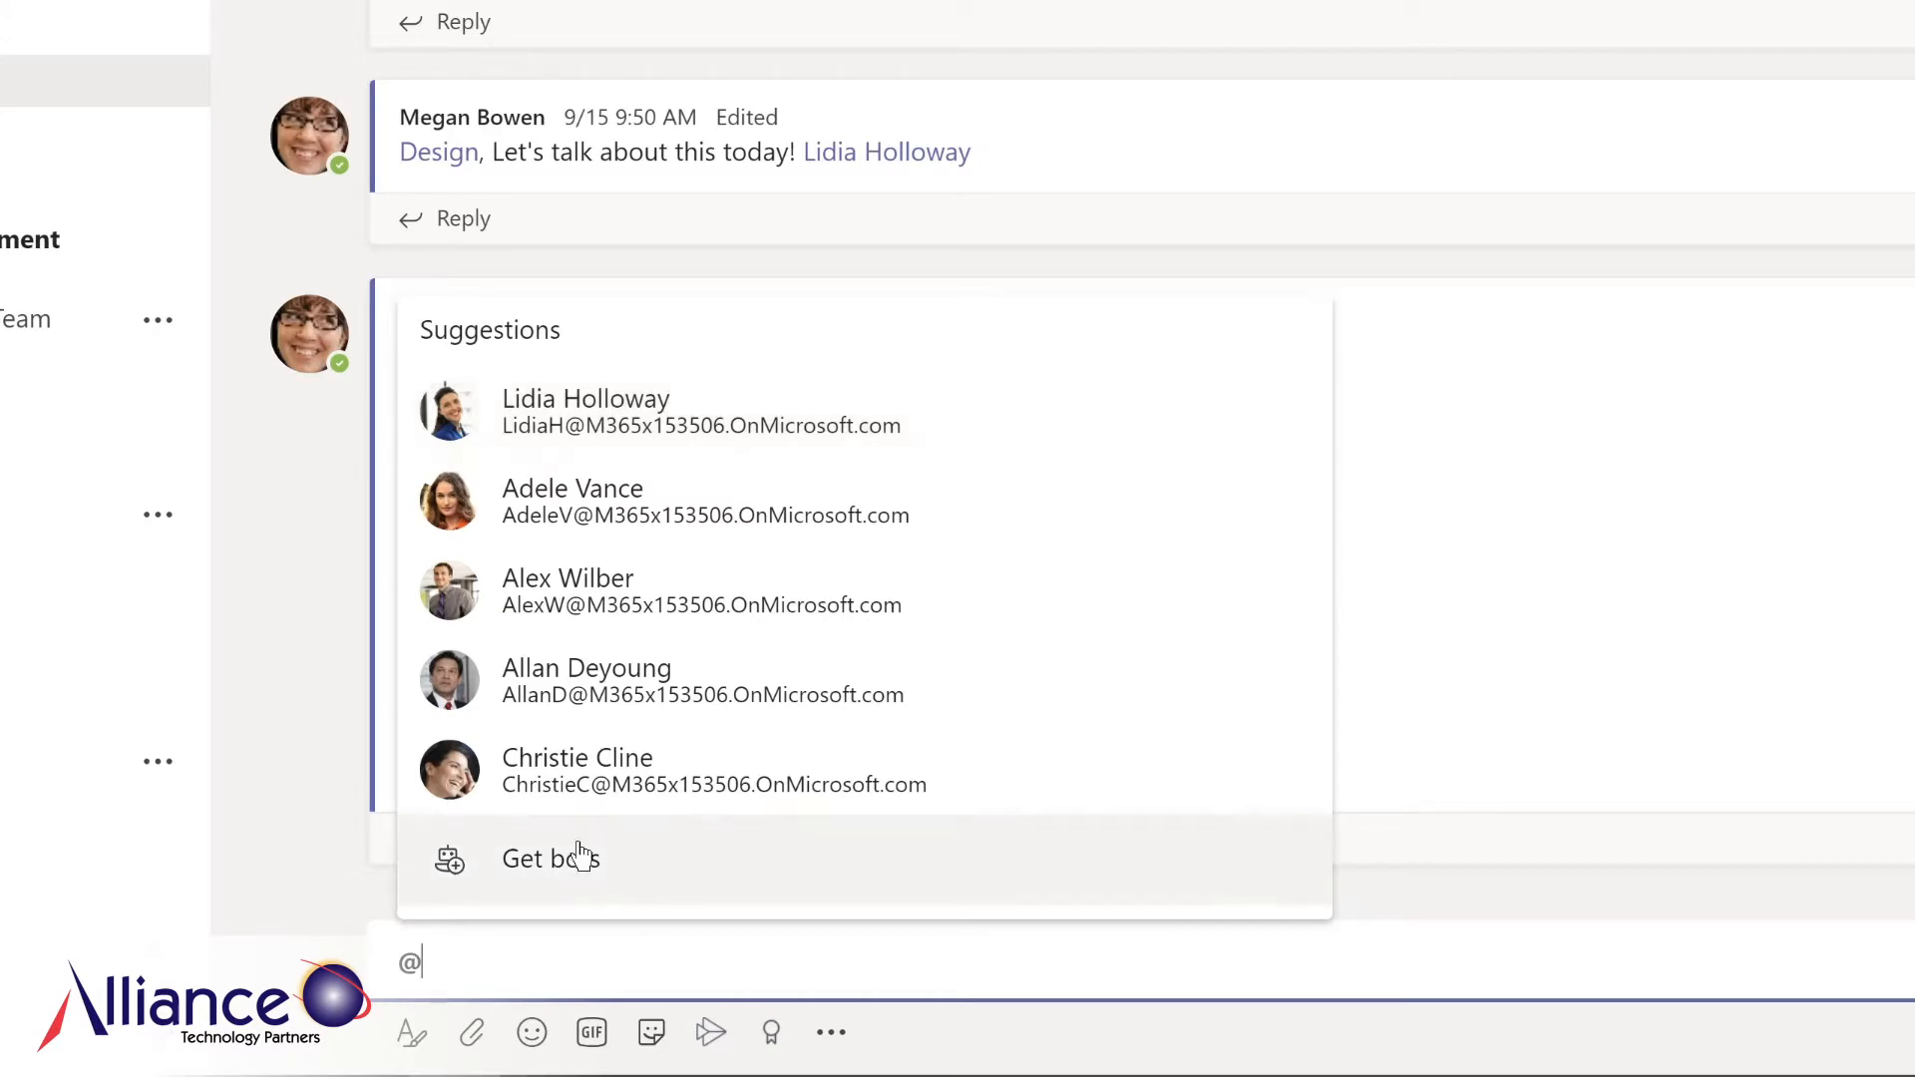
pyautogui.click(570, 436)
pyautogui.write(',')
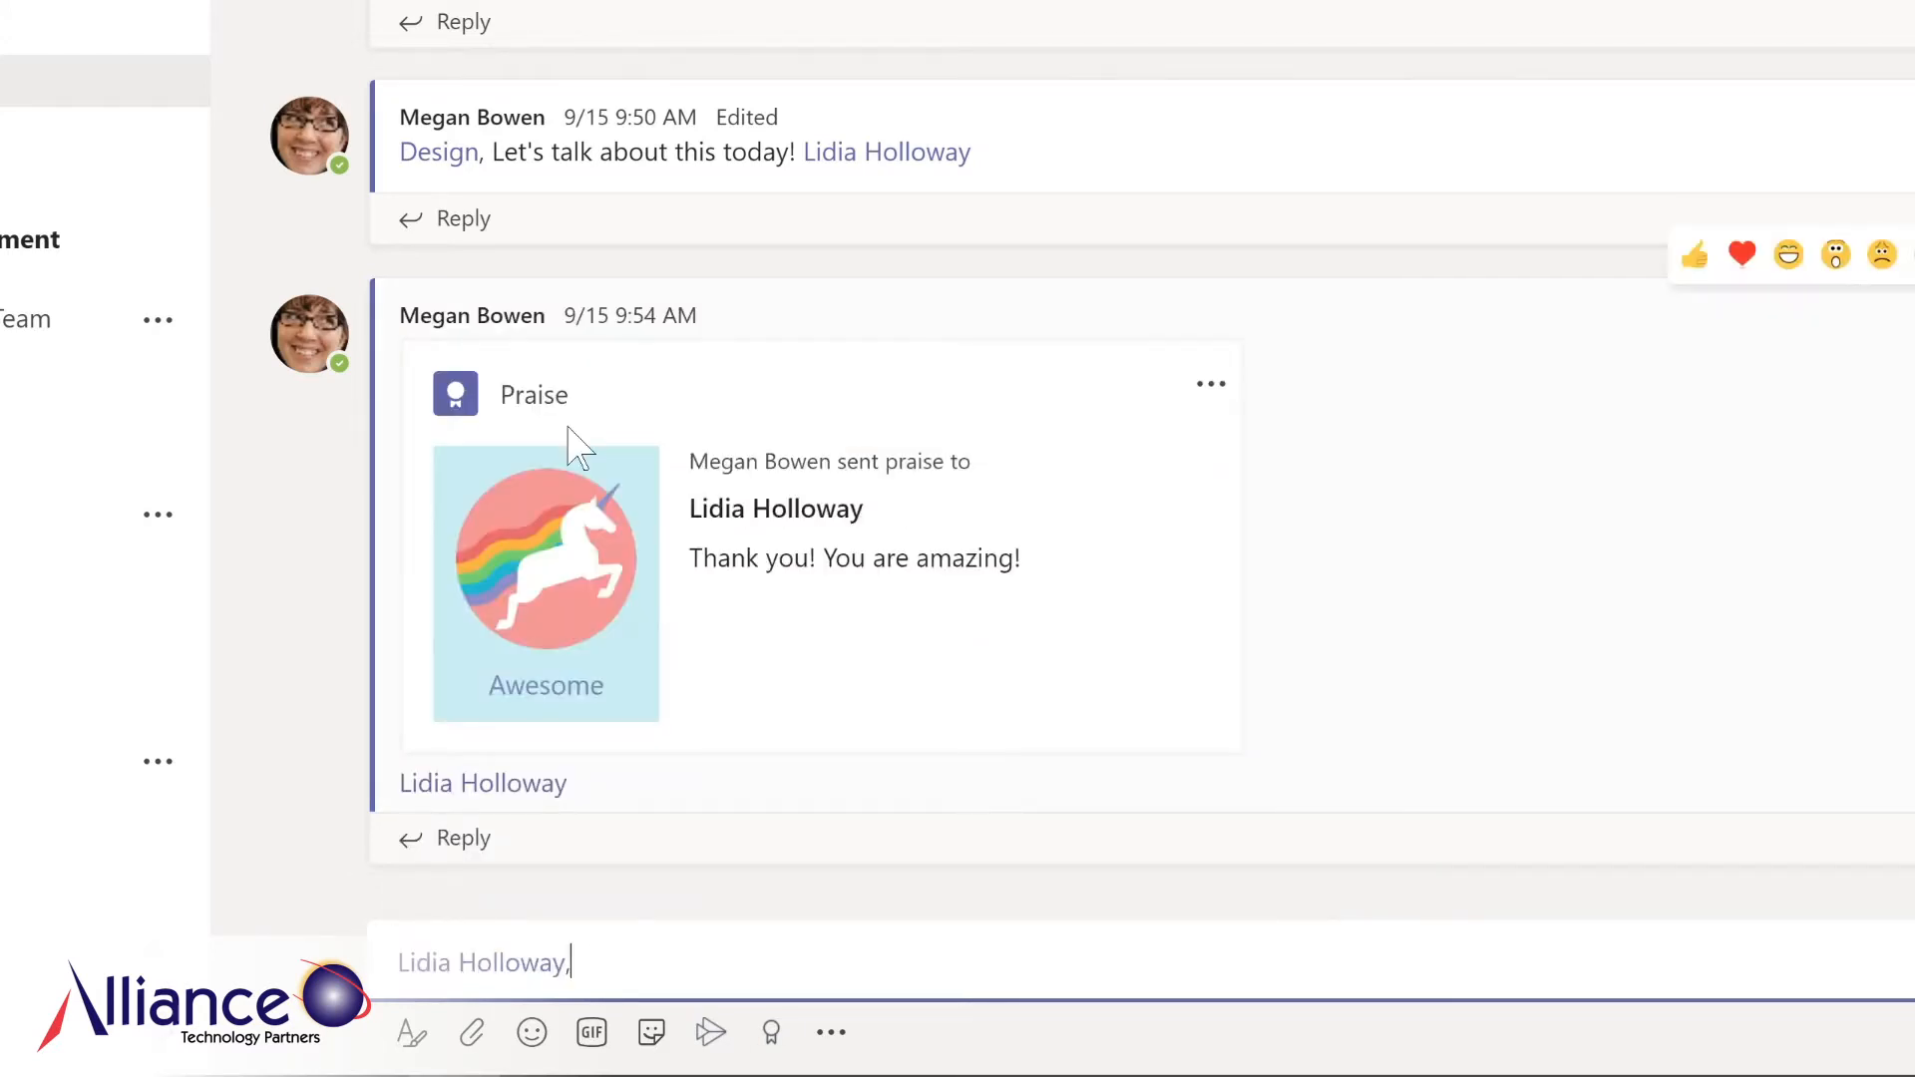
pyautogui.write(' please share an update on your conversation with the sales team.')
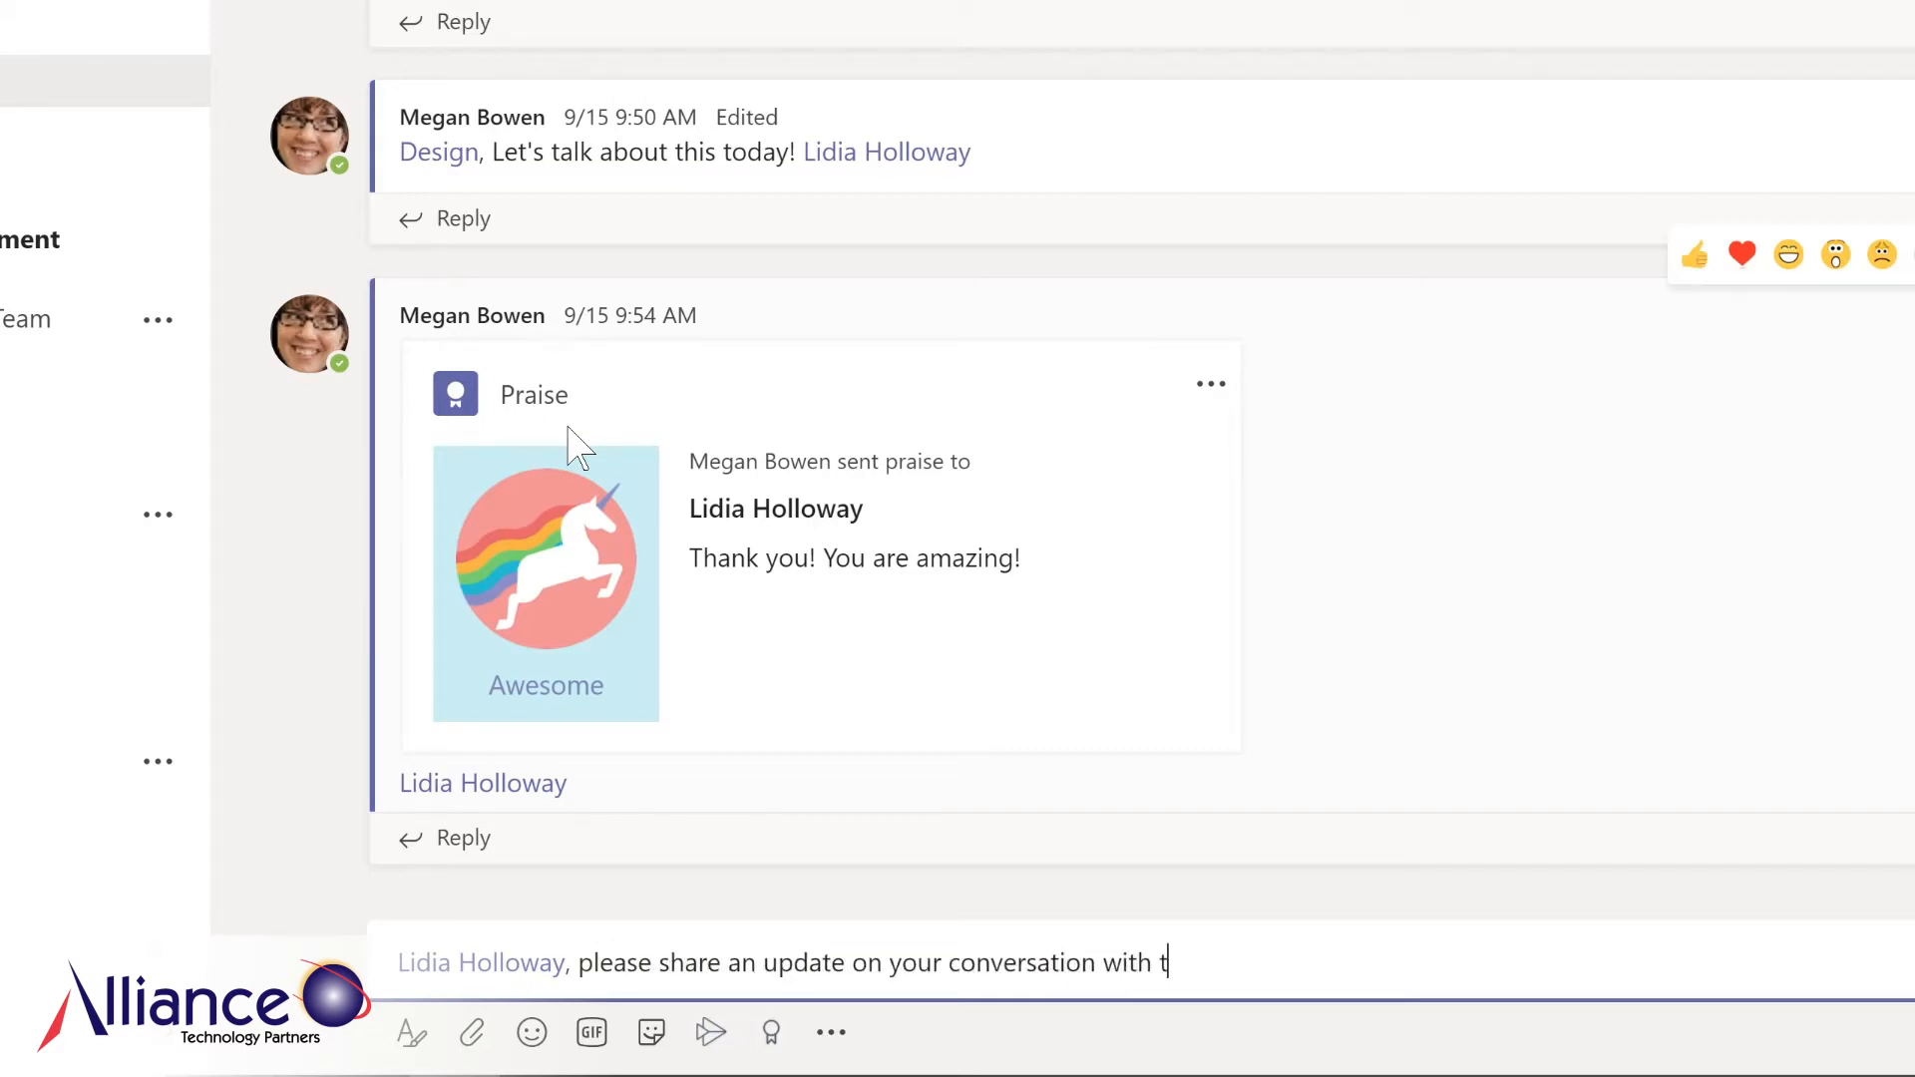
pyautogui.press('Return')
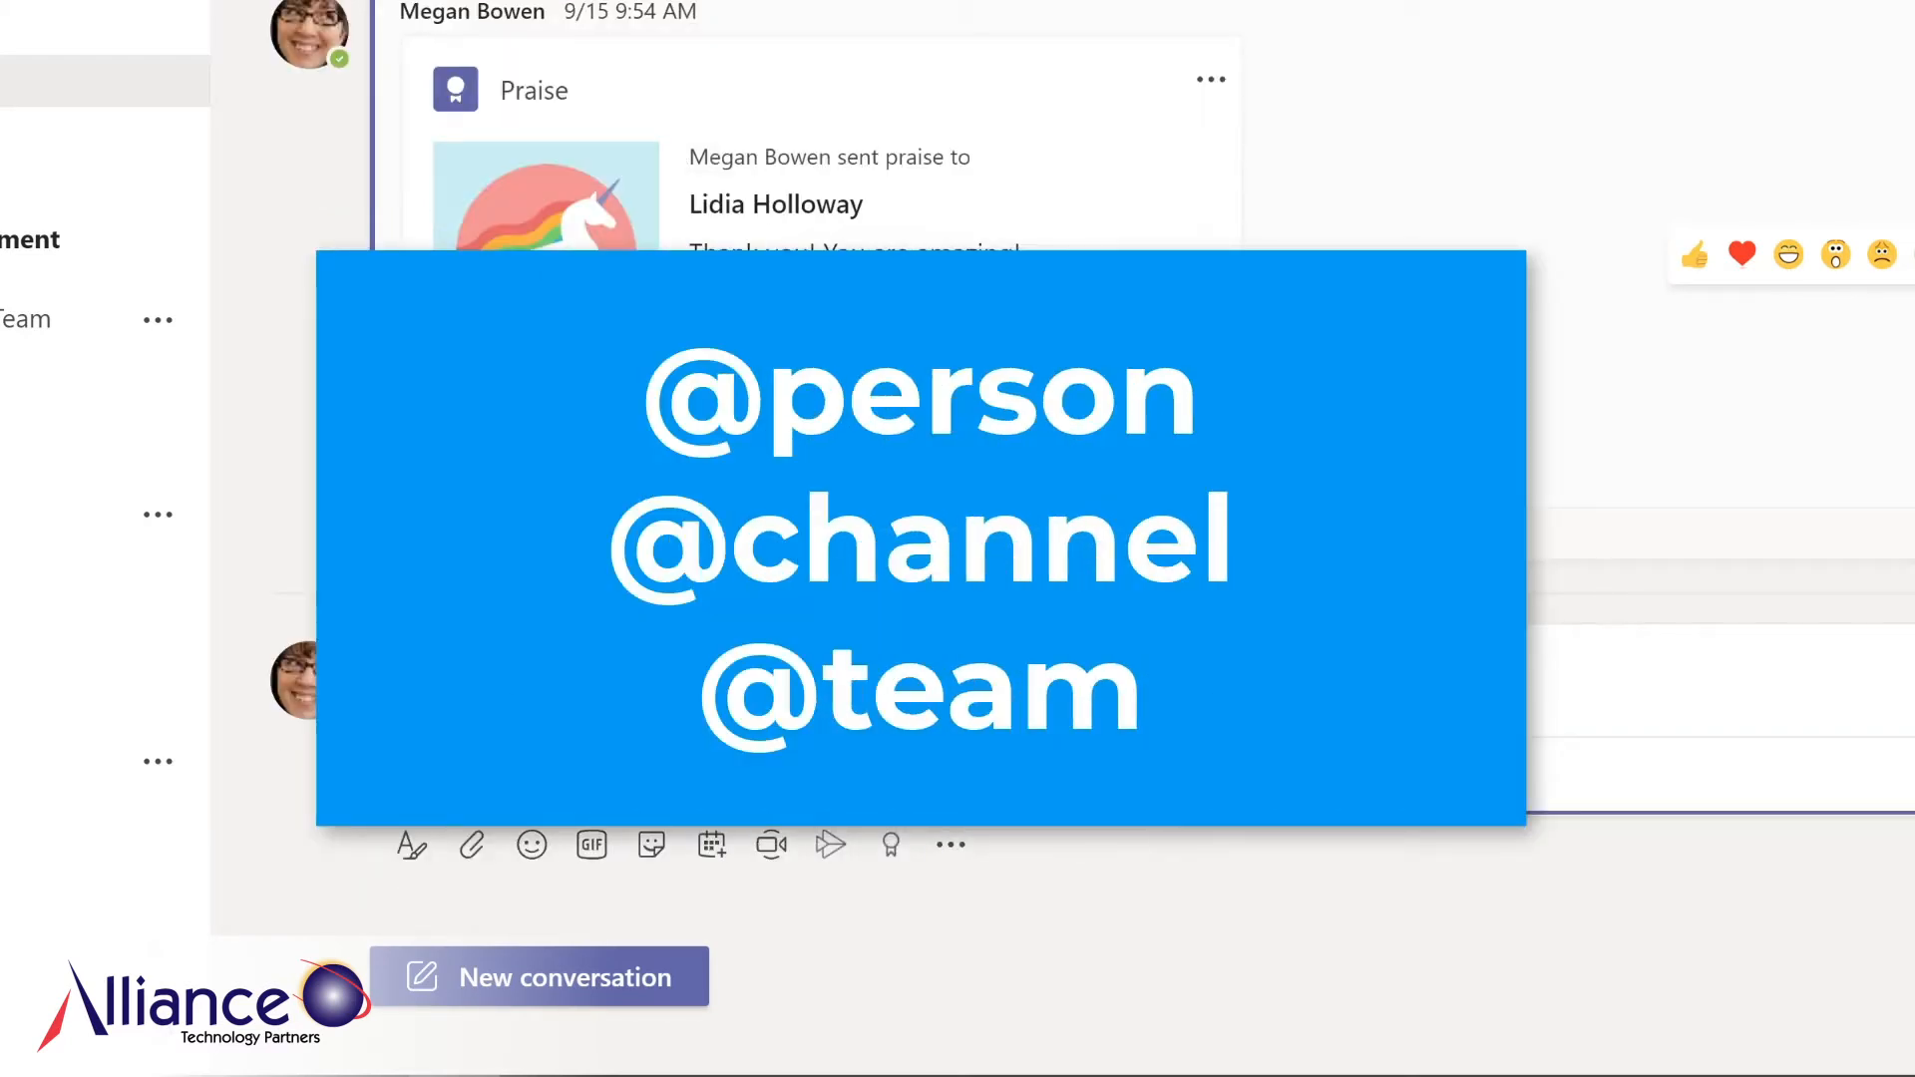
pyautogui.click(585, 973)
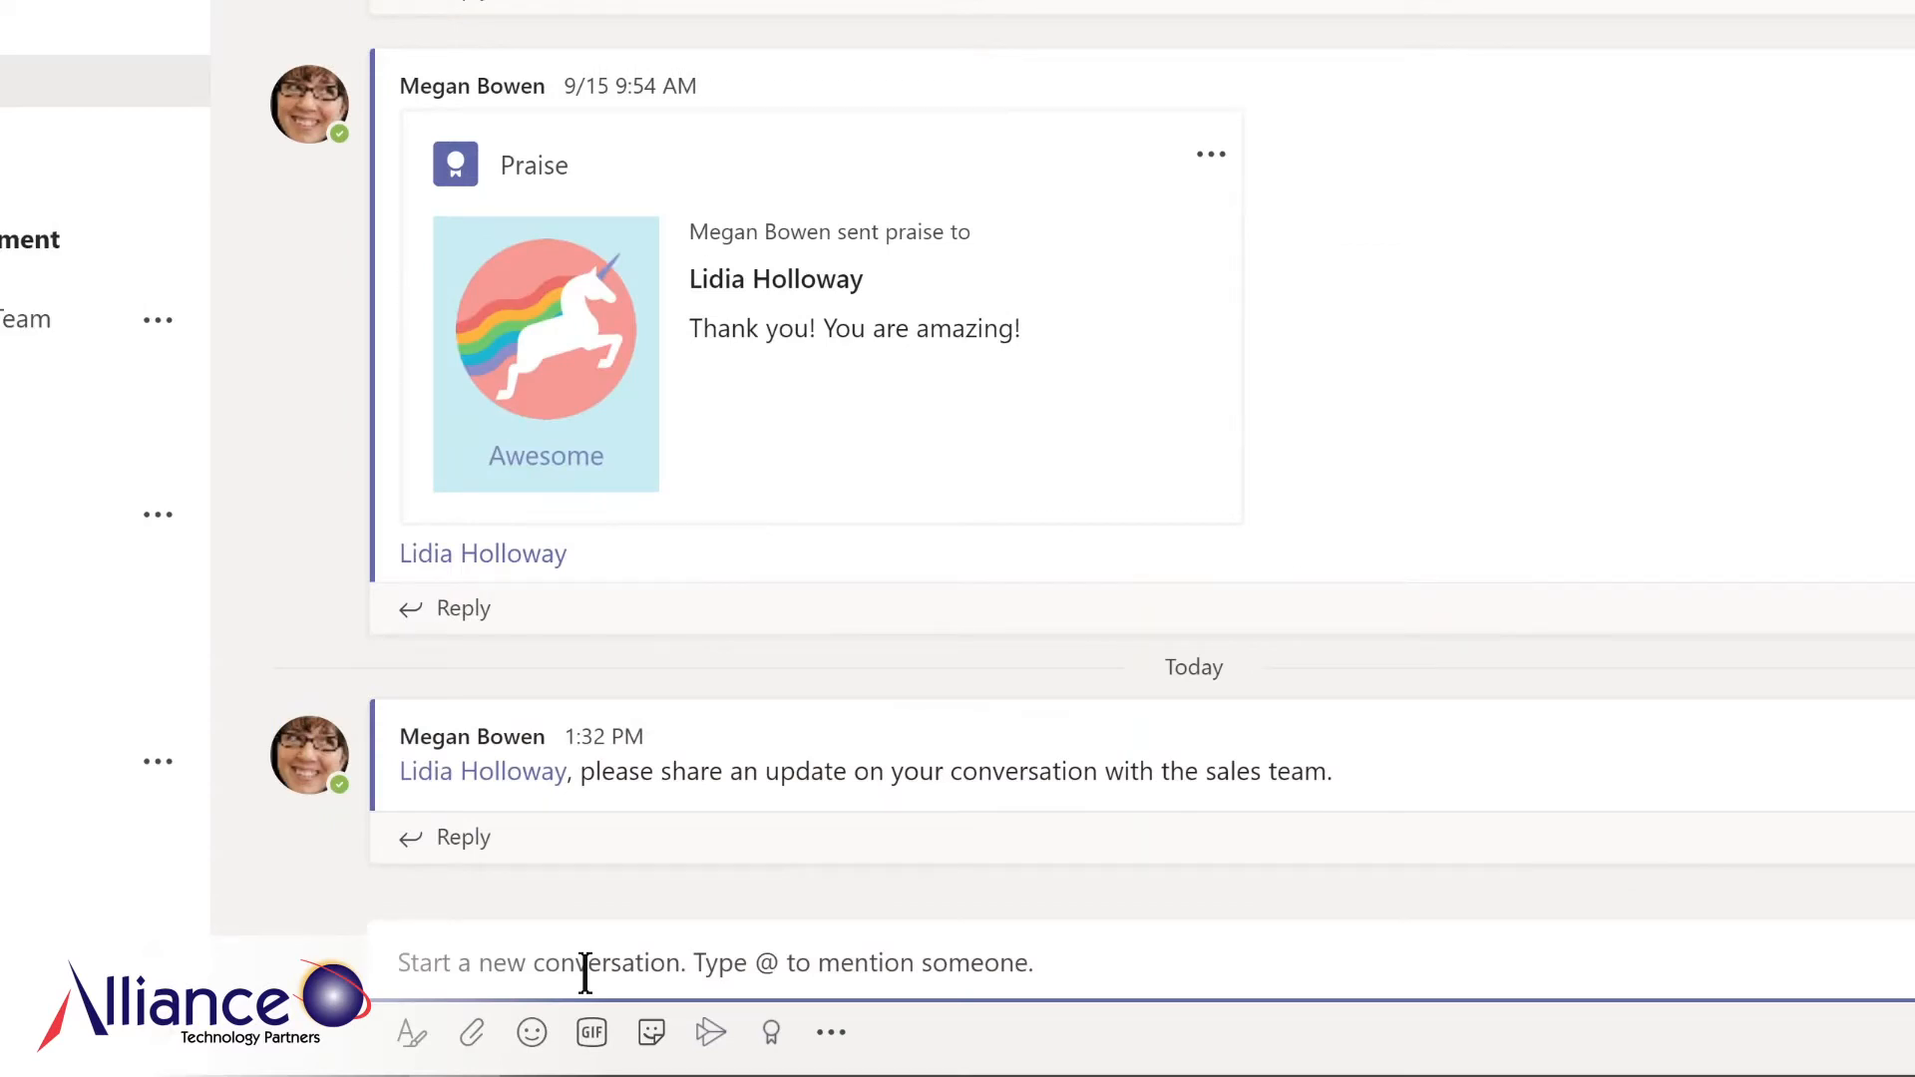
pyautogui.write('@De')
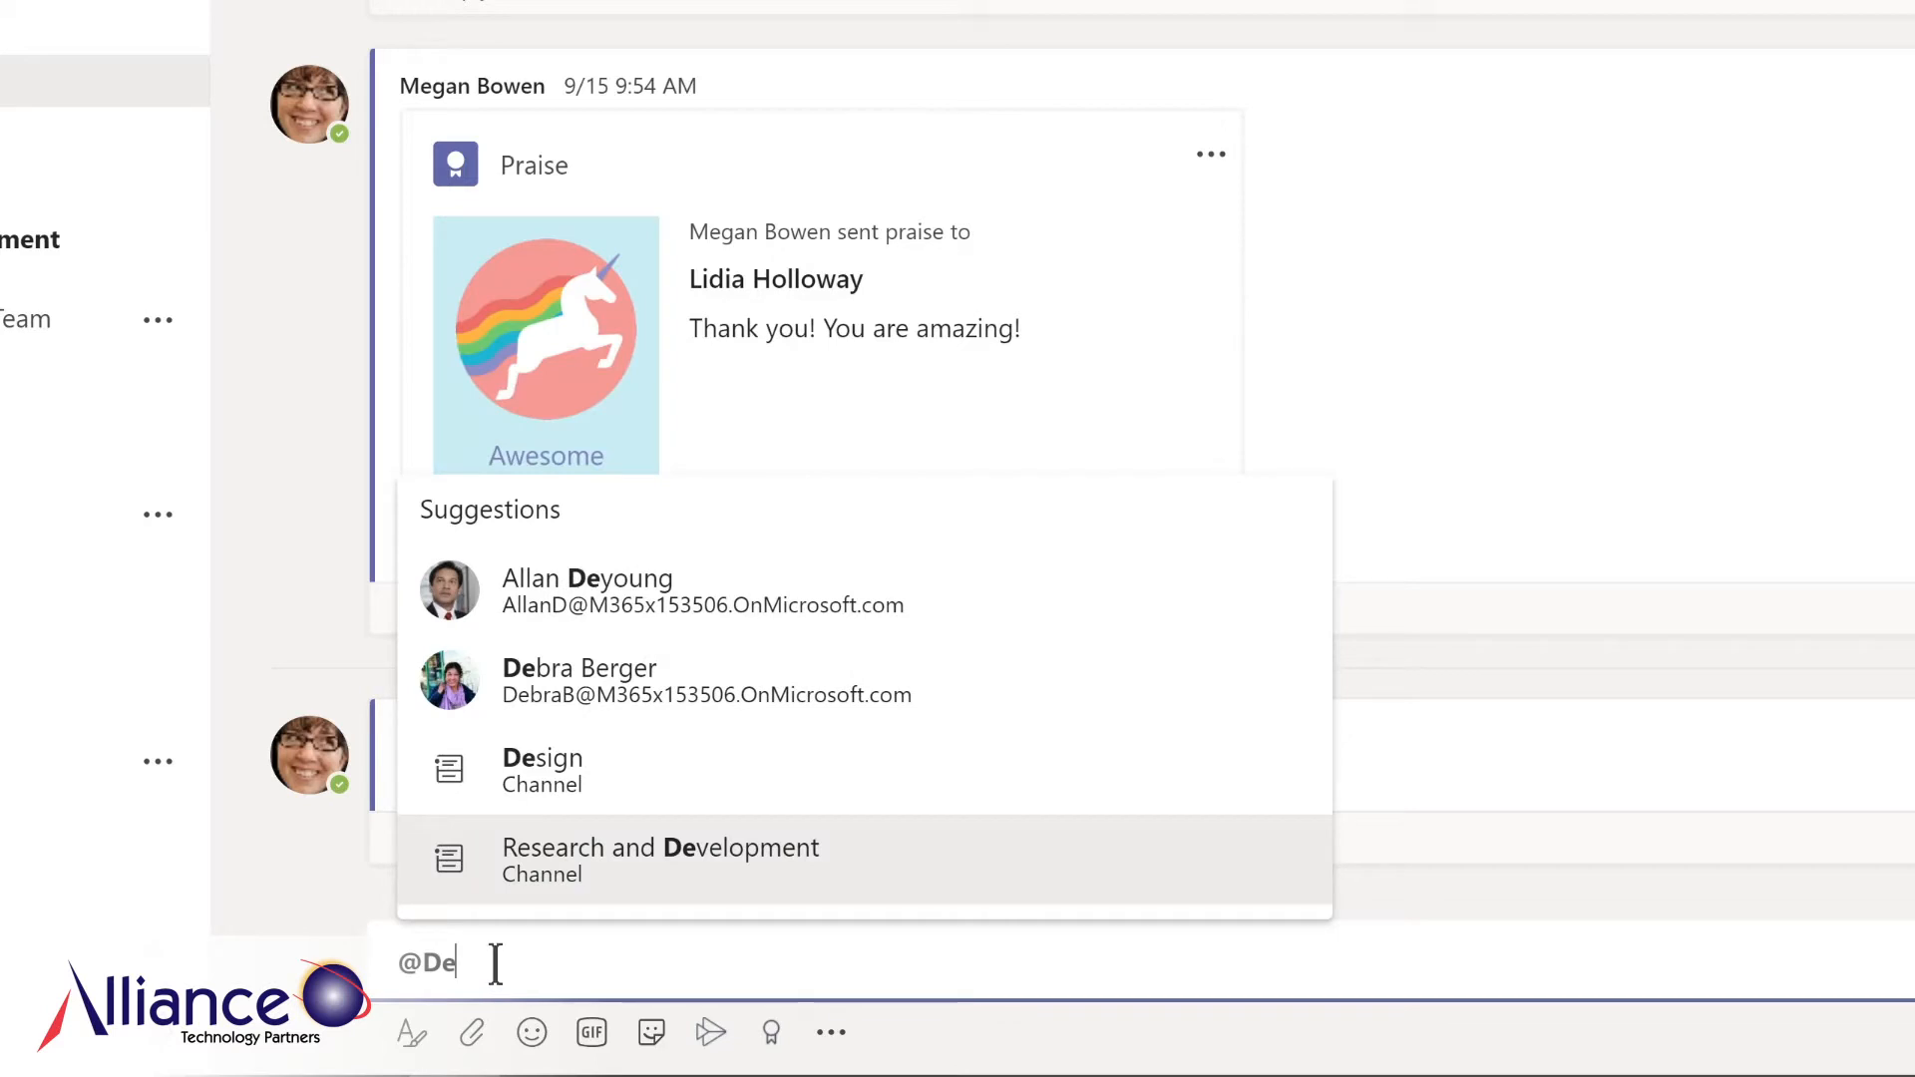
pyautogui.click(544, 770)
pyautogui.write(", I'm so excited about our team retreat tomorrow!")
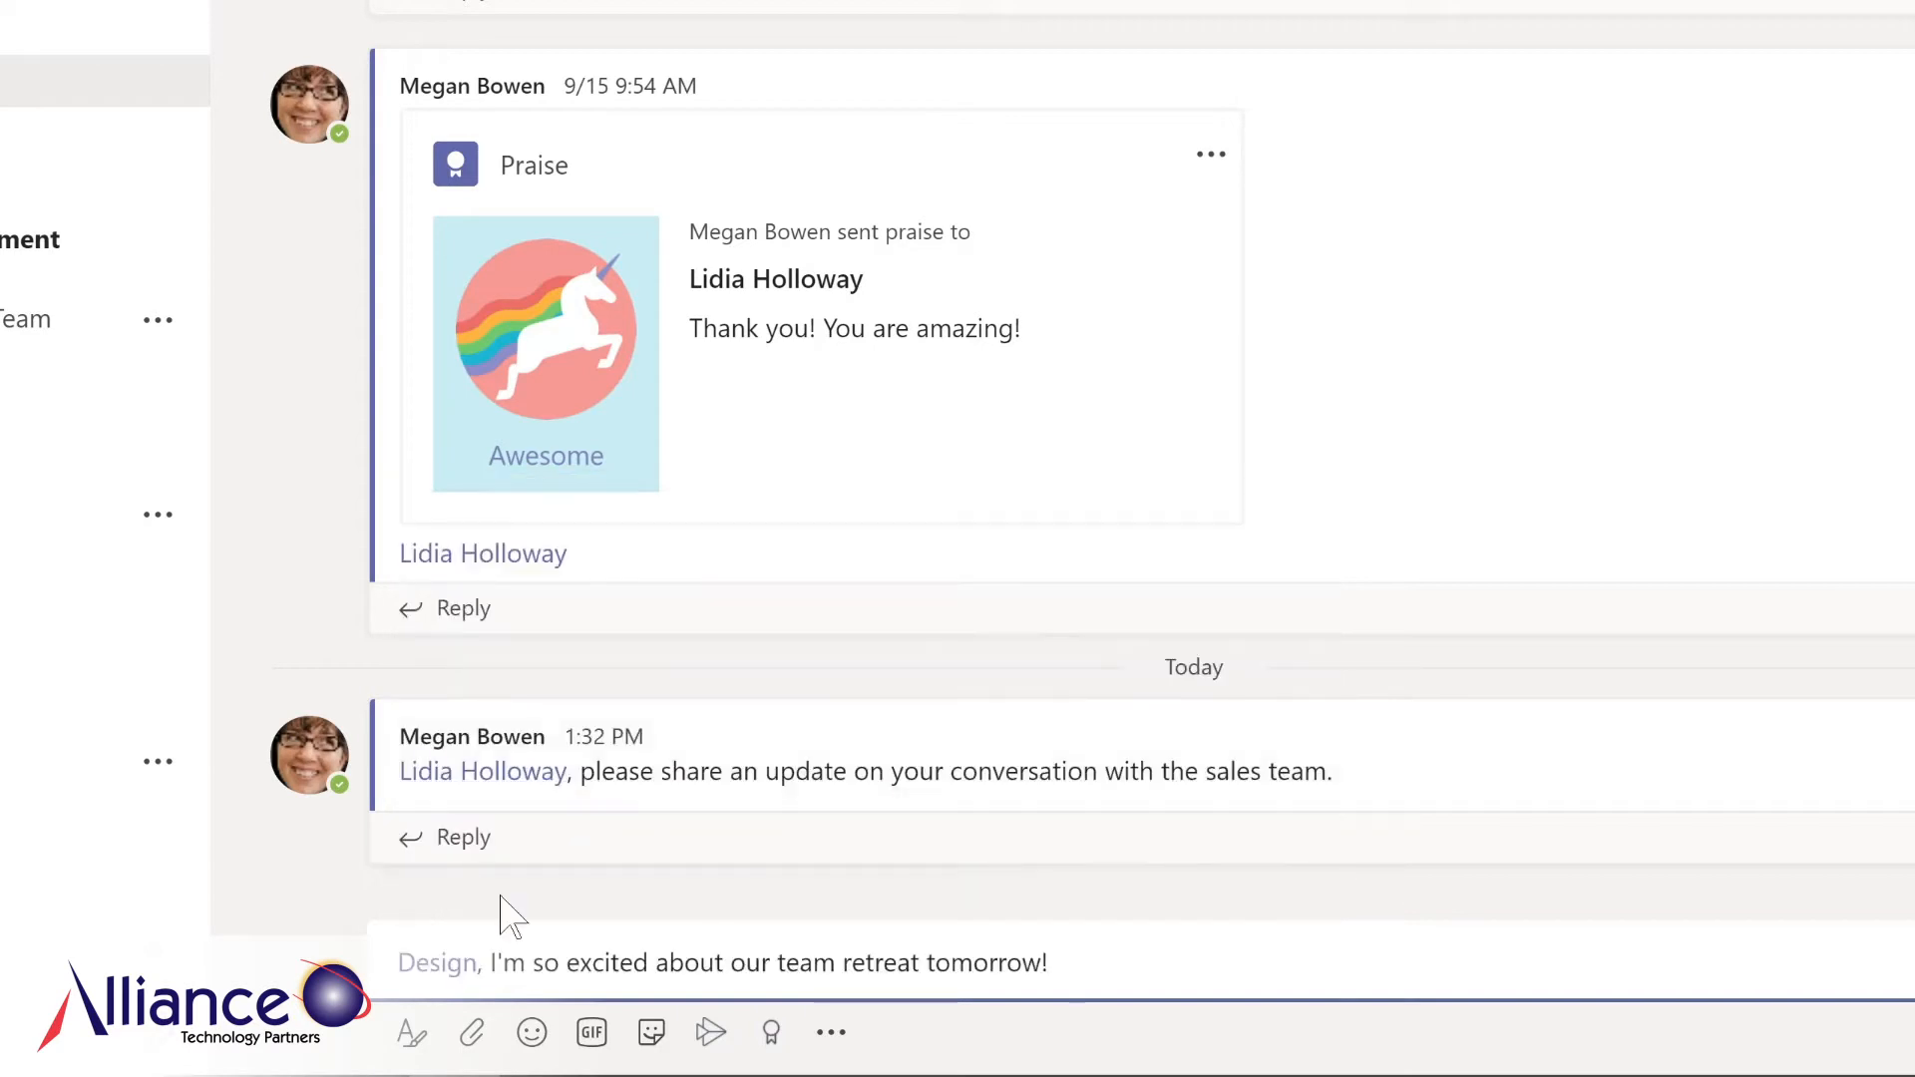
pyautogui.press('Return')
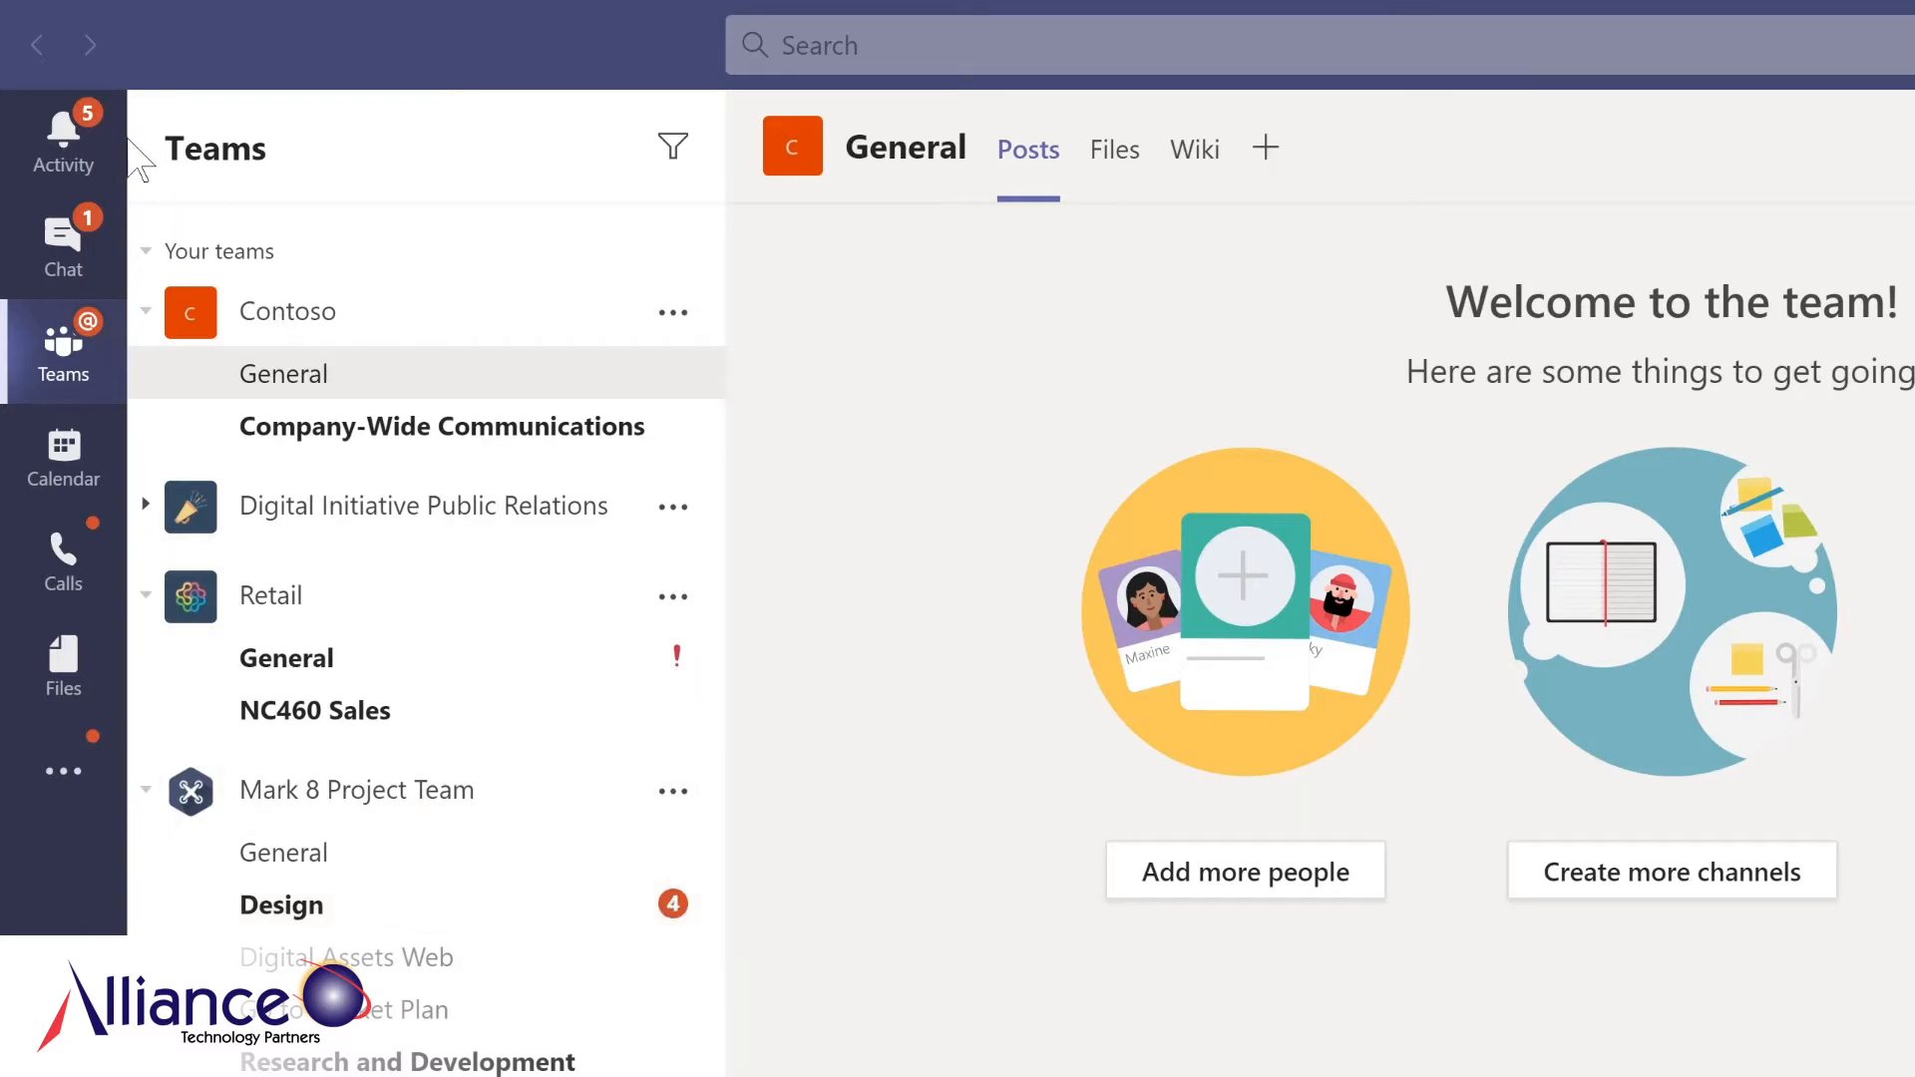
pyautogui.click(66, 139)
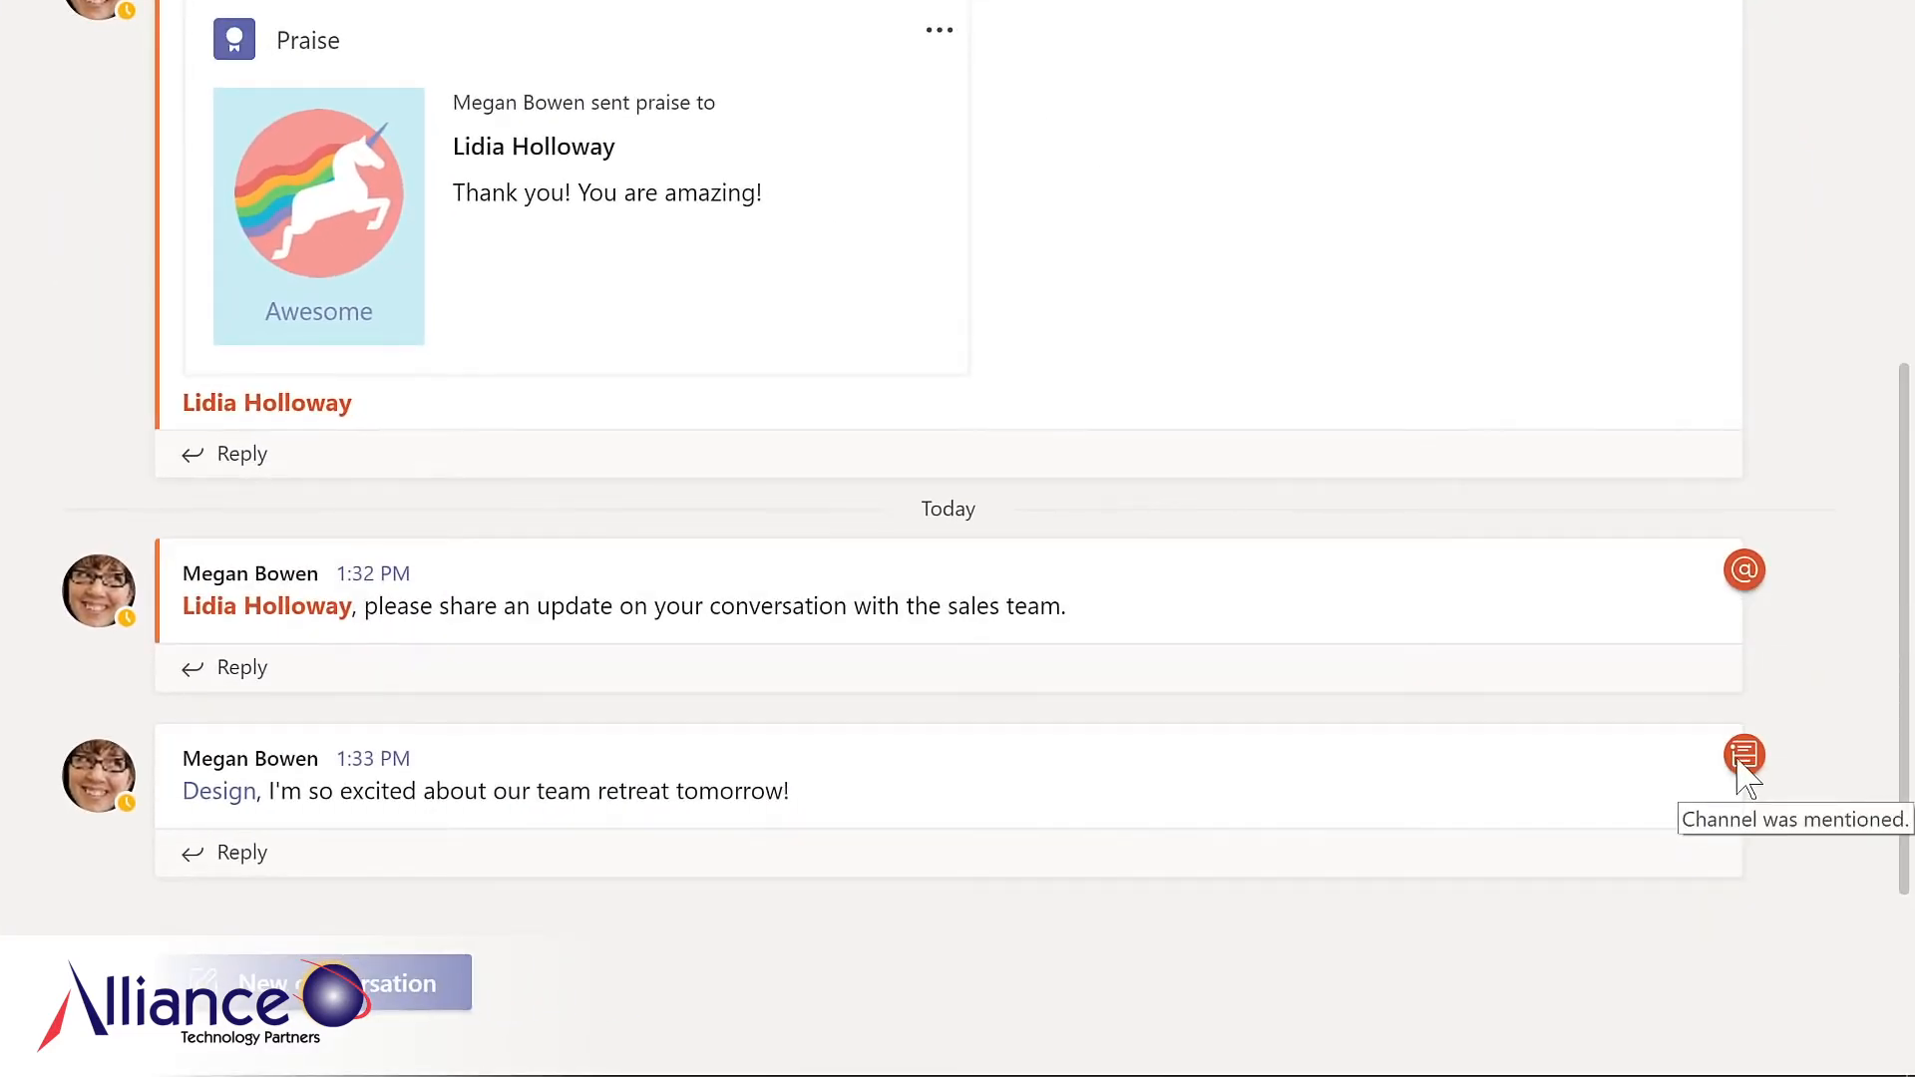
pyautogui.click(229, 855)
pyautogui.write('Ya')
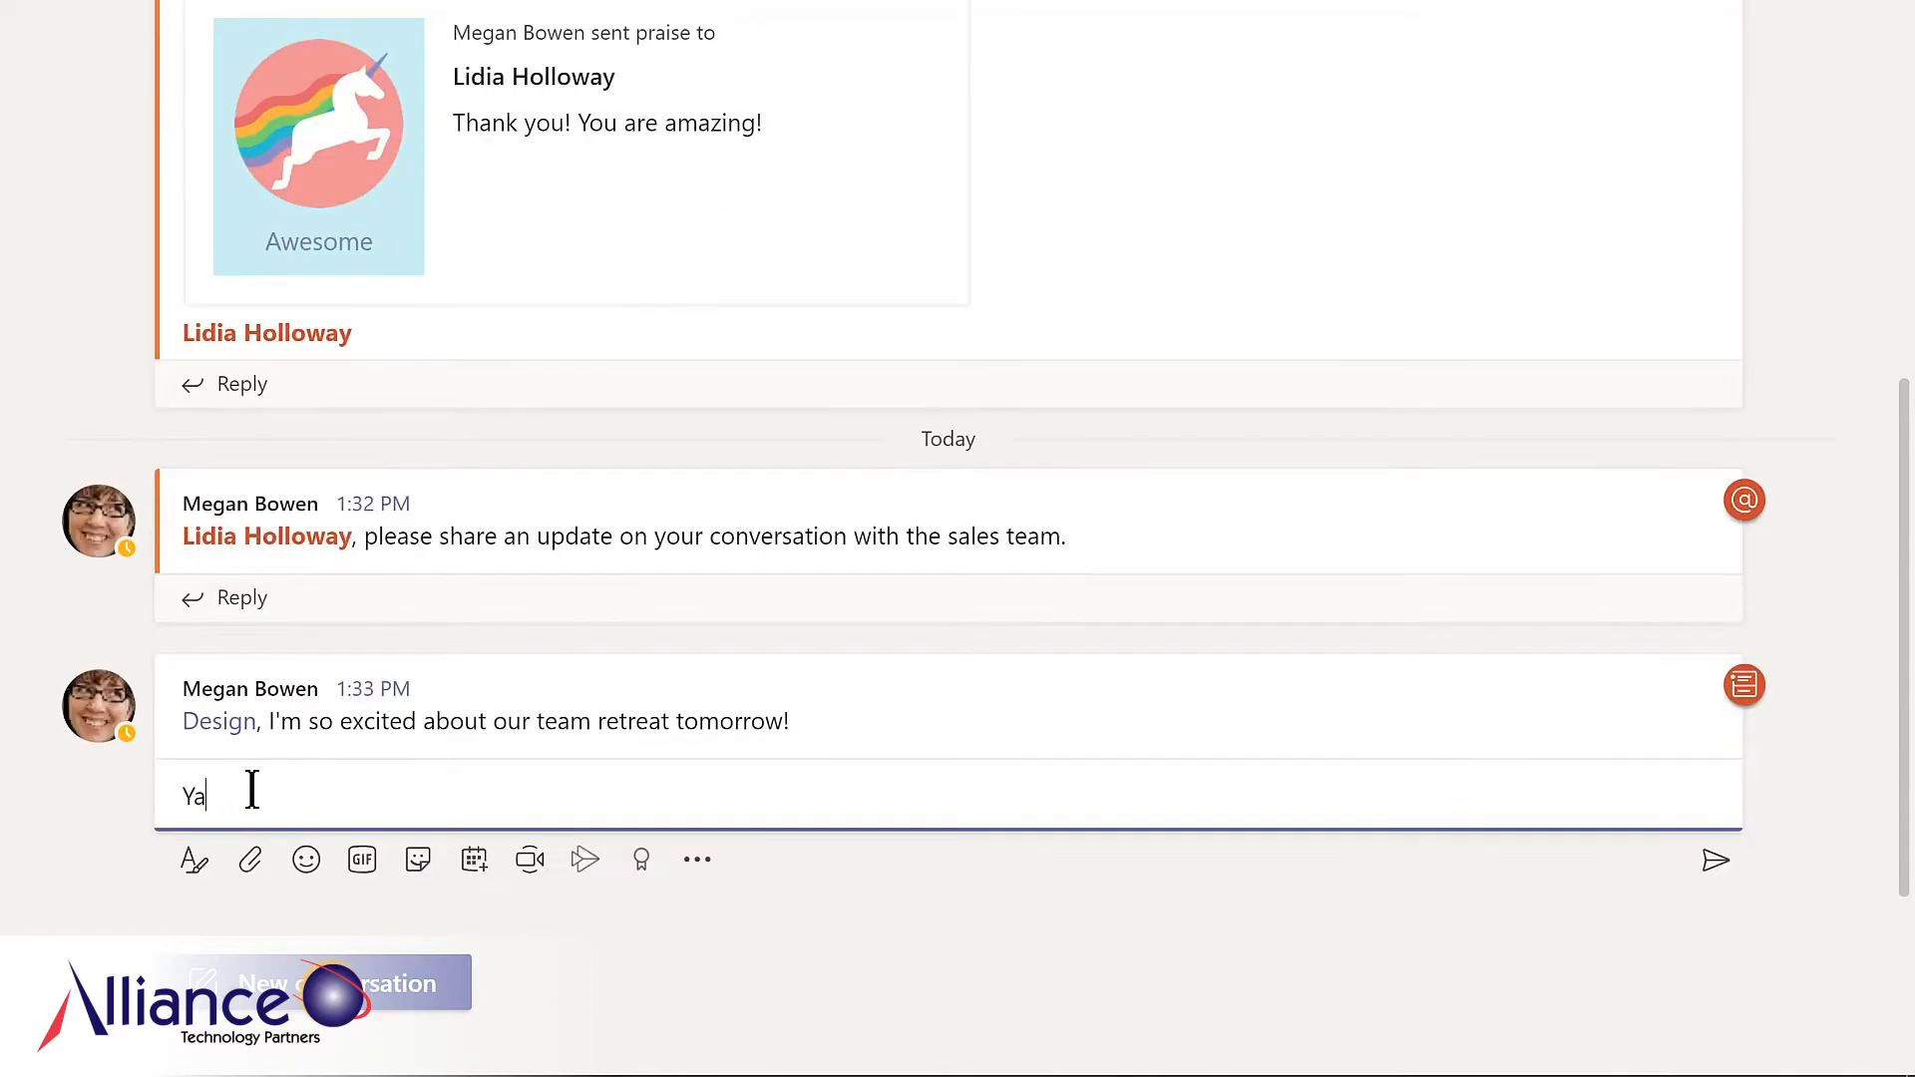
pyautogui.write("y! I'm looking forward to working with the @m")
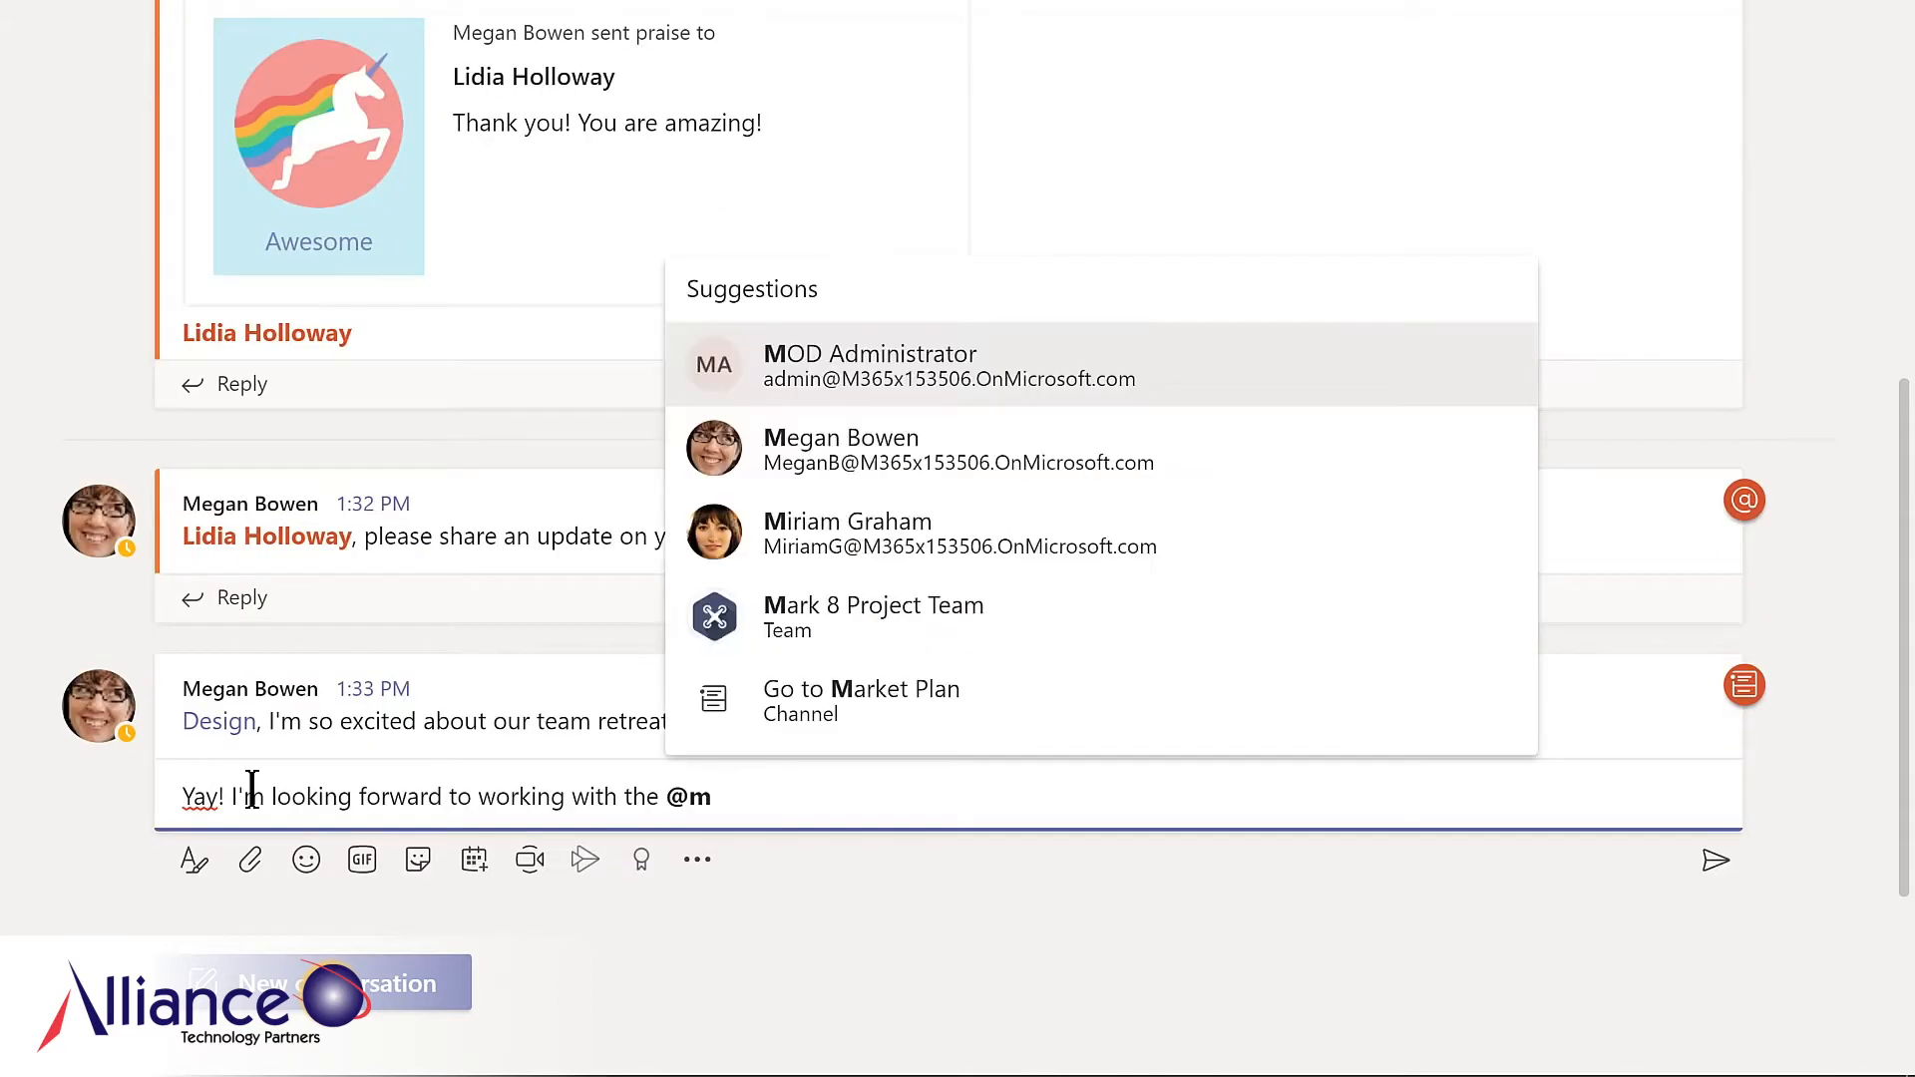
pyautogui.click(869, 612)
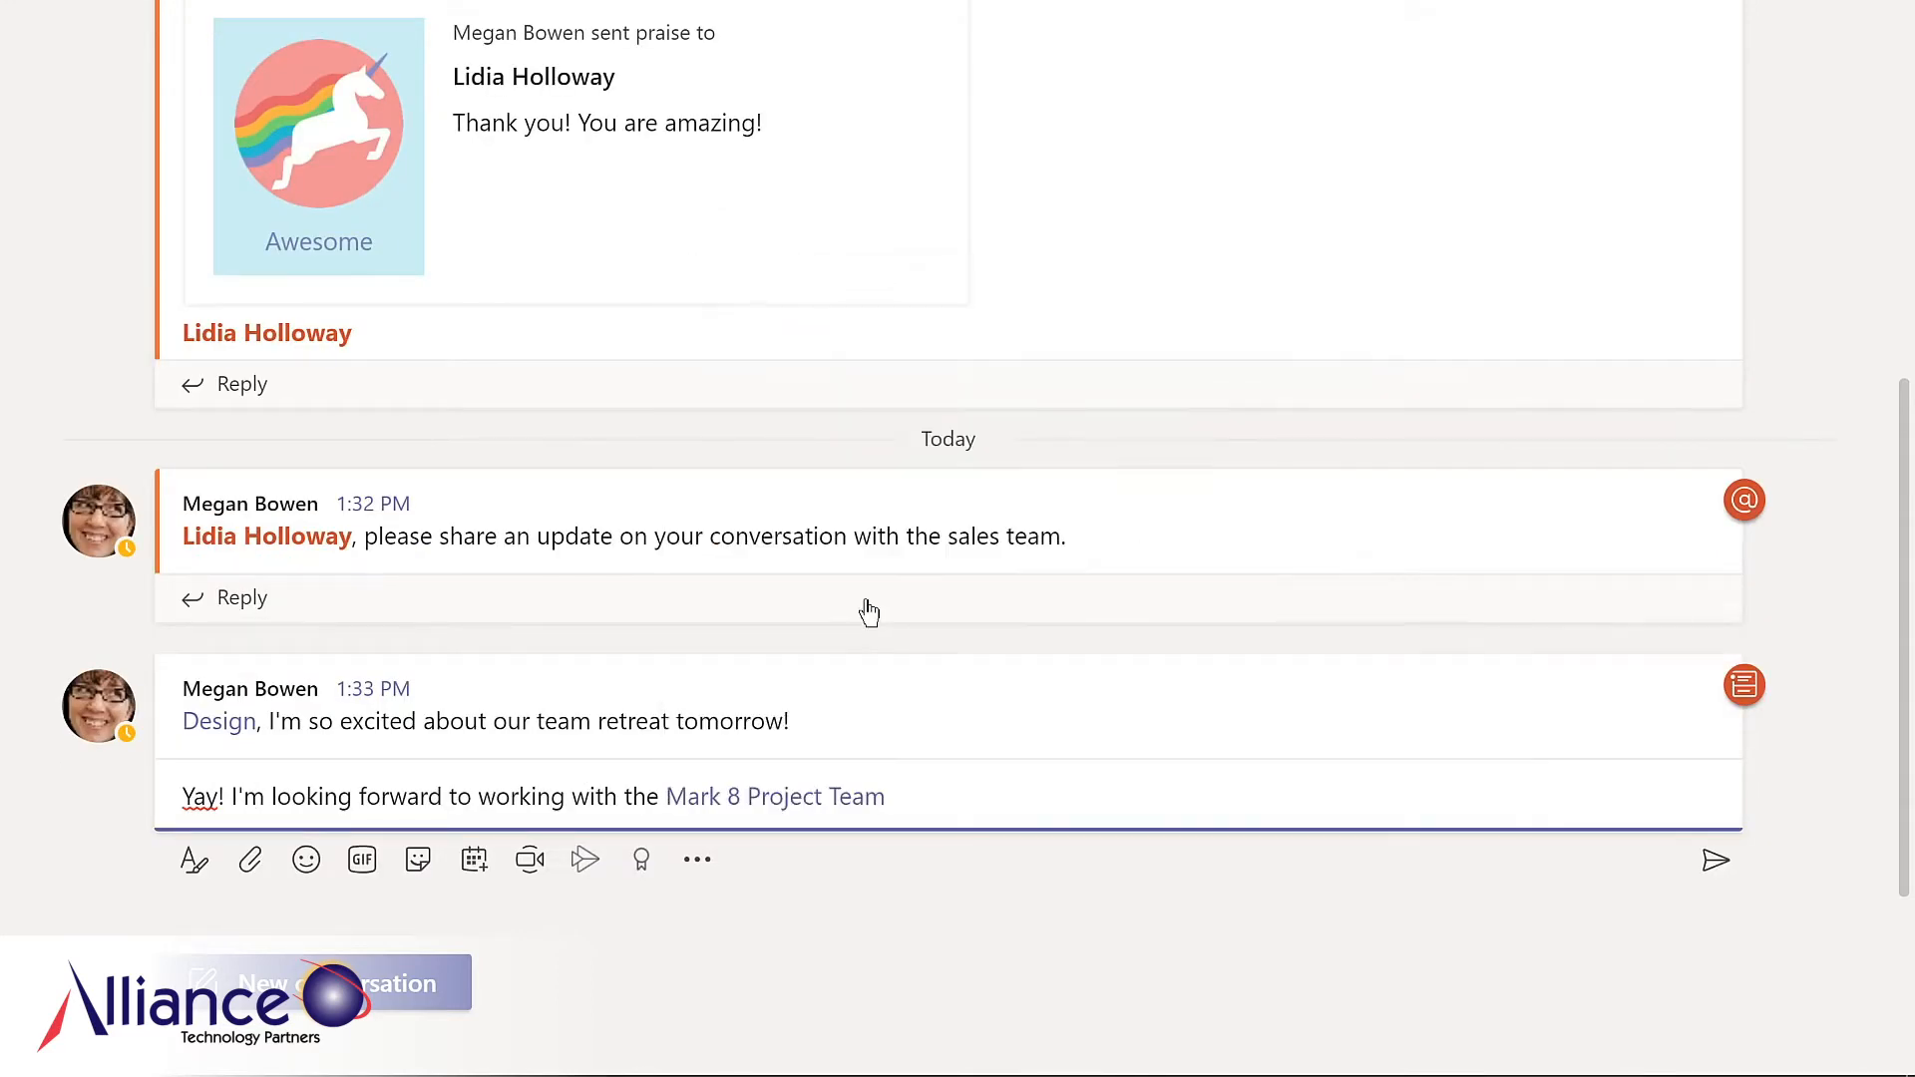
pyautogui.press('Return')
pyautogui.moveTo(1746, 697)
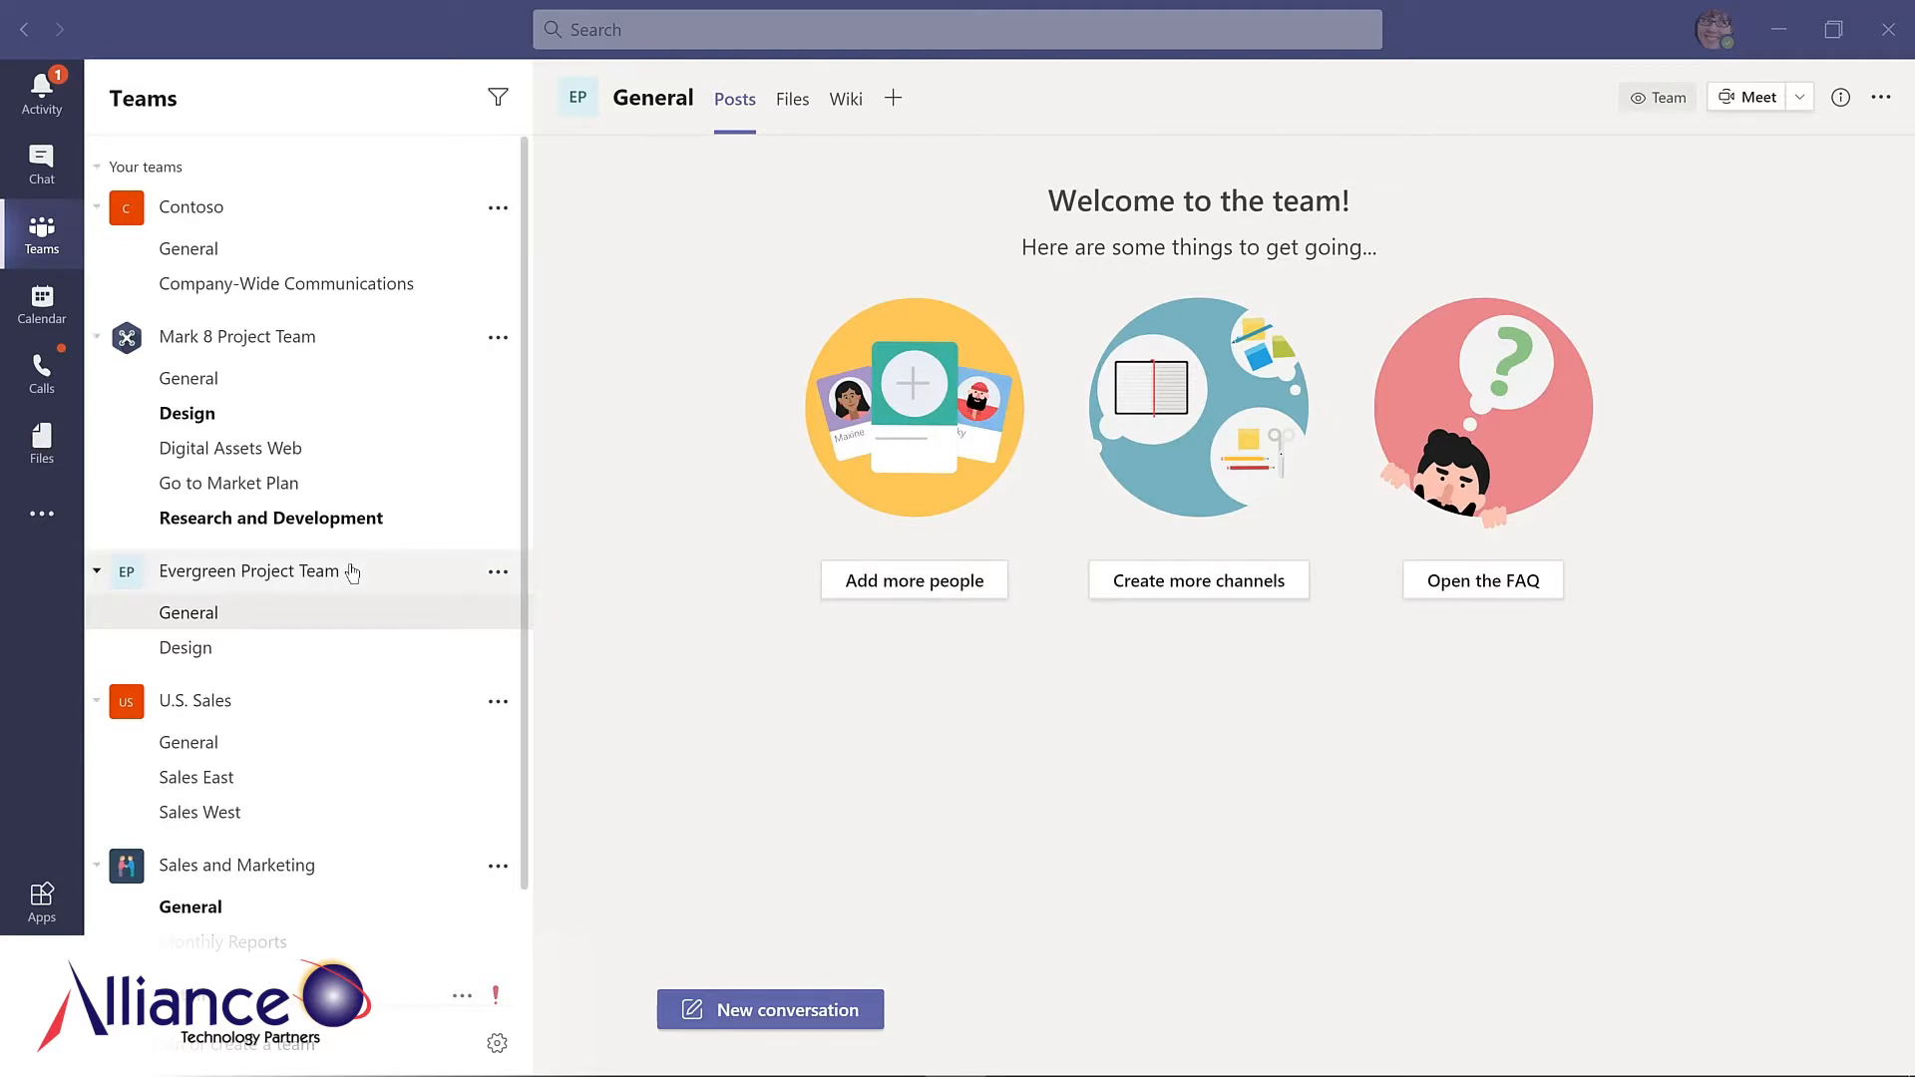
# Rename the Evergreen Project Team to "Evergreen LMS Project Team" and save the edited team details
pyautogui.click(497, 575)
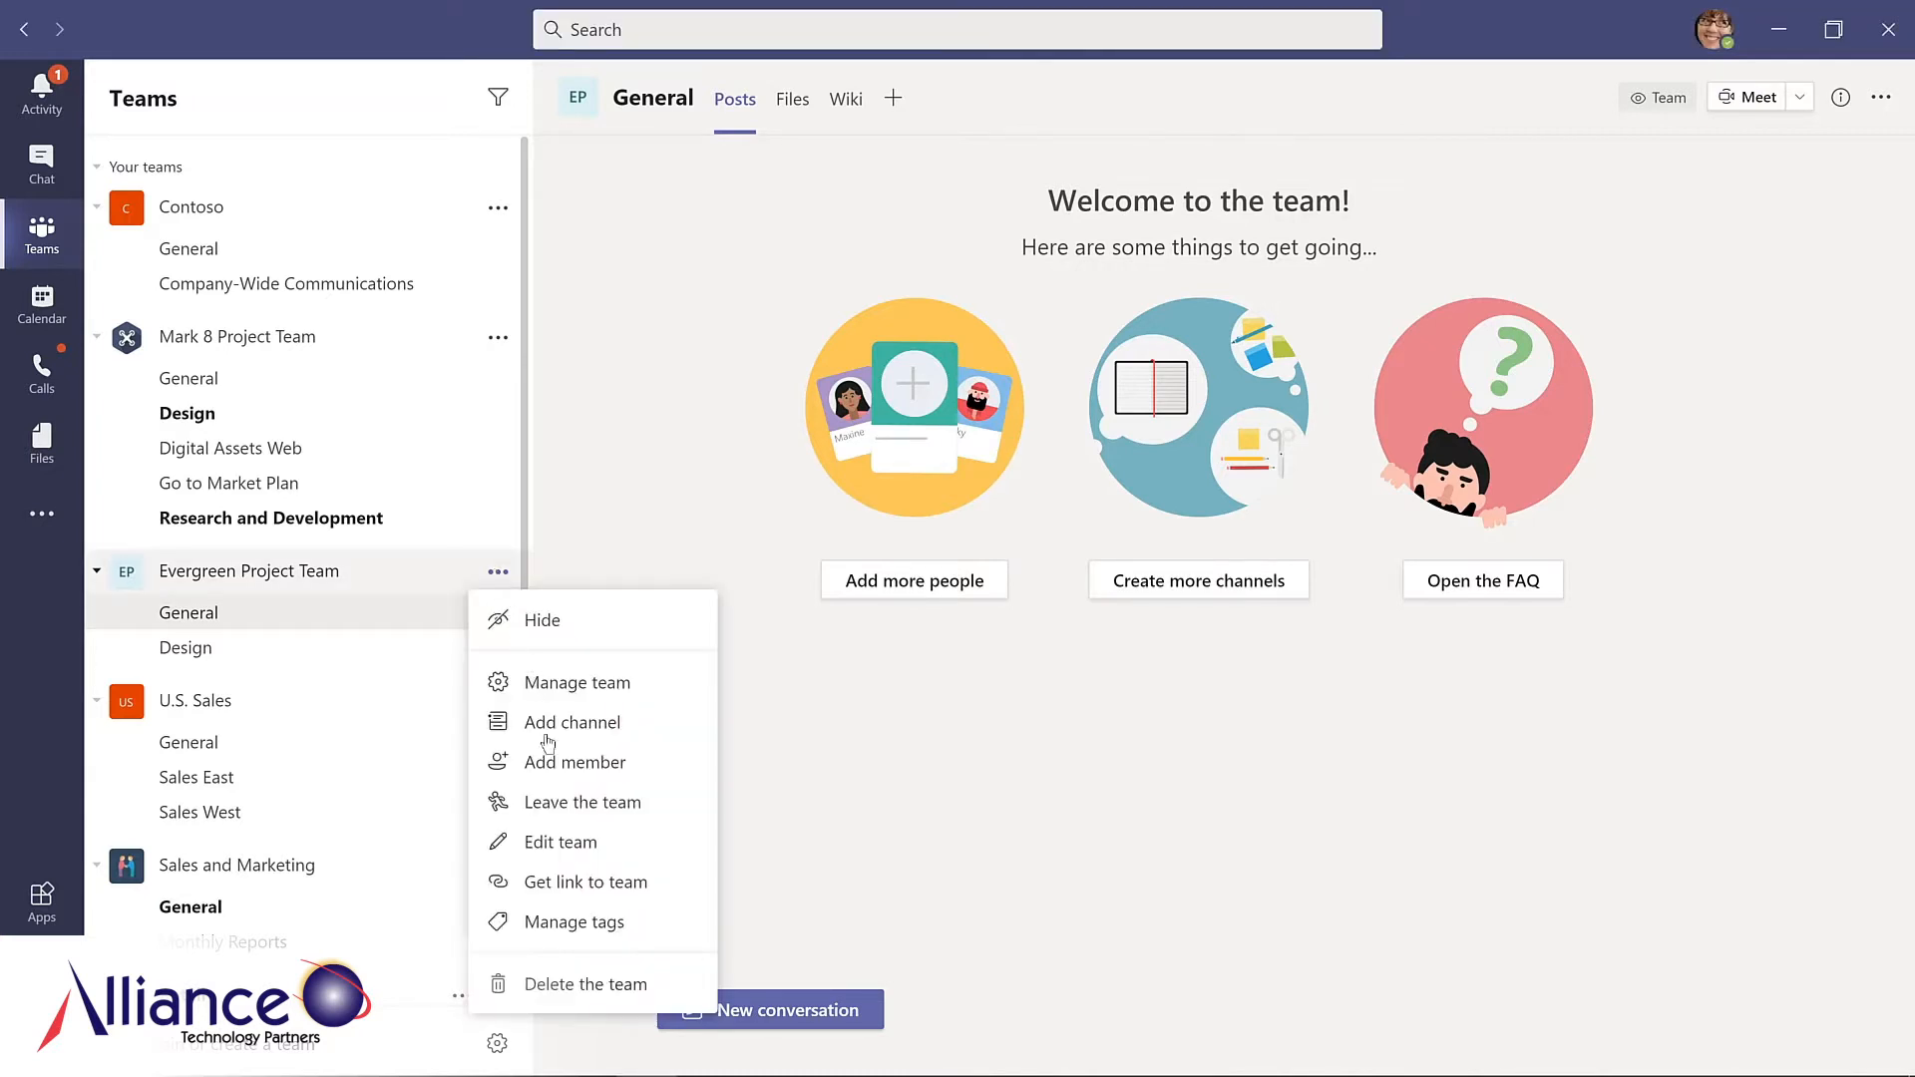
pyautogui.click(544, 847)
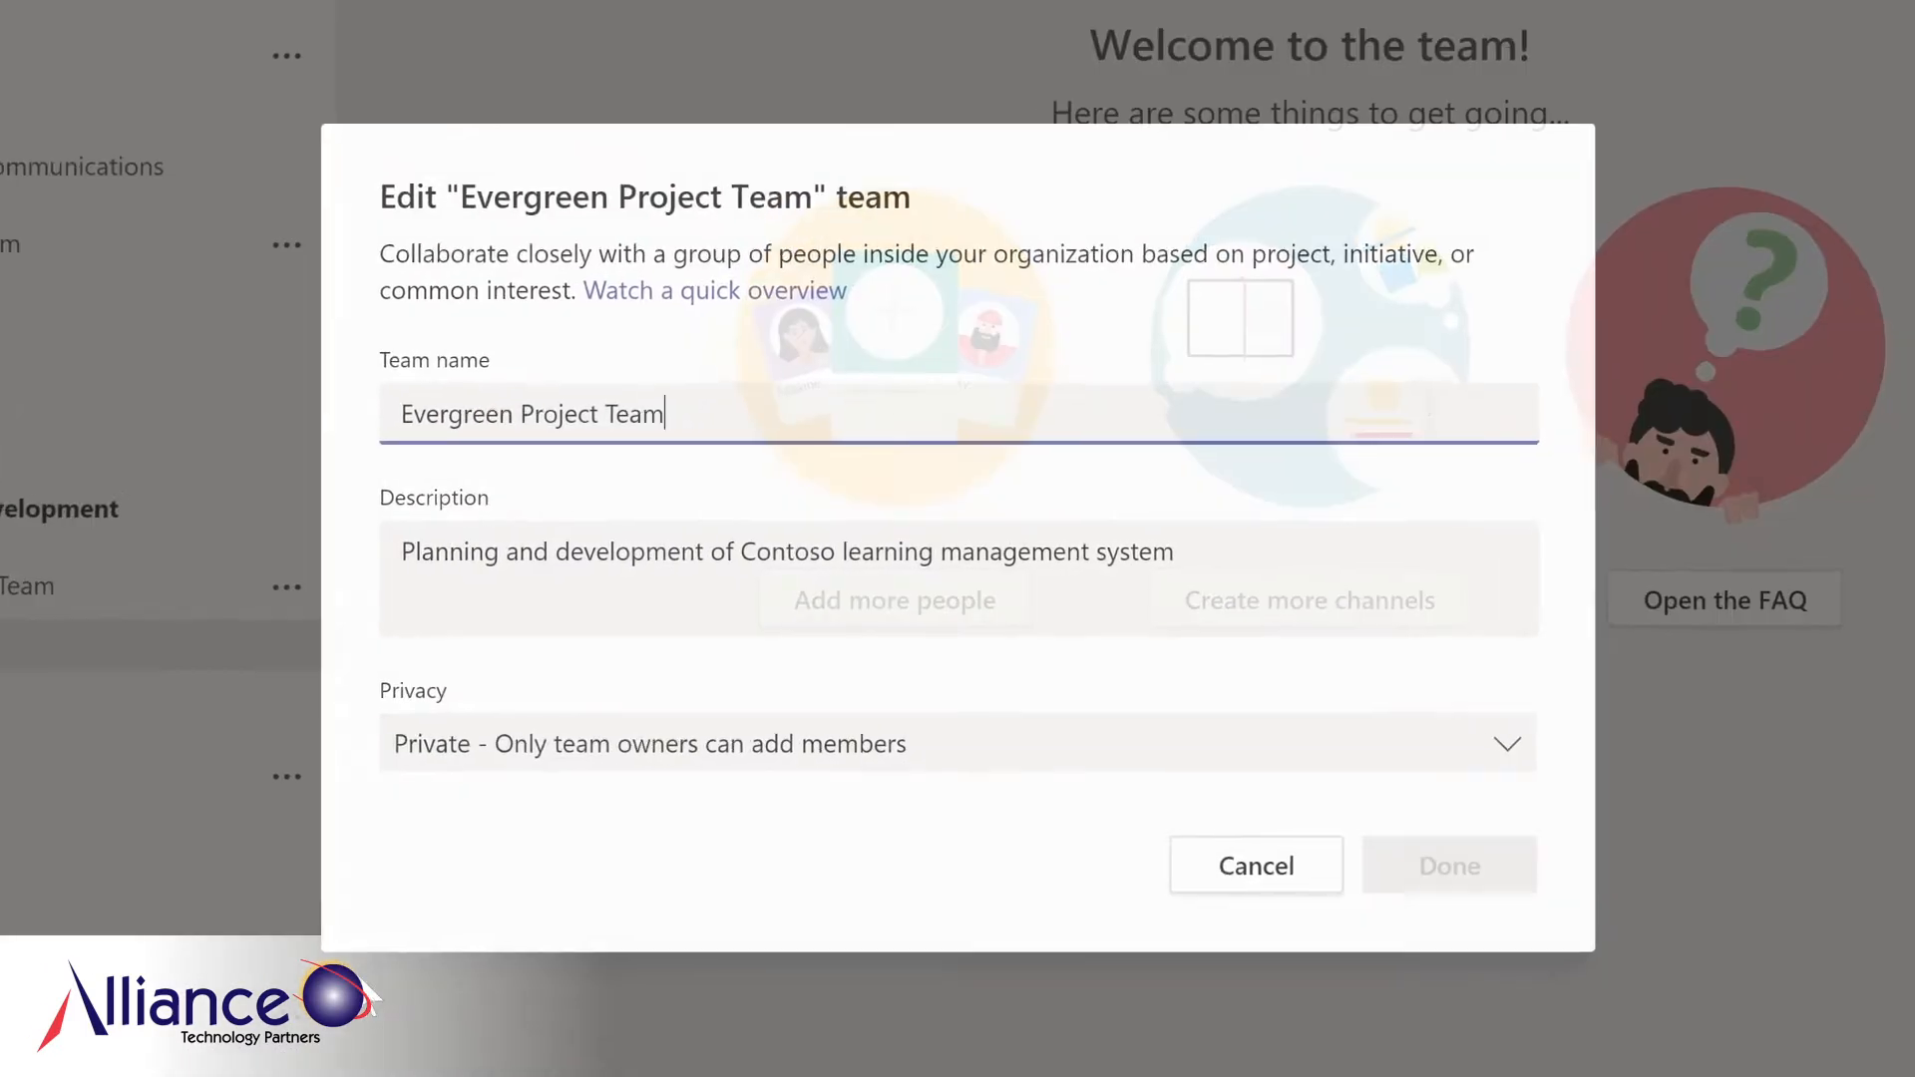
pyautogui.click(657, 452)
pyautogui.write('LMS Project Team')
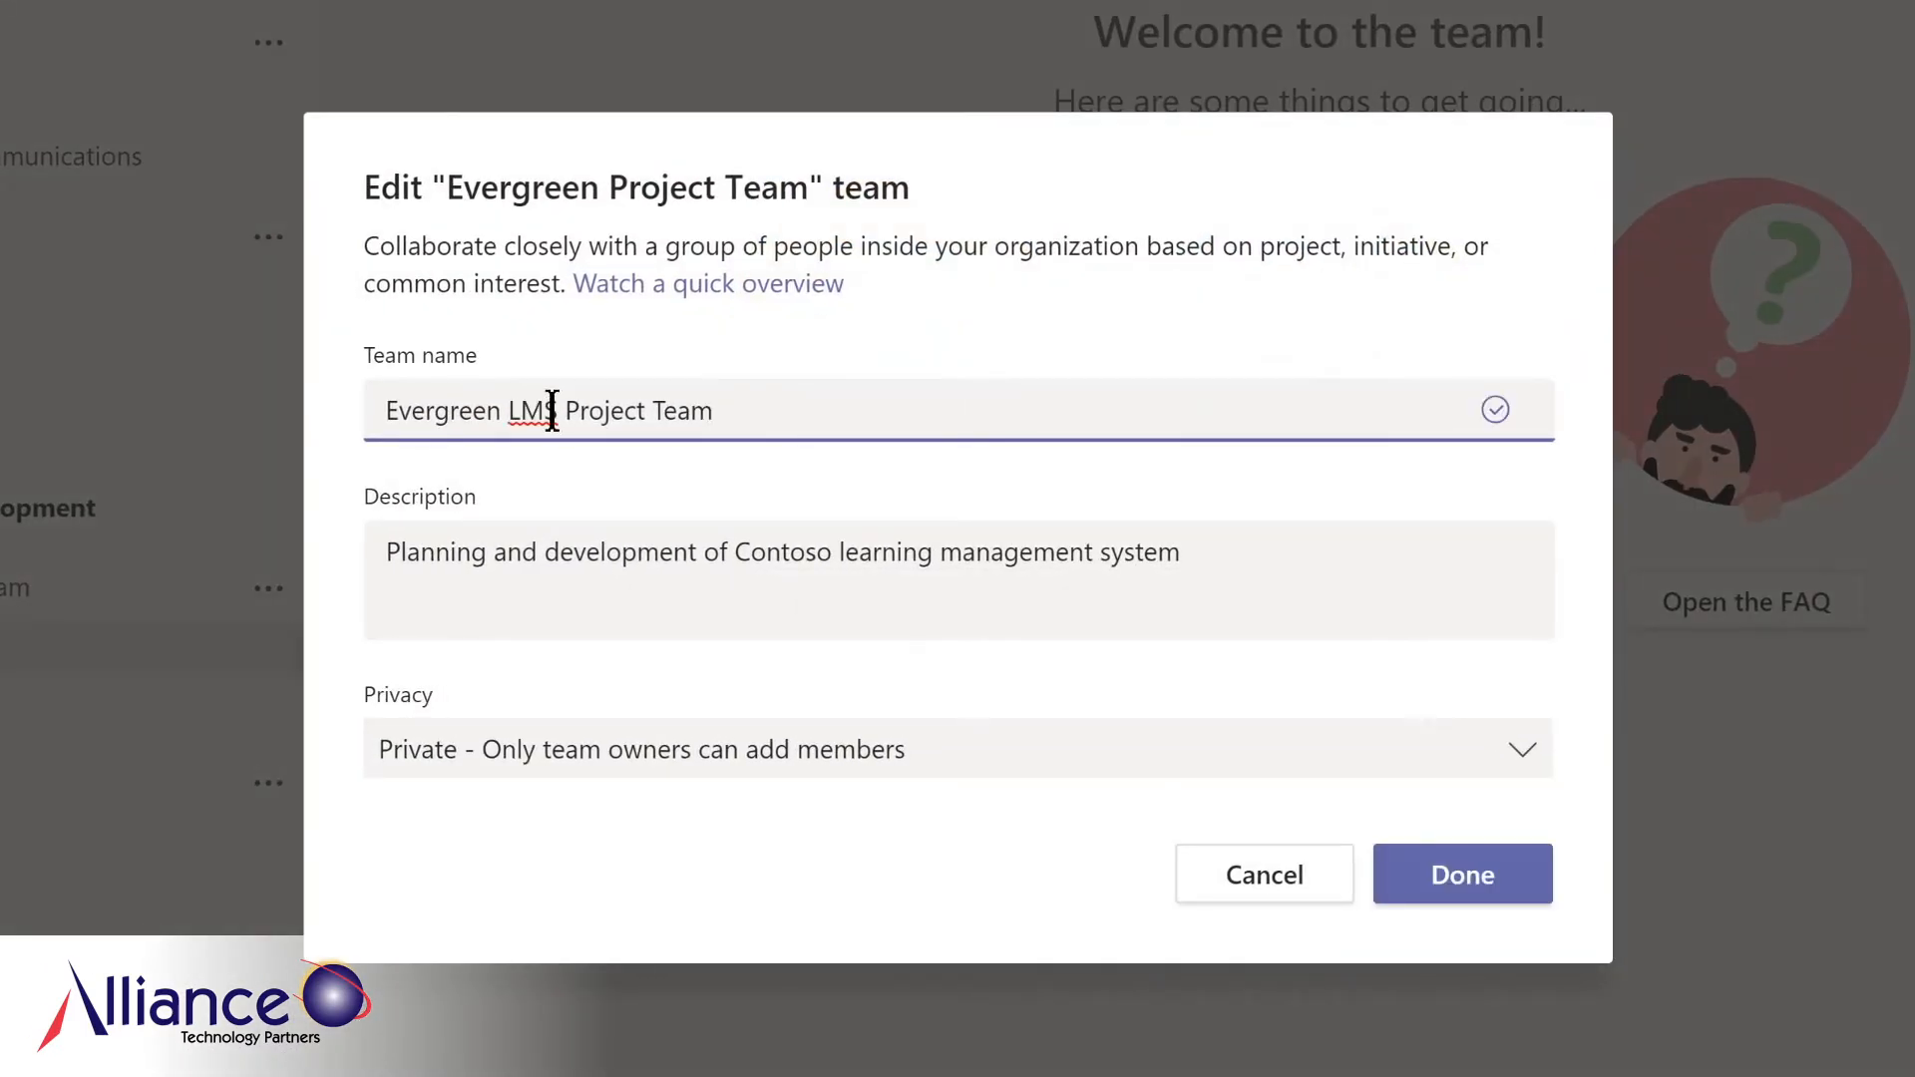
pyautogui.click(1465, 887)
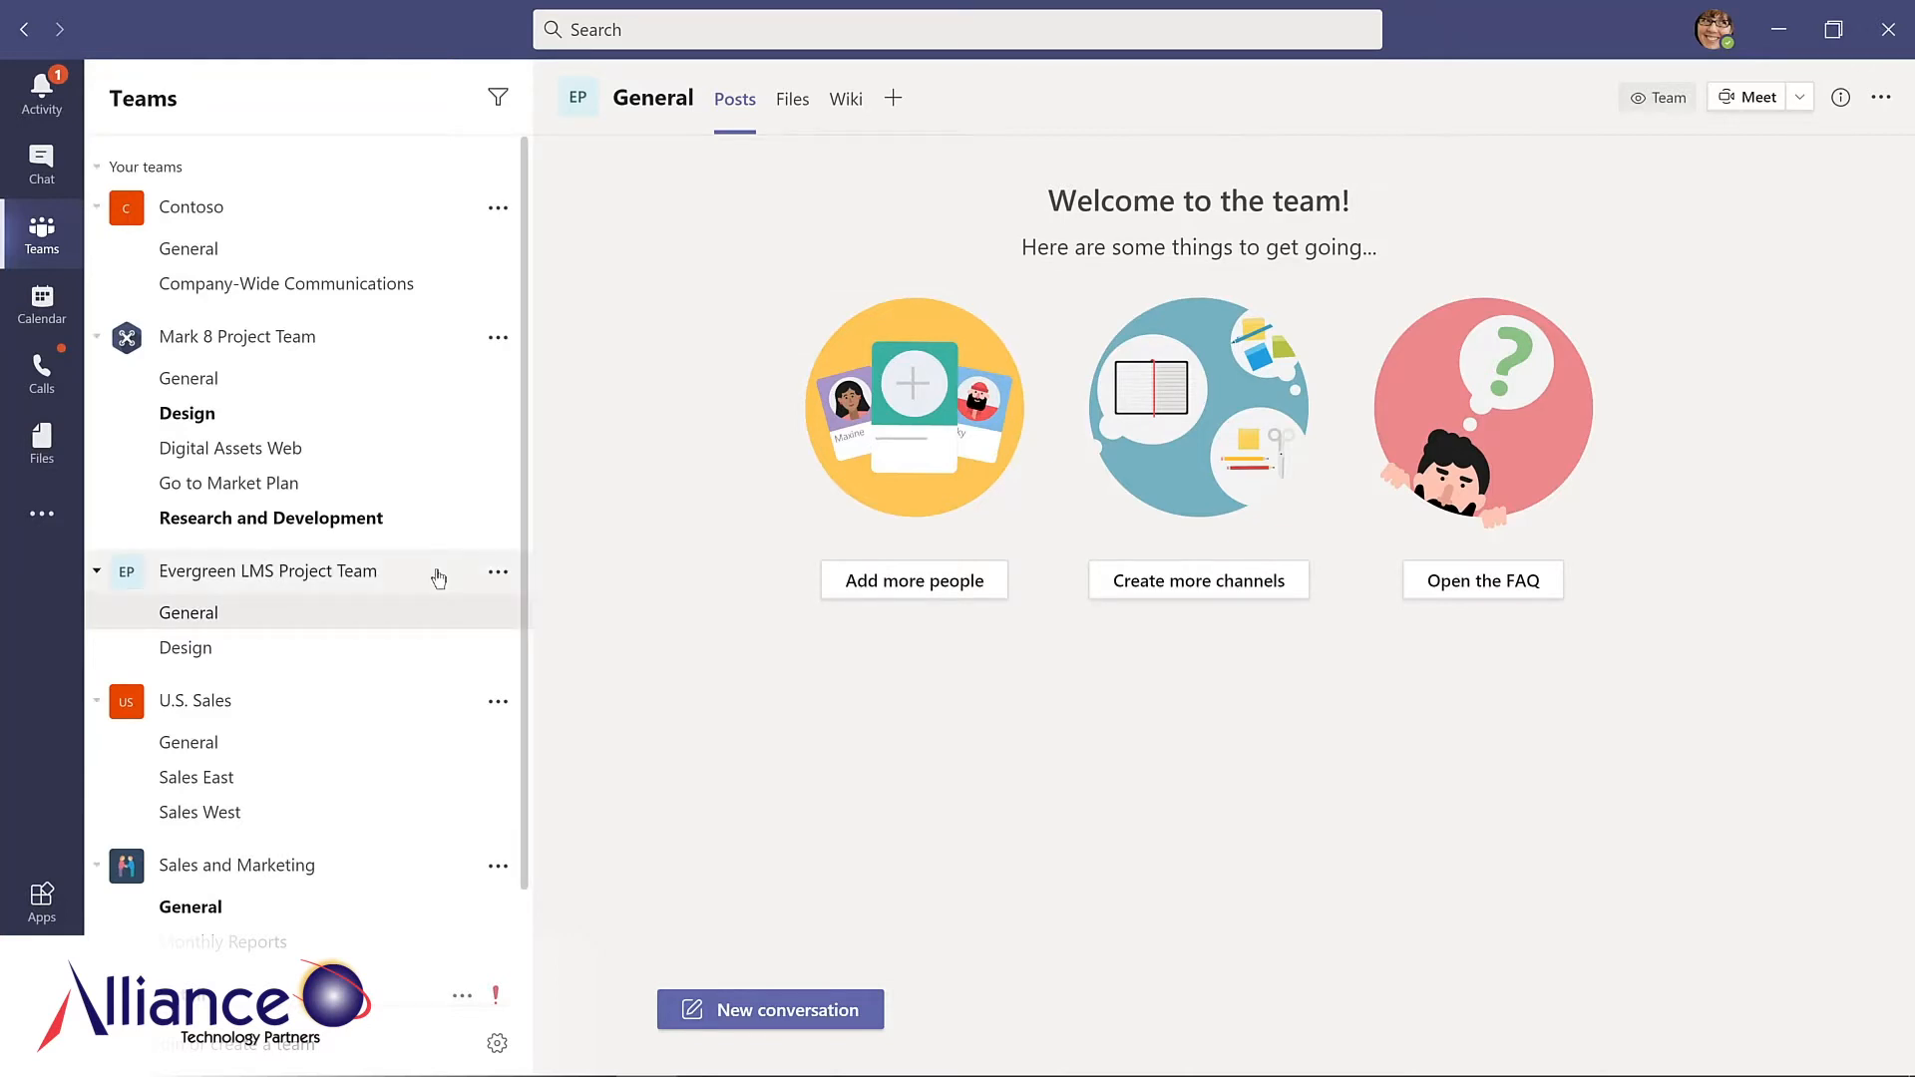
# Open team management for Evergreen LMS Project Team and add the colleague who is a Product Manager to the team
pyautogui.click(497, 575)
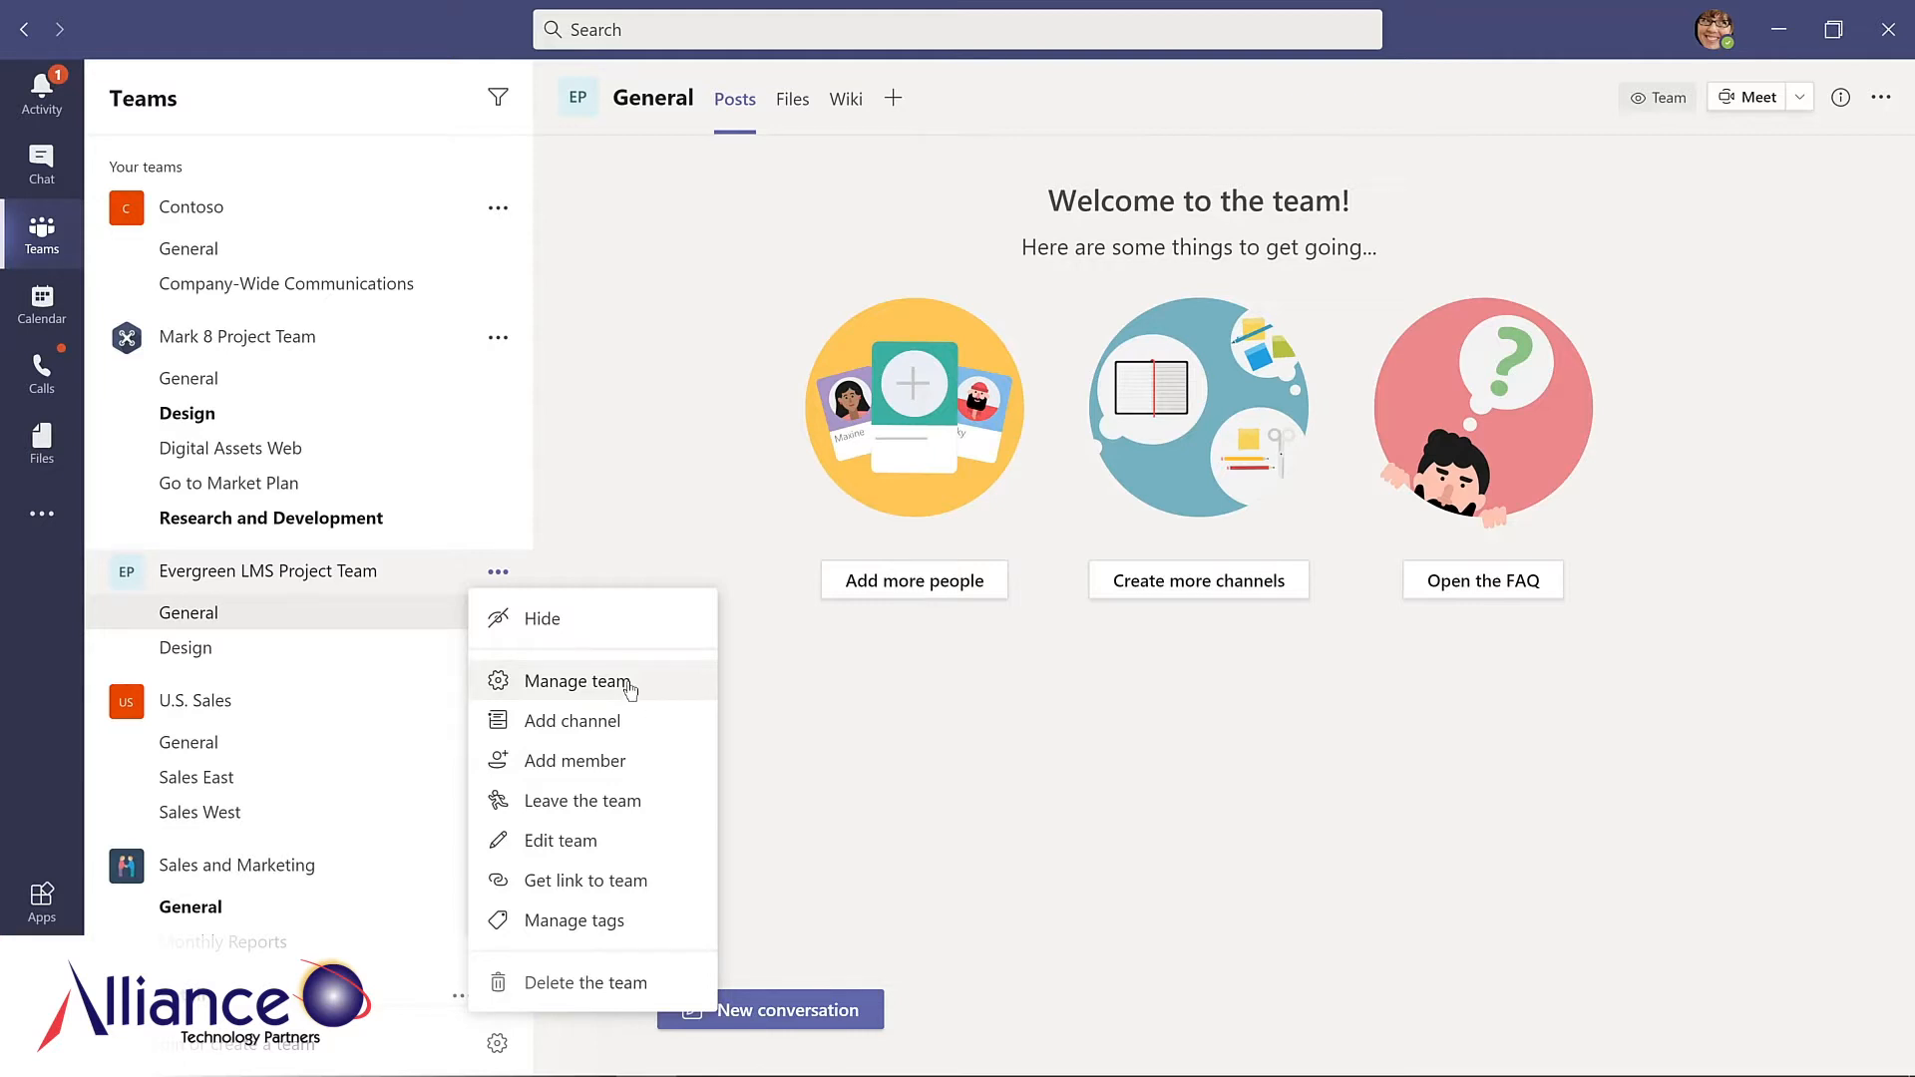
pyautogui.click(630, 688)
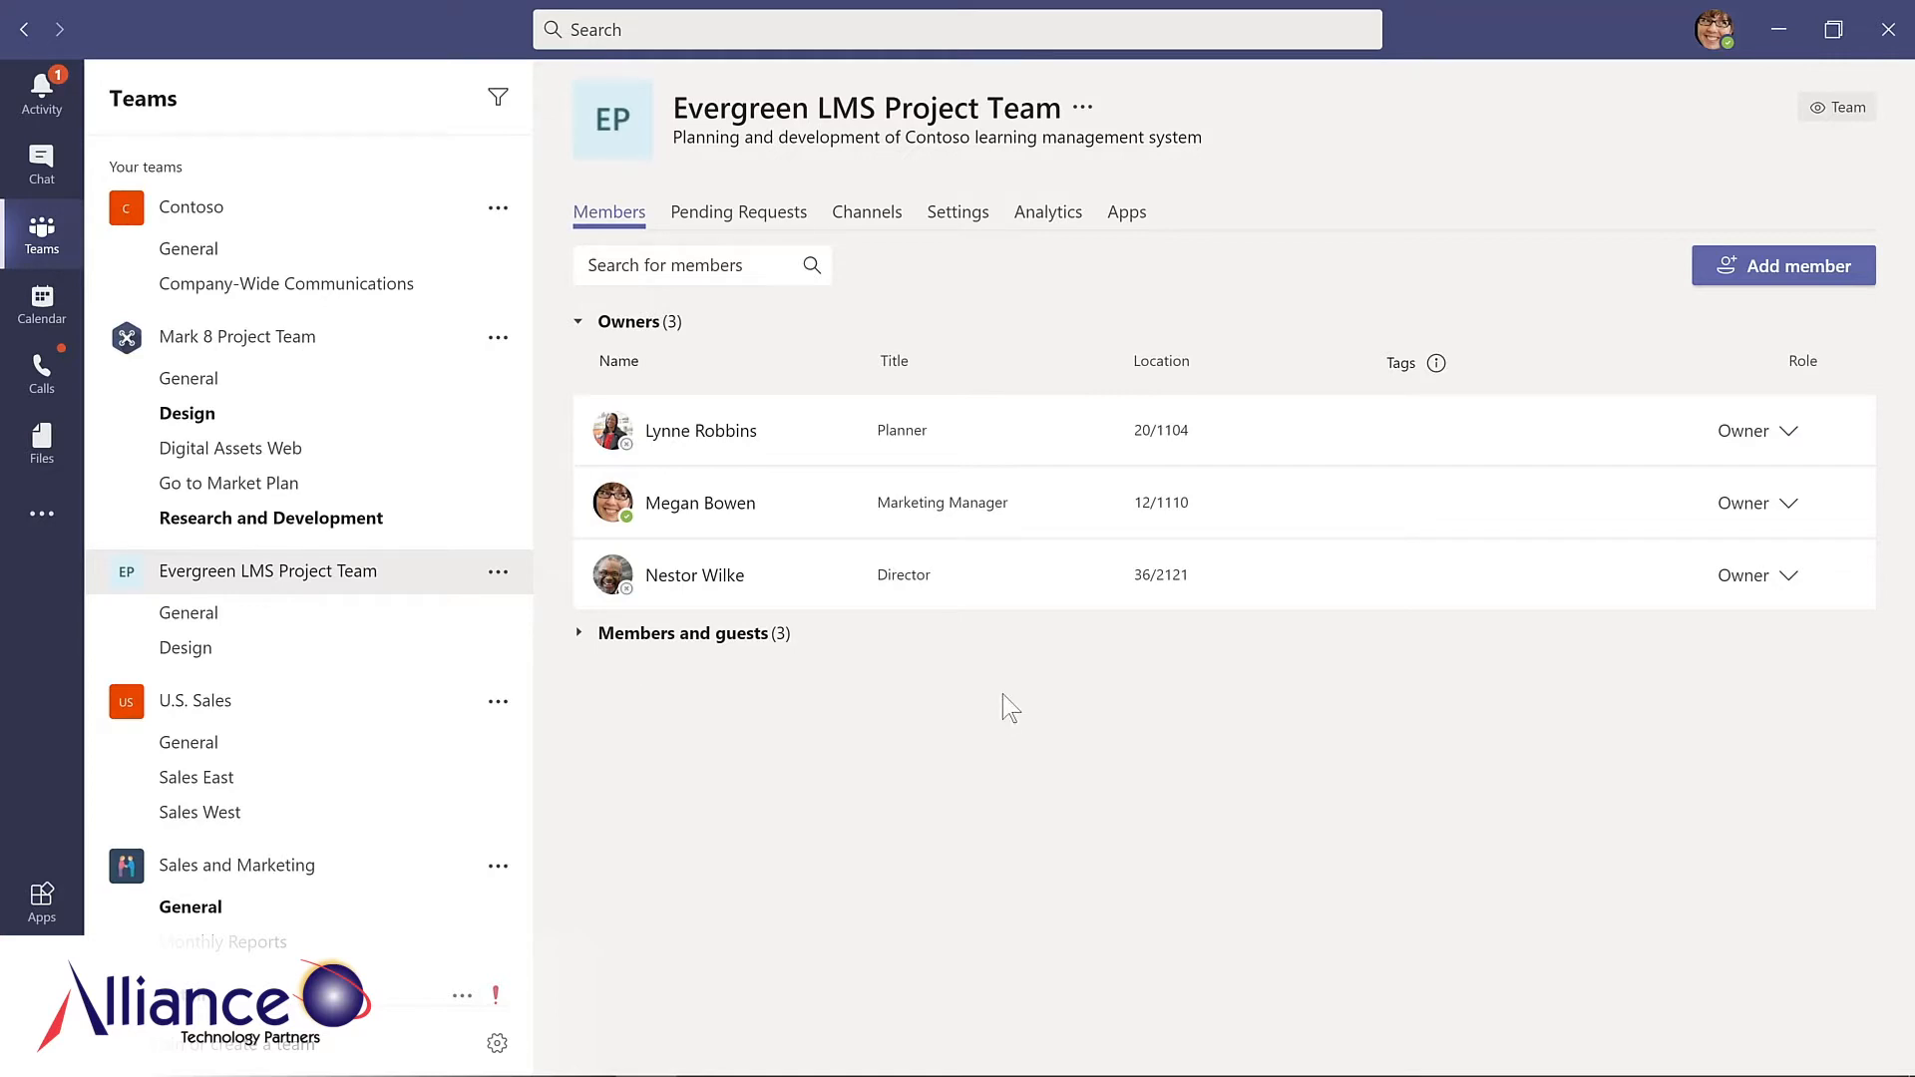
pyautogui.click(1781, 261)
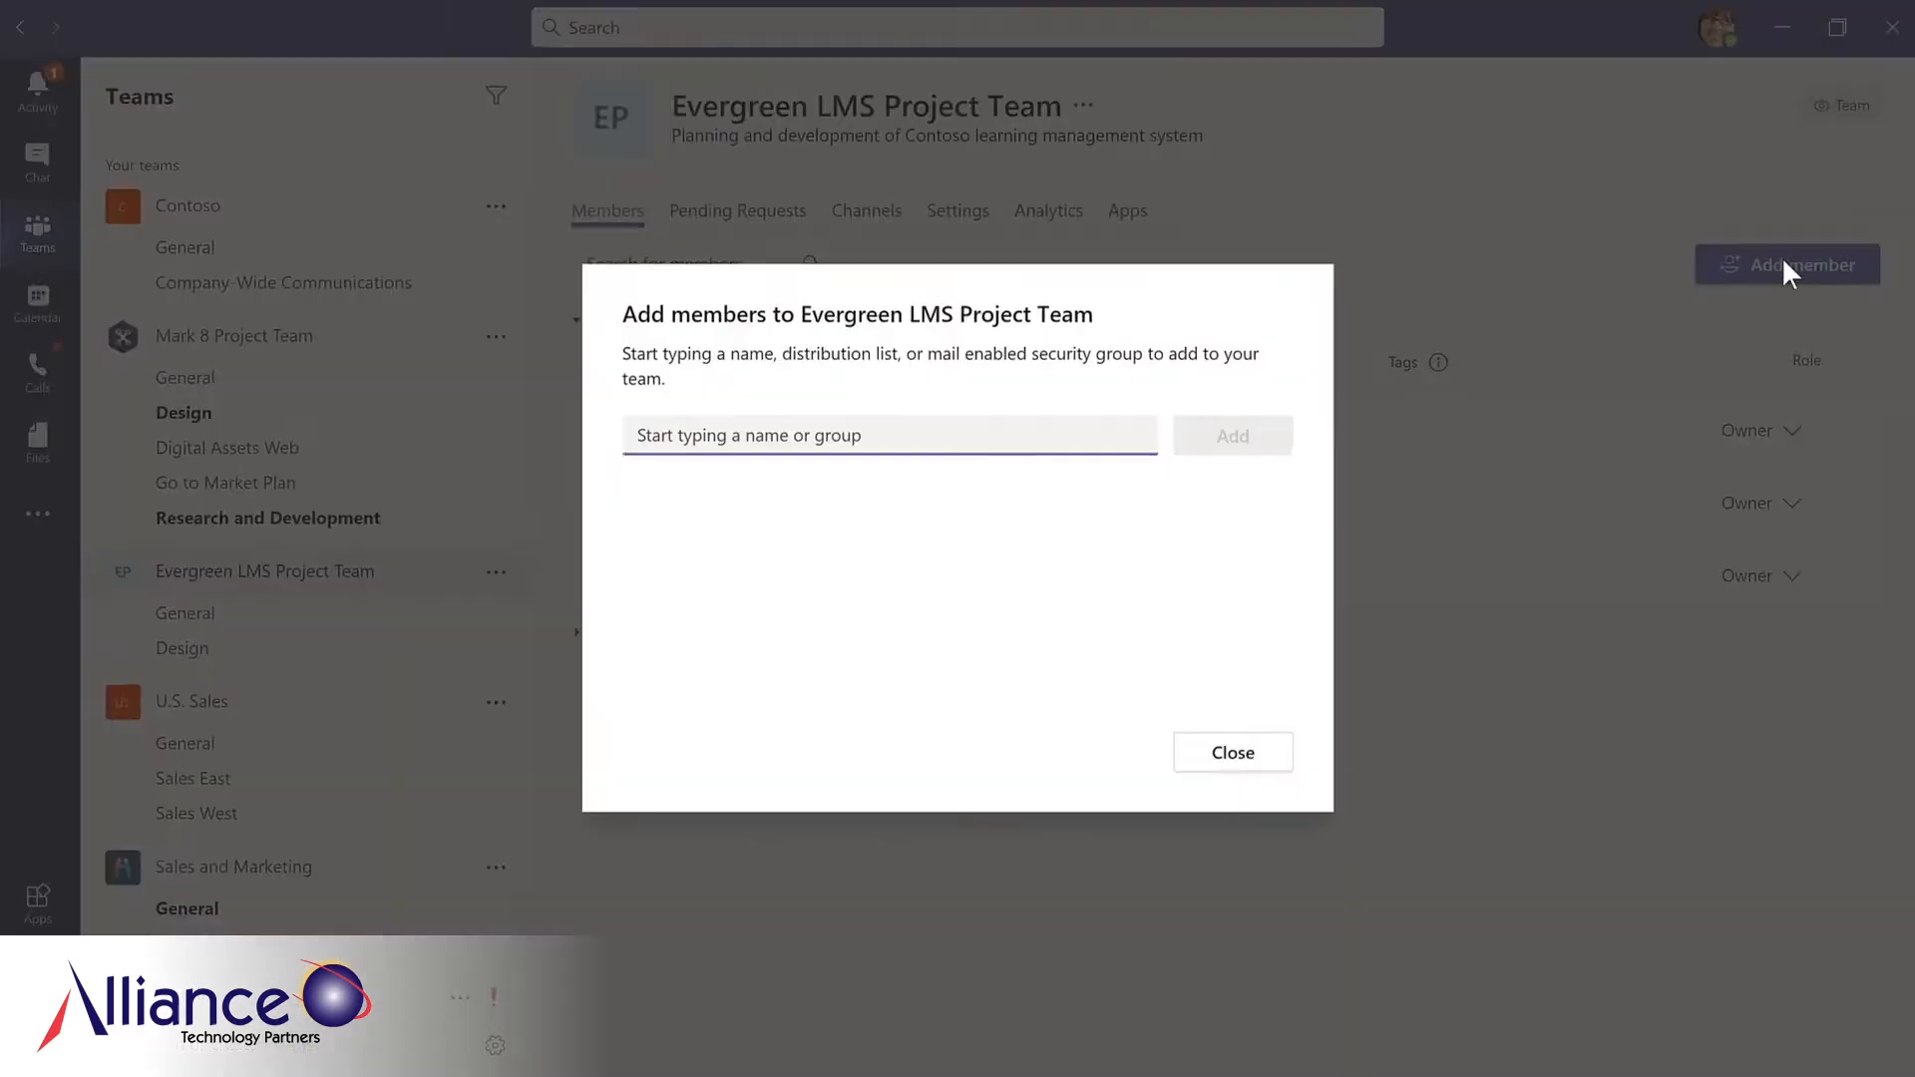
pyautogui.write('l')
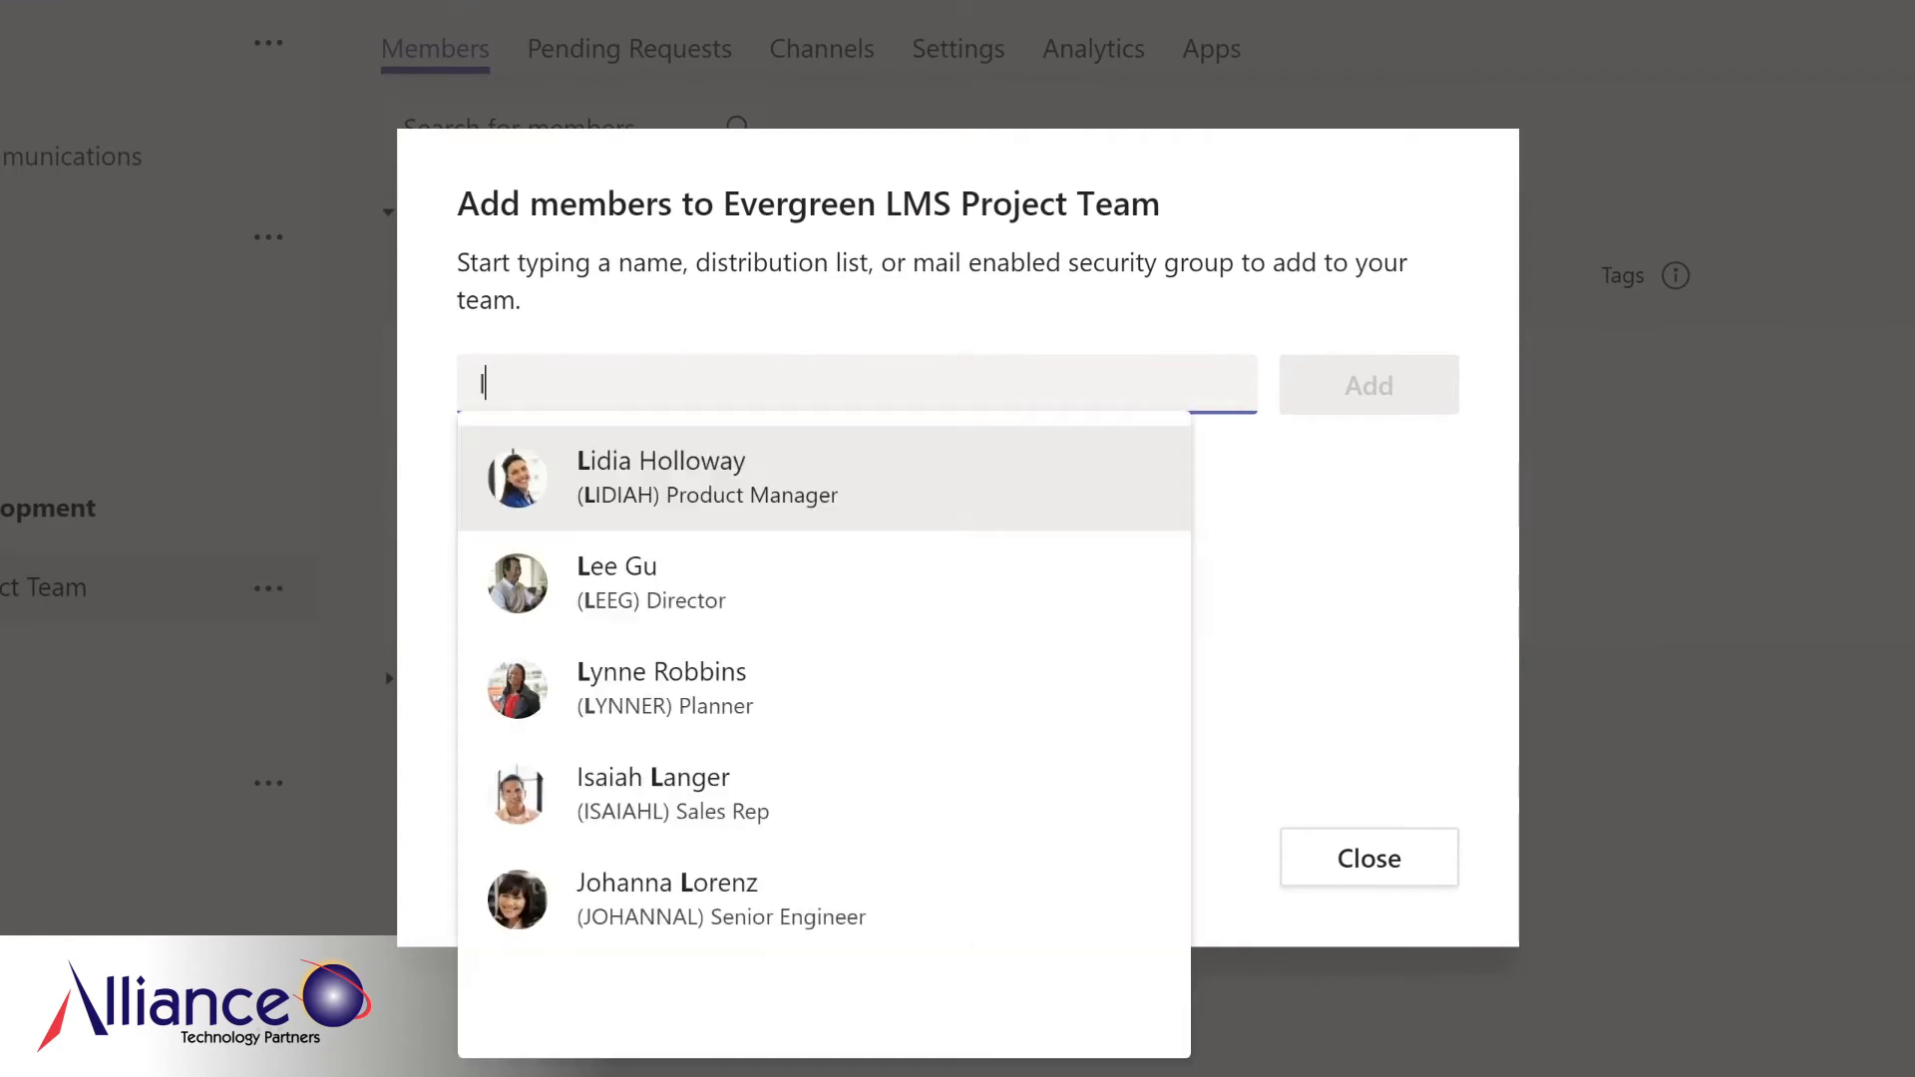
pyautogui.write('id')
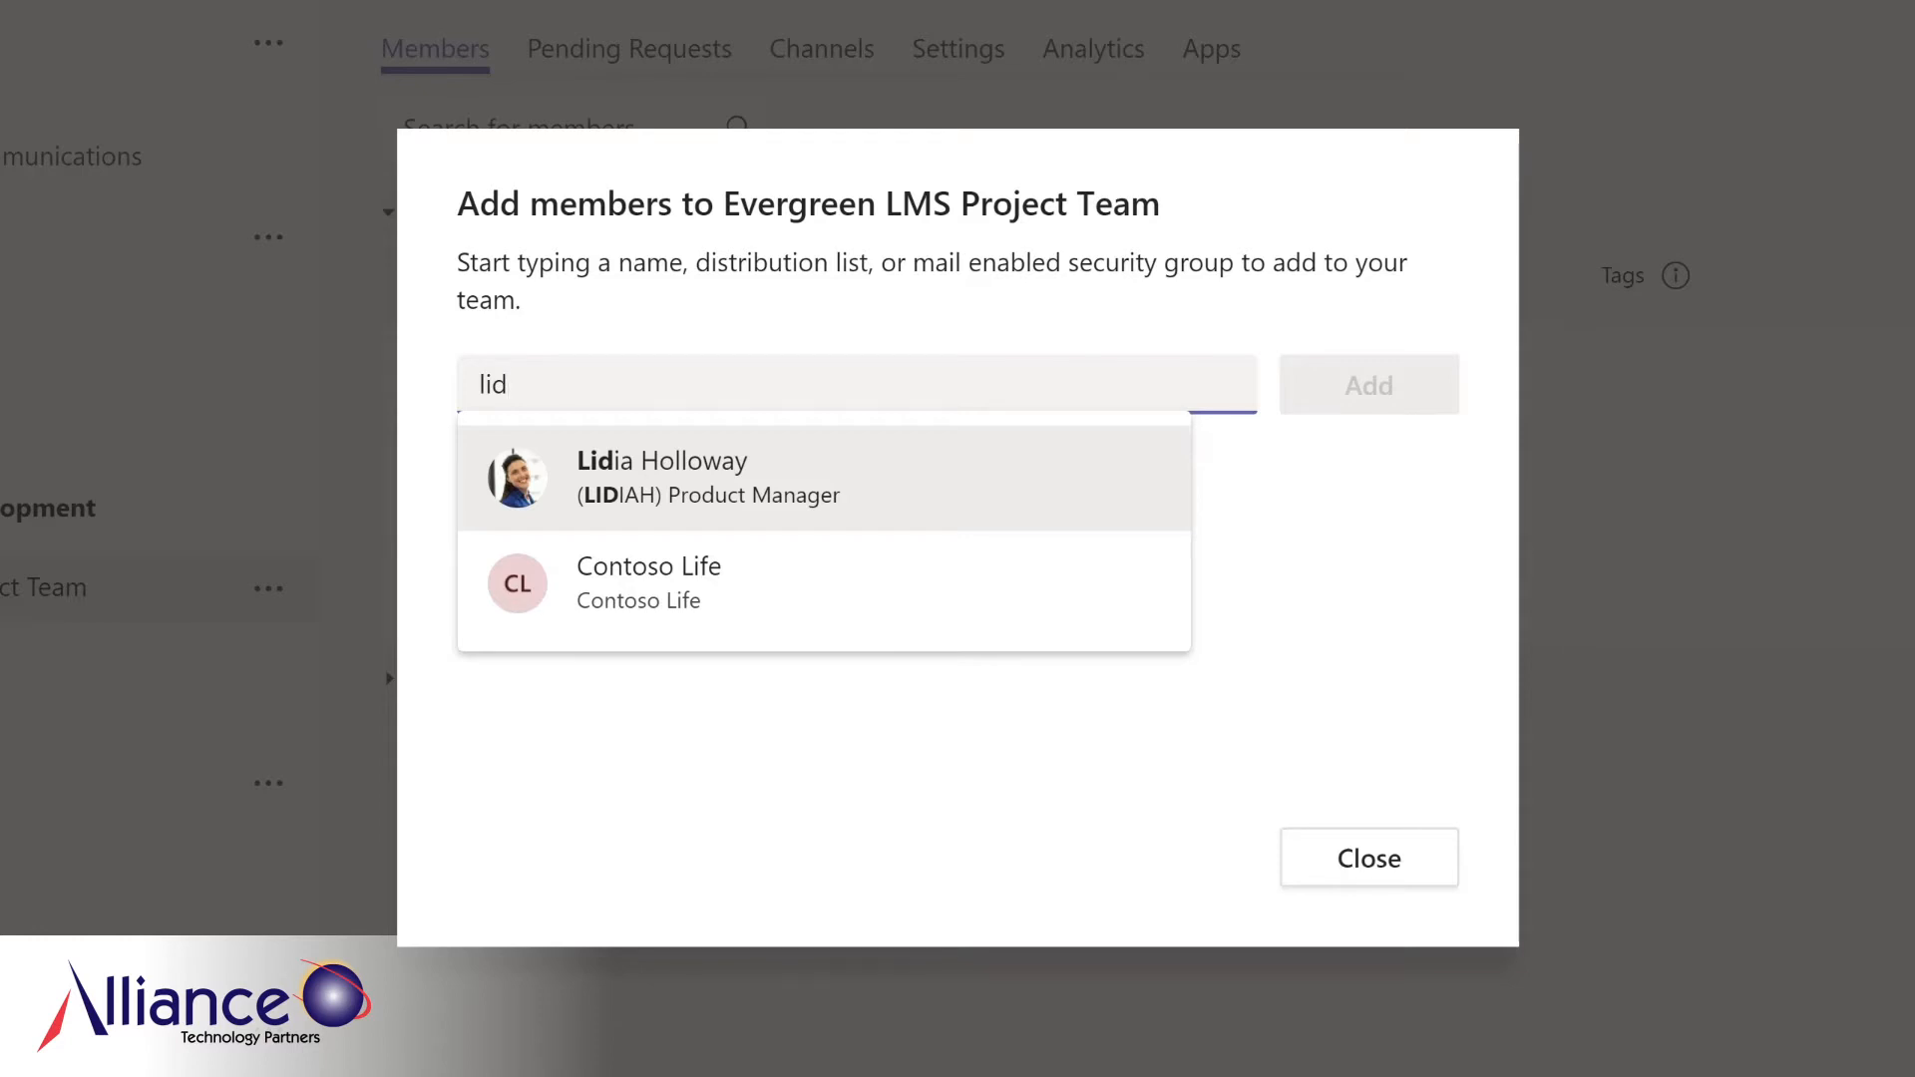
pyautogui.click(704, 477)
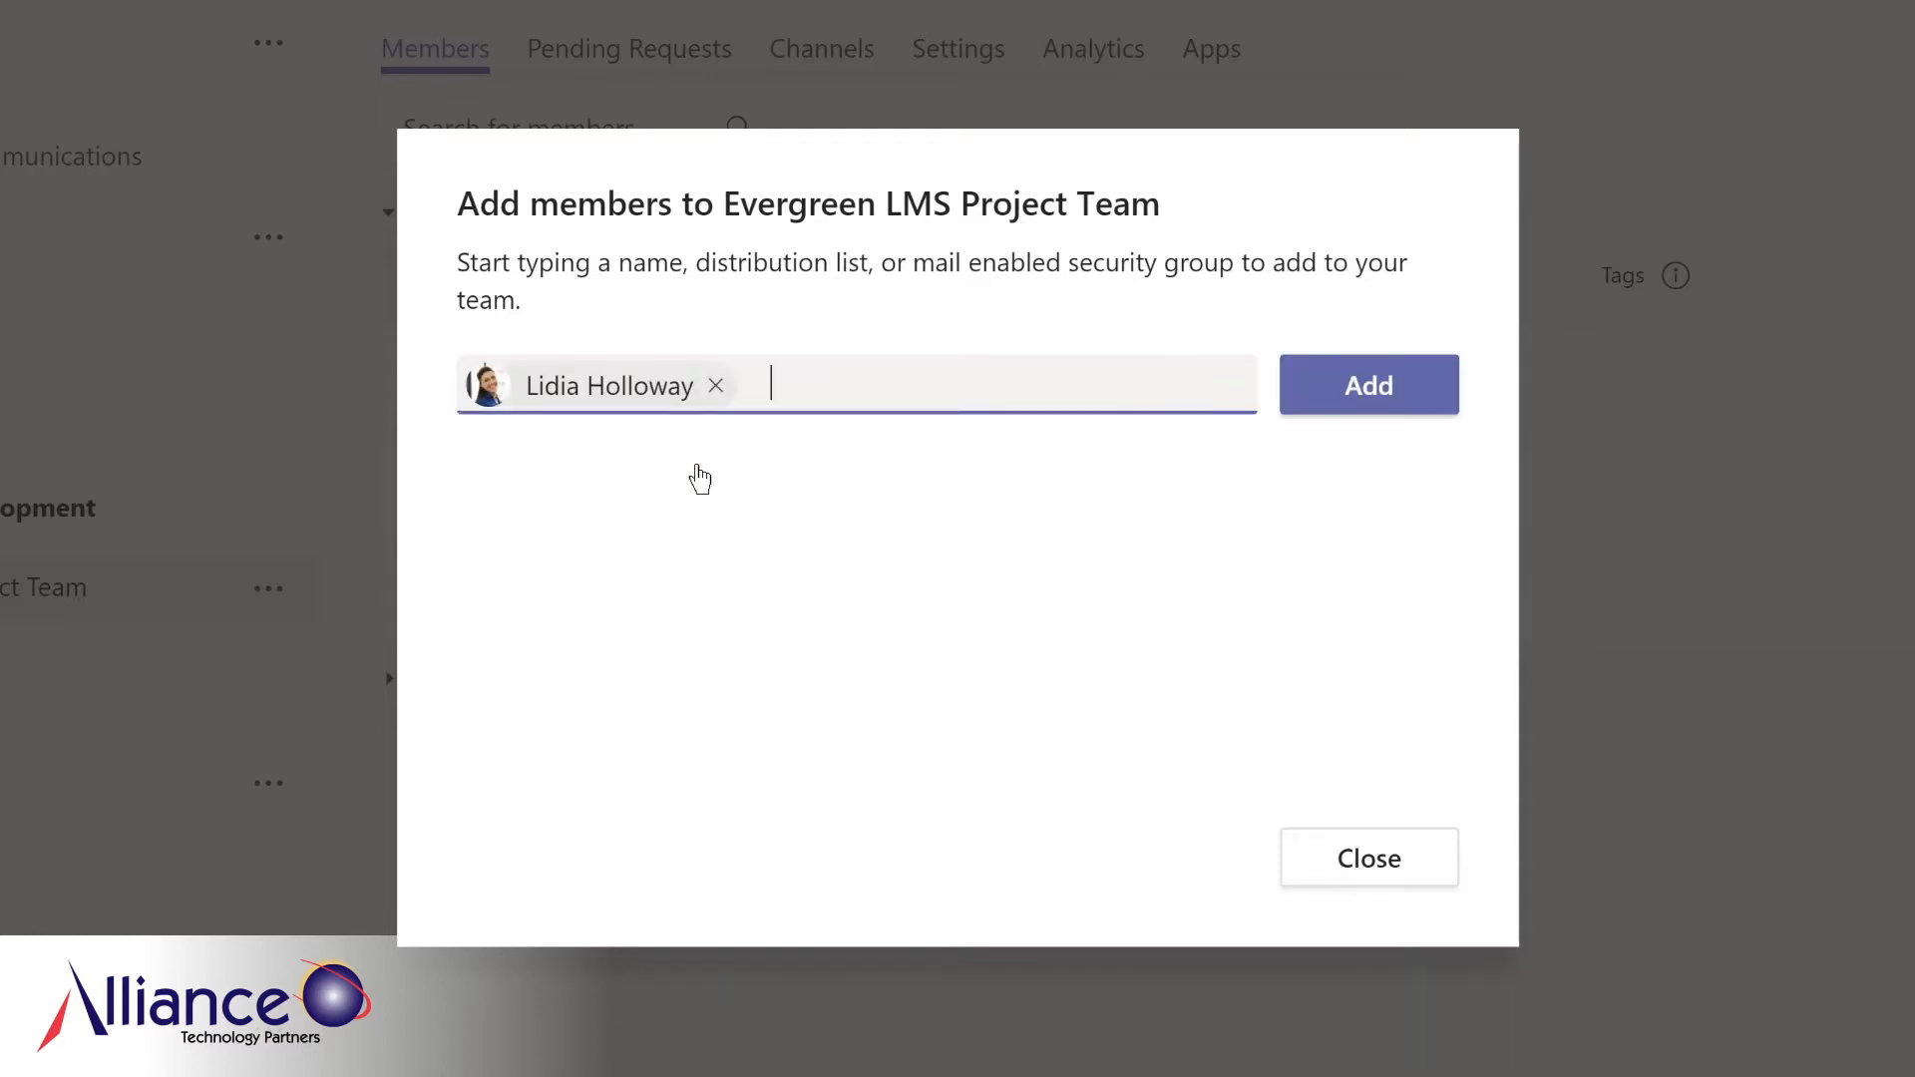
pyautogui.click(1349, 395)
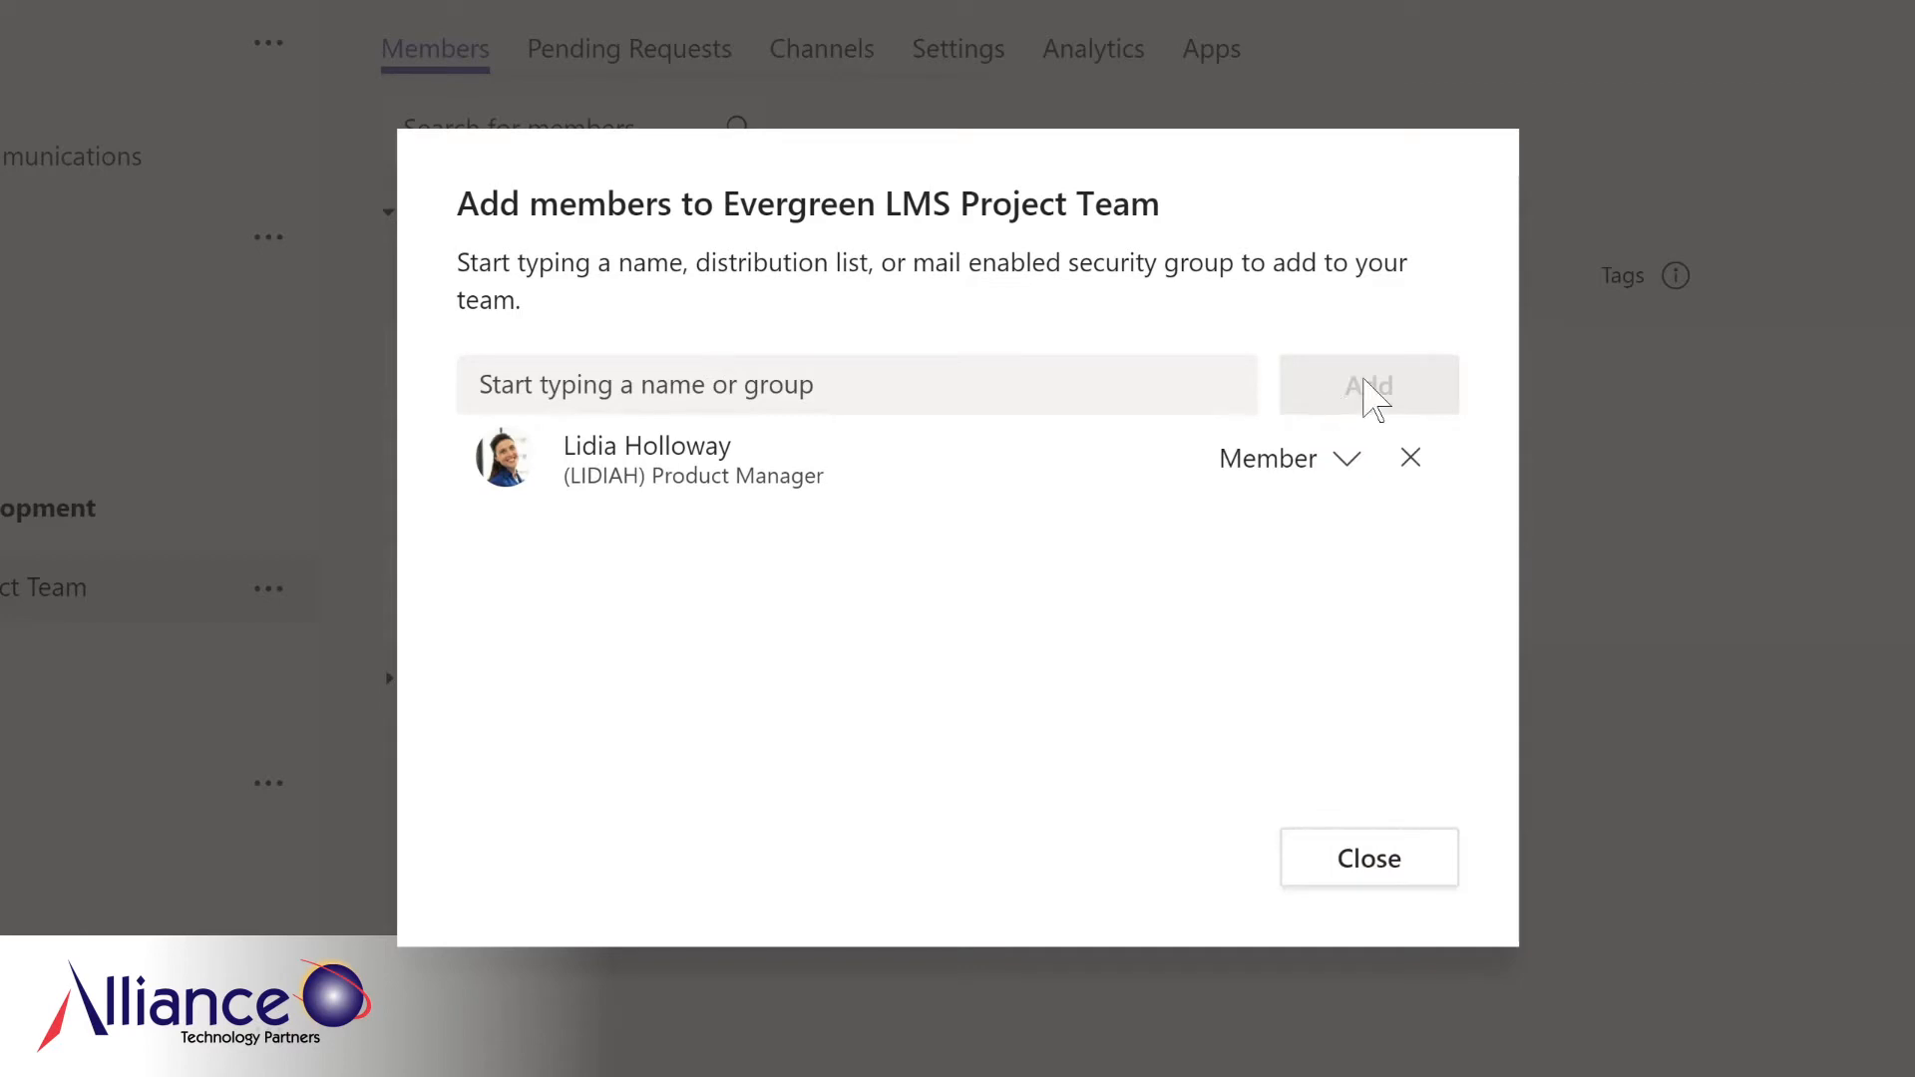
# Set the newly added Product Manager's role to Owner and finish adding members
pyautogui.click(1344, 461)
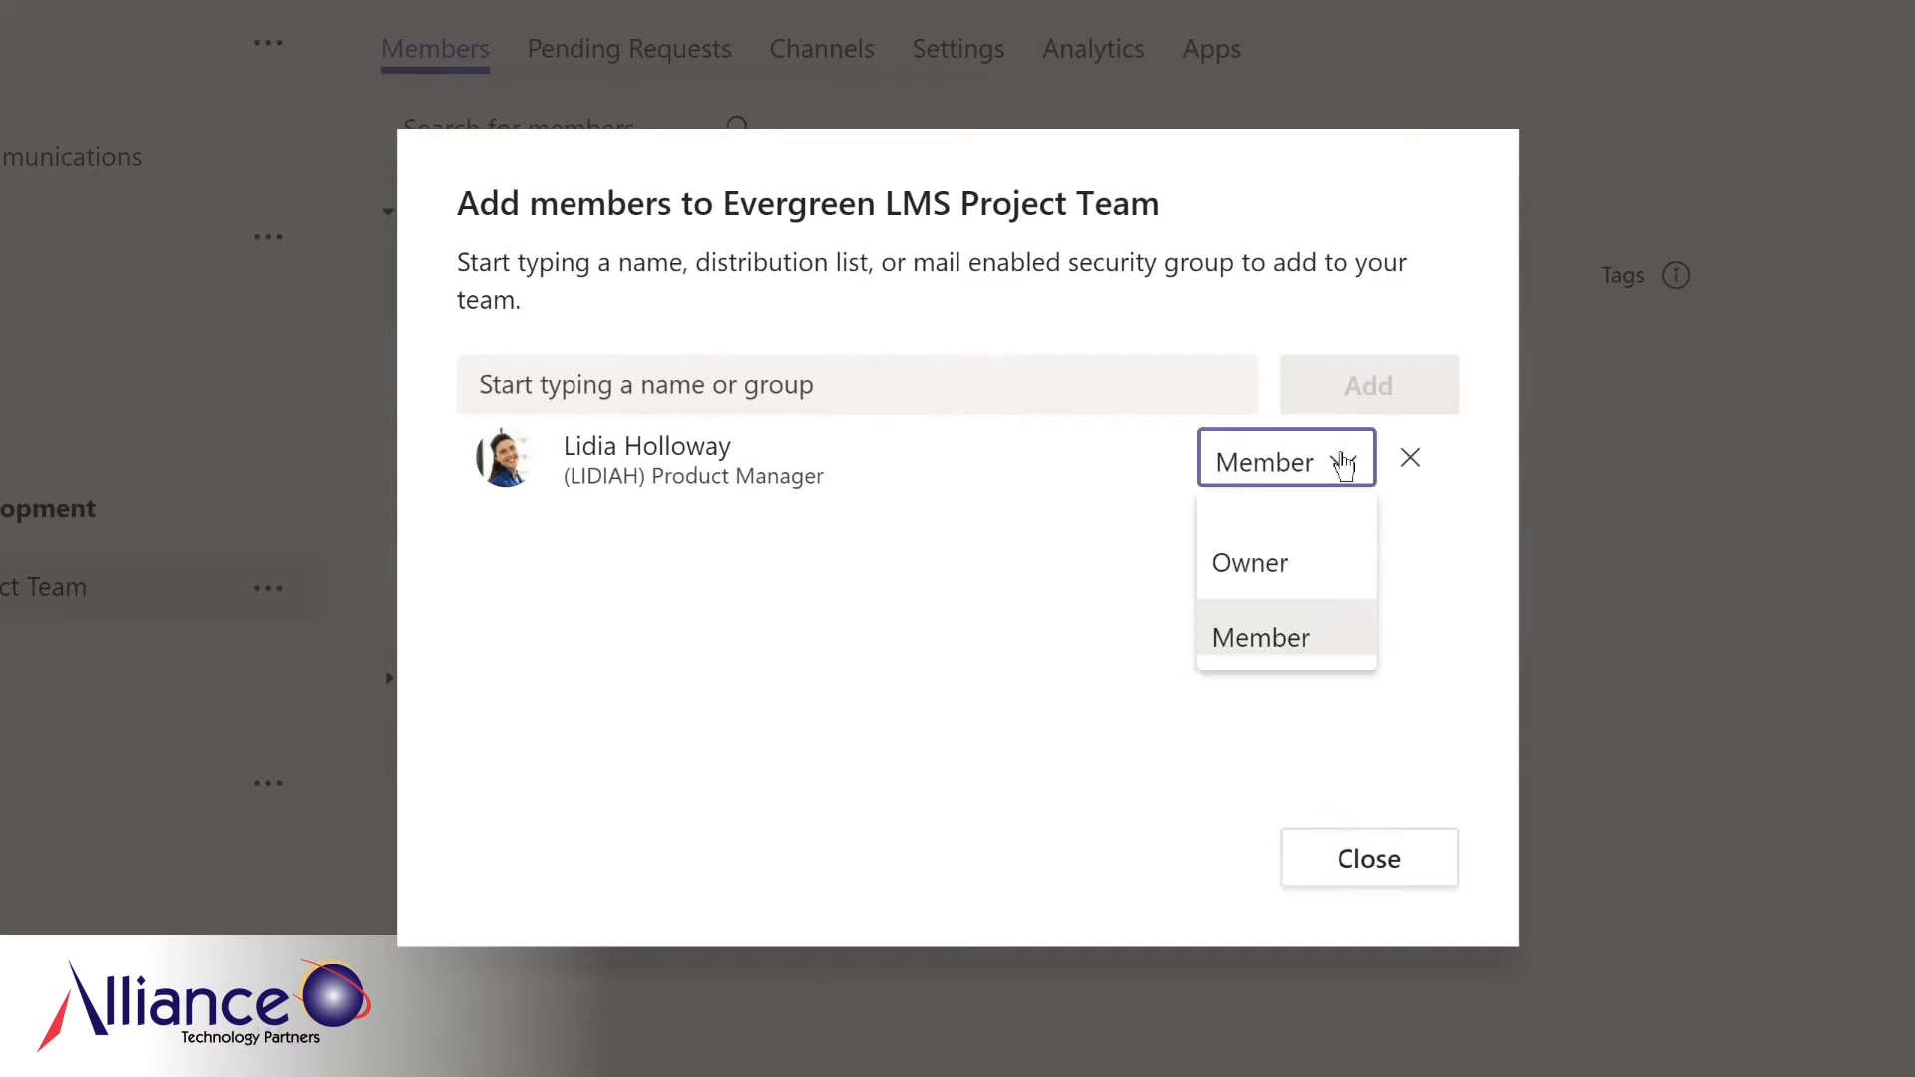
pyautogui.click(1266, 559)
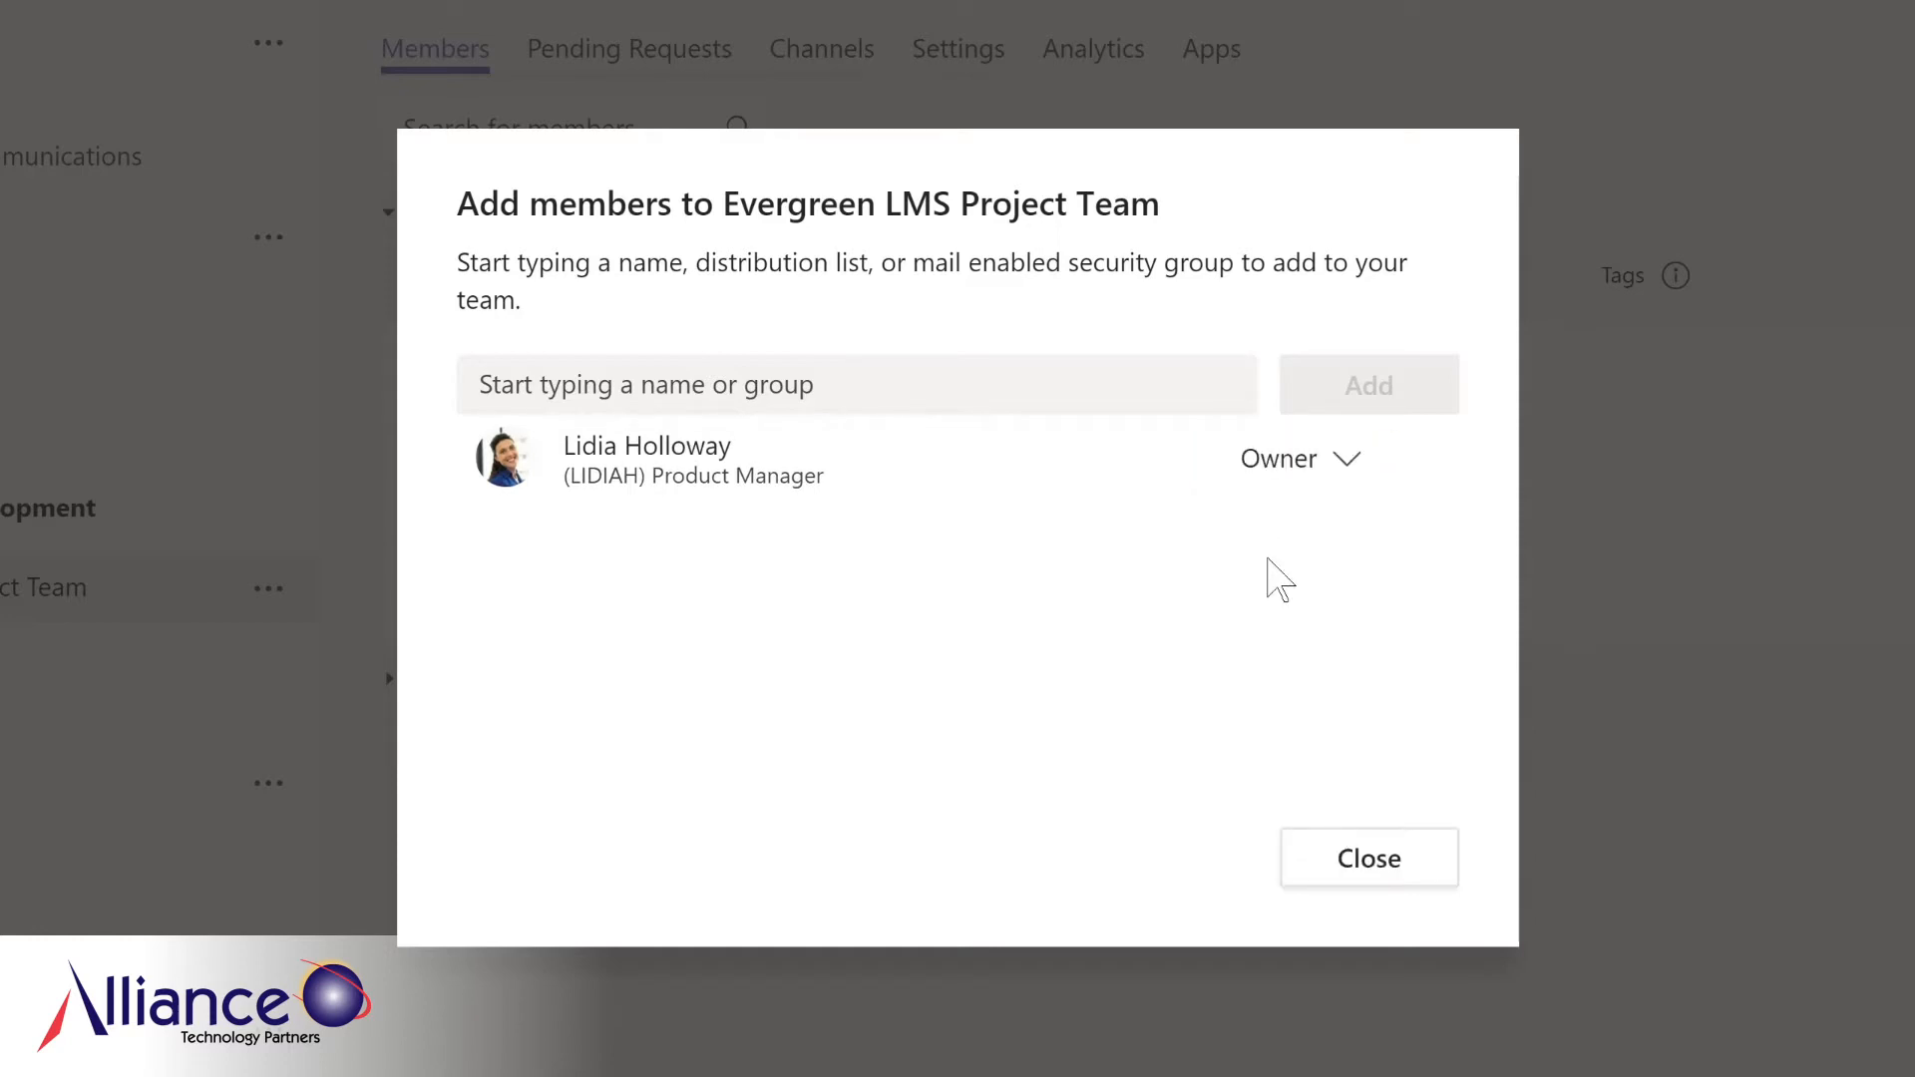
pyautogui.click(1364, 864)
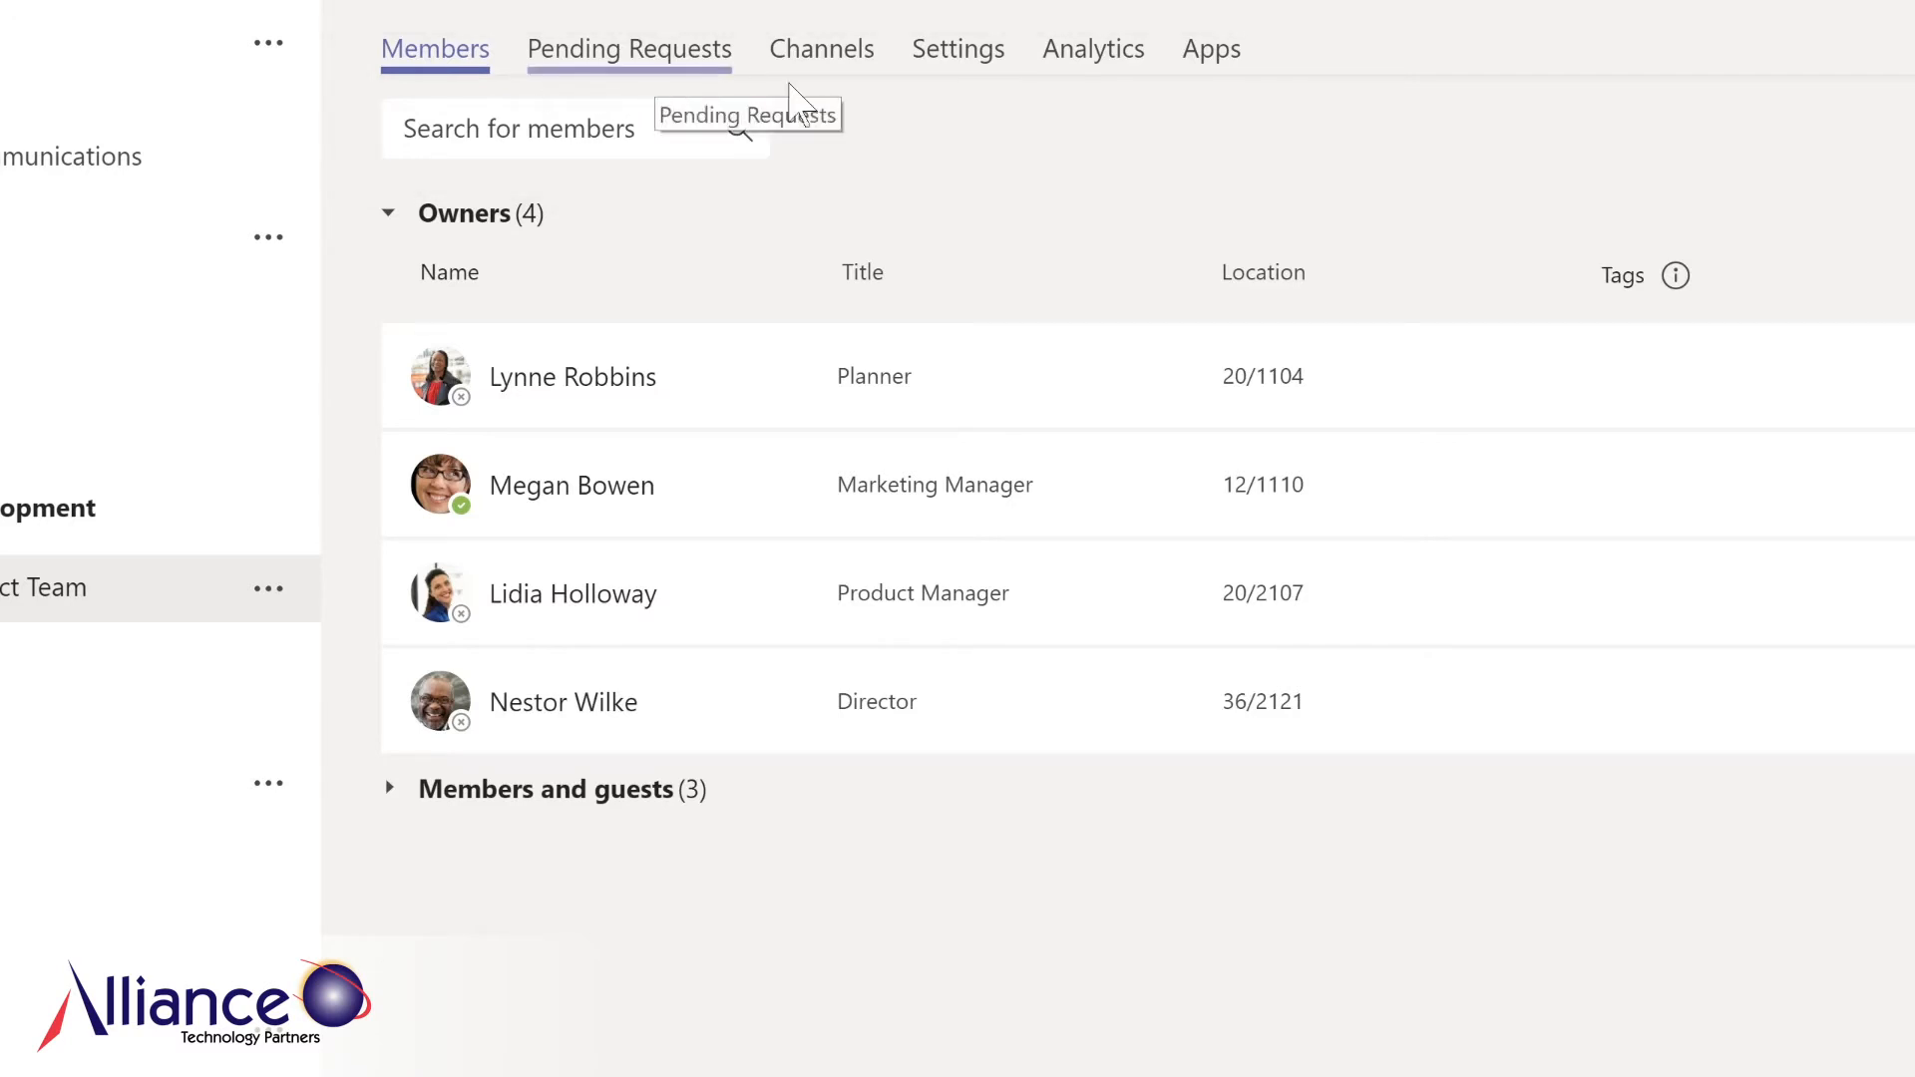
# View the team's channels, and upload and save the round forest image as the team picture in the team settings
pyautogui.click(820, 60)
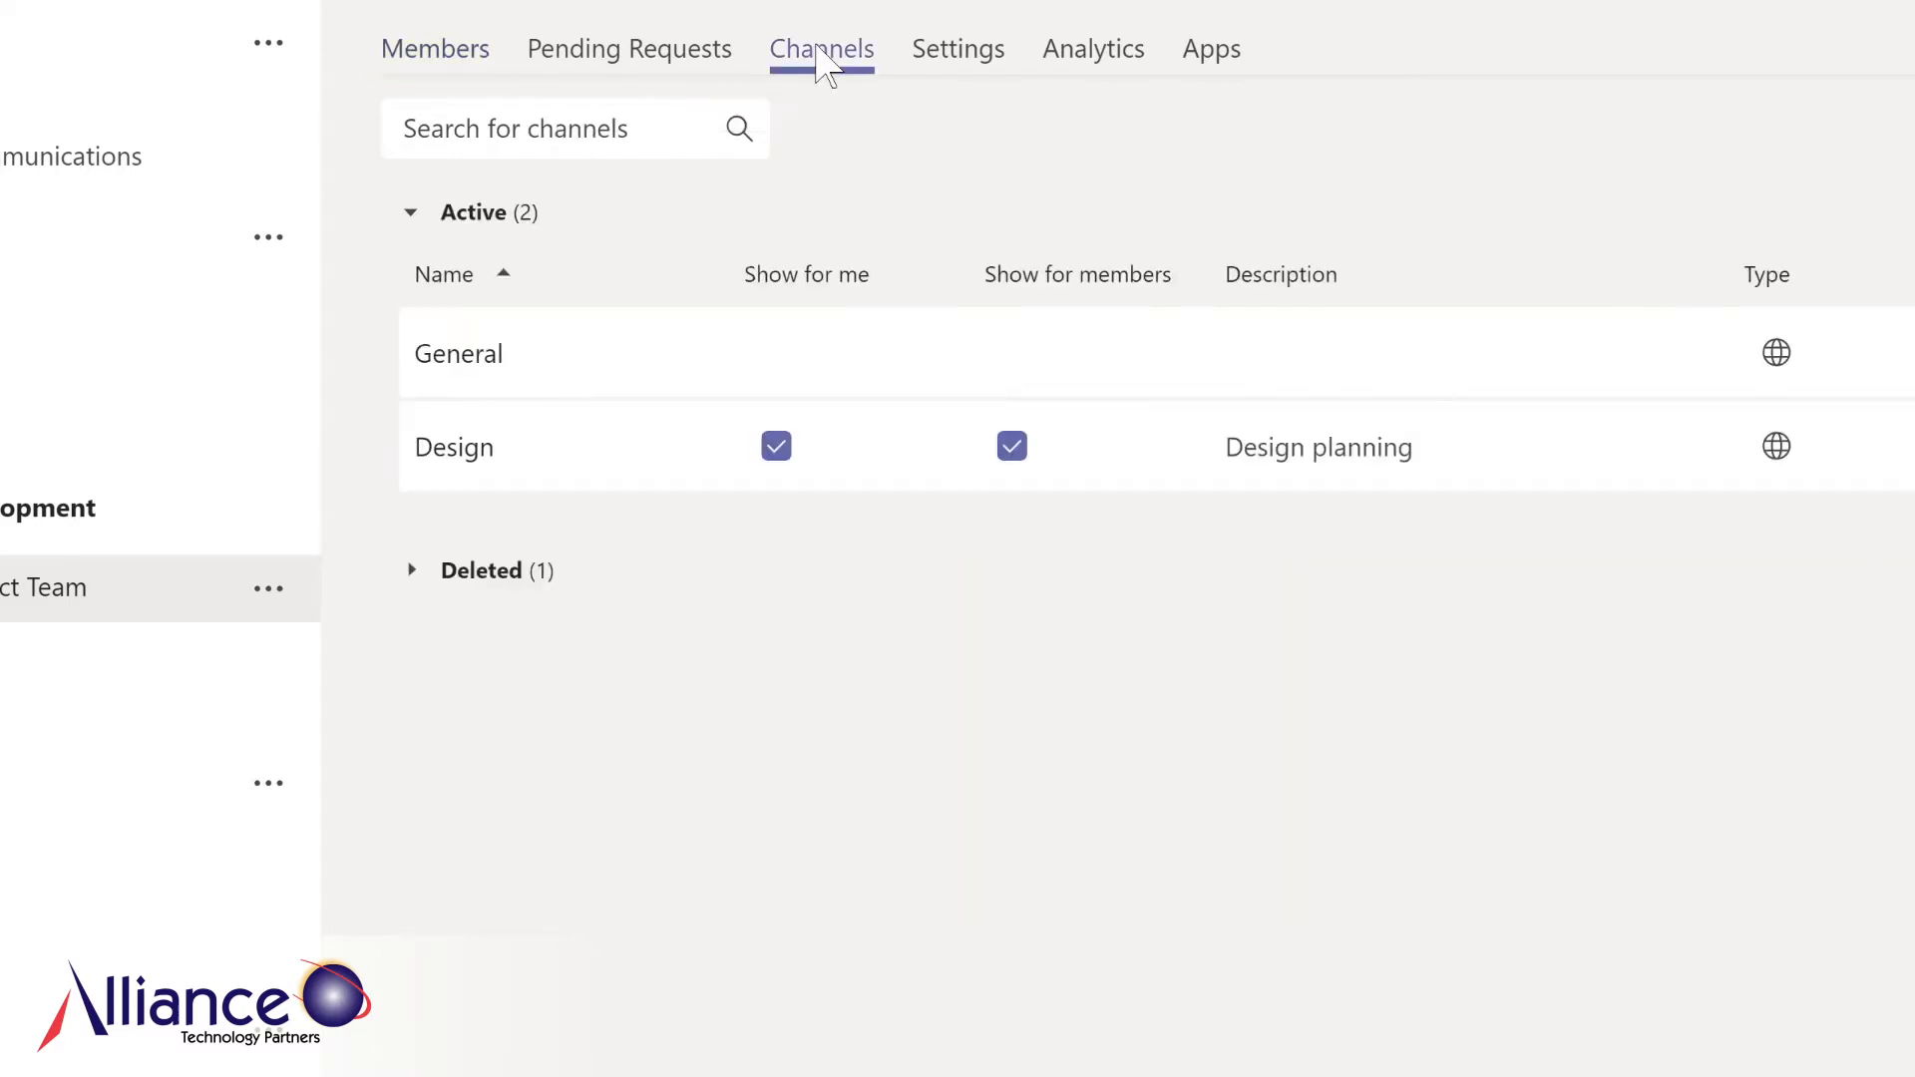
pyautogui.click(948, 55)
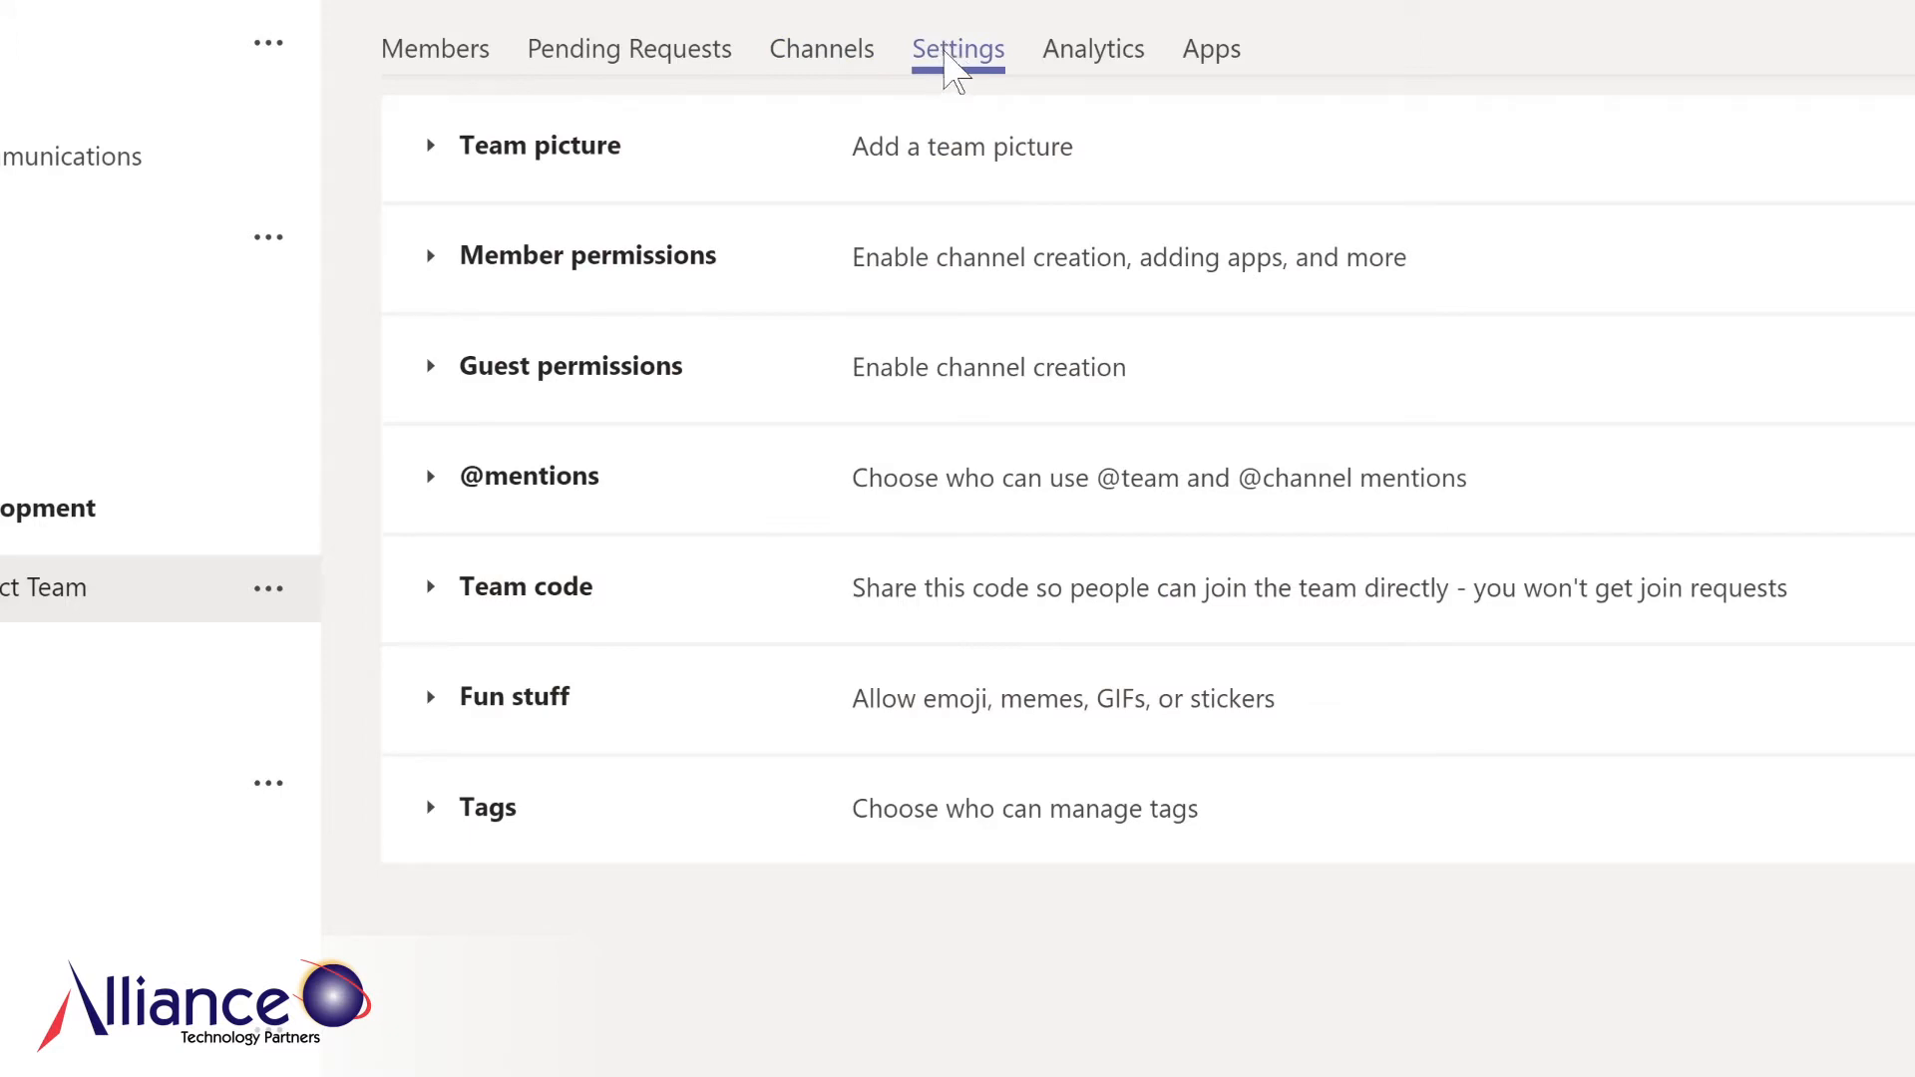
pyautogui.click(528, 162)
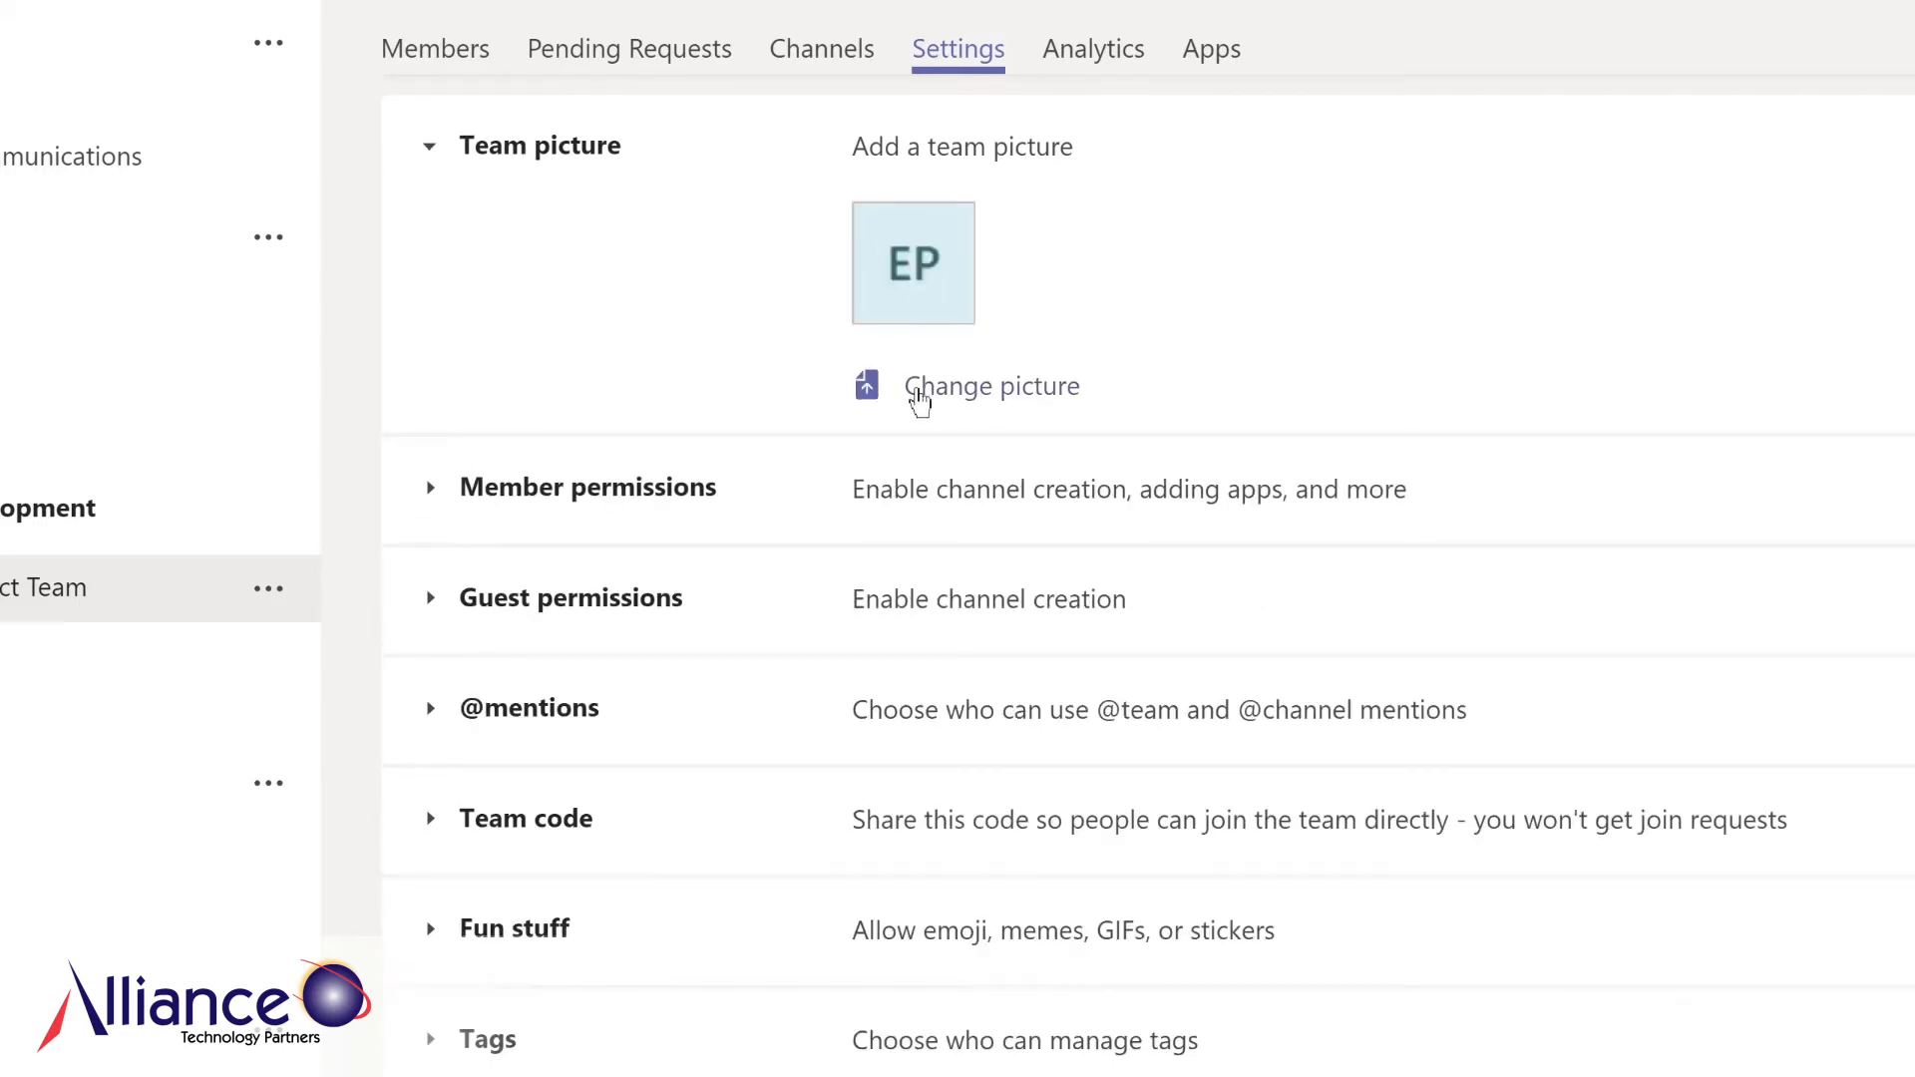
pyautogui.click(919, 399)
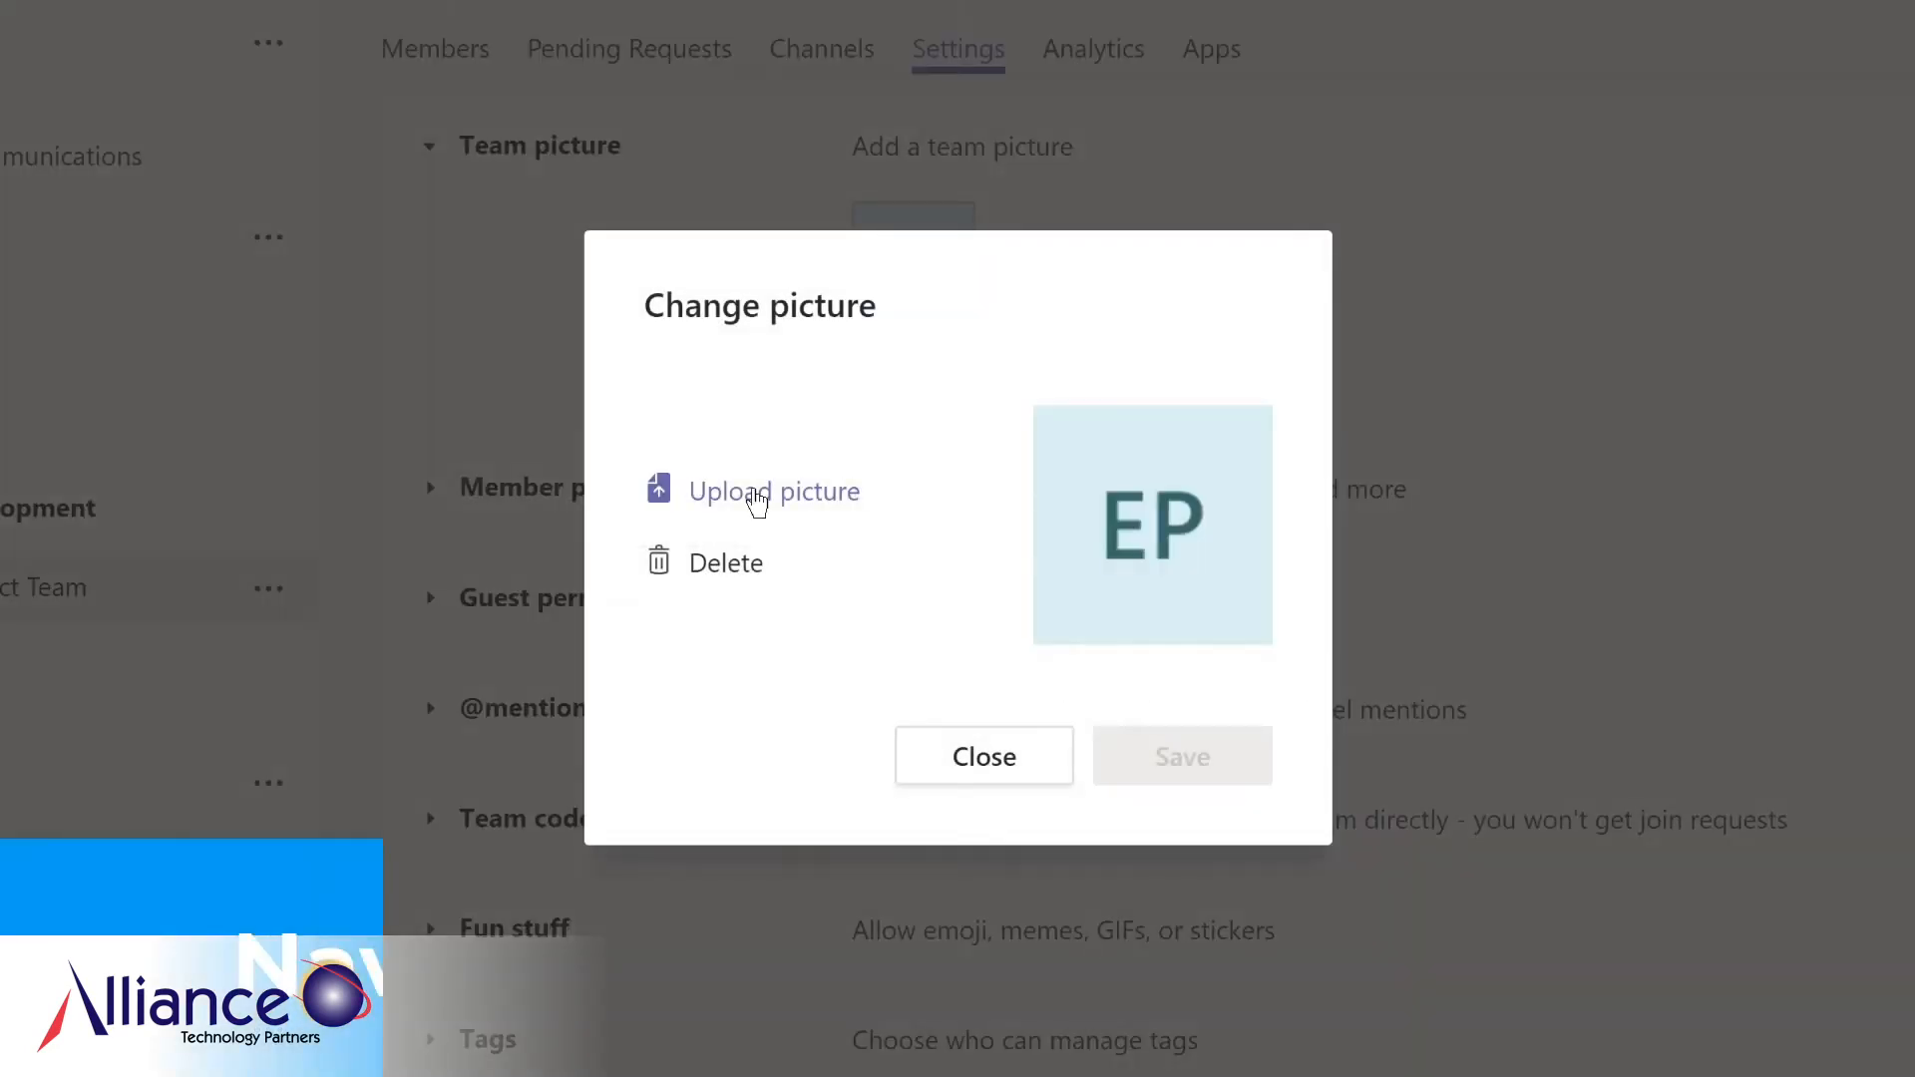
pyautogui.click(757, 499)
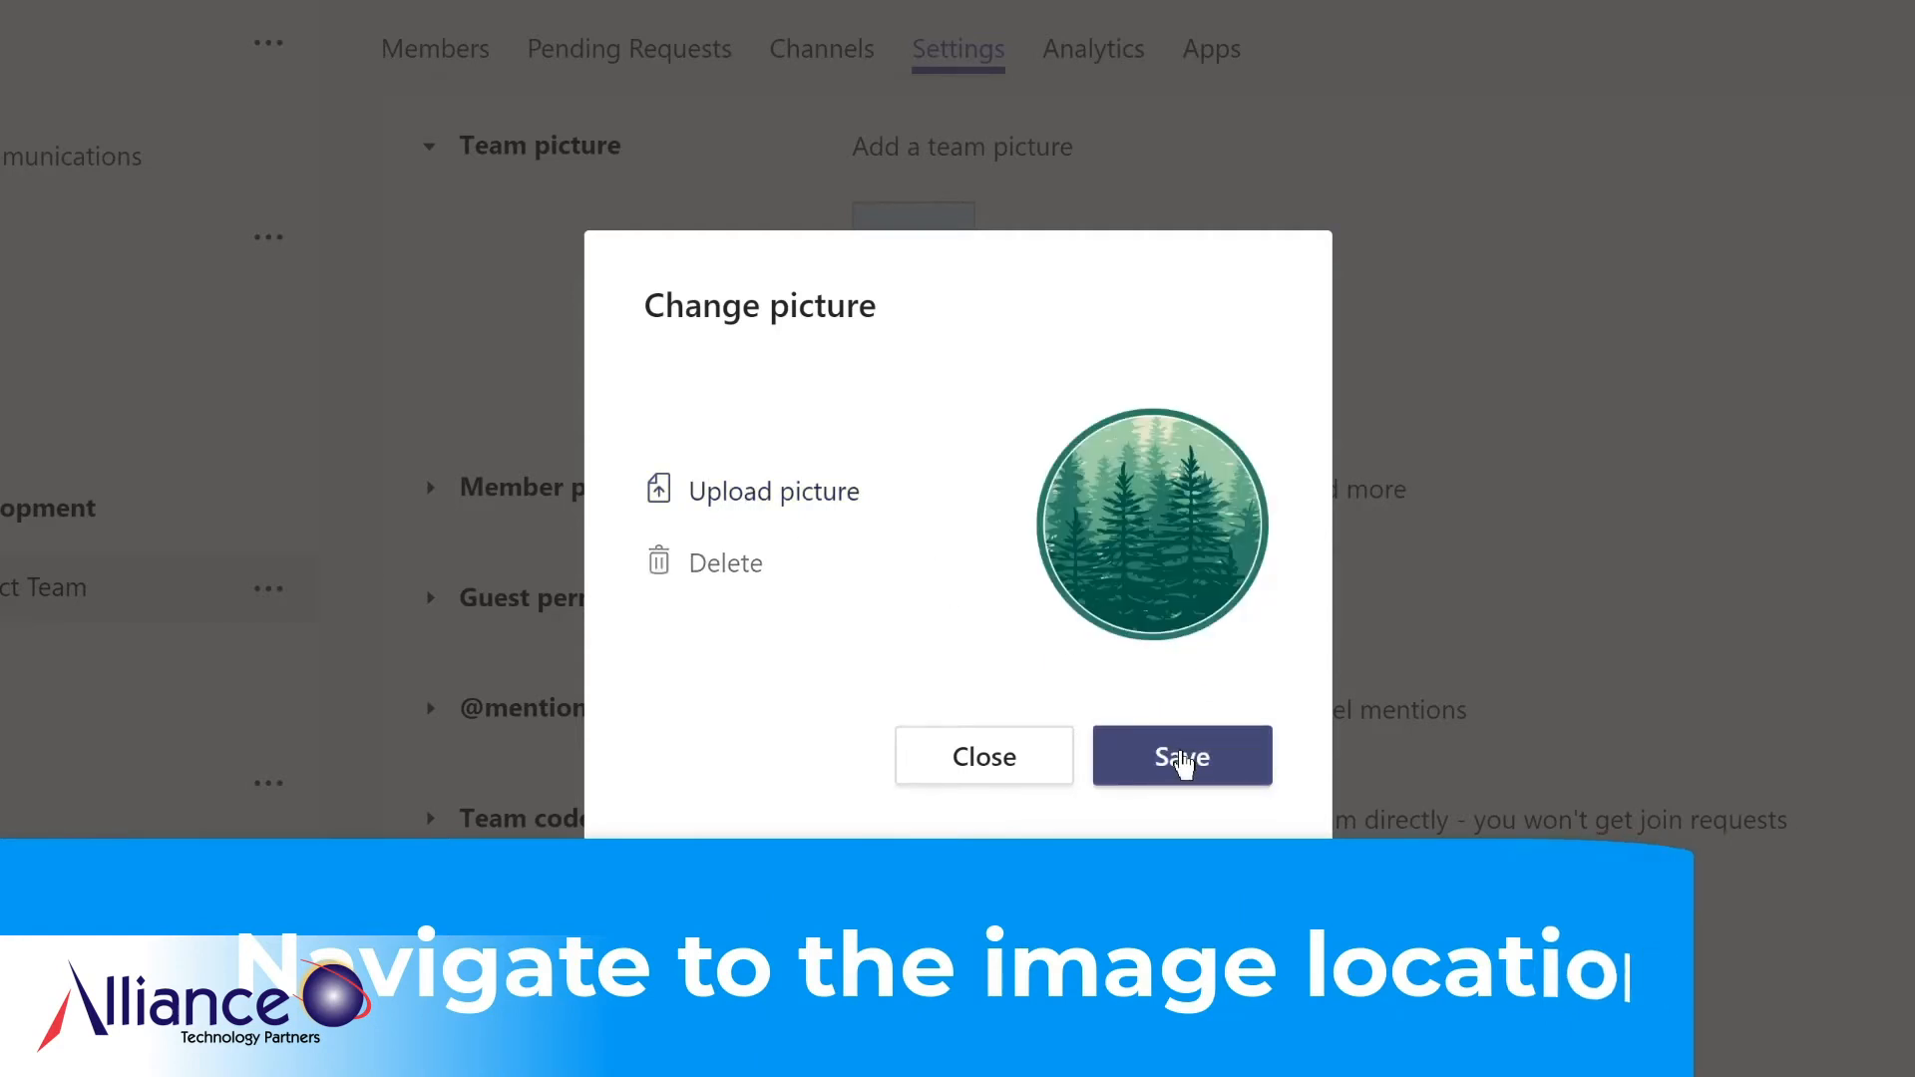
pyautogui.click(1182, 760)
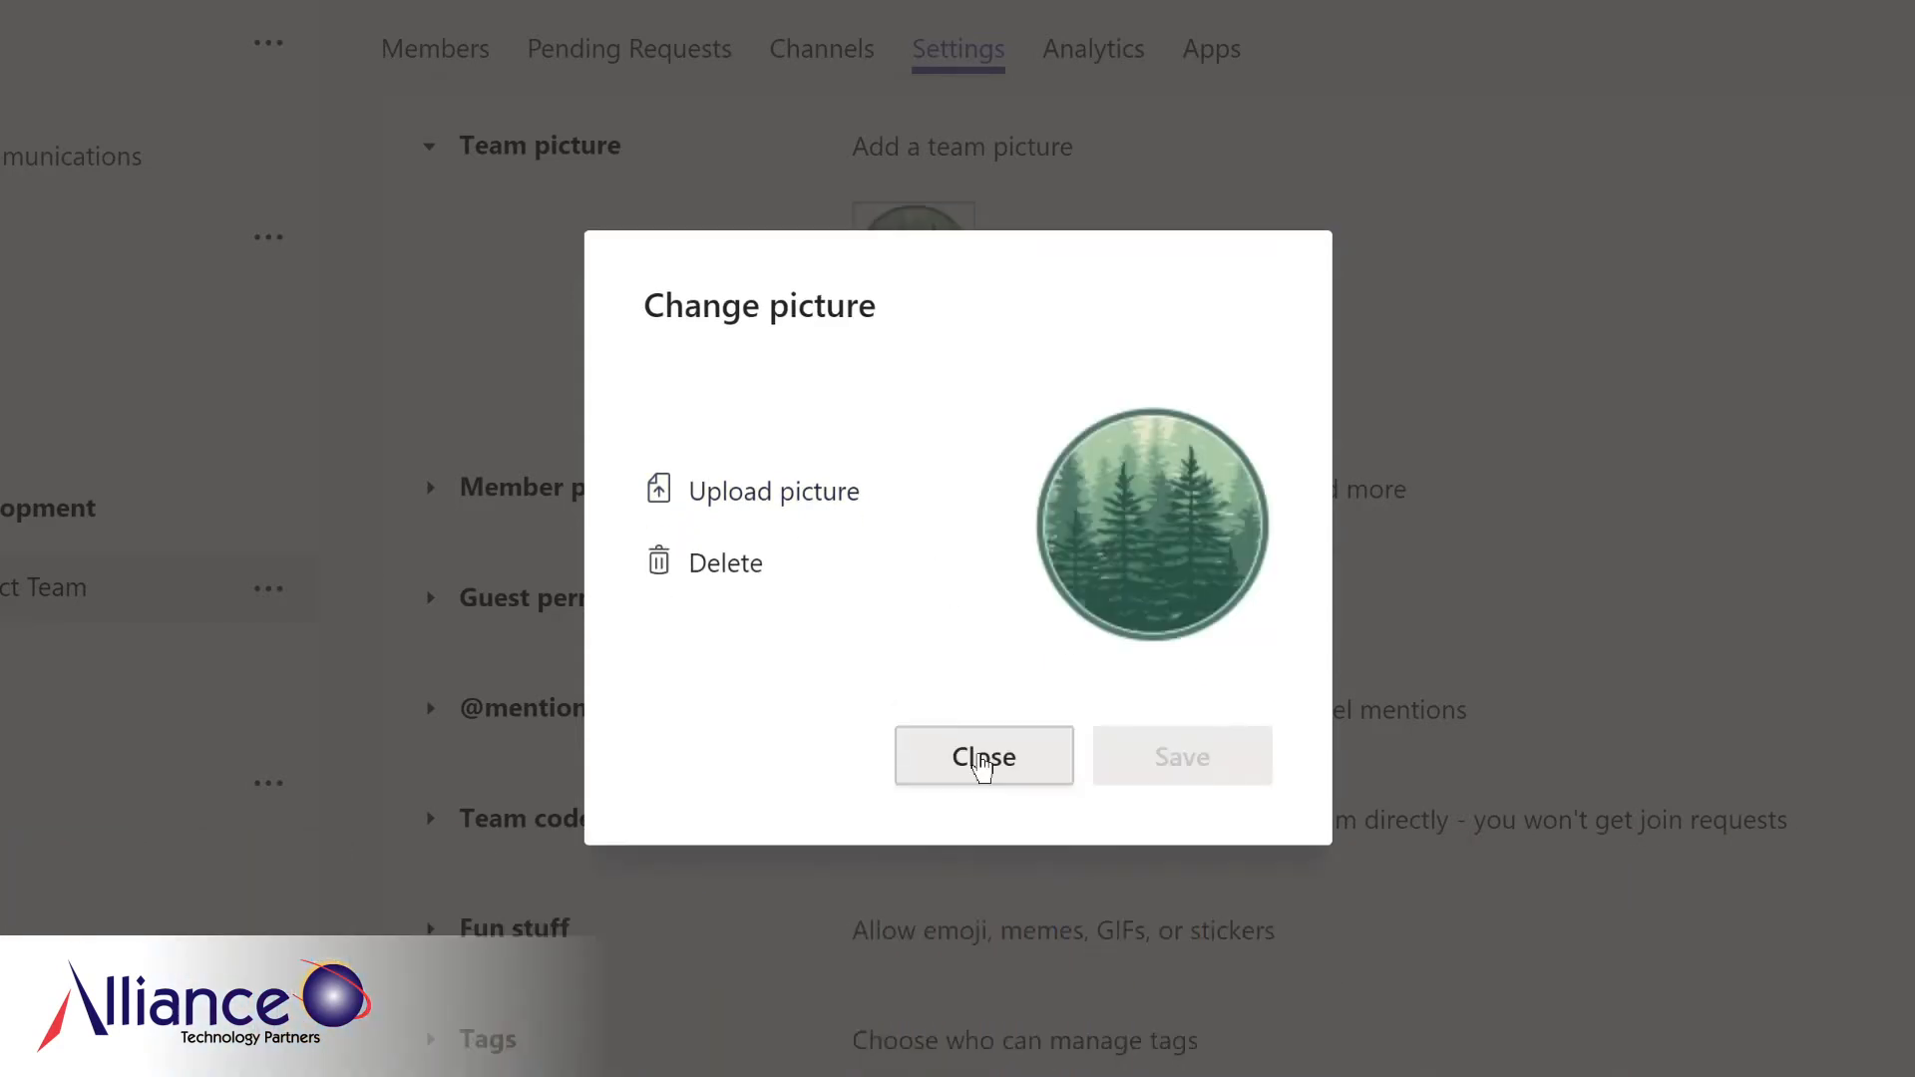
pyautogui.click(979, 756)
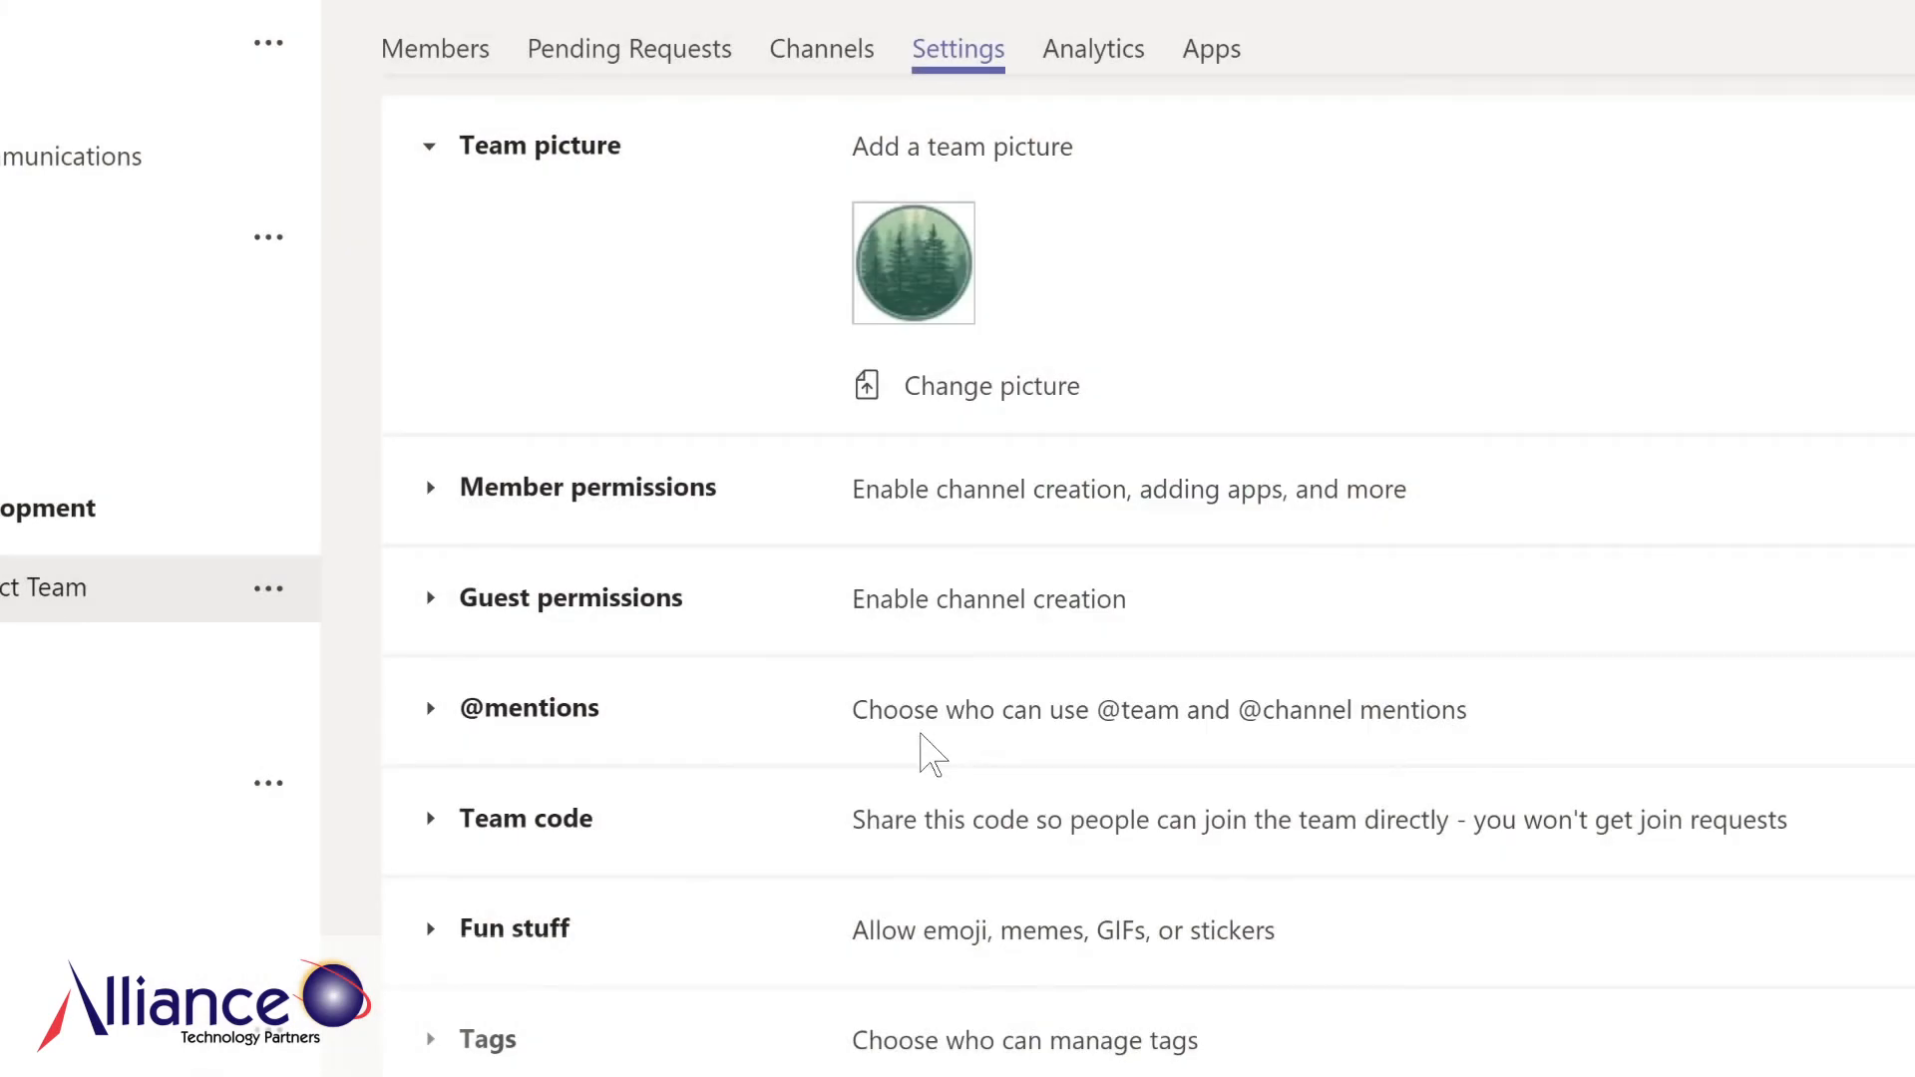
pyautogui.click(511, 710)
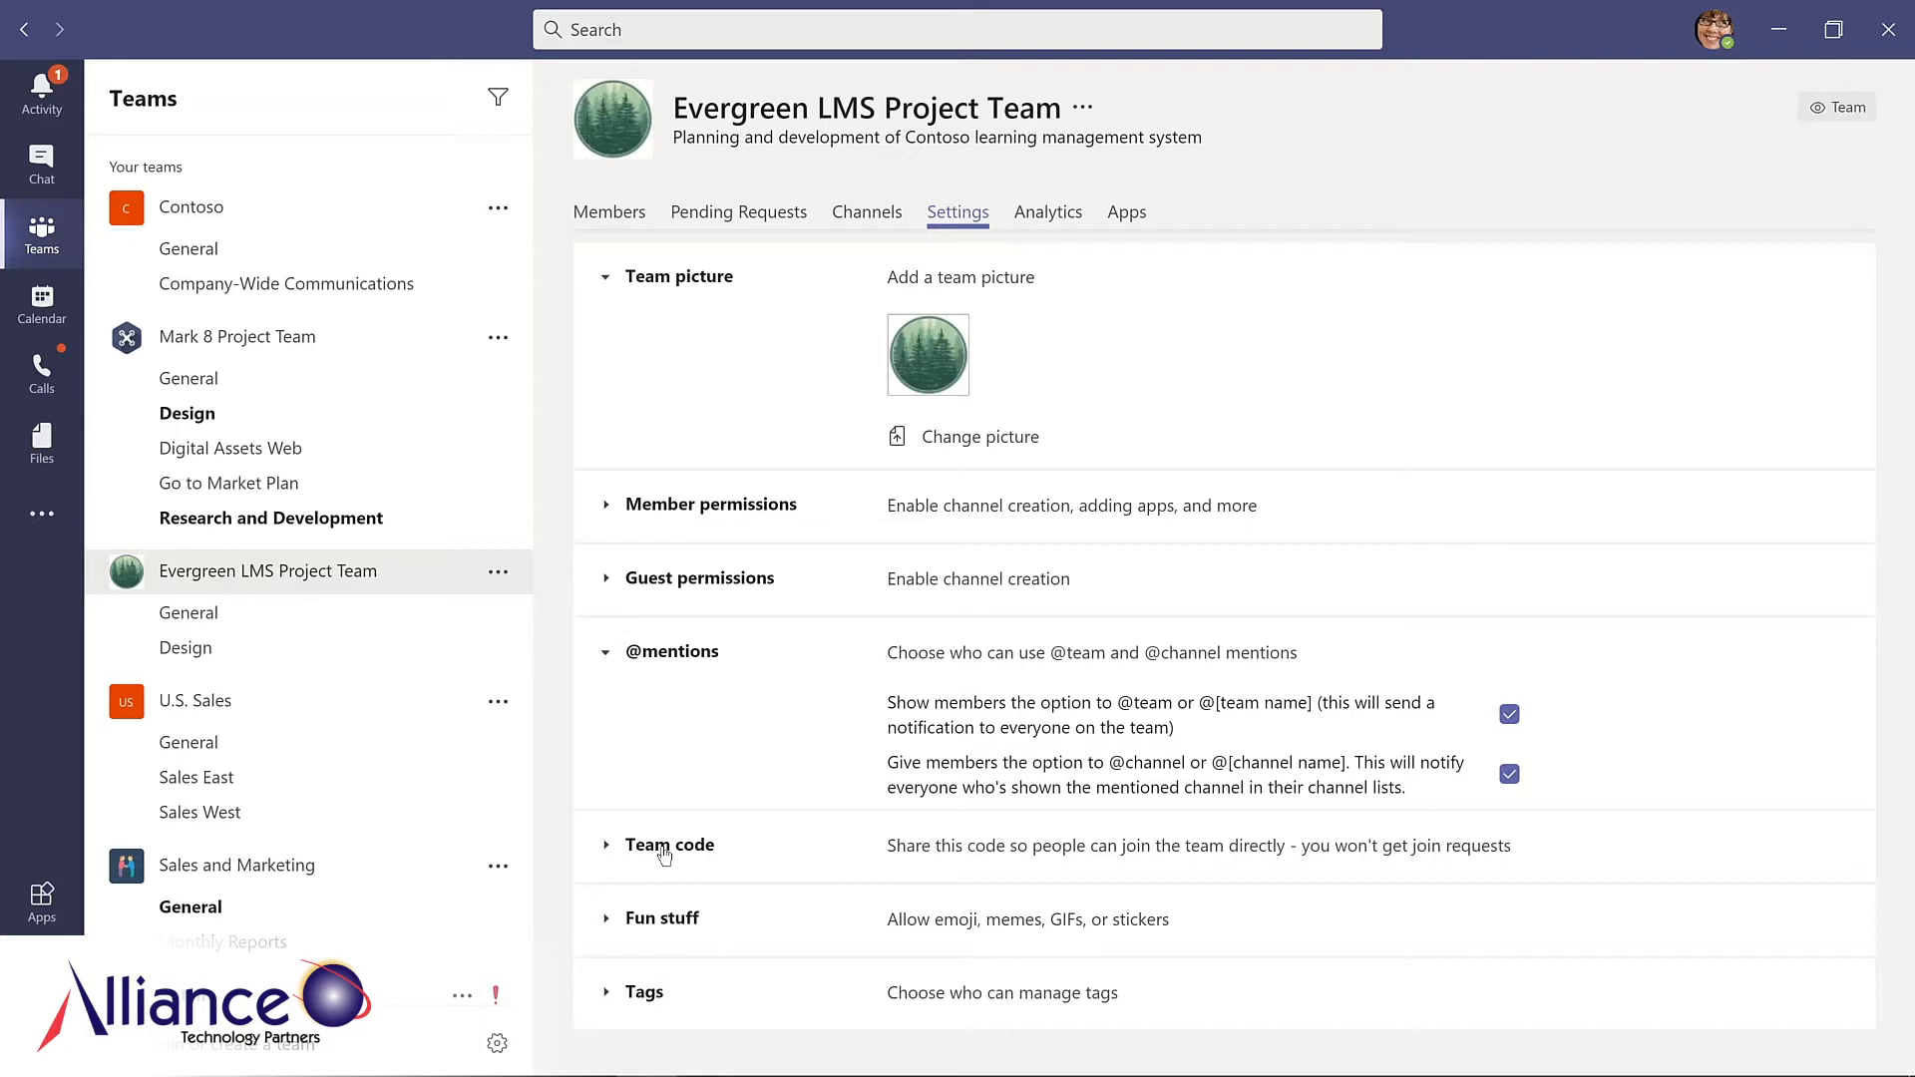
pyautogui.click(670, 923)
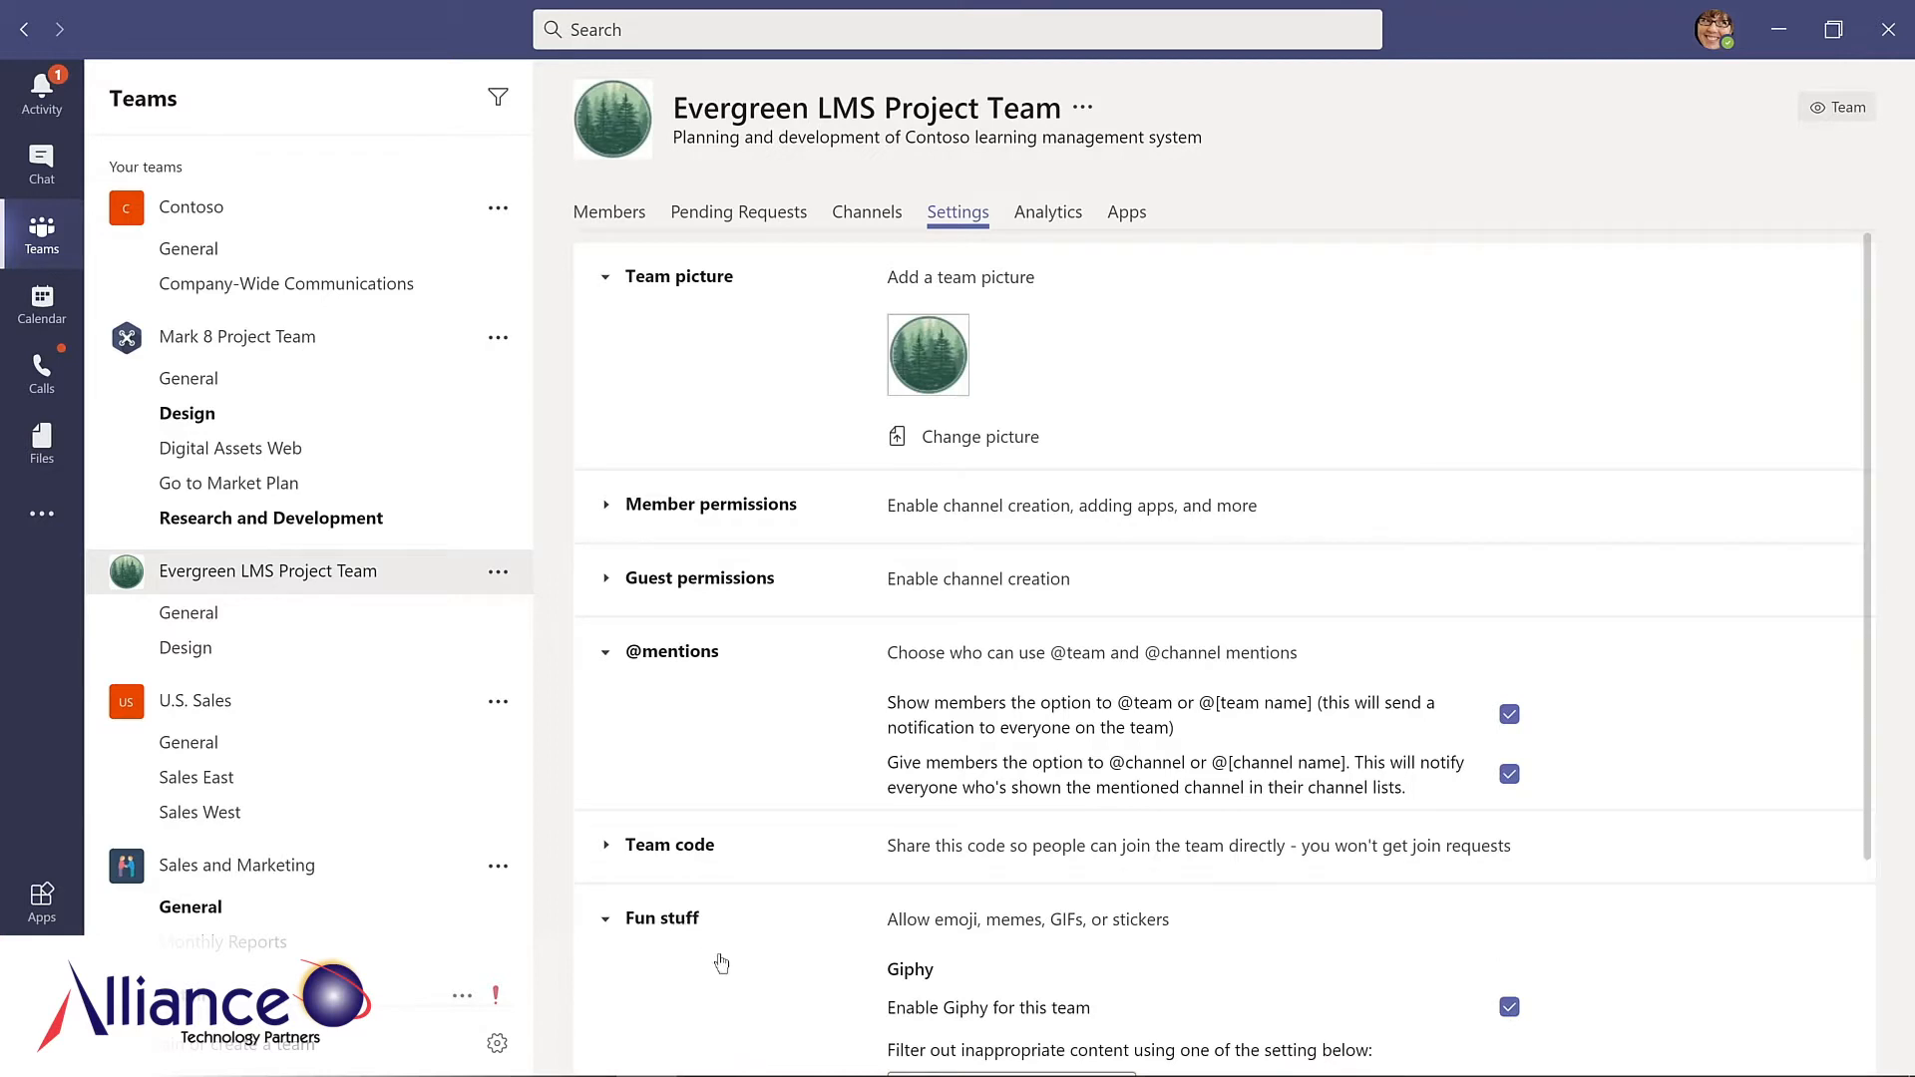
pyautogui.scroll(-1, 723, 963)
pyautogui.scroll(-2, 723, 962)
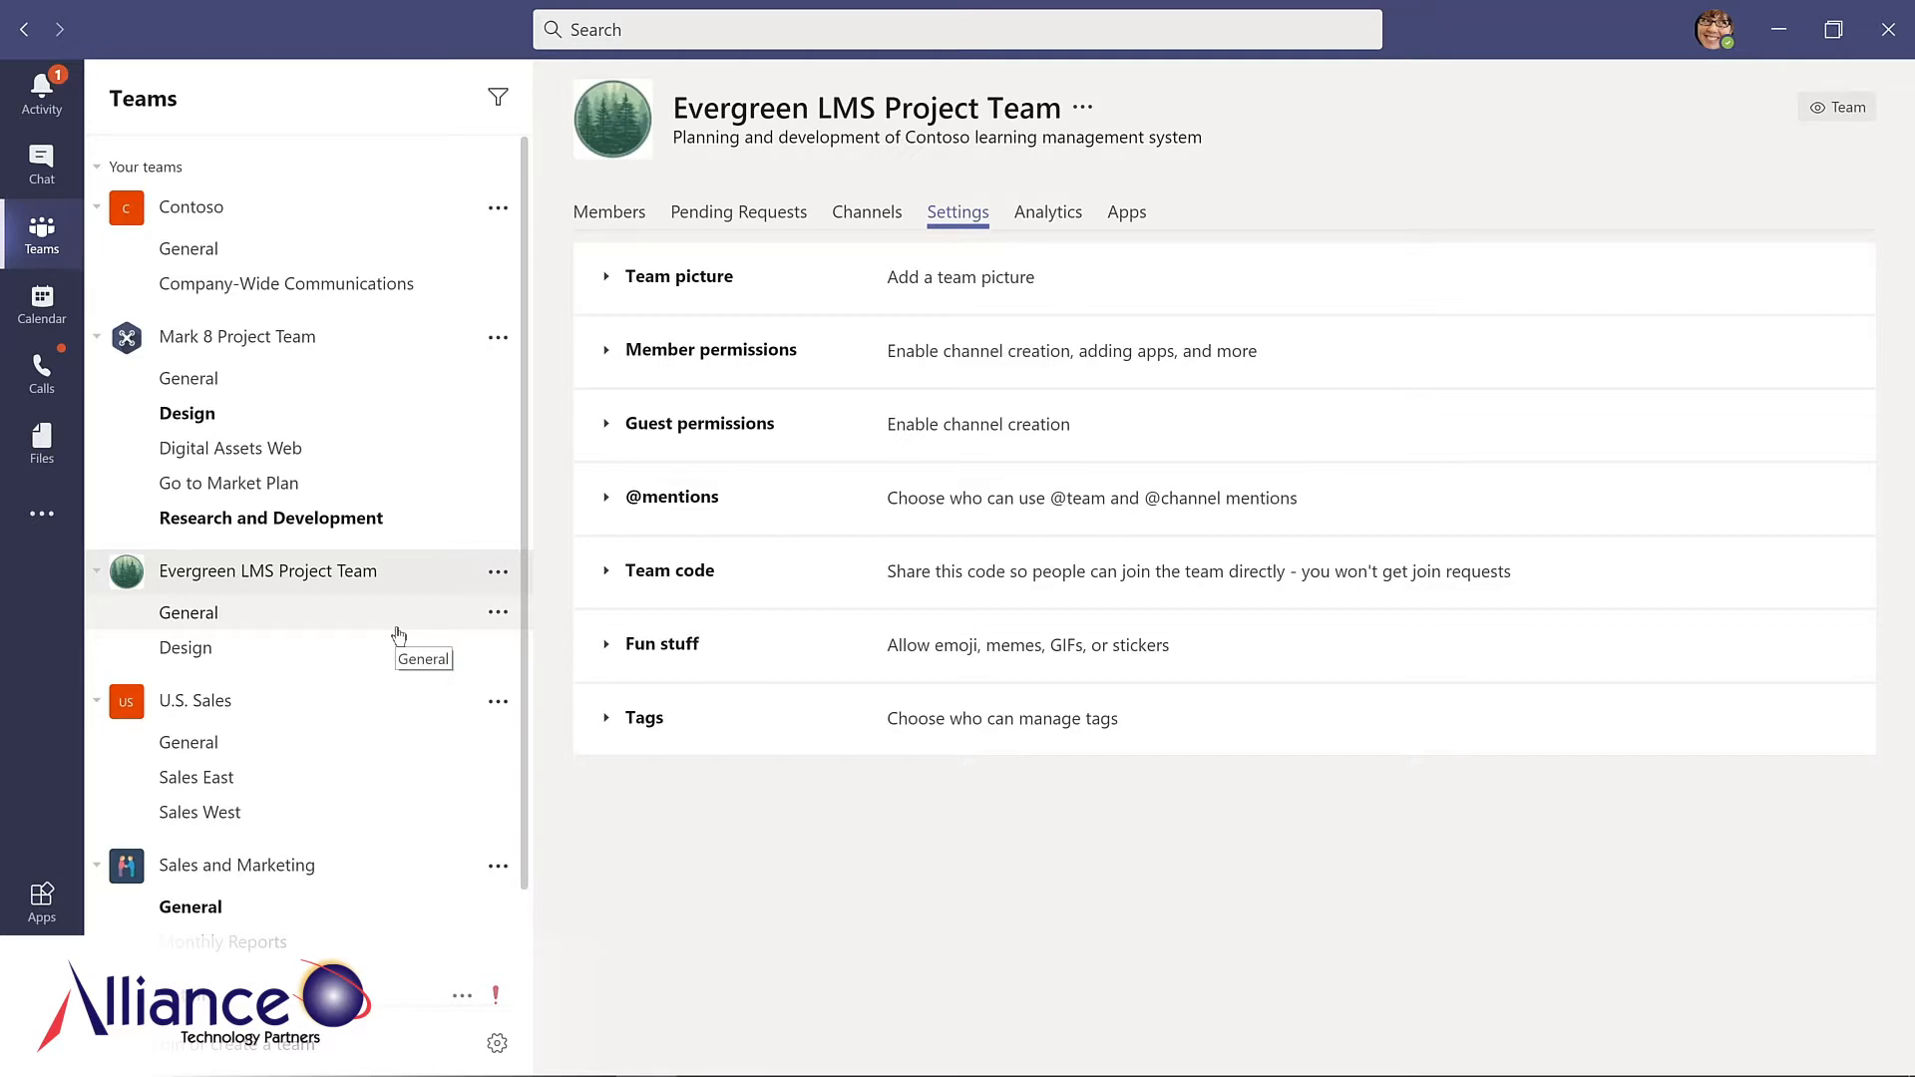
# Hide the Retail team from the team list and show it again from the hidden teams
pyautogui.scroll(-2, 462, 853)
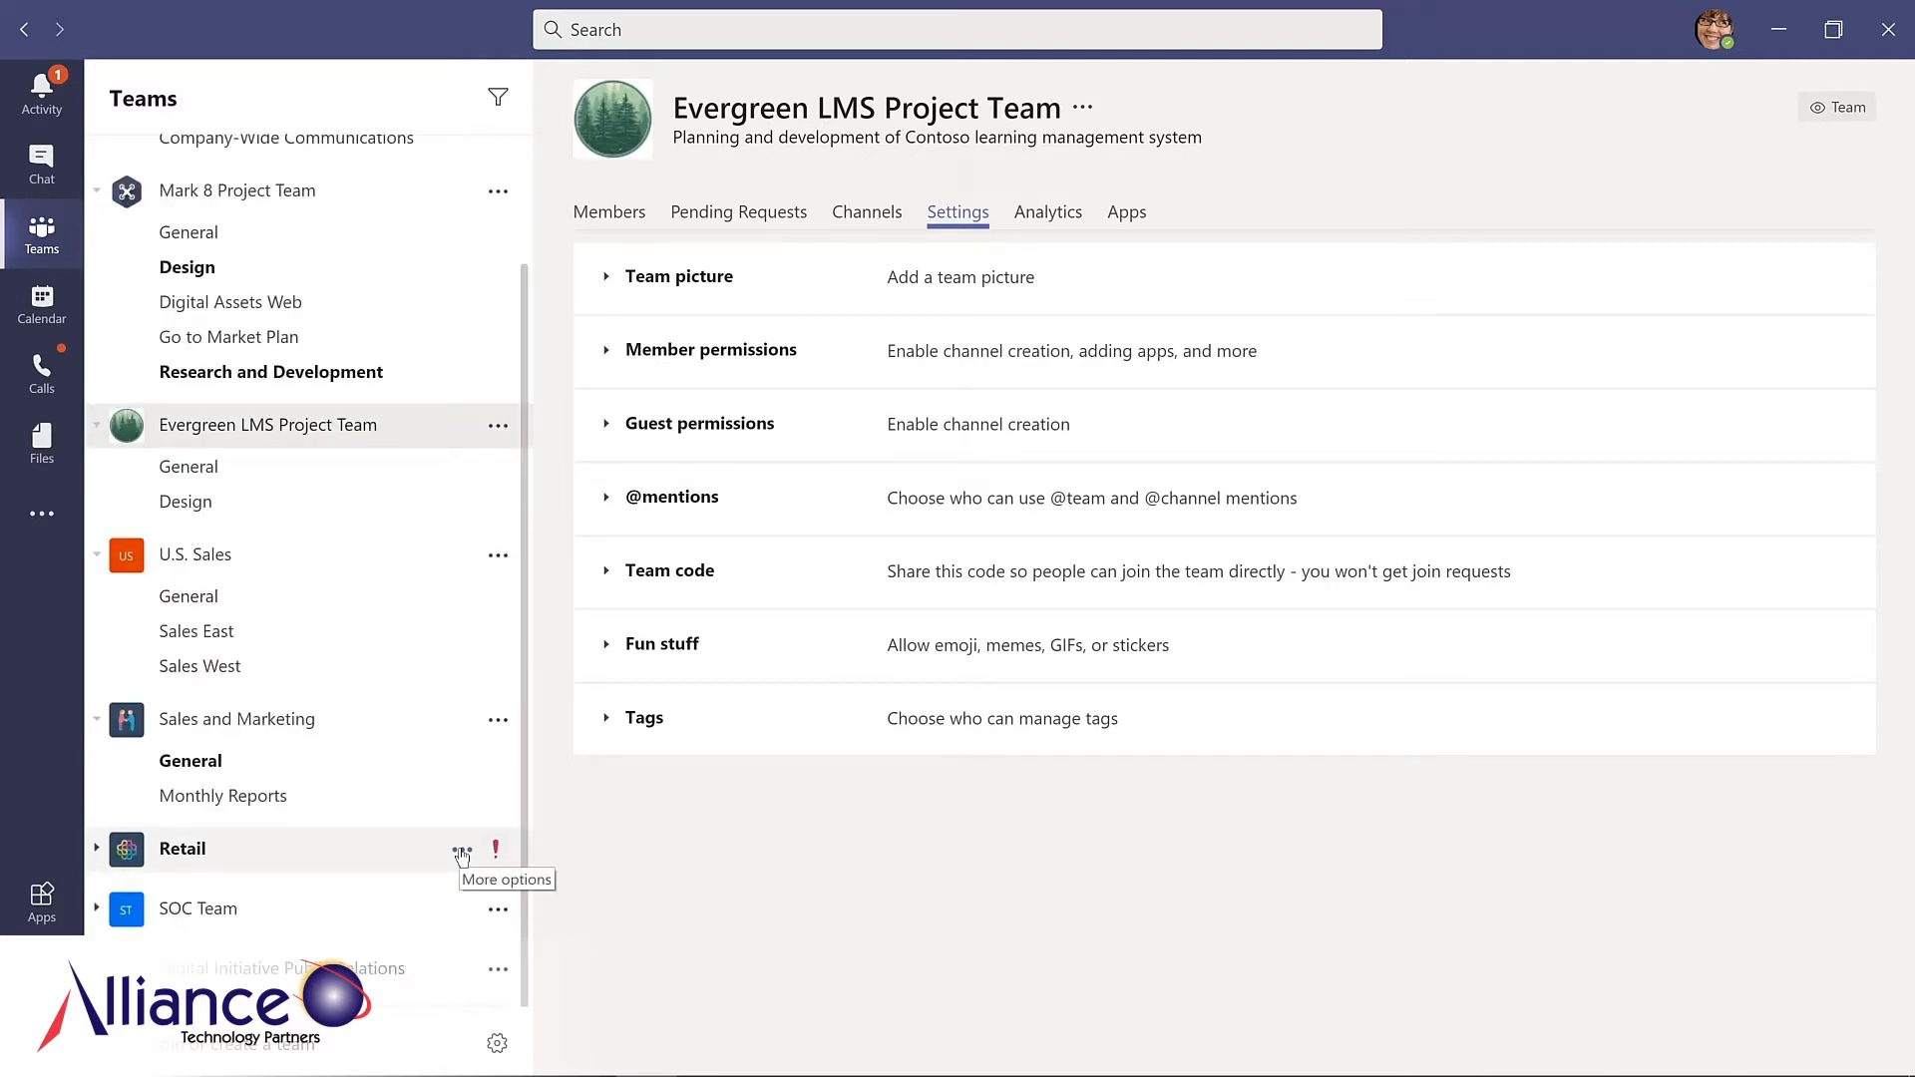
pyautogui.click(462, 853)
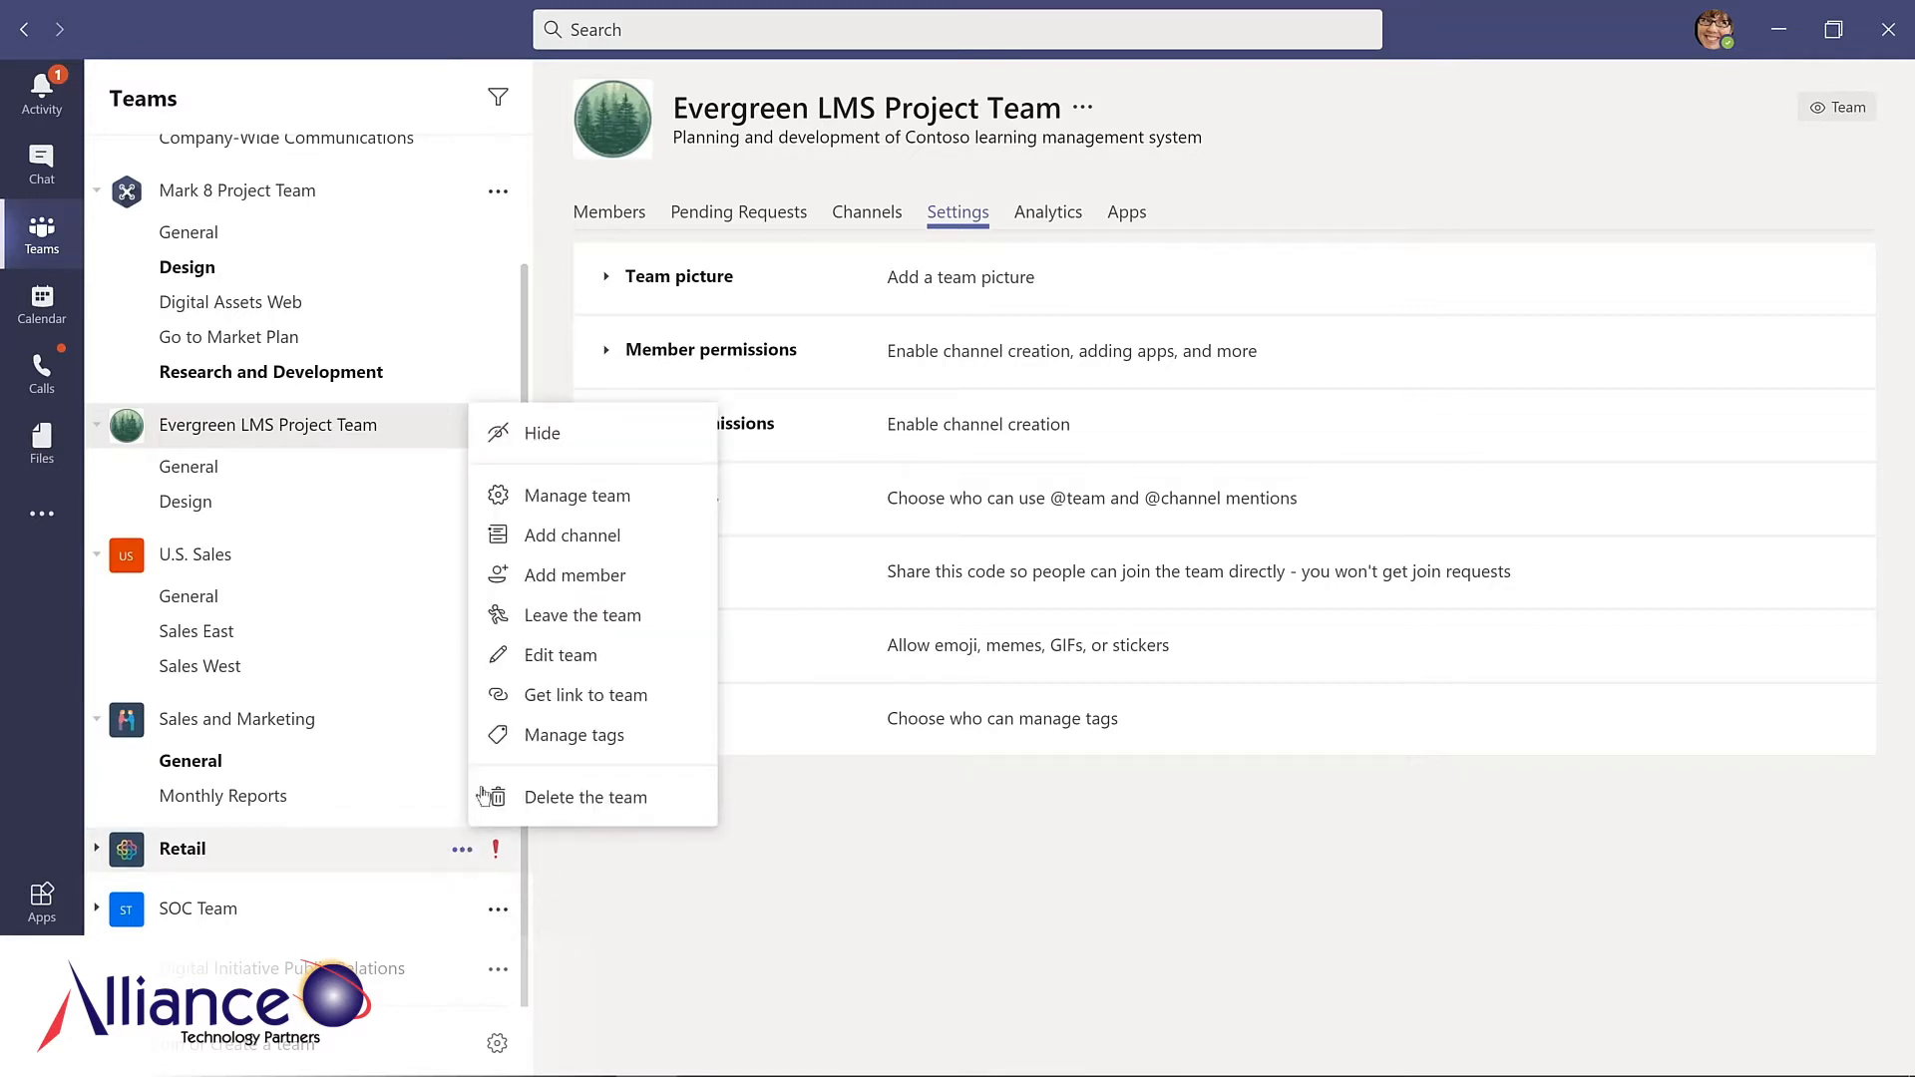
pyautogui.click(540, 435)
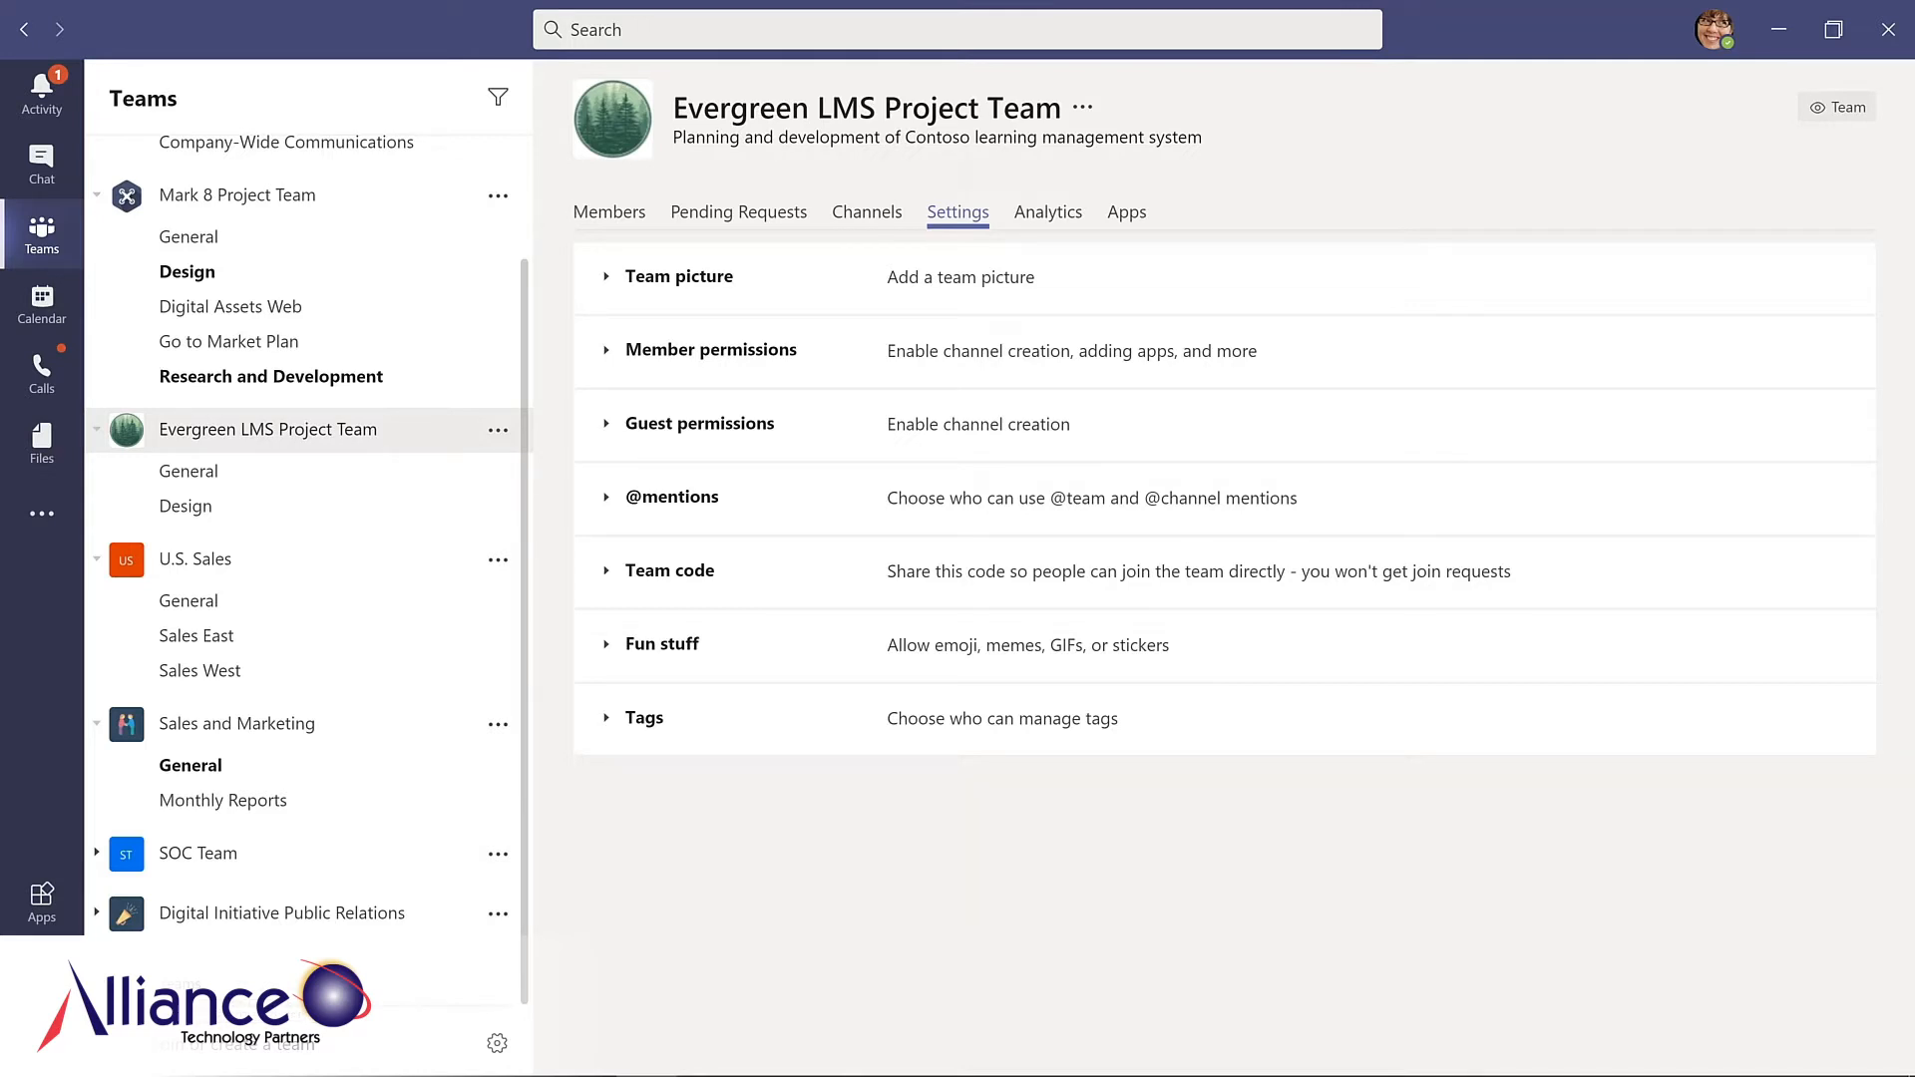
pyautogui.scroll(-1, 310, 958)
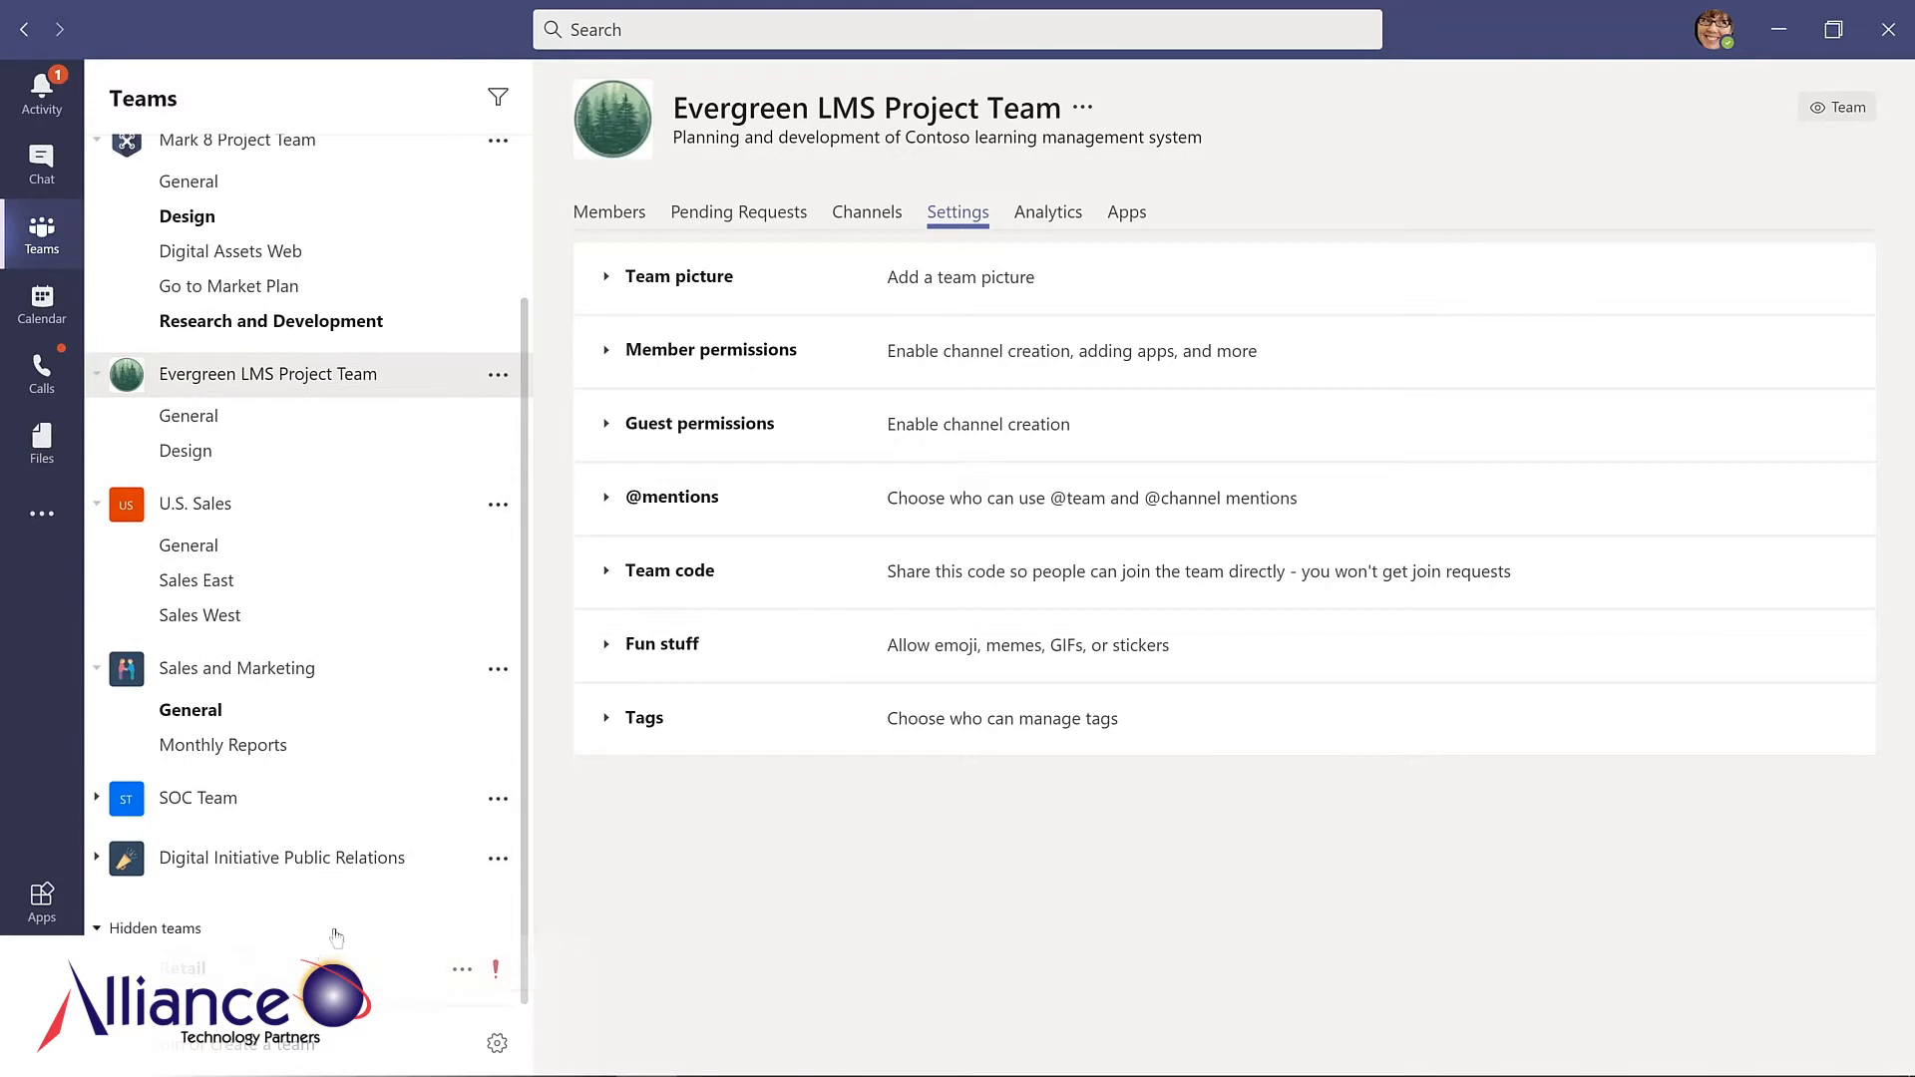
pyautogui.click(463, 972)
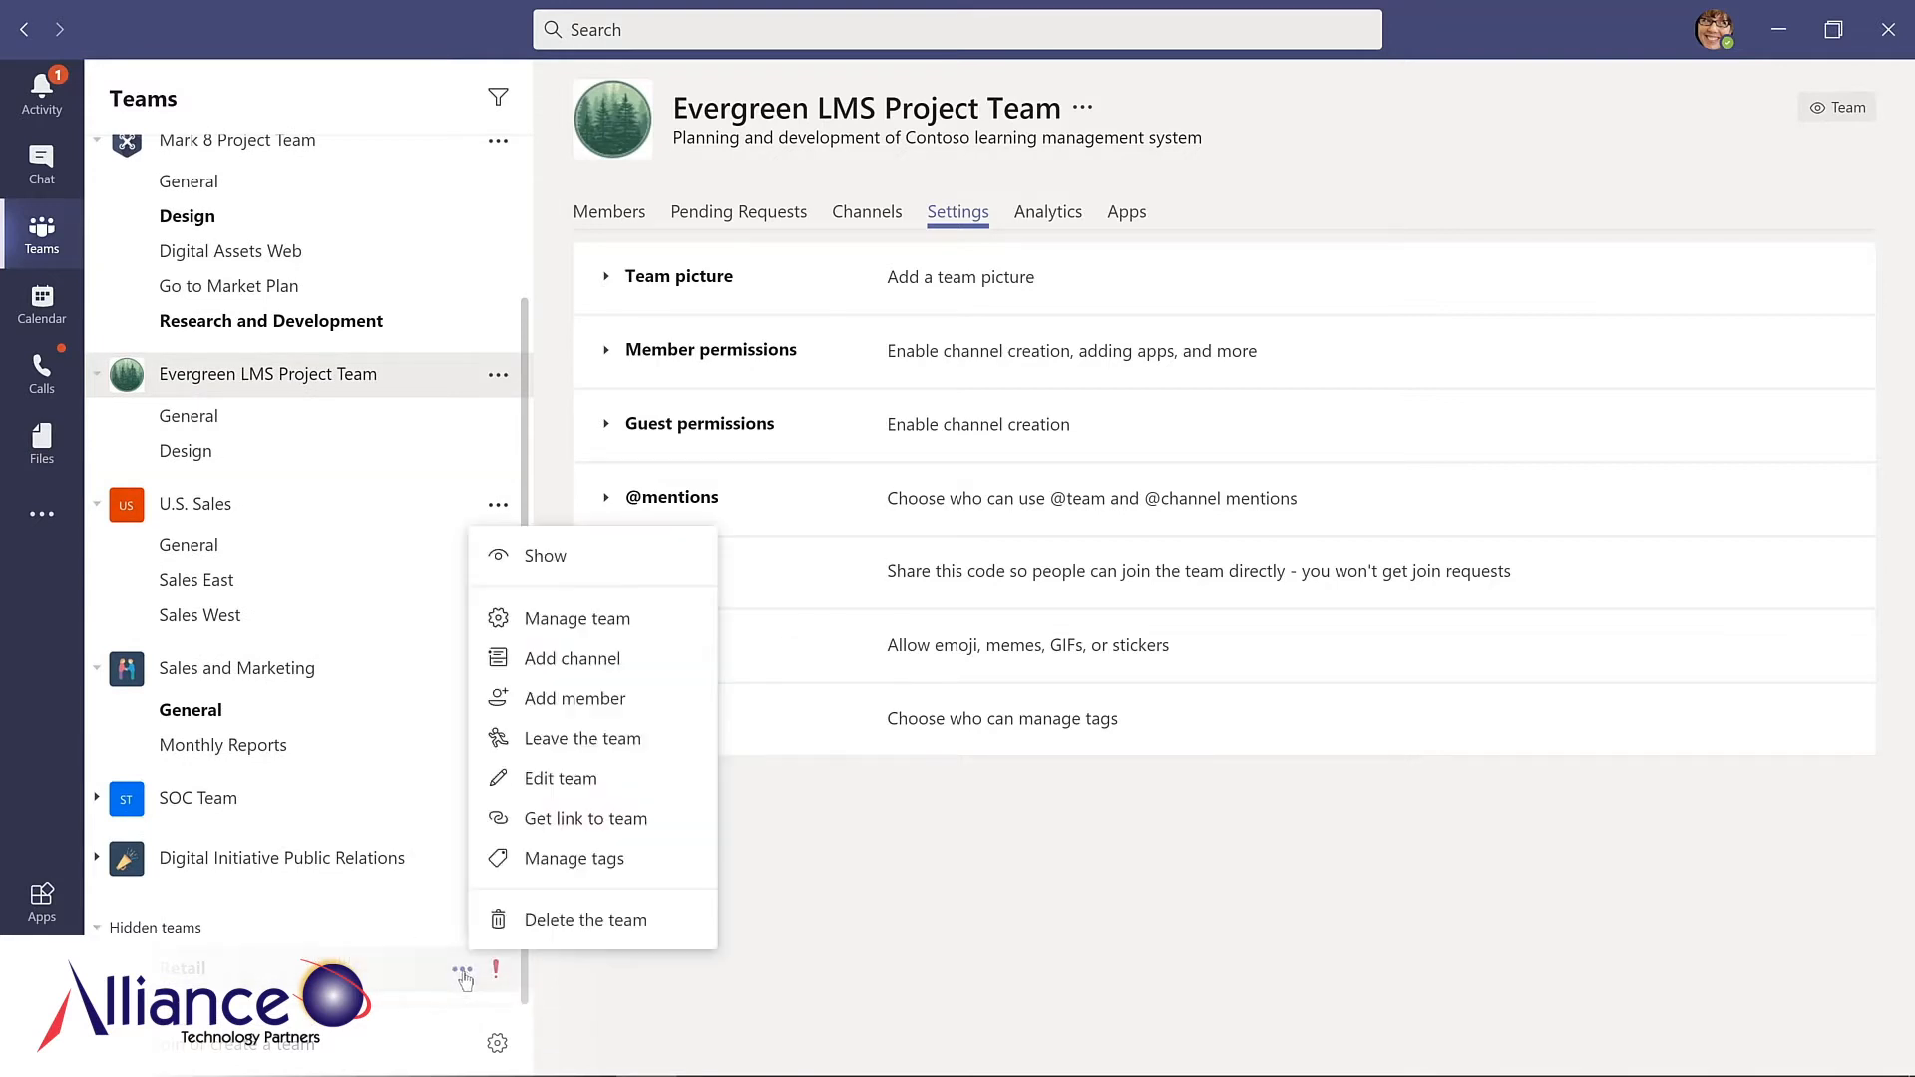
pyautogui.click(543, 556)
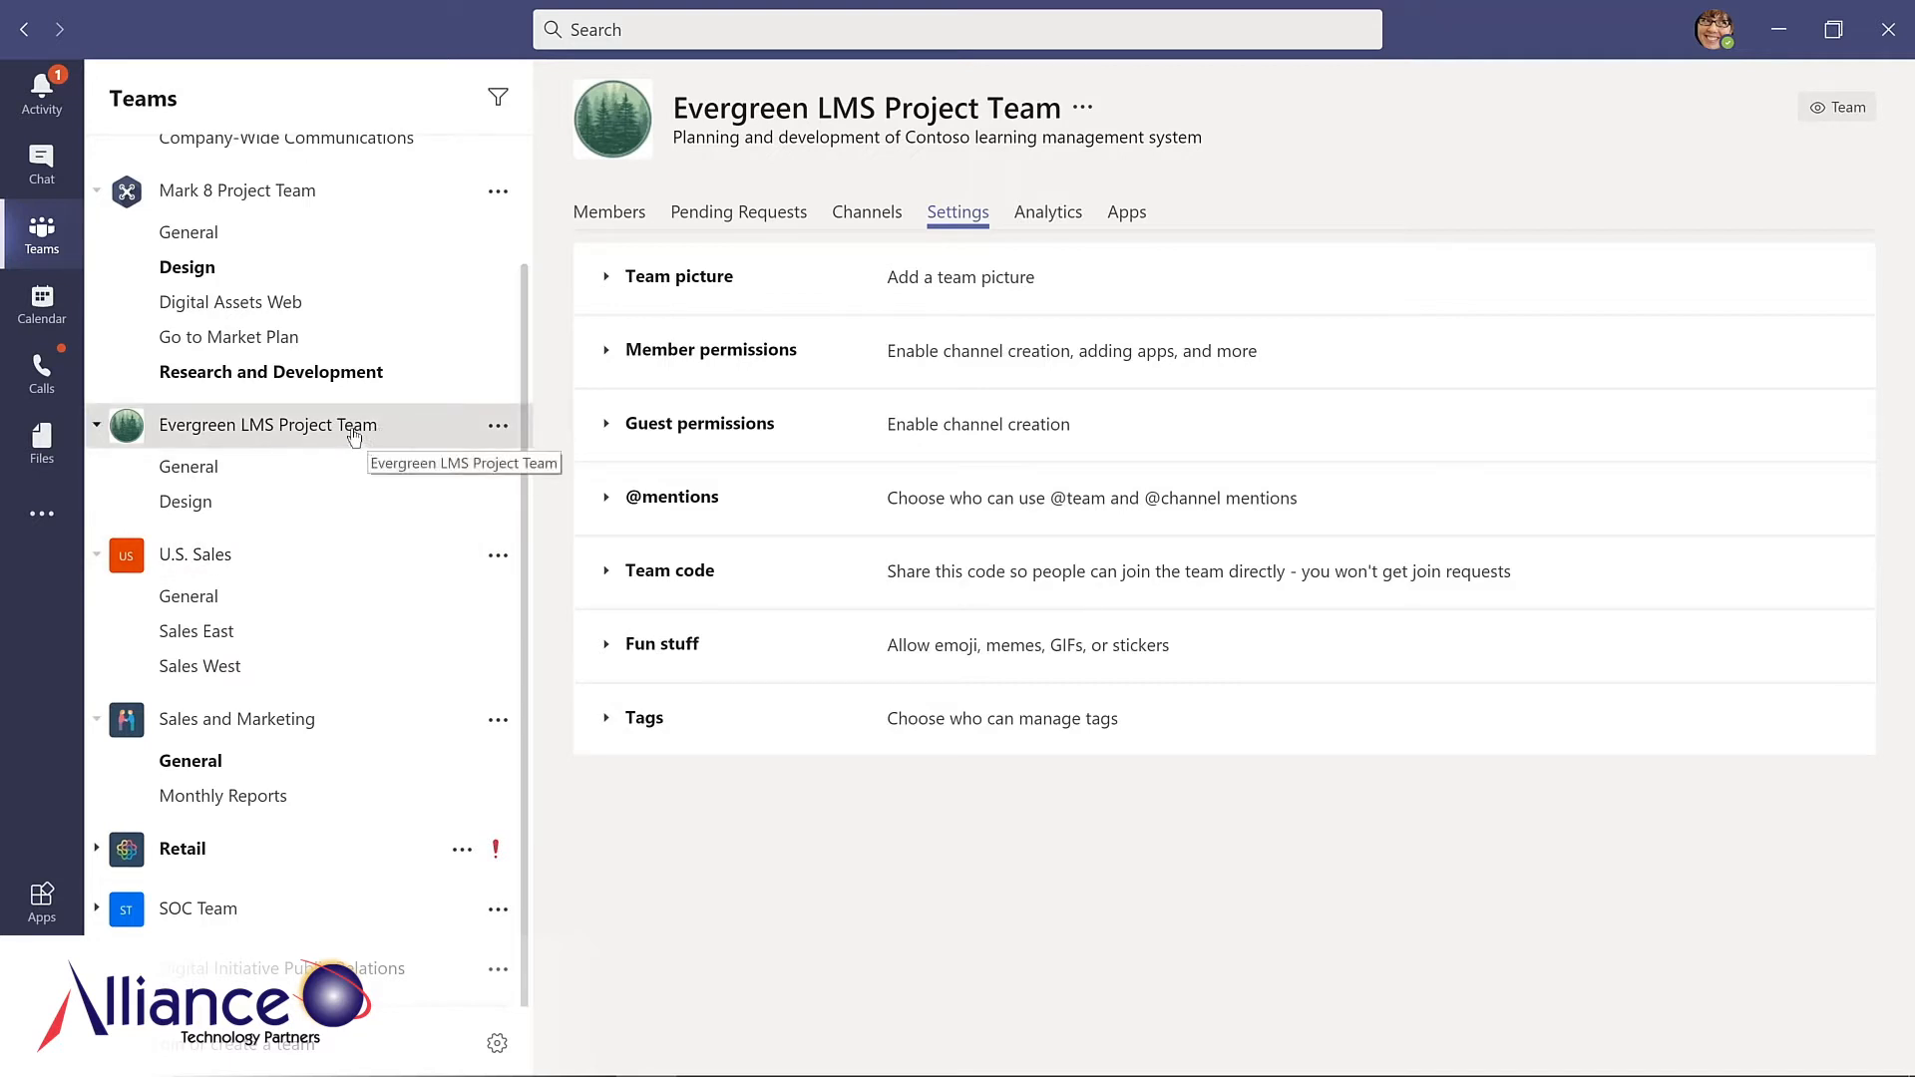
# Move Evergreen LMS Project Team above Mark 8 Project Team in the team list
pyautogui.moveTo(354, 436); pyautogui.dragTo(337, 235)
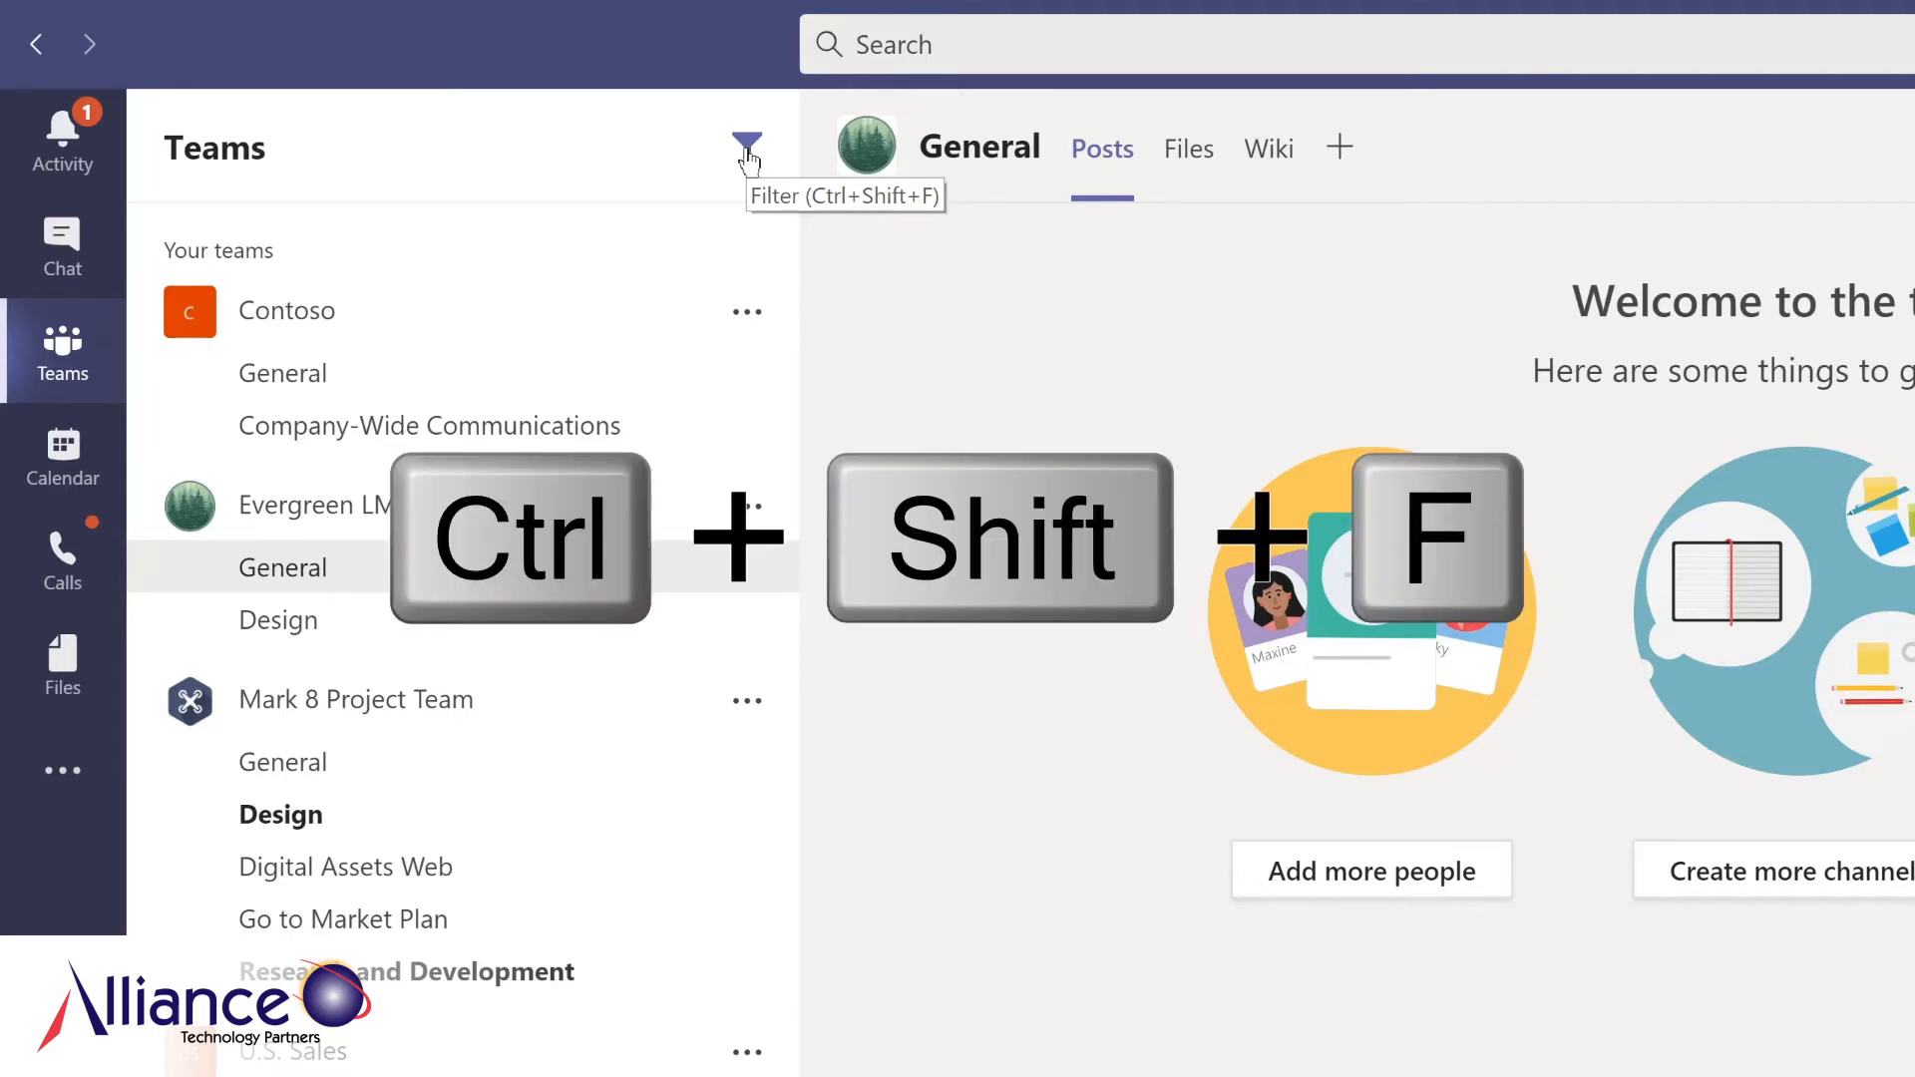
# Filter the team list by "marketing", clear that filter, and filter it by "project"
pyautogui.hotkey('ctrl', 'shift', 'f')
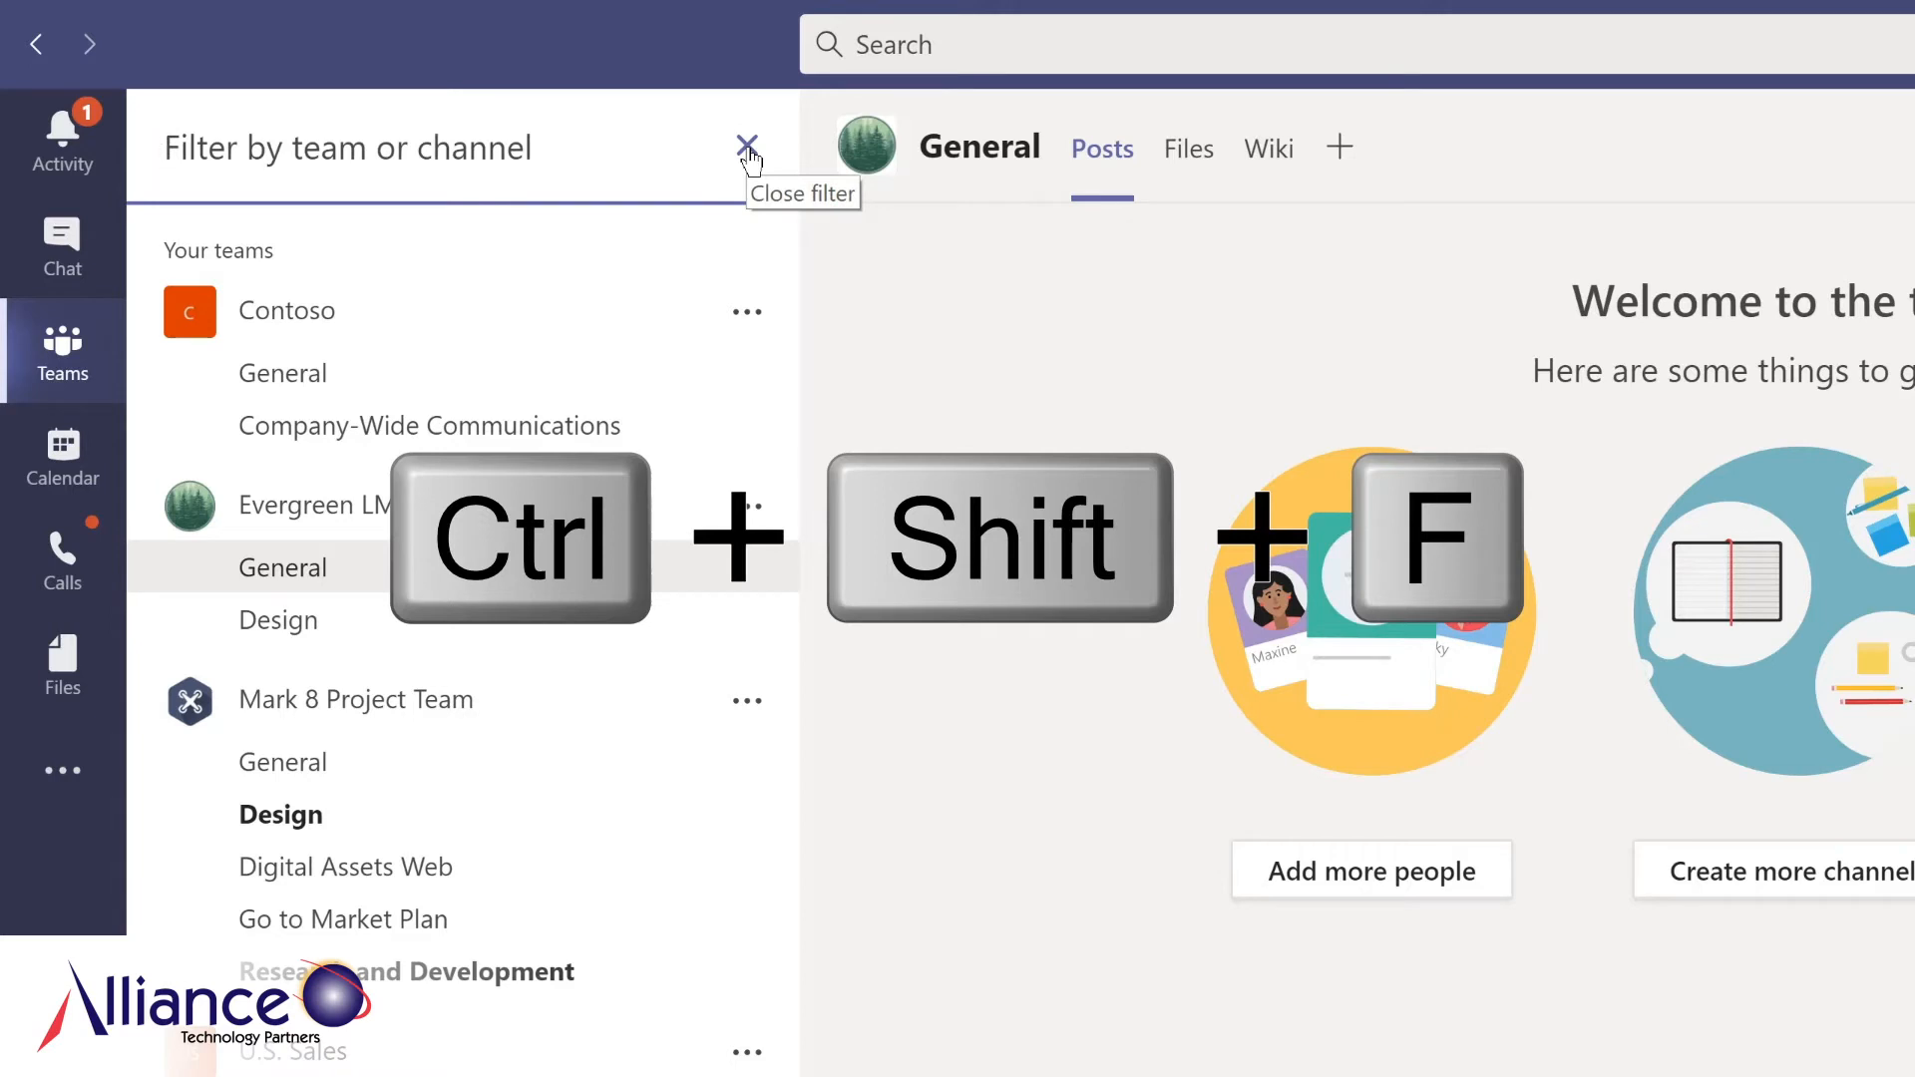
pyautogui.write('marketing')
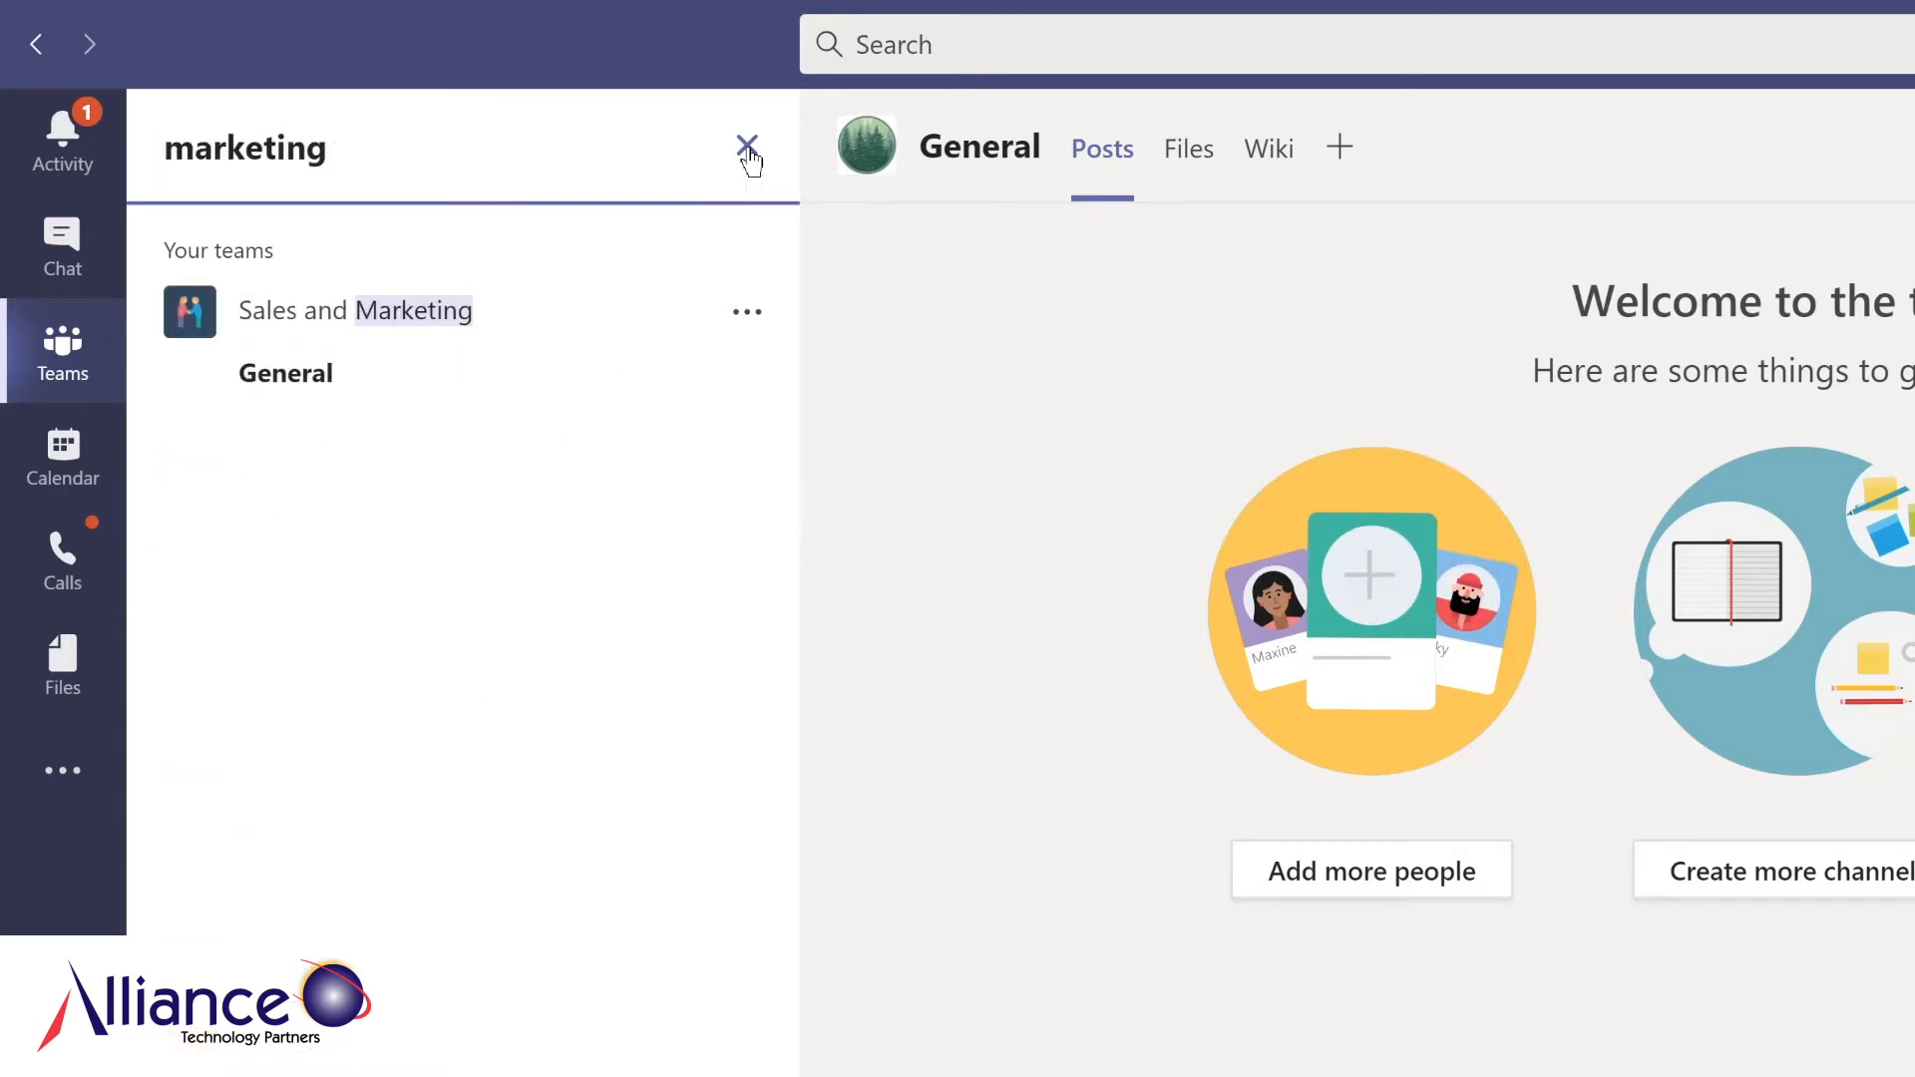
pyautogui.click(748, 146)
pyautogui.write('proj')
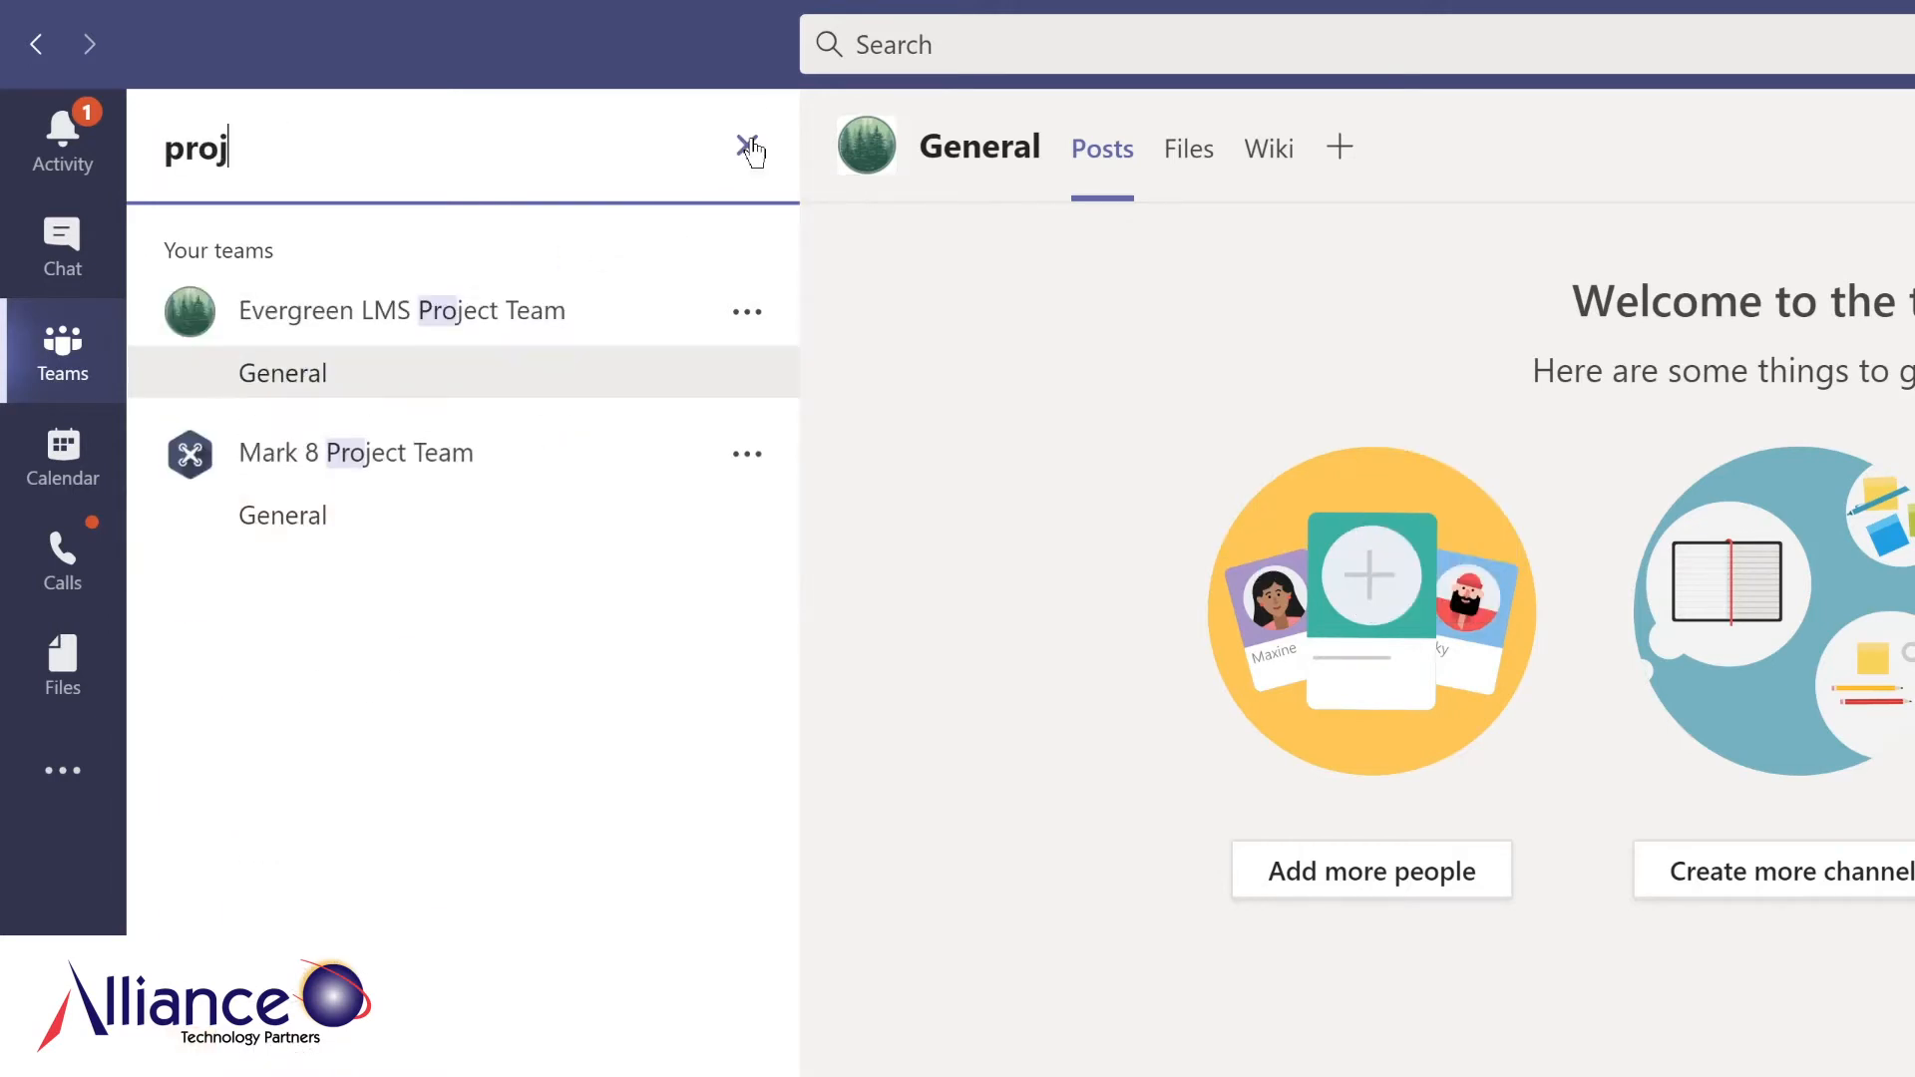
pyautogui.write('ect')
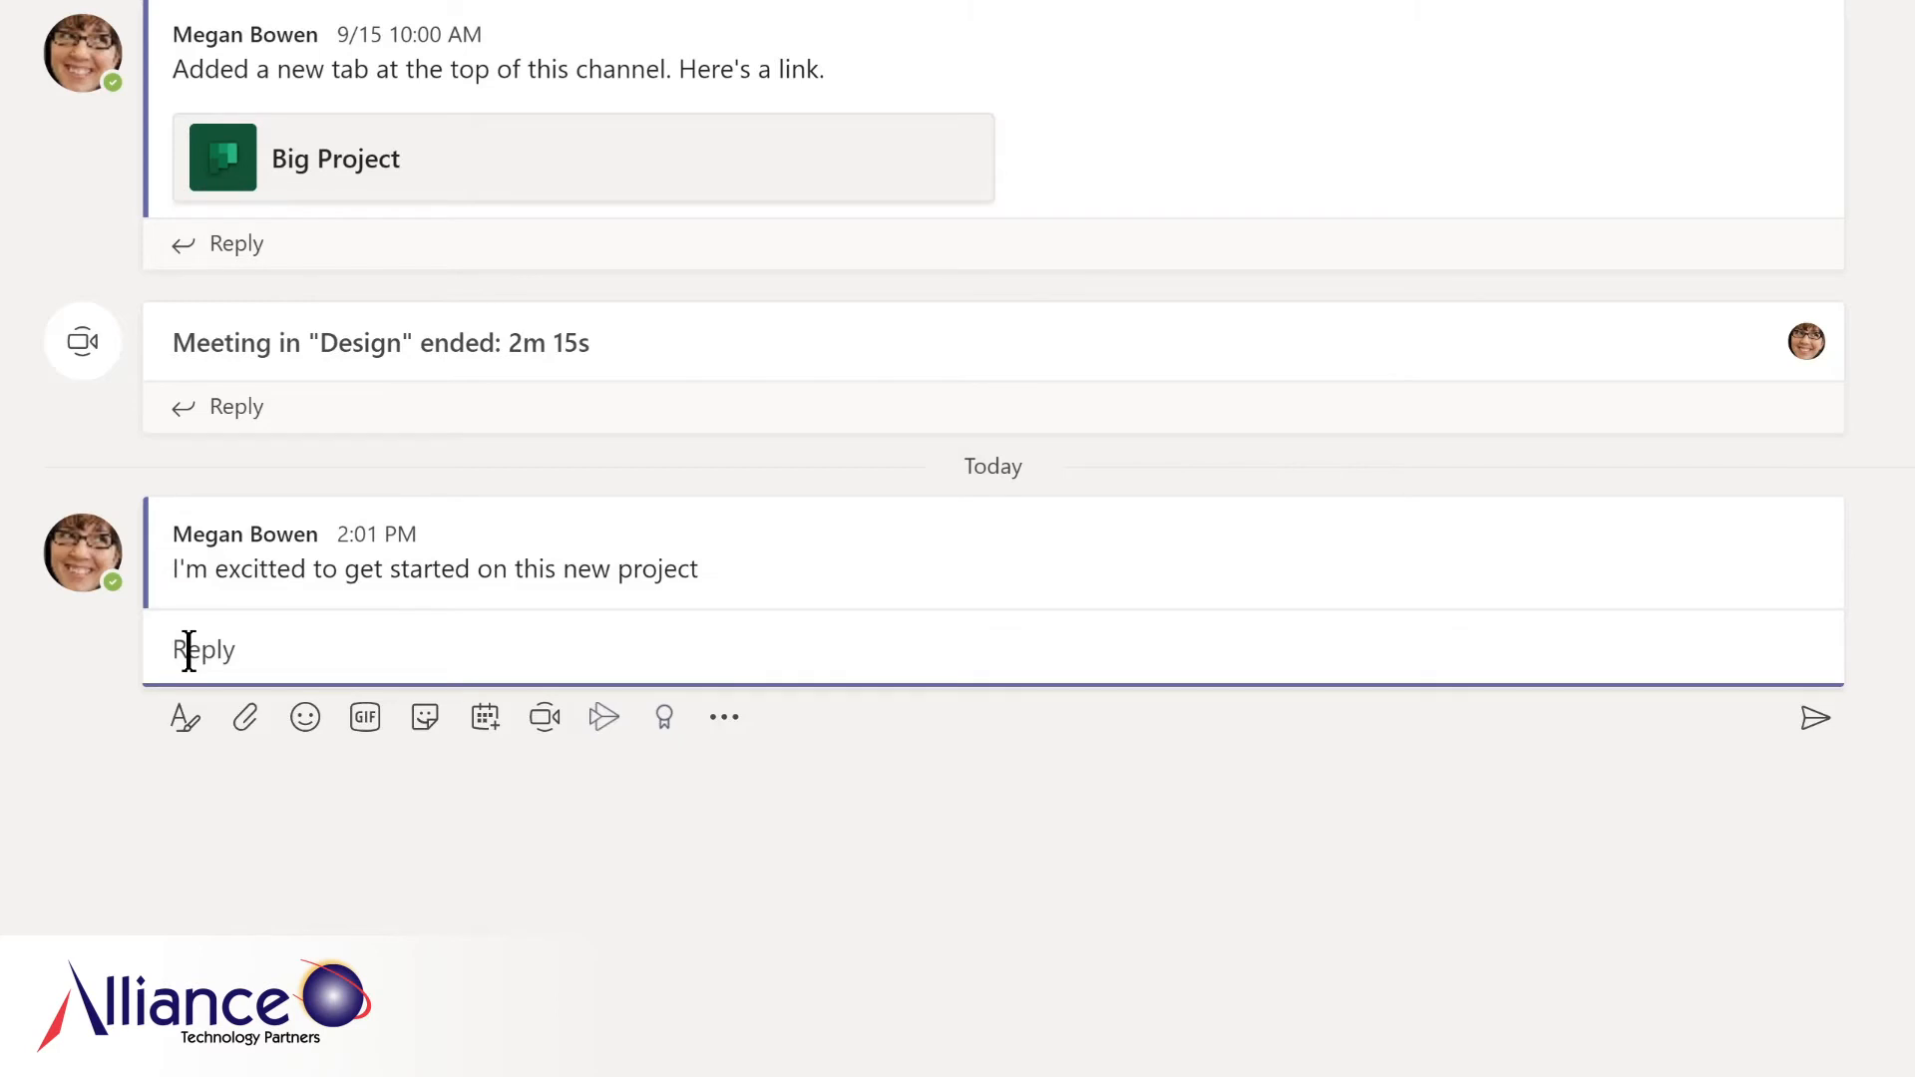
# Edit today's posted message in the Design channel and correct the misspelled word to "excited"
pyautogui.moveTo(632, 556)
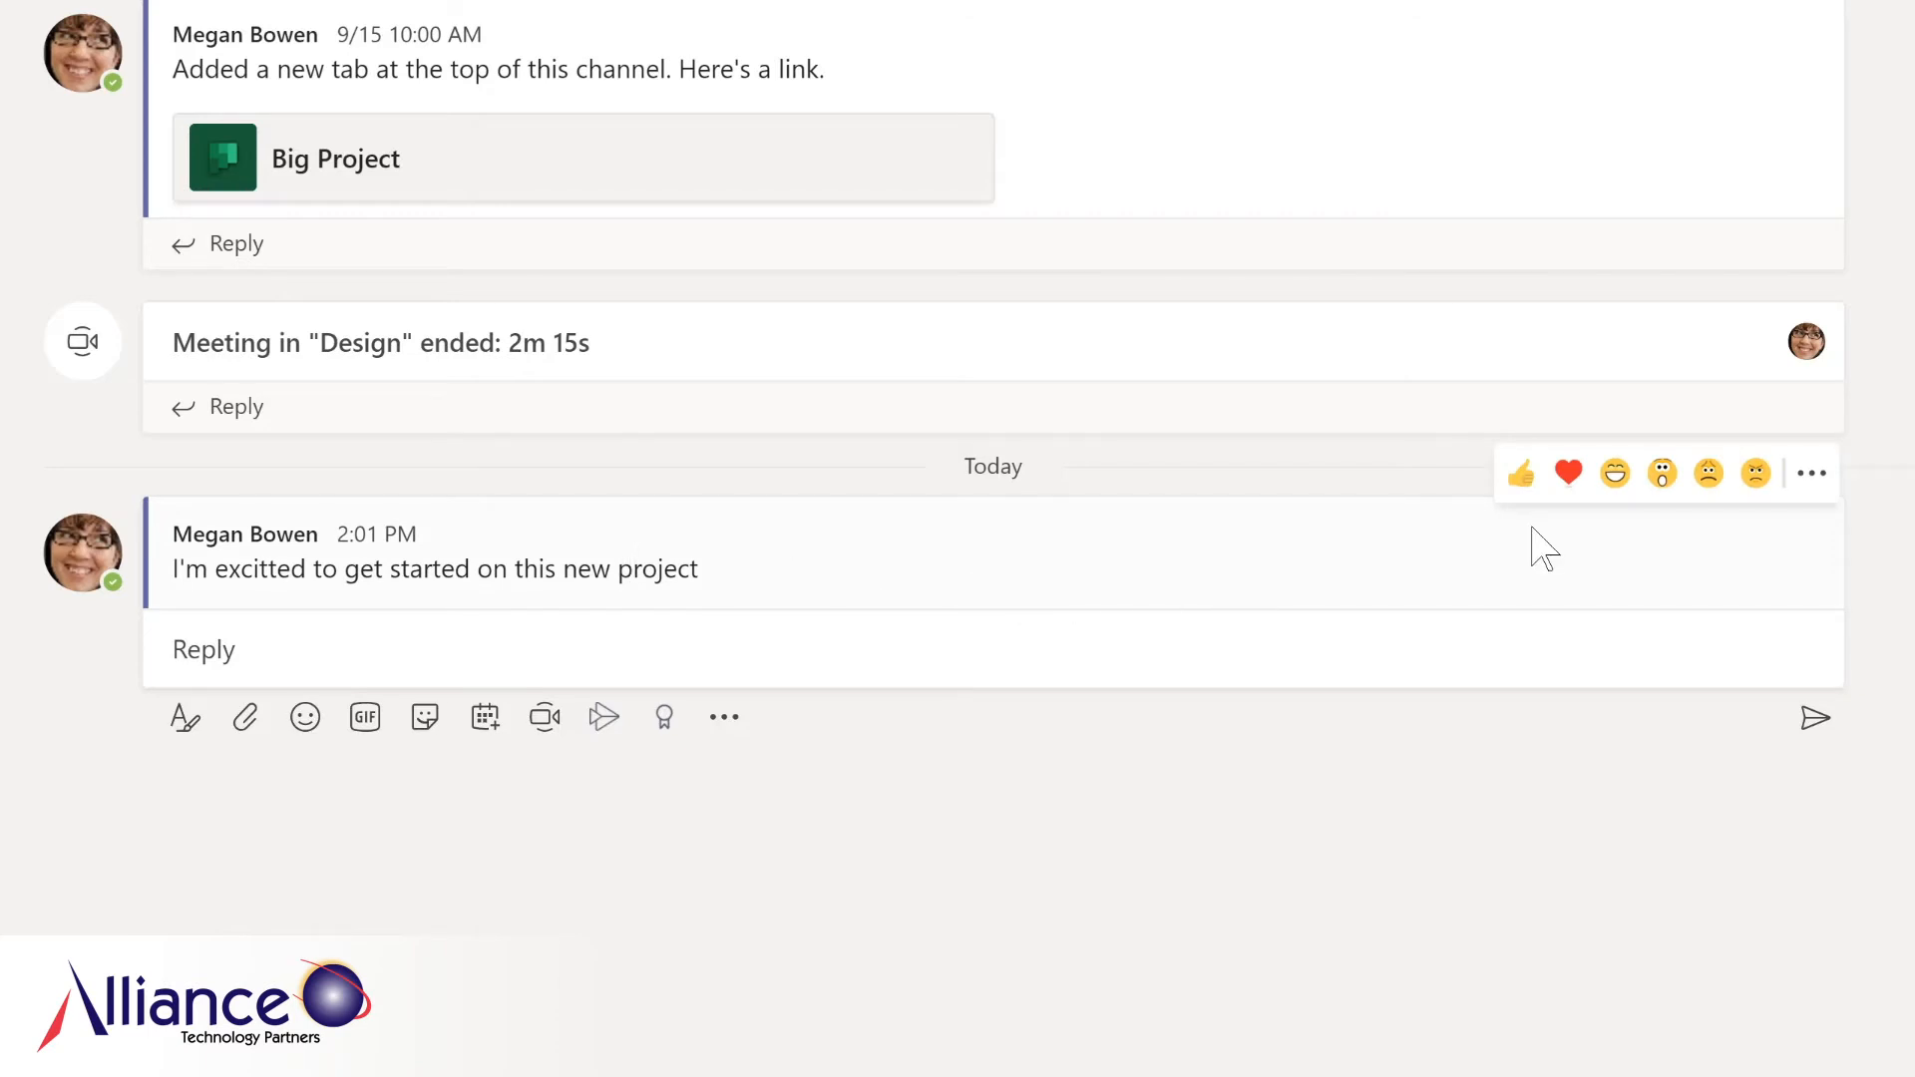
pyautogui.click(1812, 477)
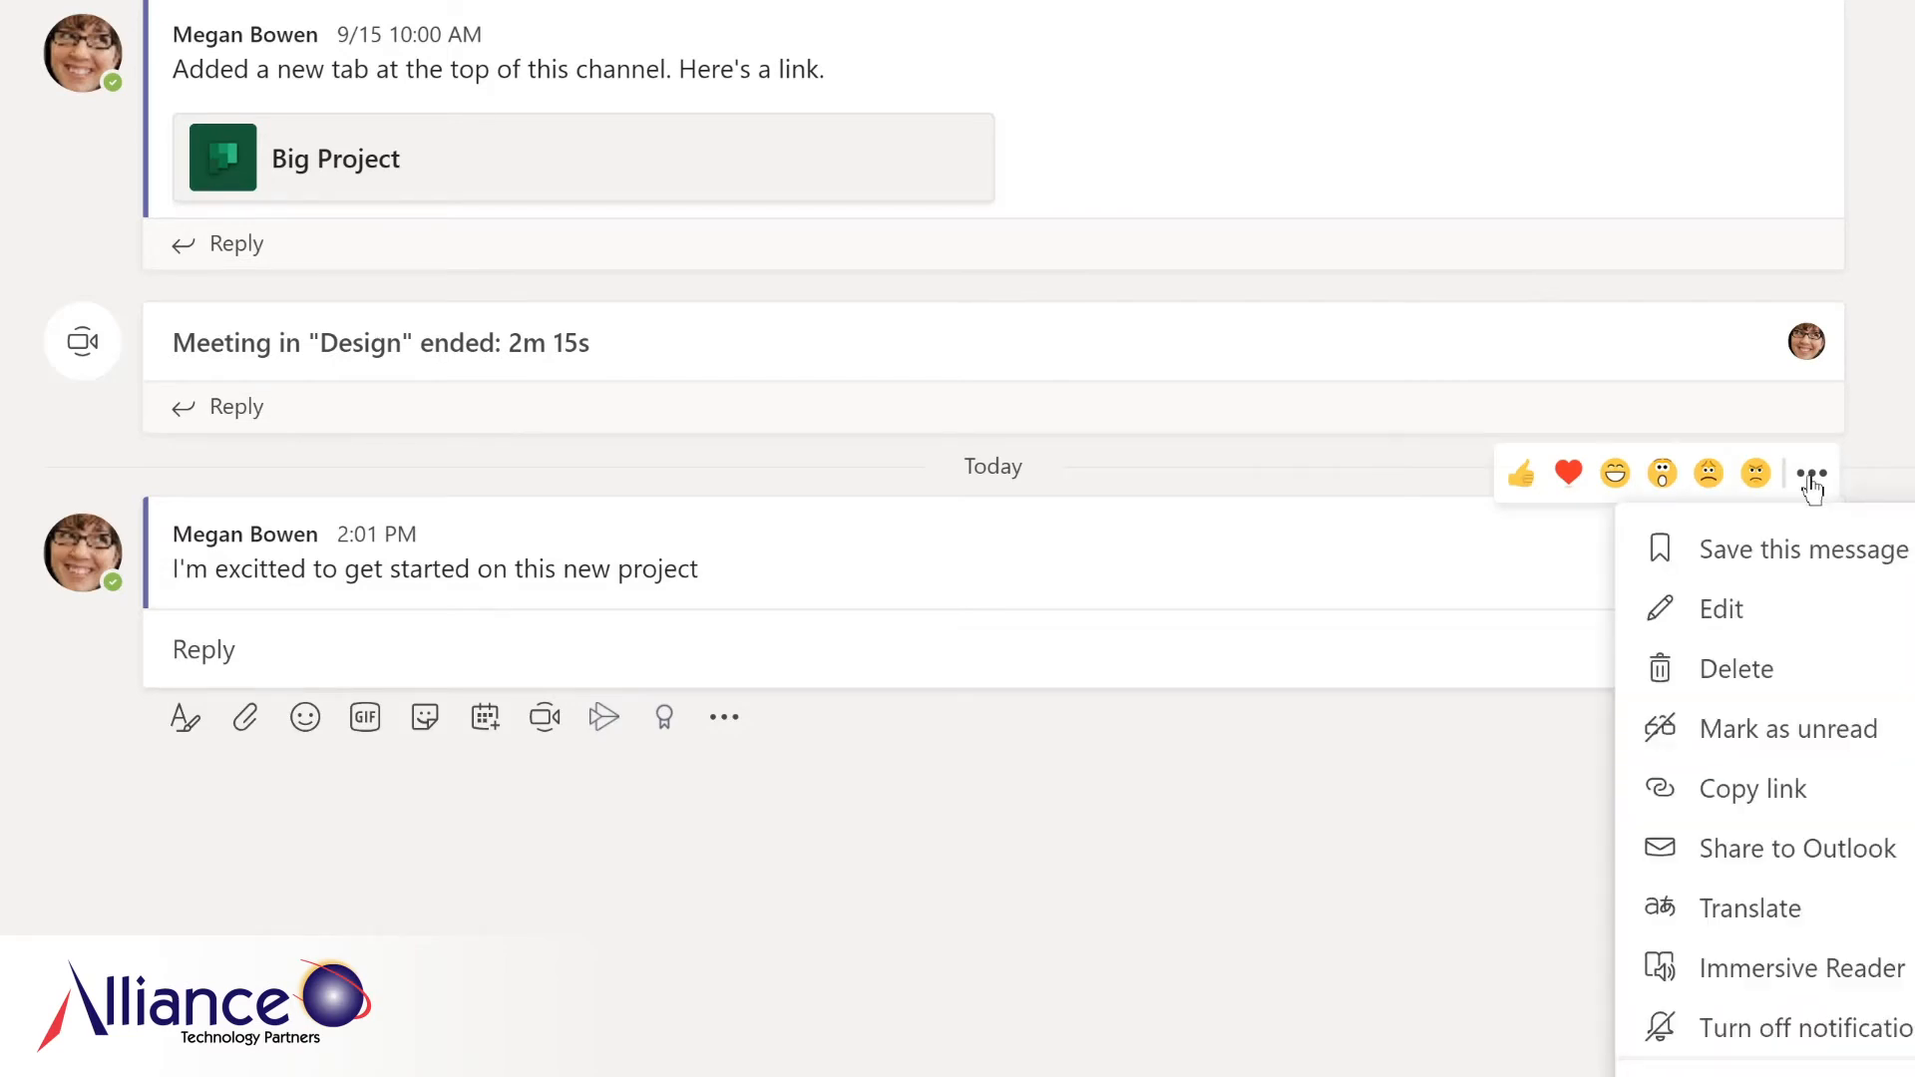
pyautogui.click(1777, 612)
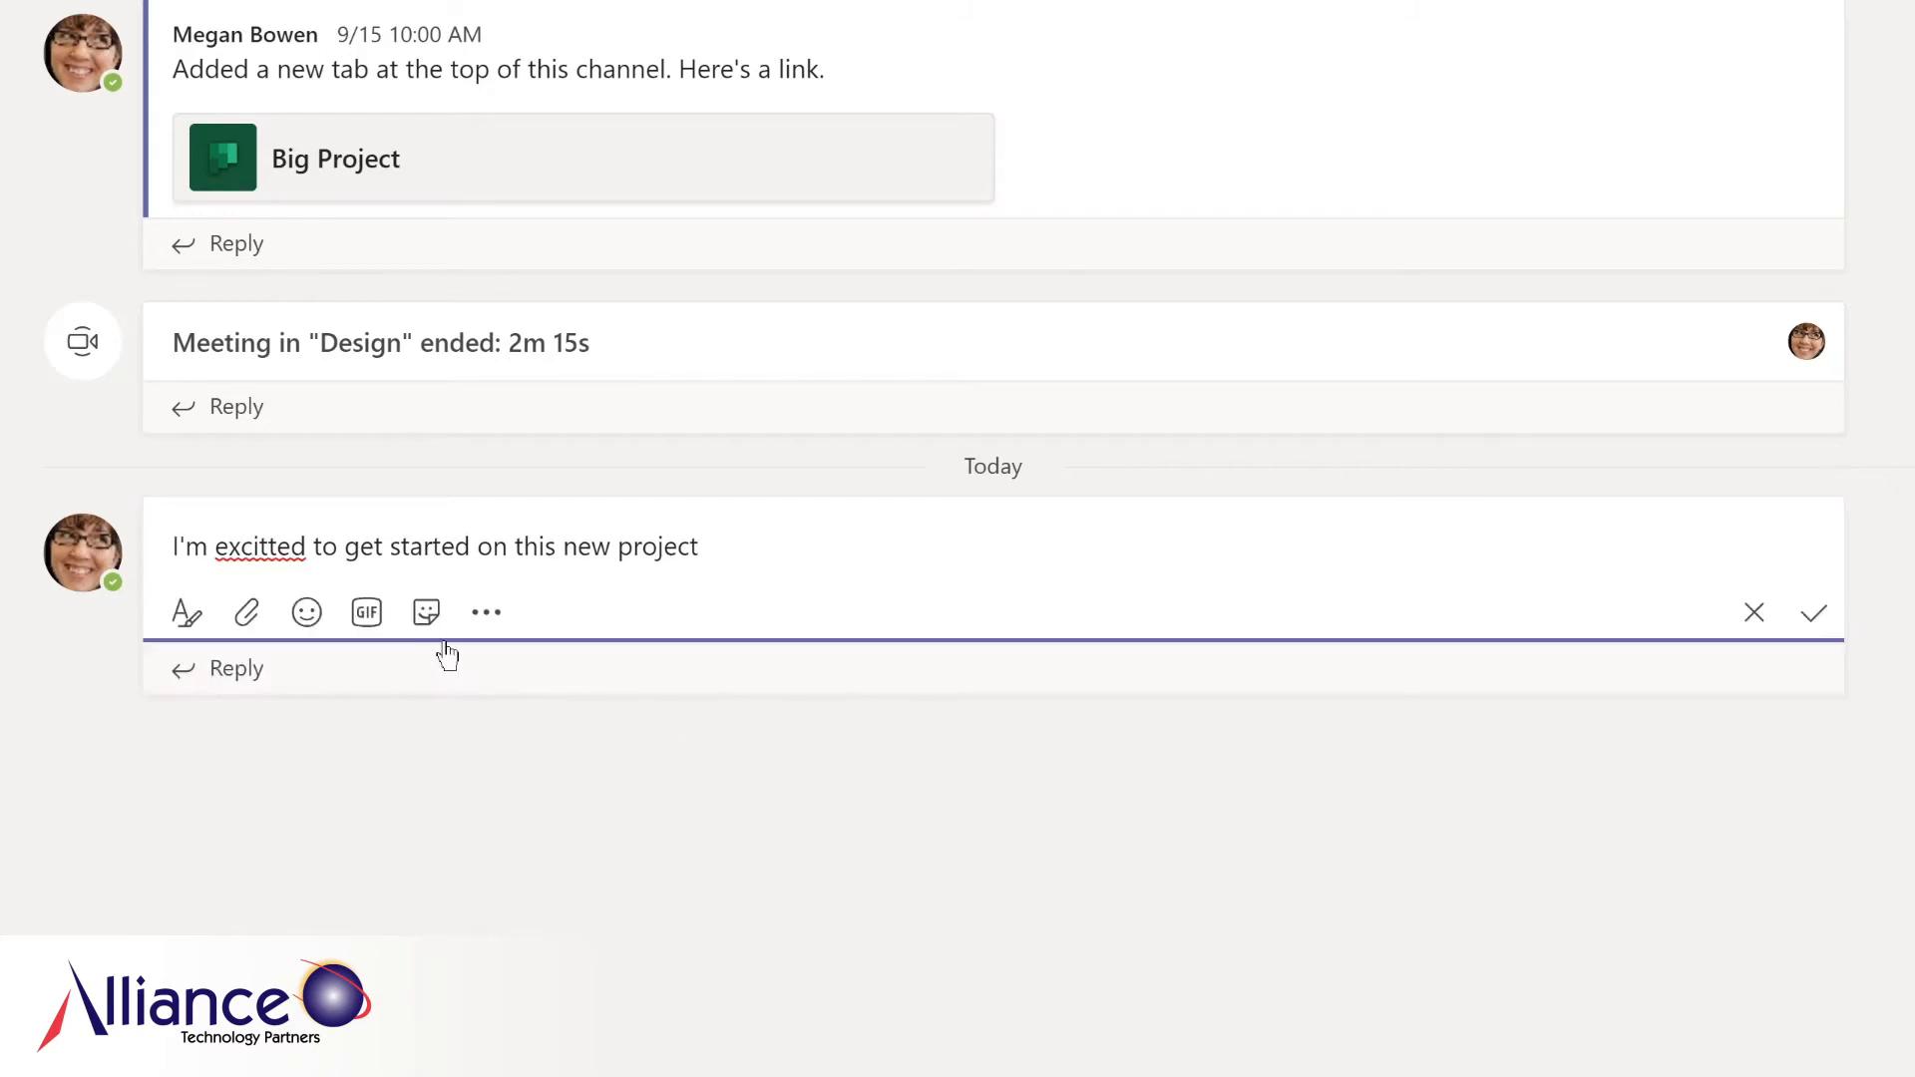
pyautogui.click(261, 547)
pyautogui.press('BackSpace')
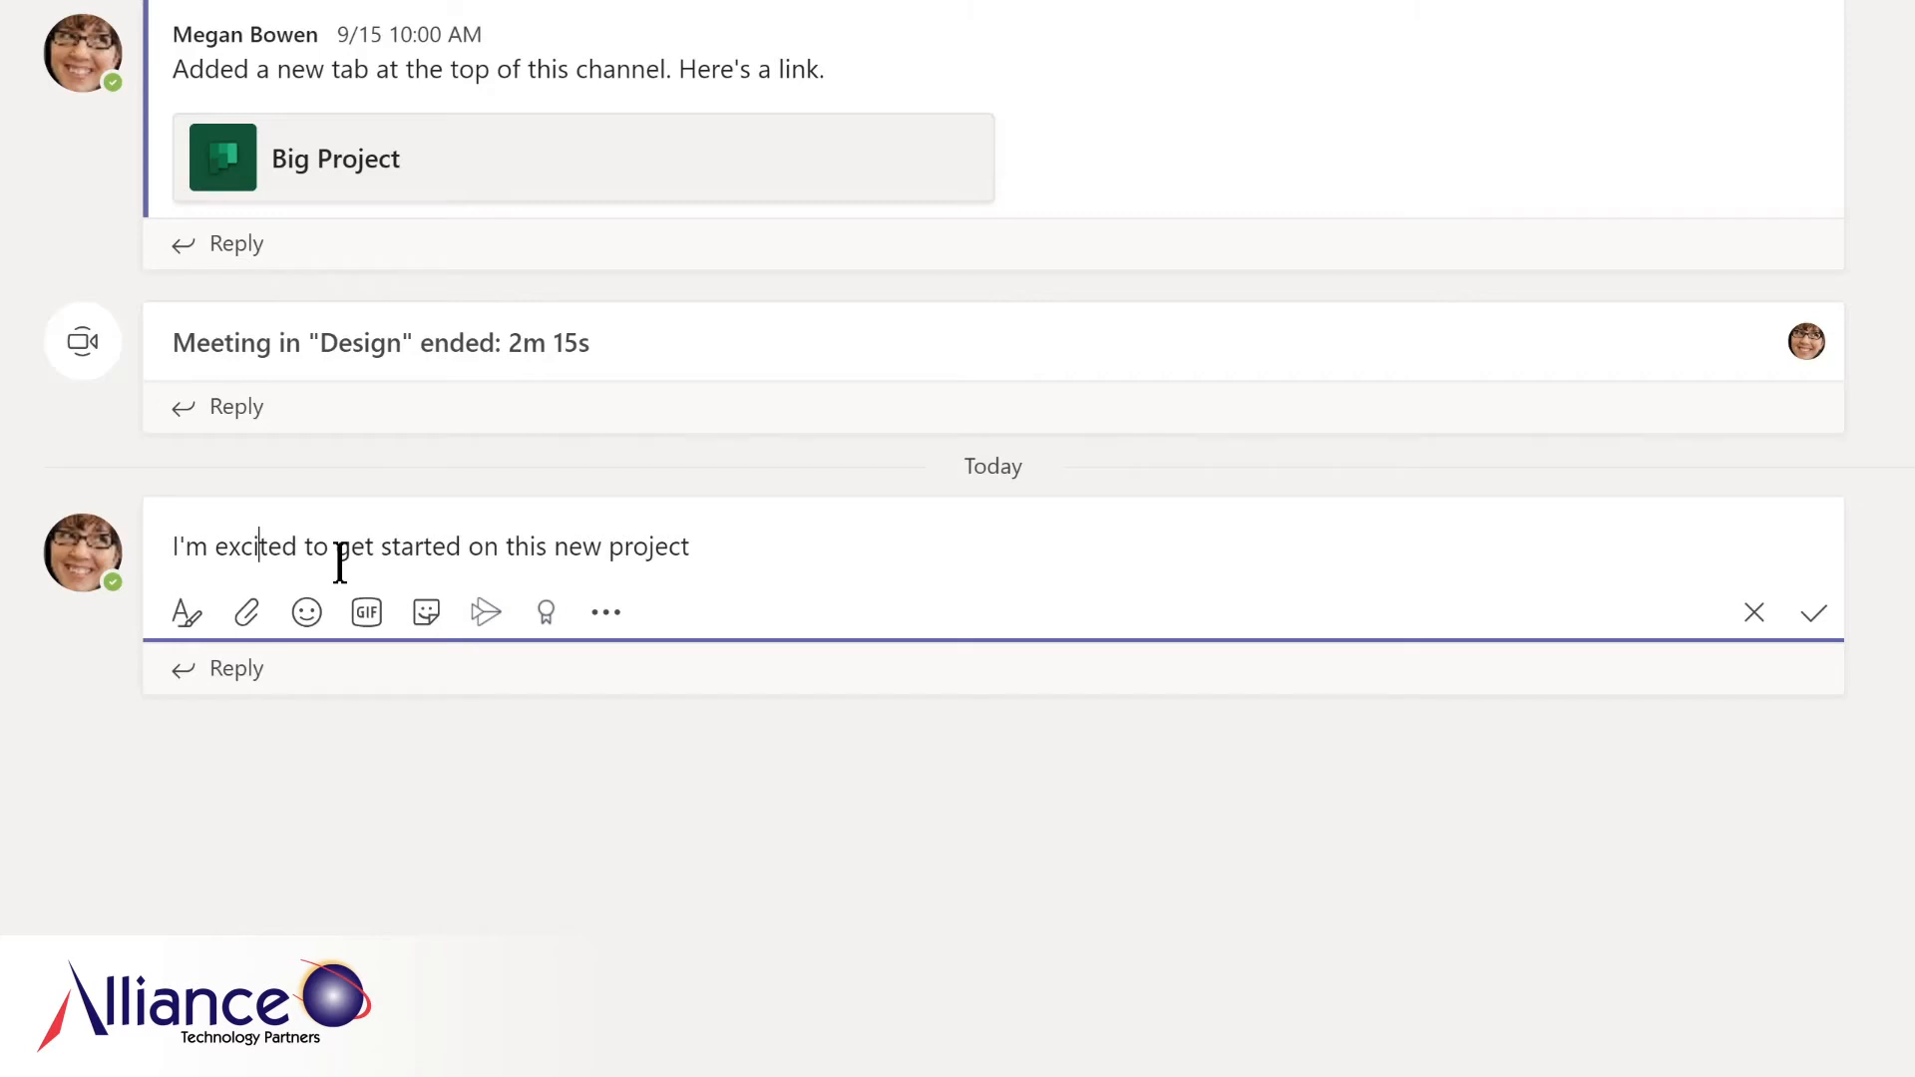
pyautogui.press('Home')
pyautogui.write('@')
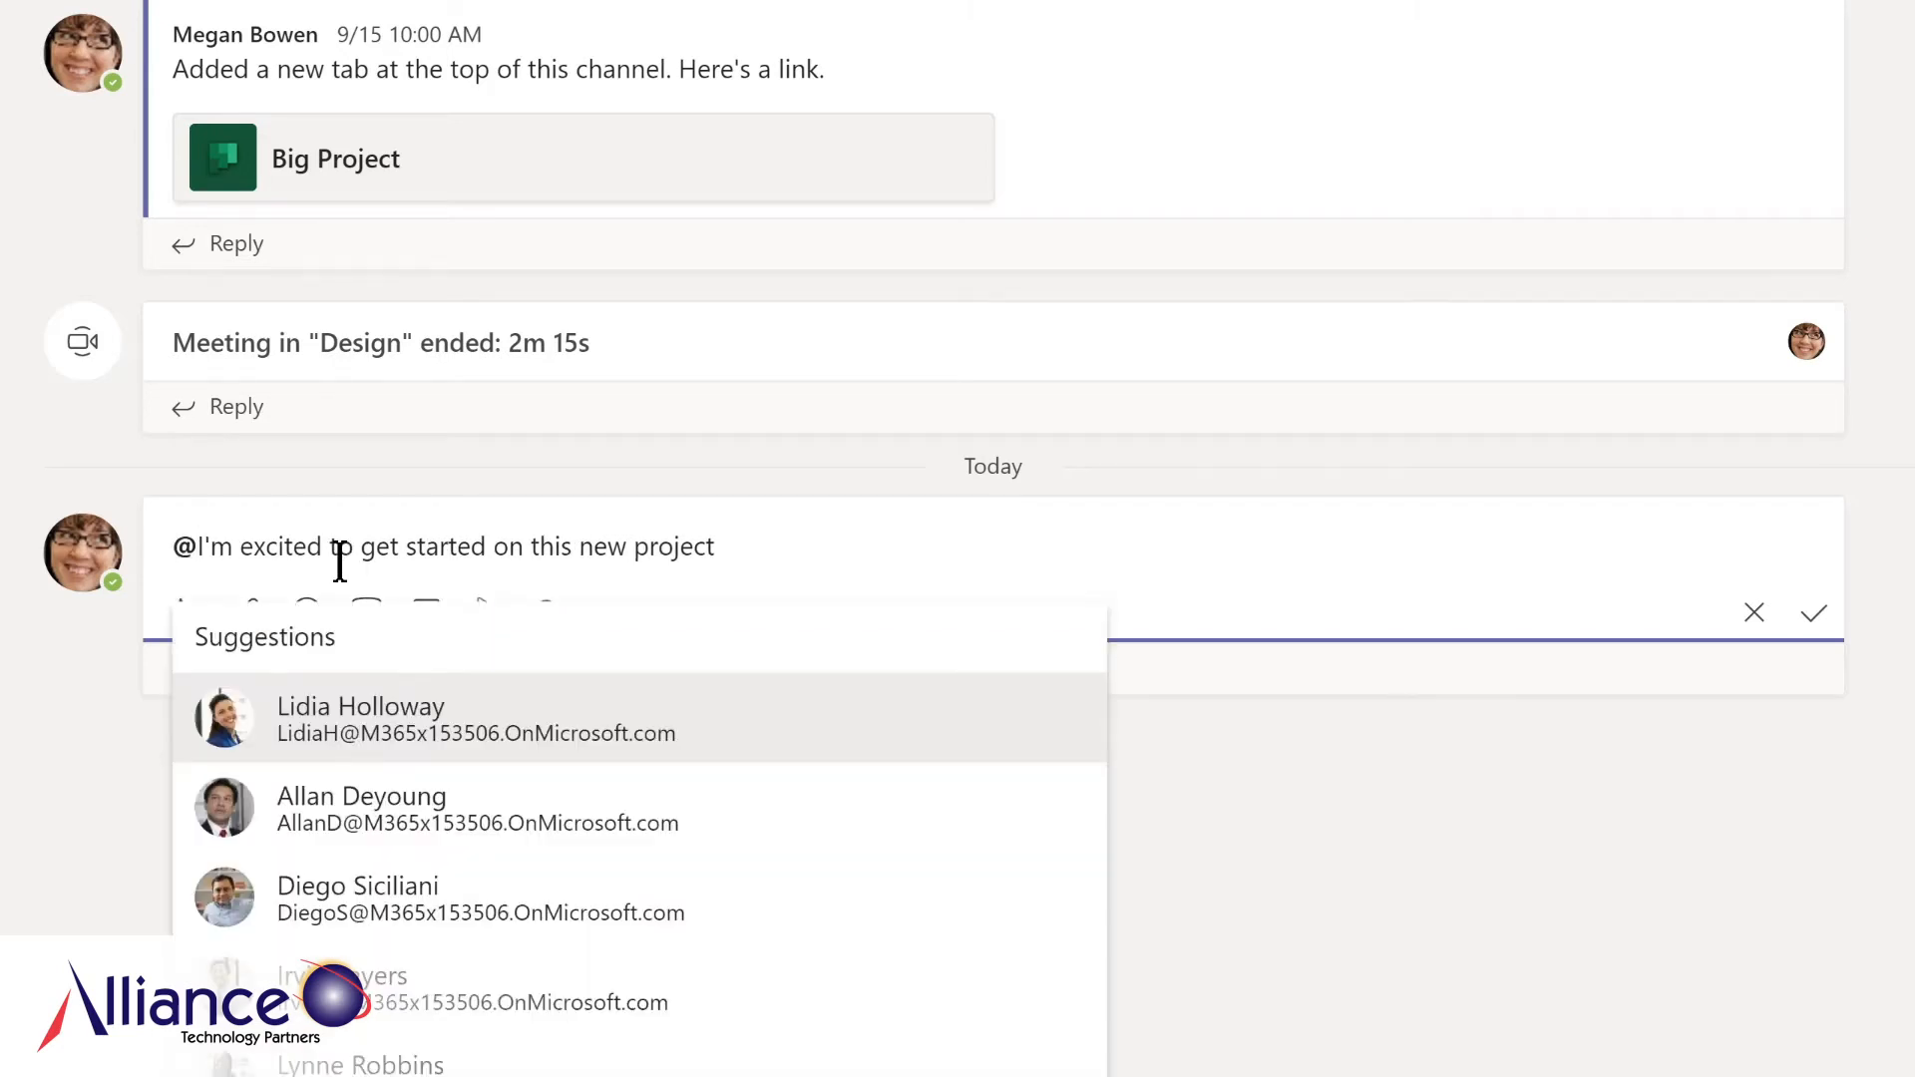
pyautogui.write('de')
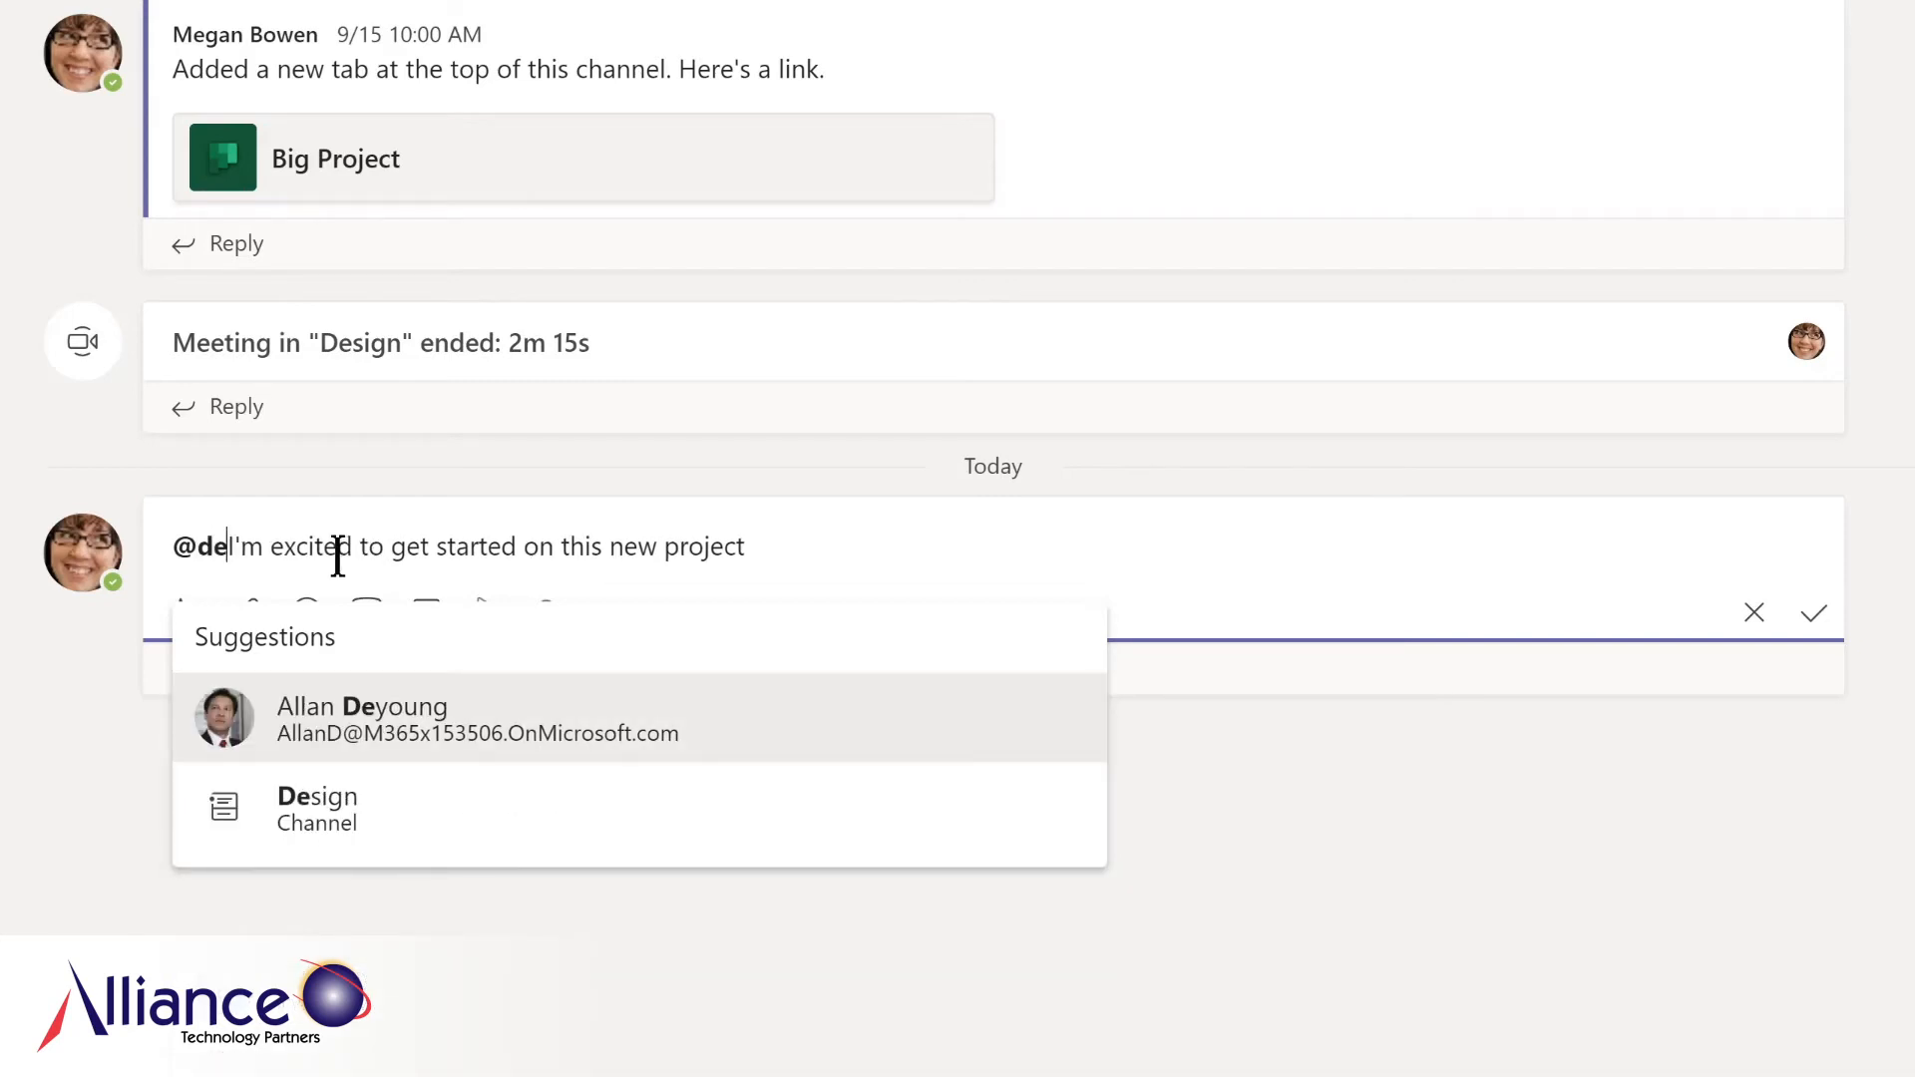
pyautogui.click(300, 810)
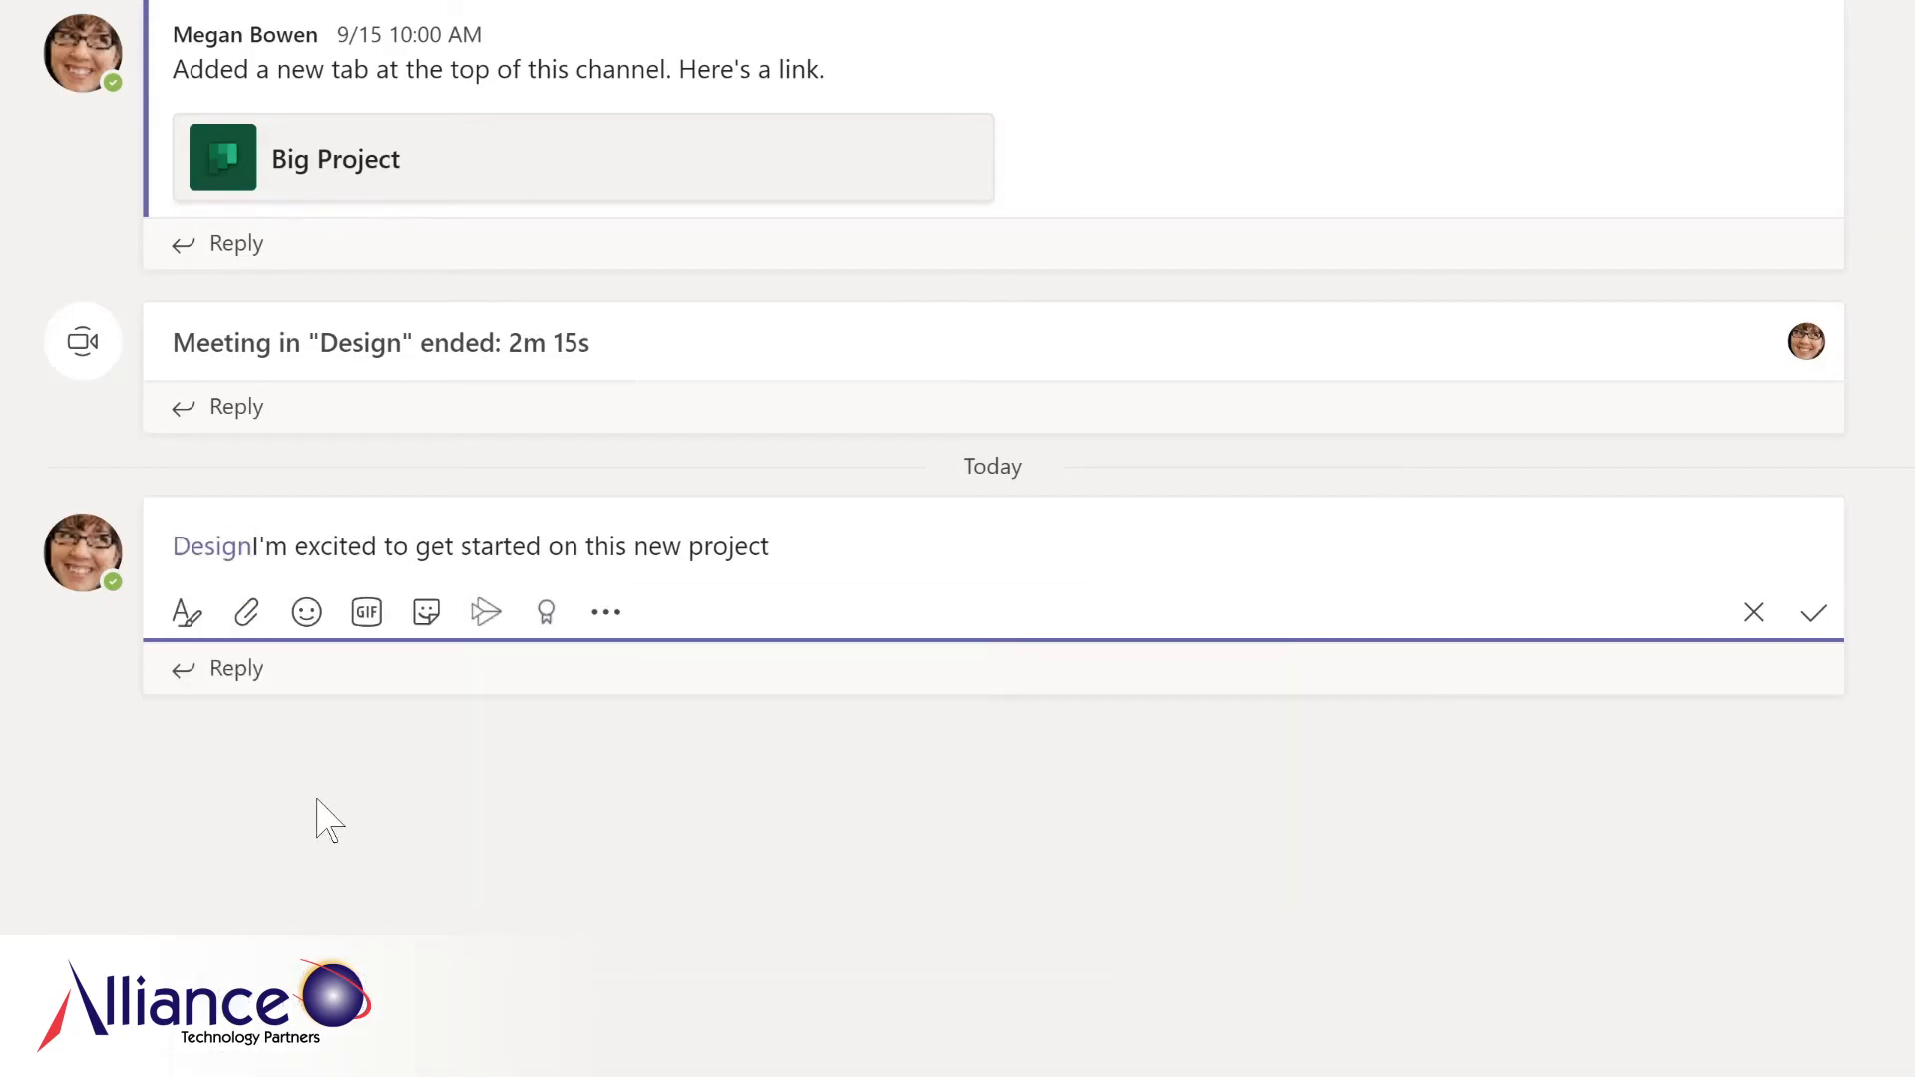
pyautogui.write(',')
# Insert "LMS" before "project", end the message with an exclamation mark, and save the edit
pyautogui.click(727, 560)
pyautogui.write('LMS')
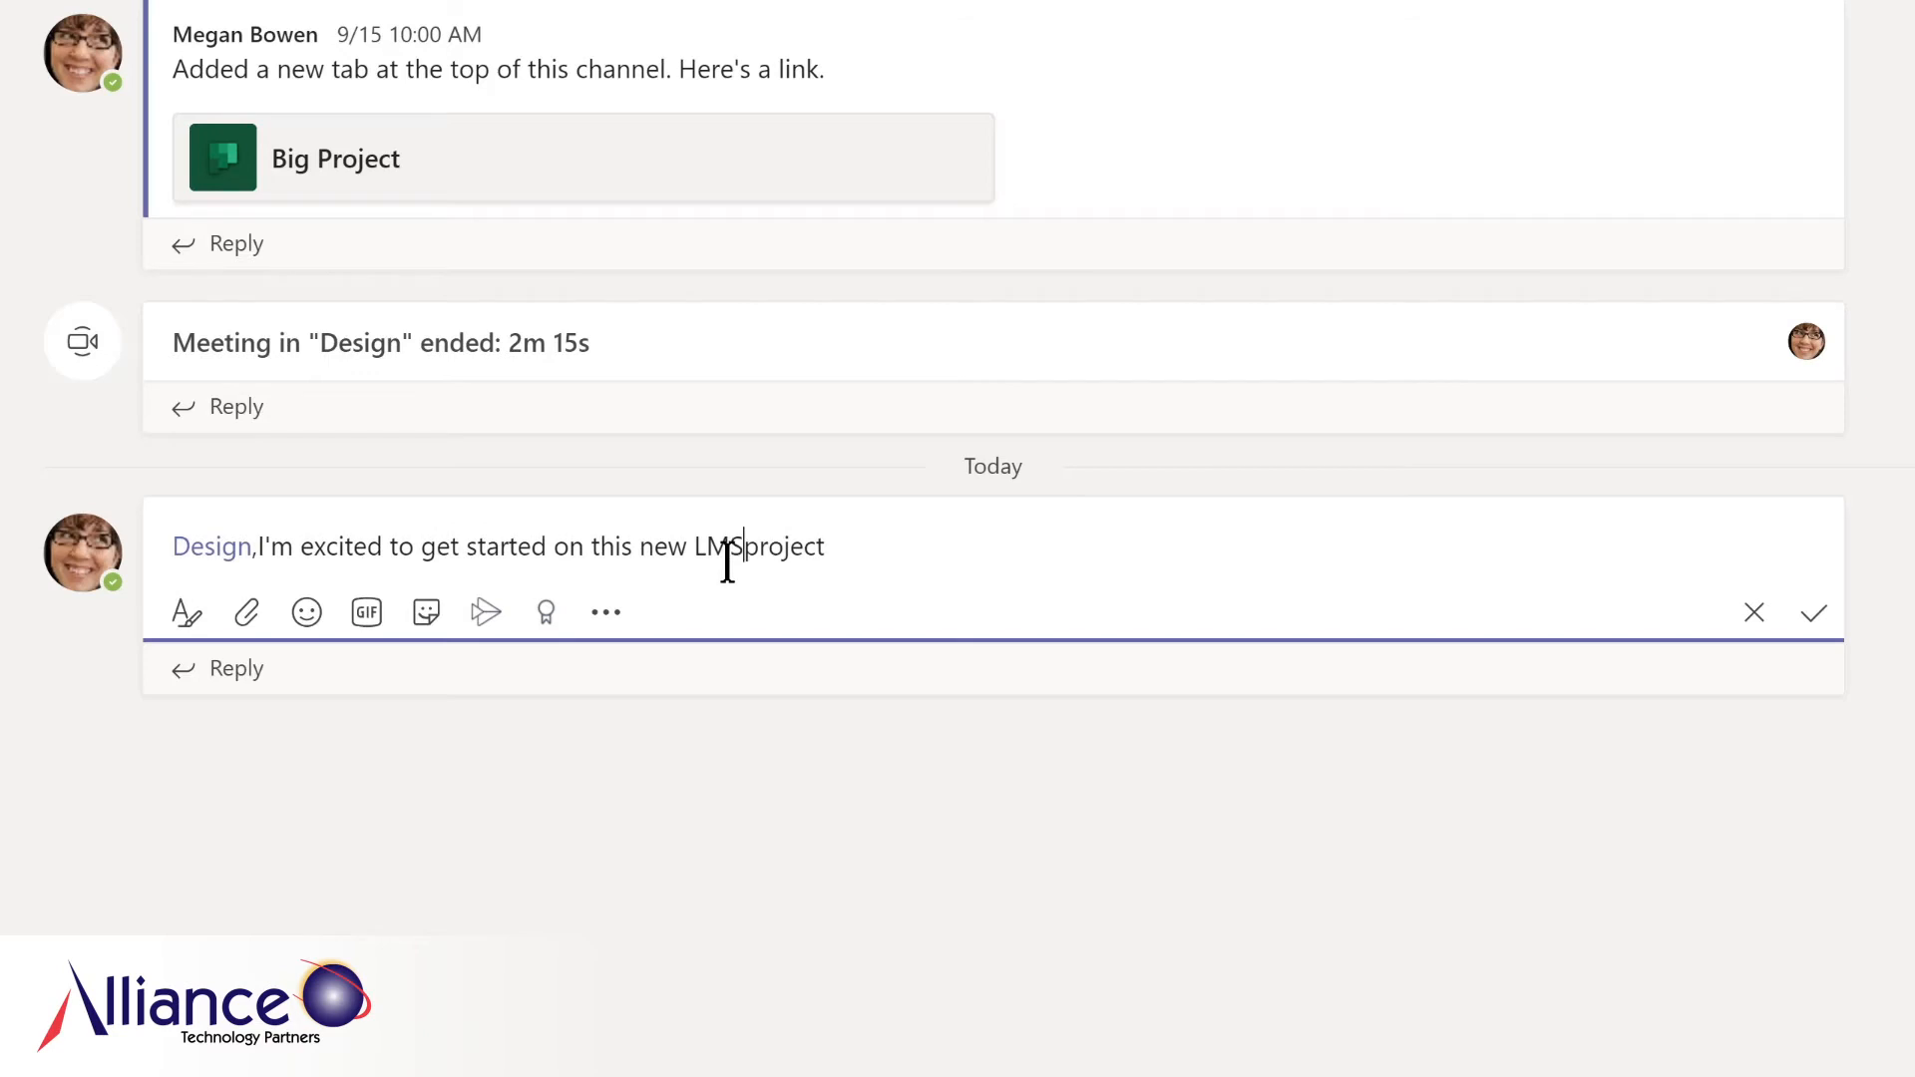
pyautogui.press('End')
pyautogui.write('!')
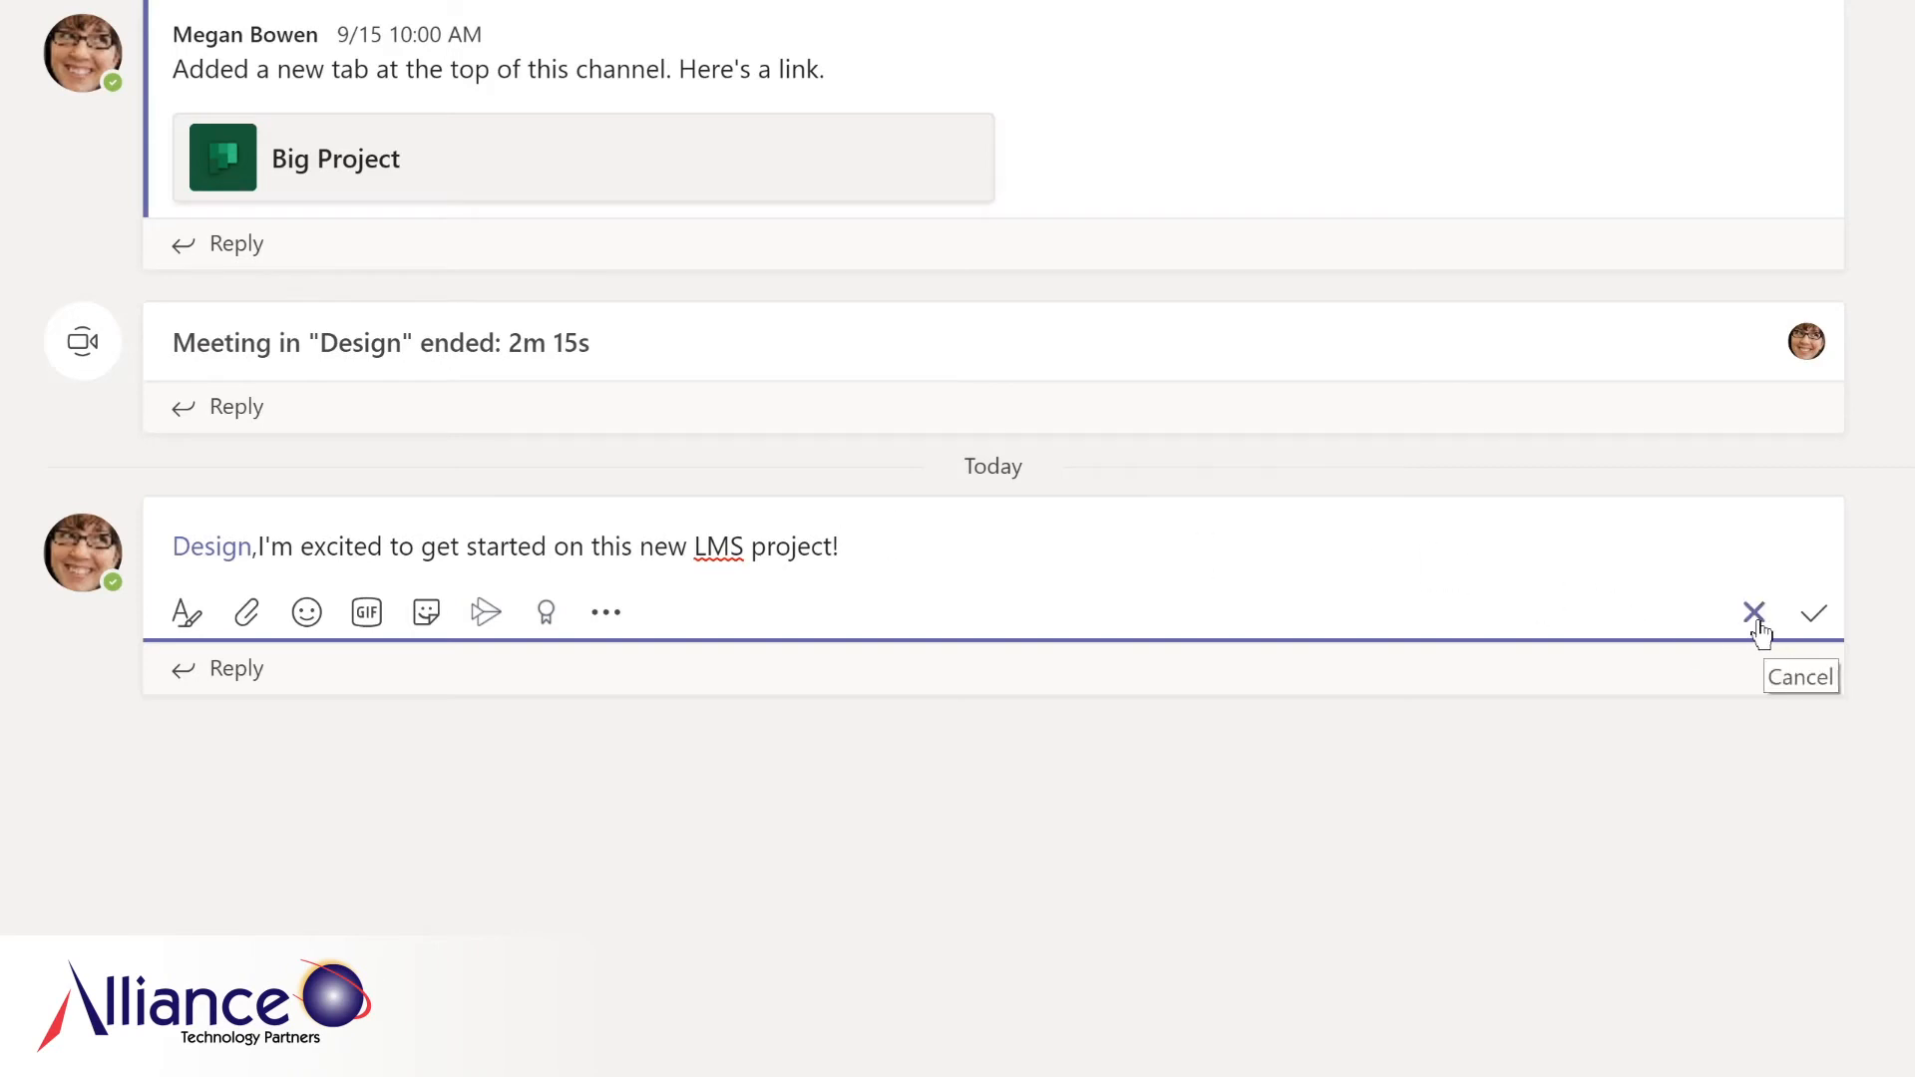
pyautogui.click(1815, 618)
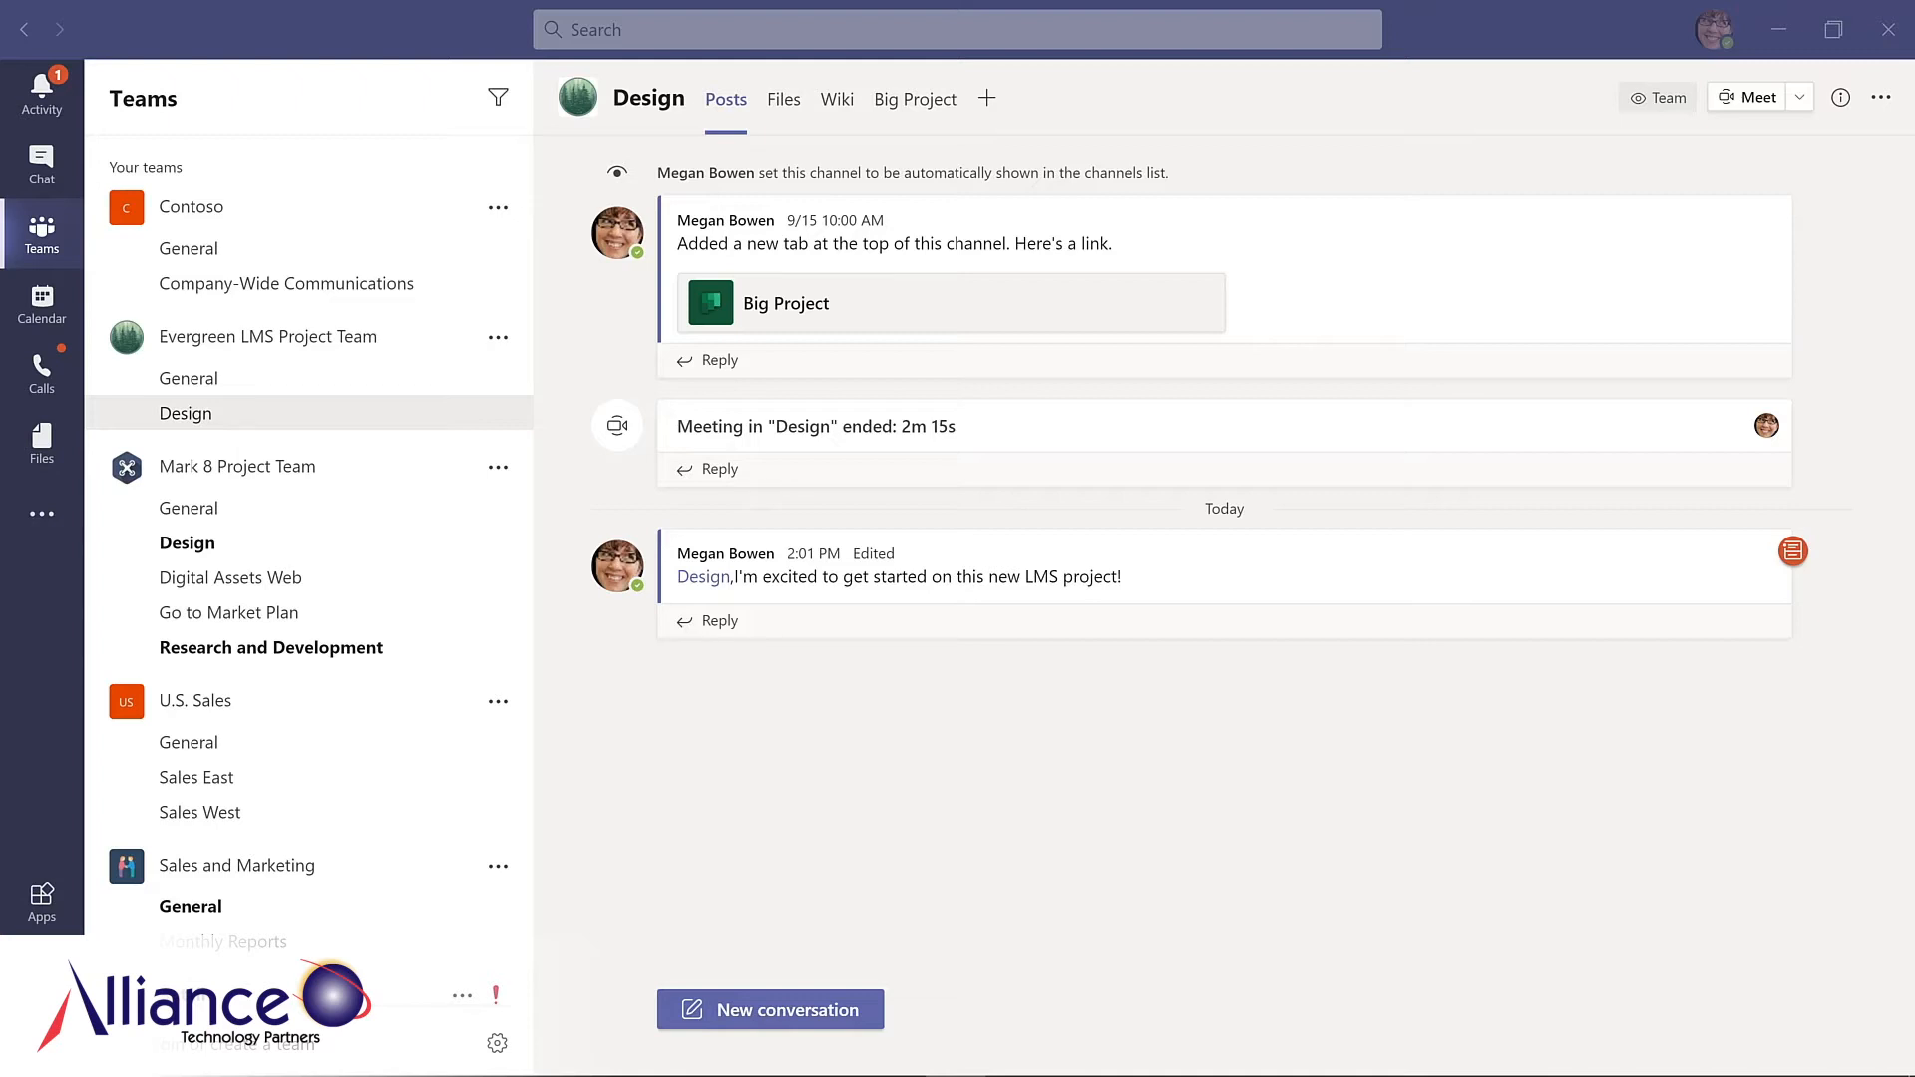
# Create a private channel named "Budget and Financials" in the Evergreen LMS Project Team
pyautogui.click(498, 341)
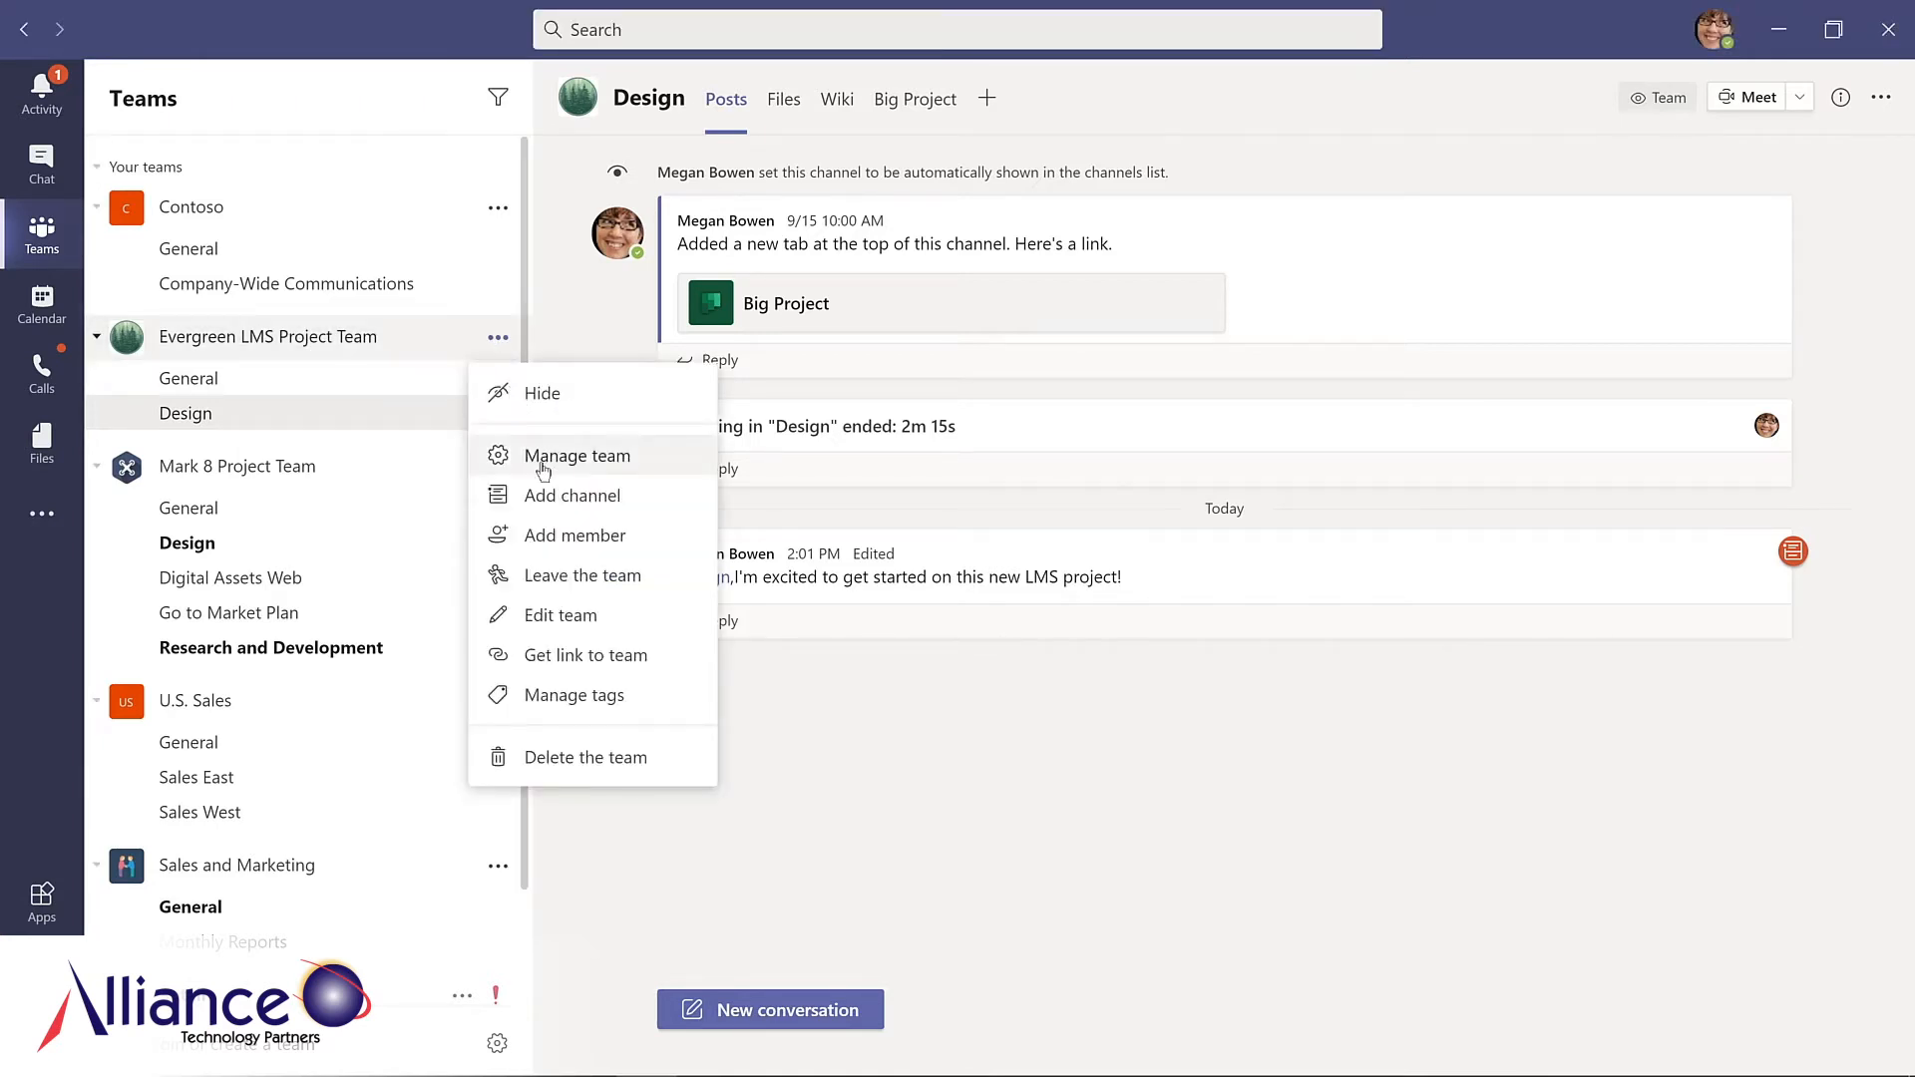
pyautogui.click(557, 501)
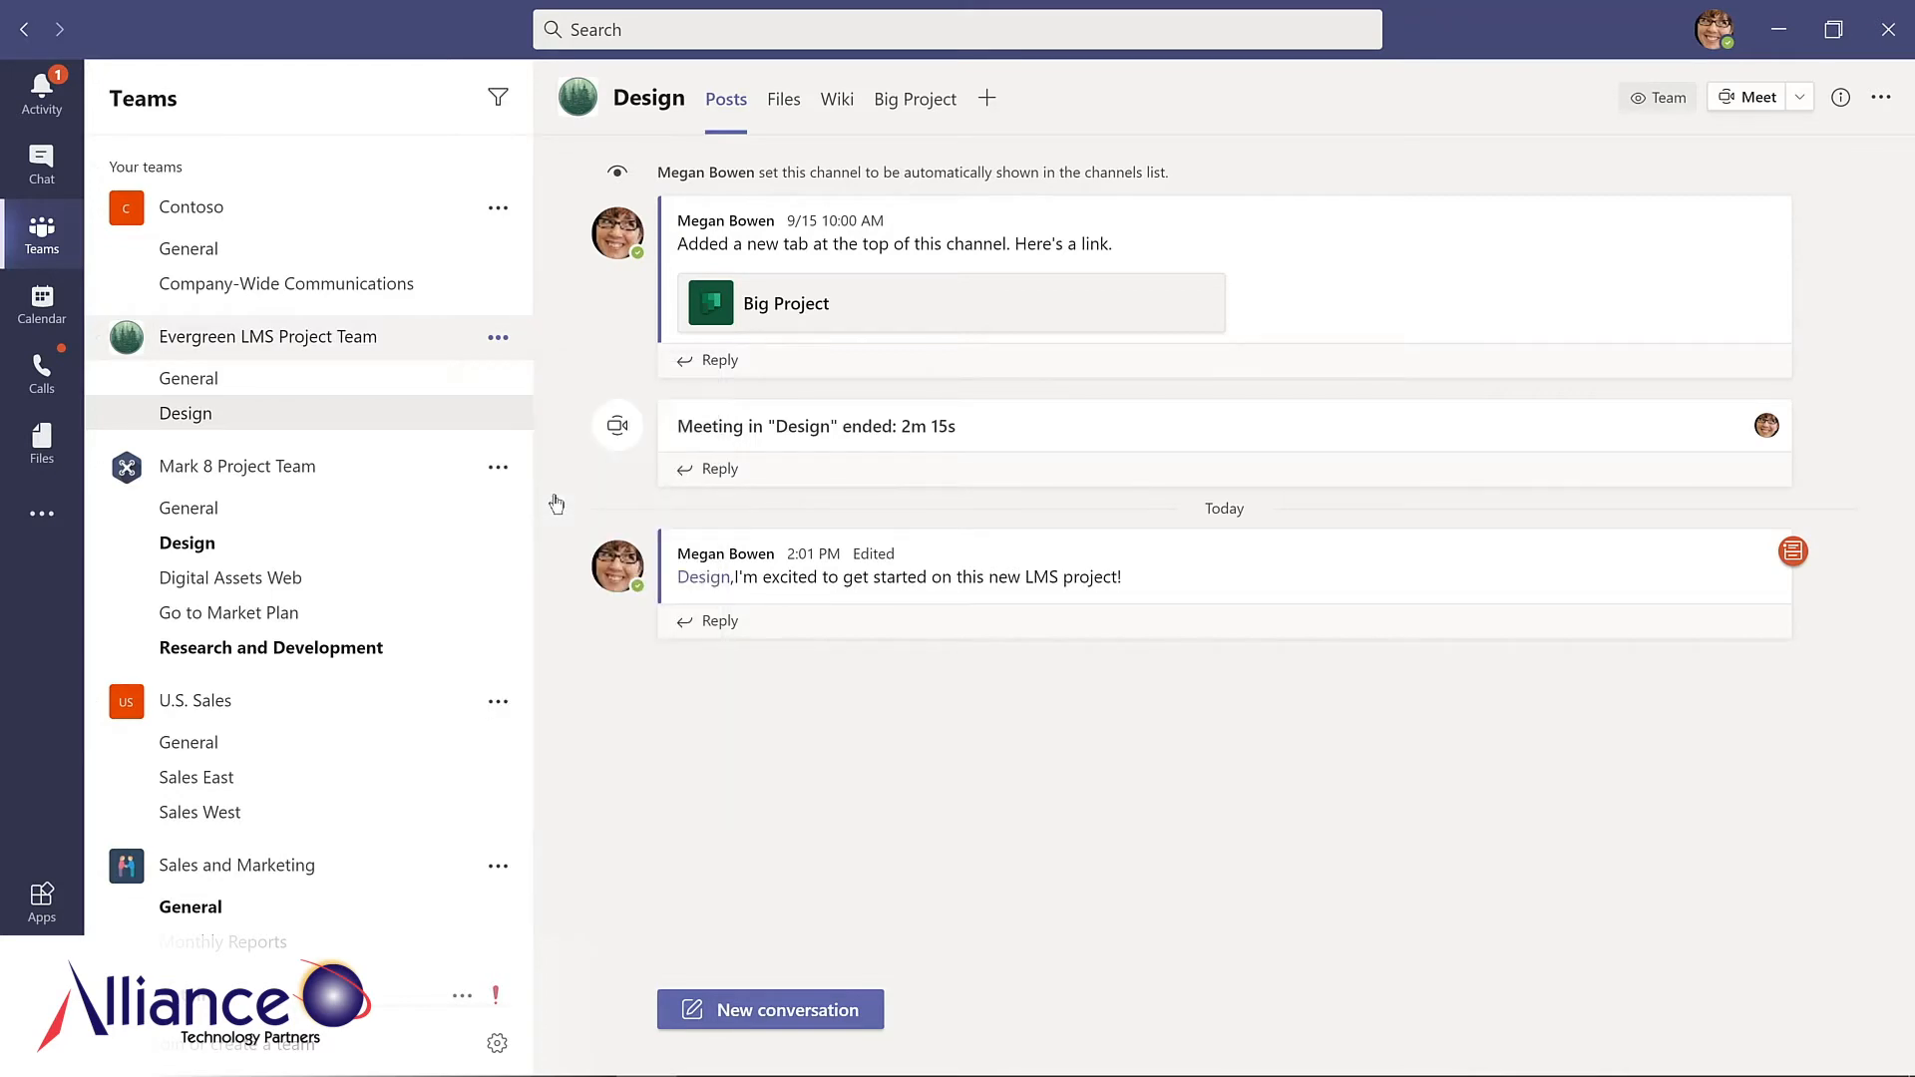
pyautogui.write('Budget and Financials')
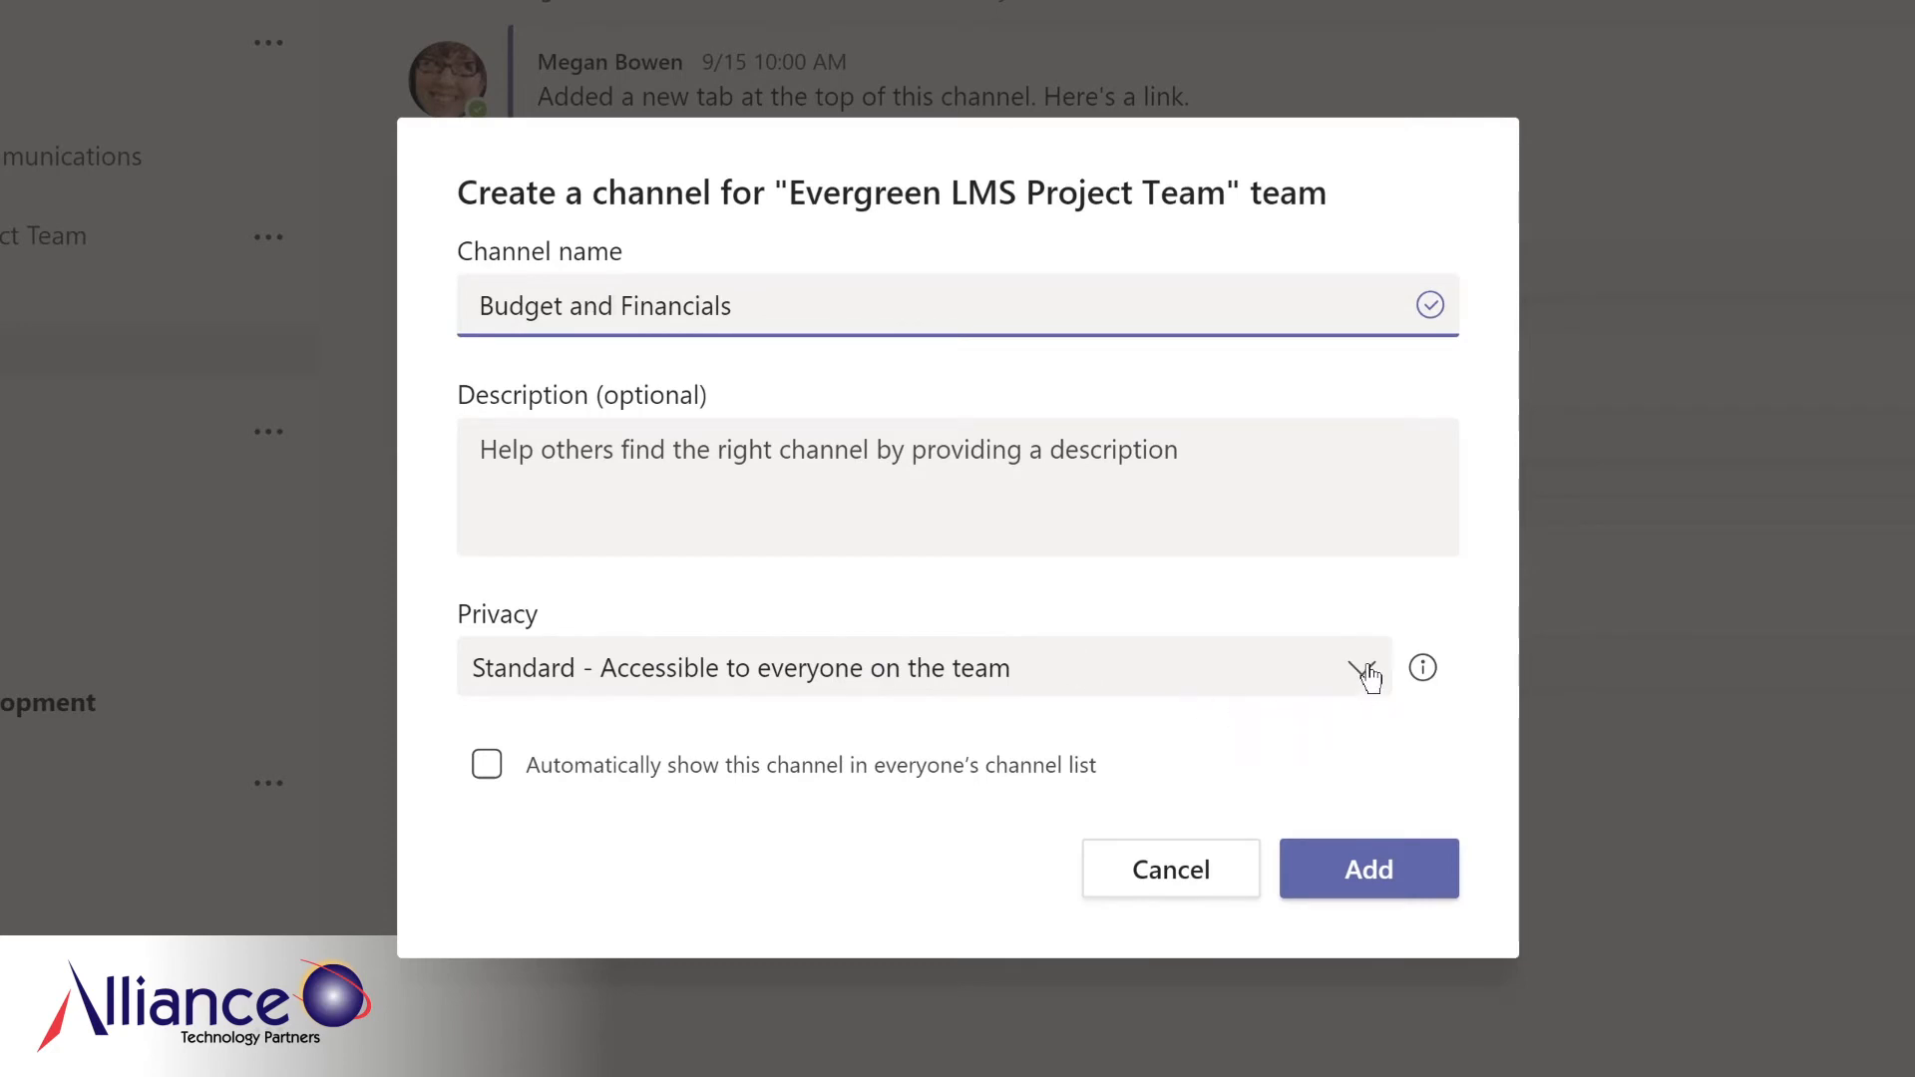
pyautogui.click(1361, 675)
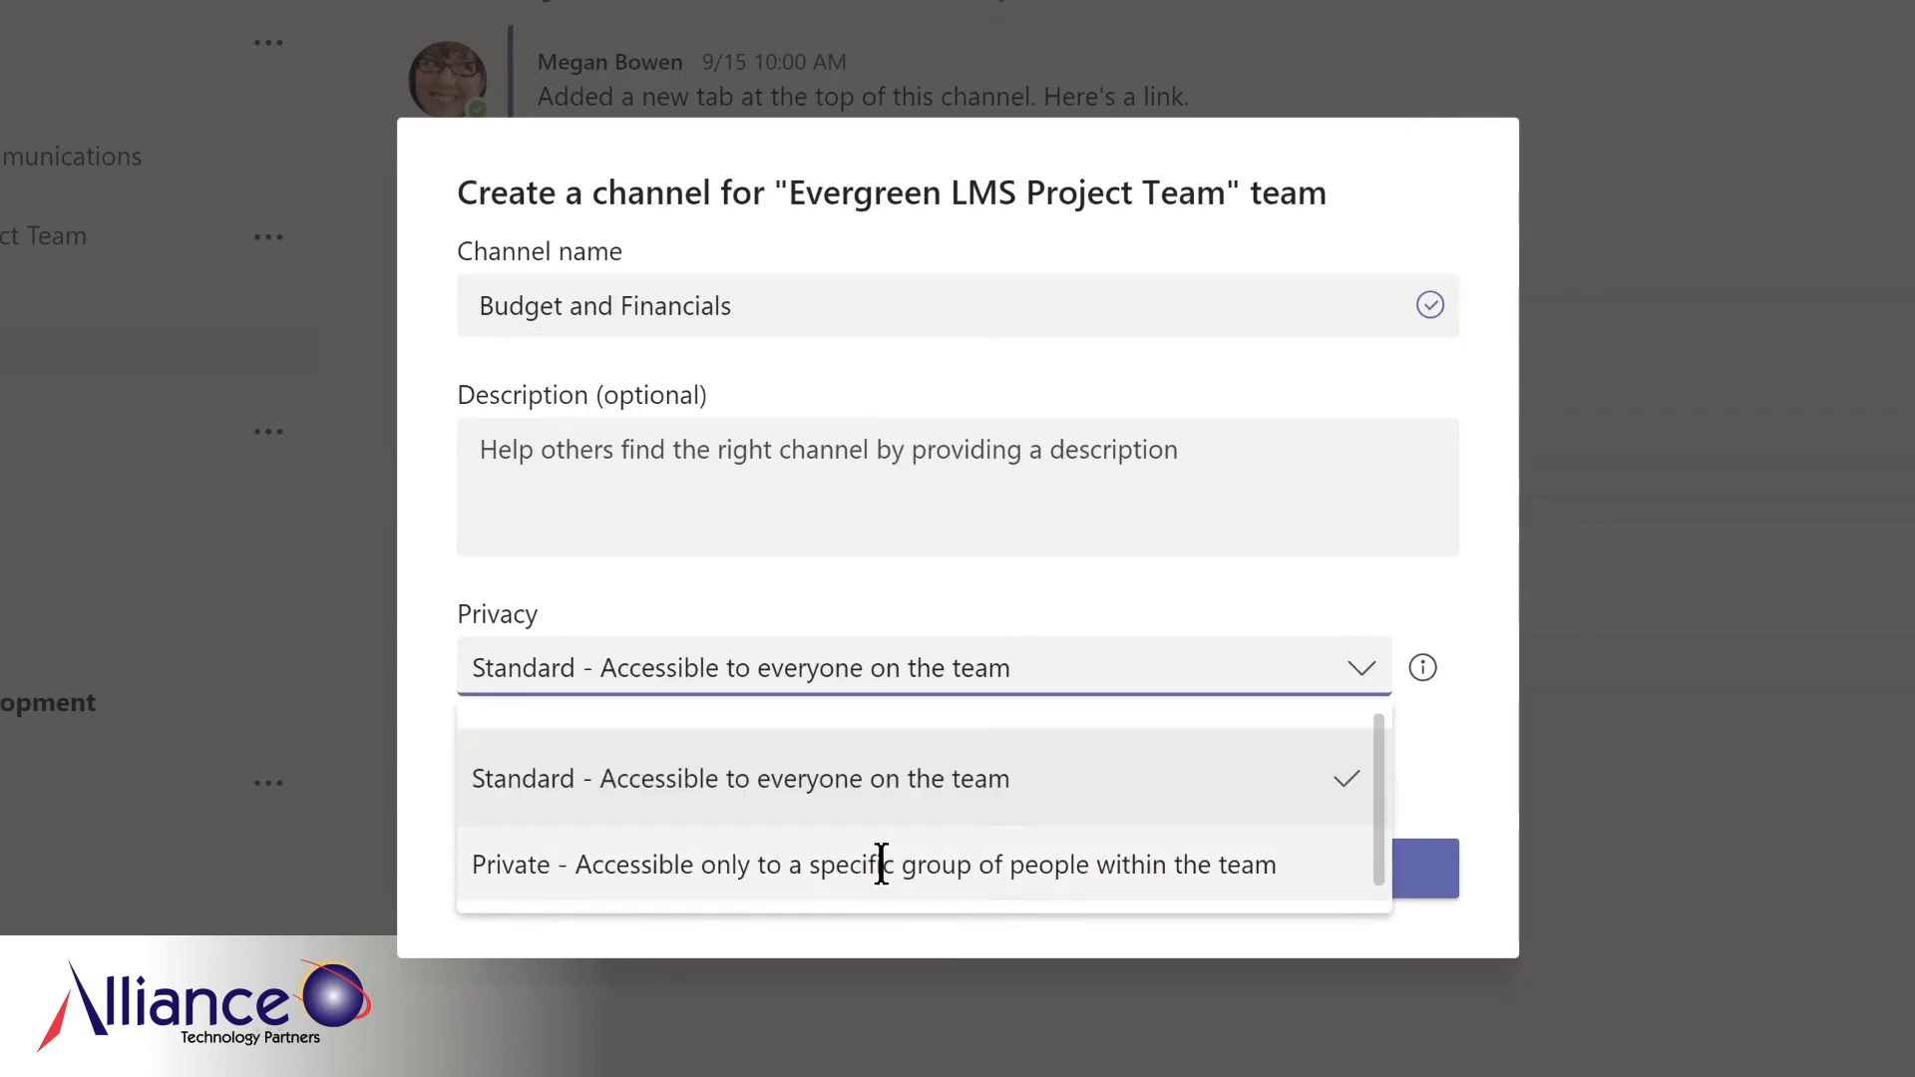
pyautogui.click(882, 864)
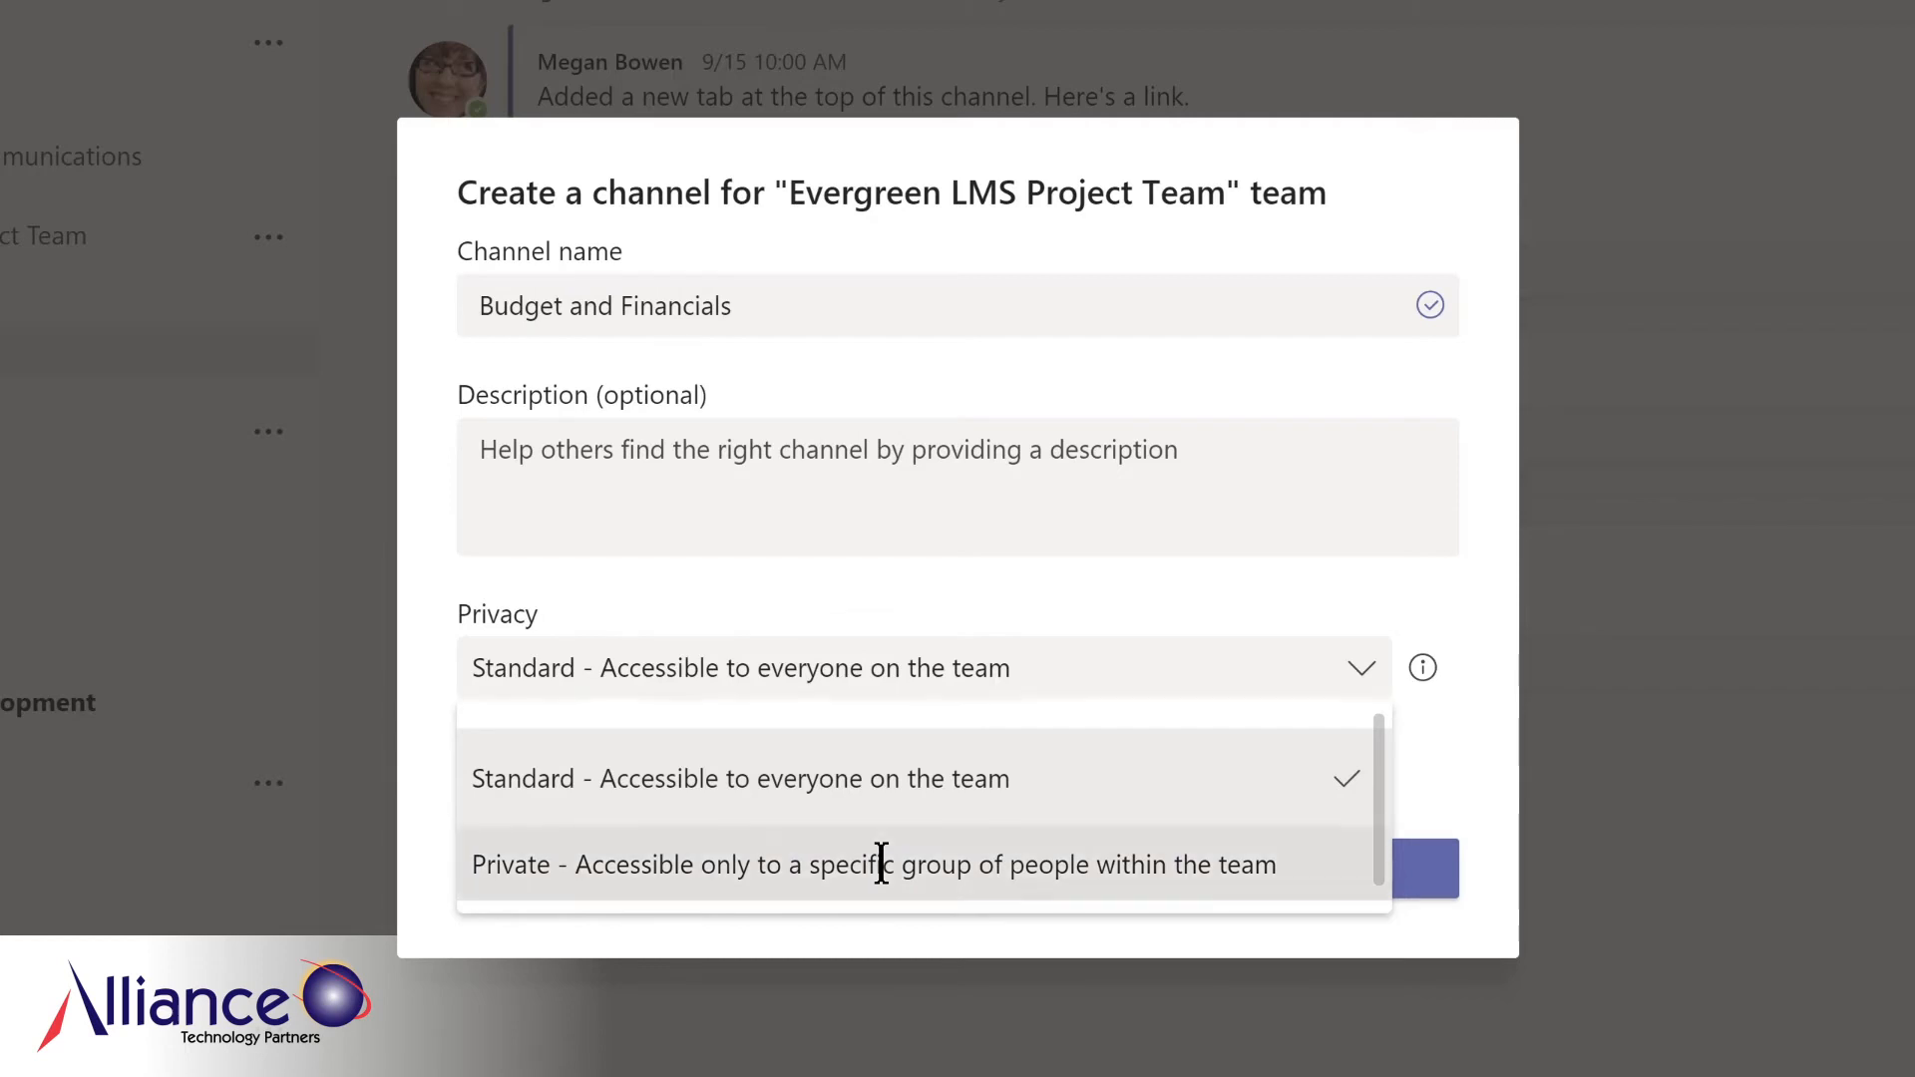
pyautogui.click(1341, 886)
# Add the product manager and the director as members of the Budget and Financials channel
pyautogui.write('lidia')
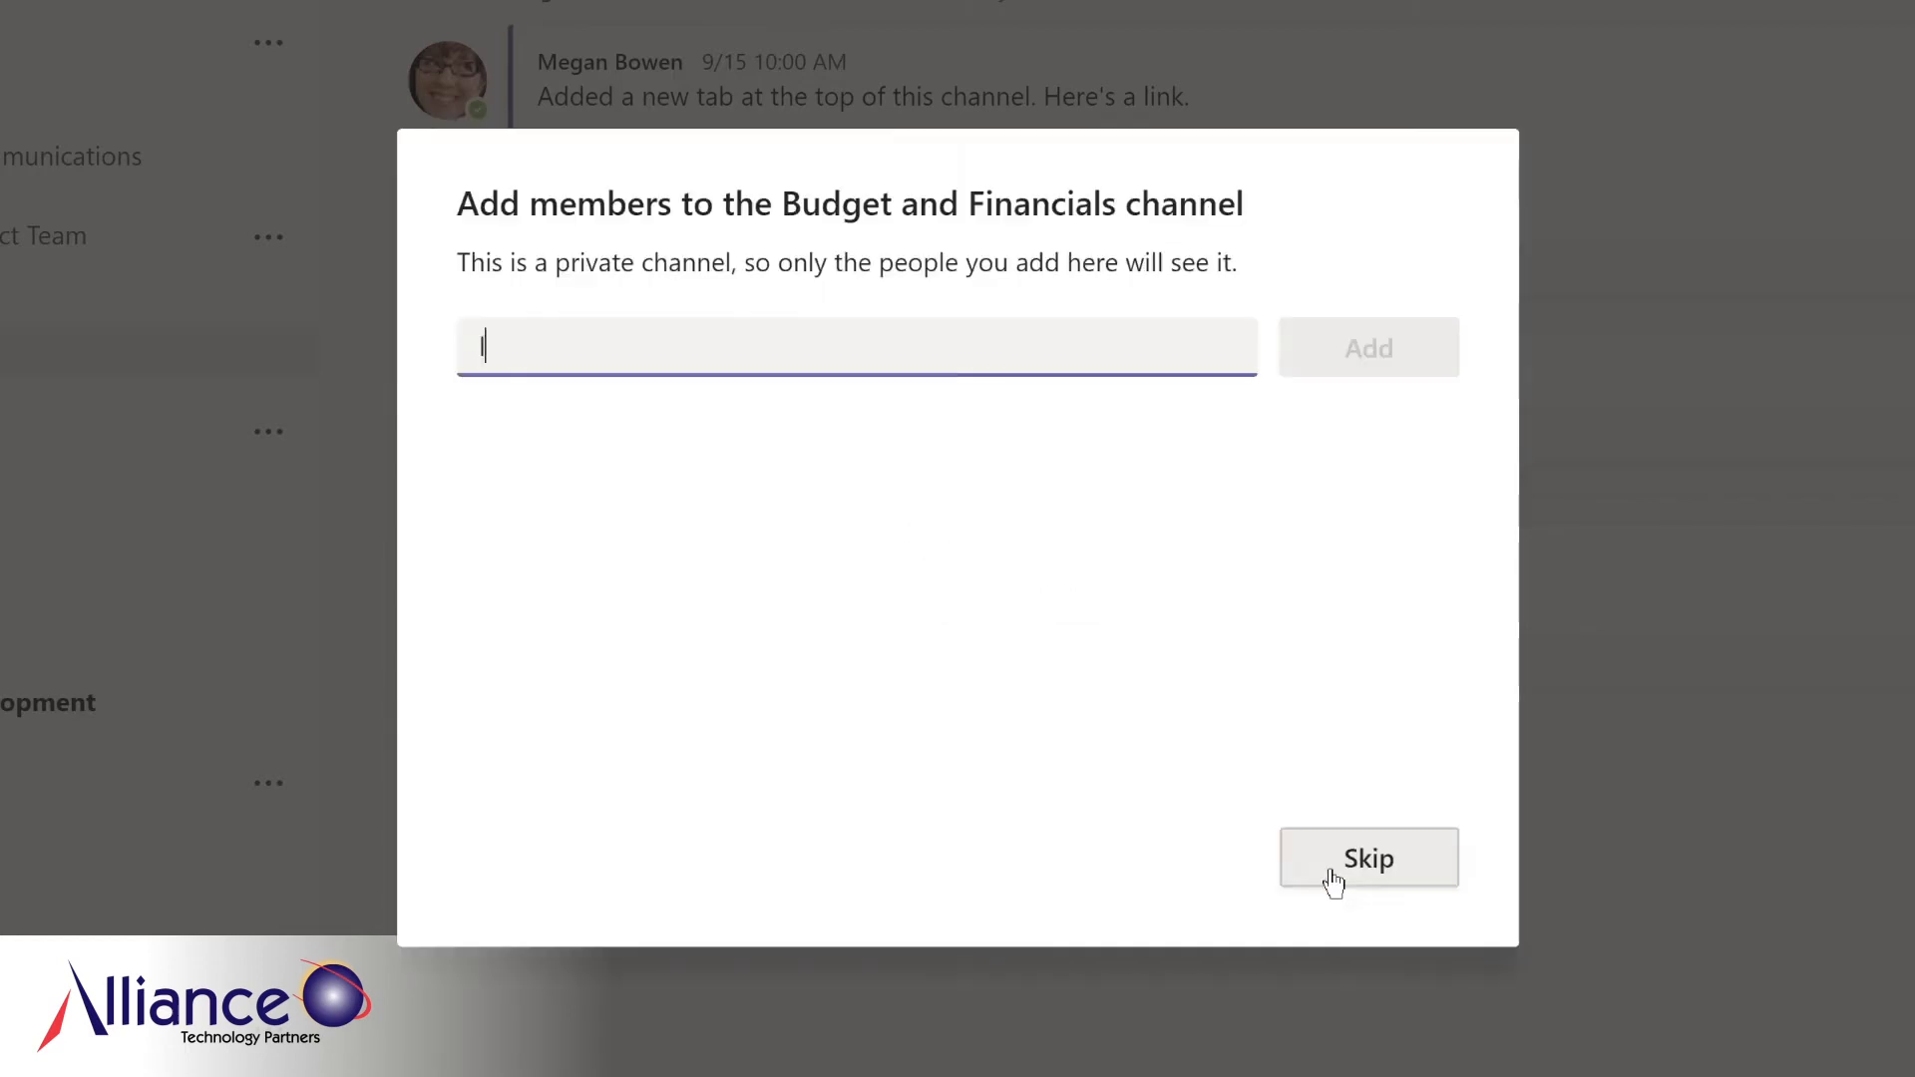
pyautogui.press('Return')
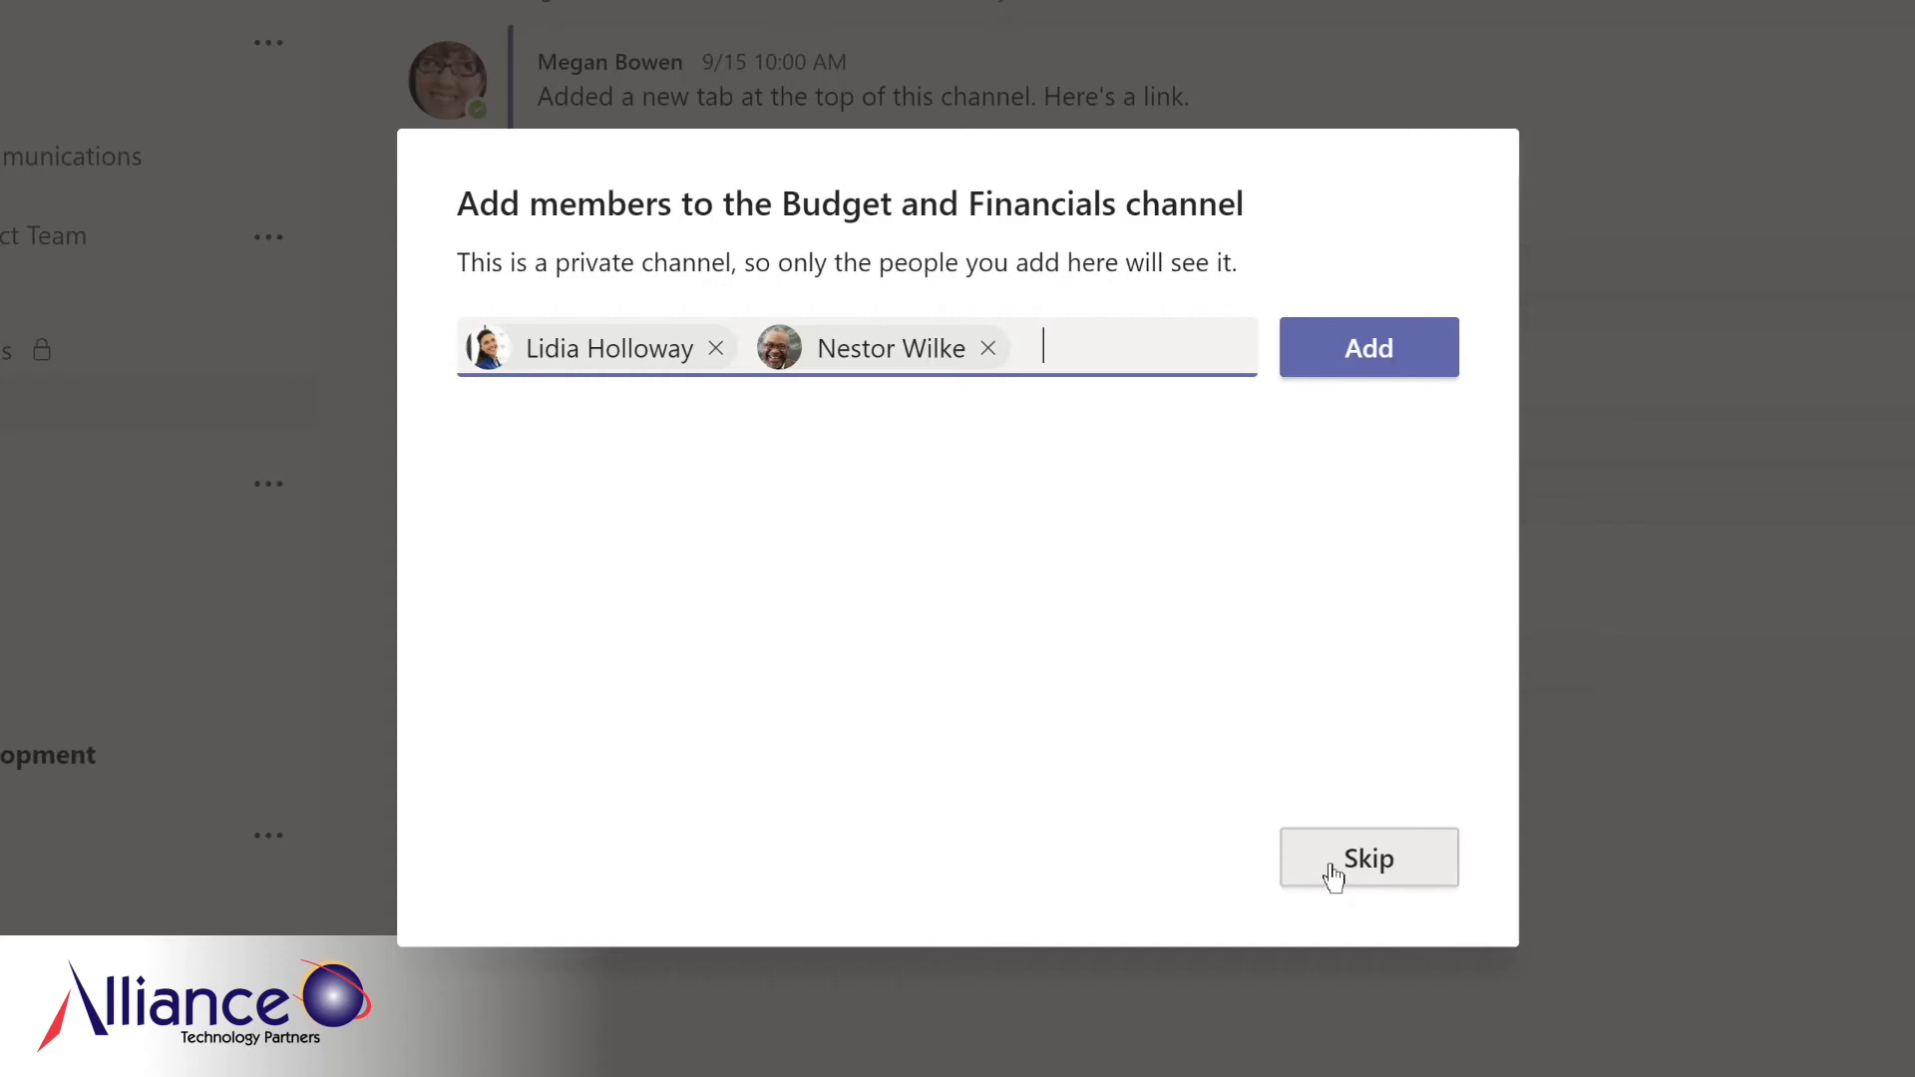
pyautogui.click(1345, 357)
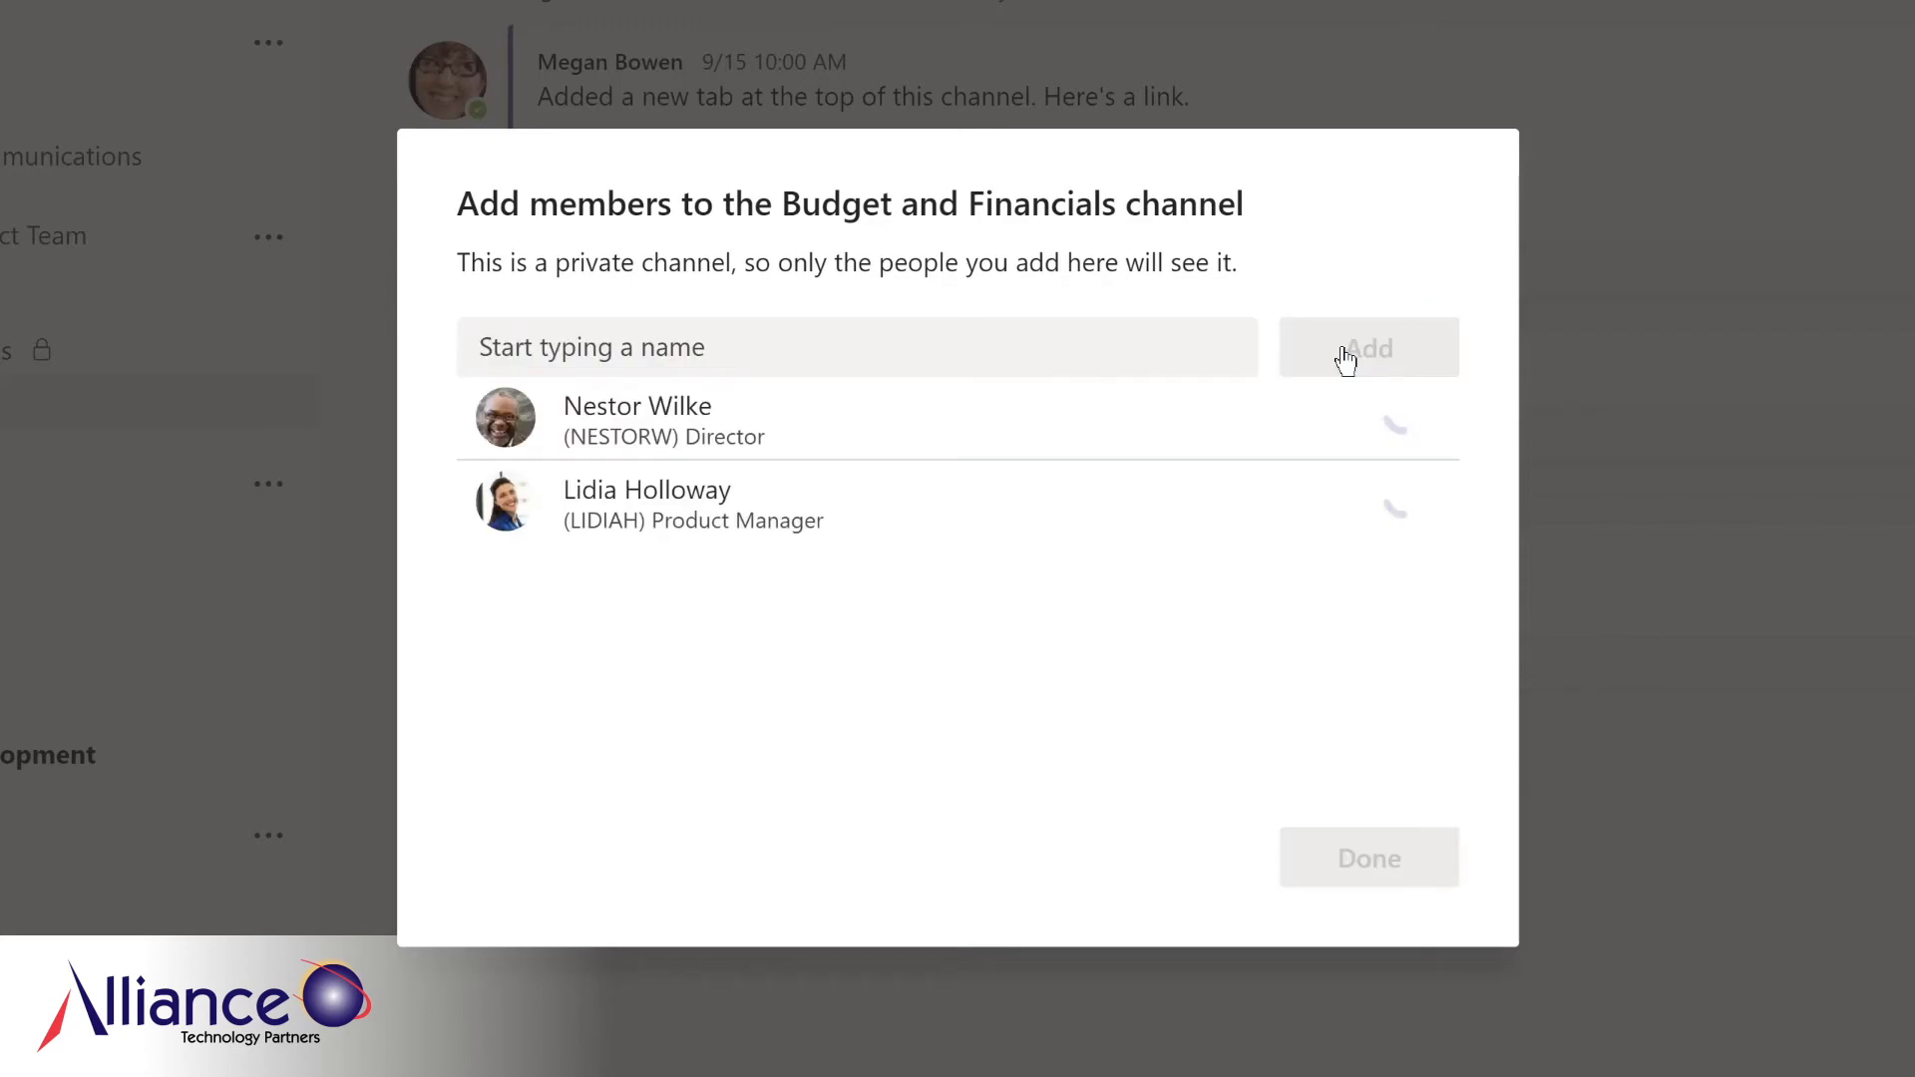
# Set the role of both added members to Owner and finish the channel setup
pyautogui.click(1347, 427)
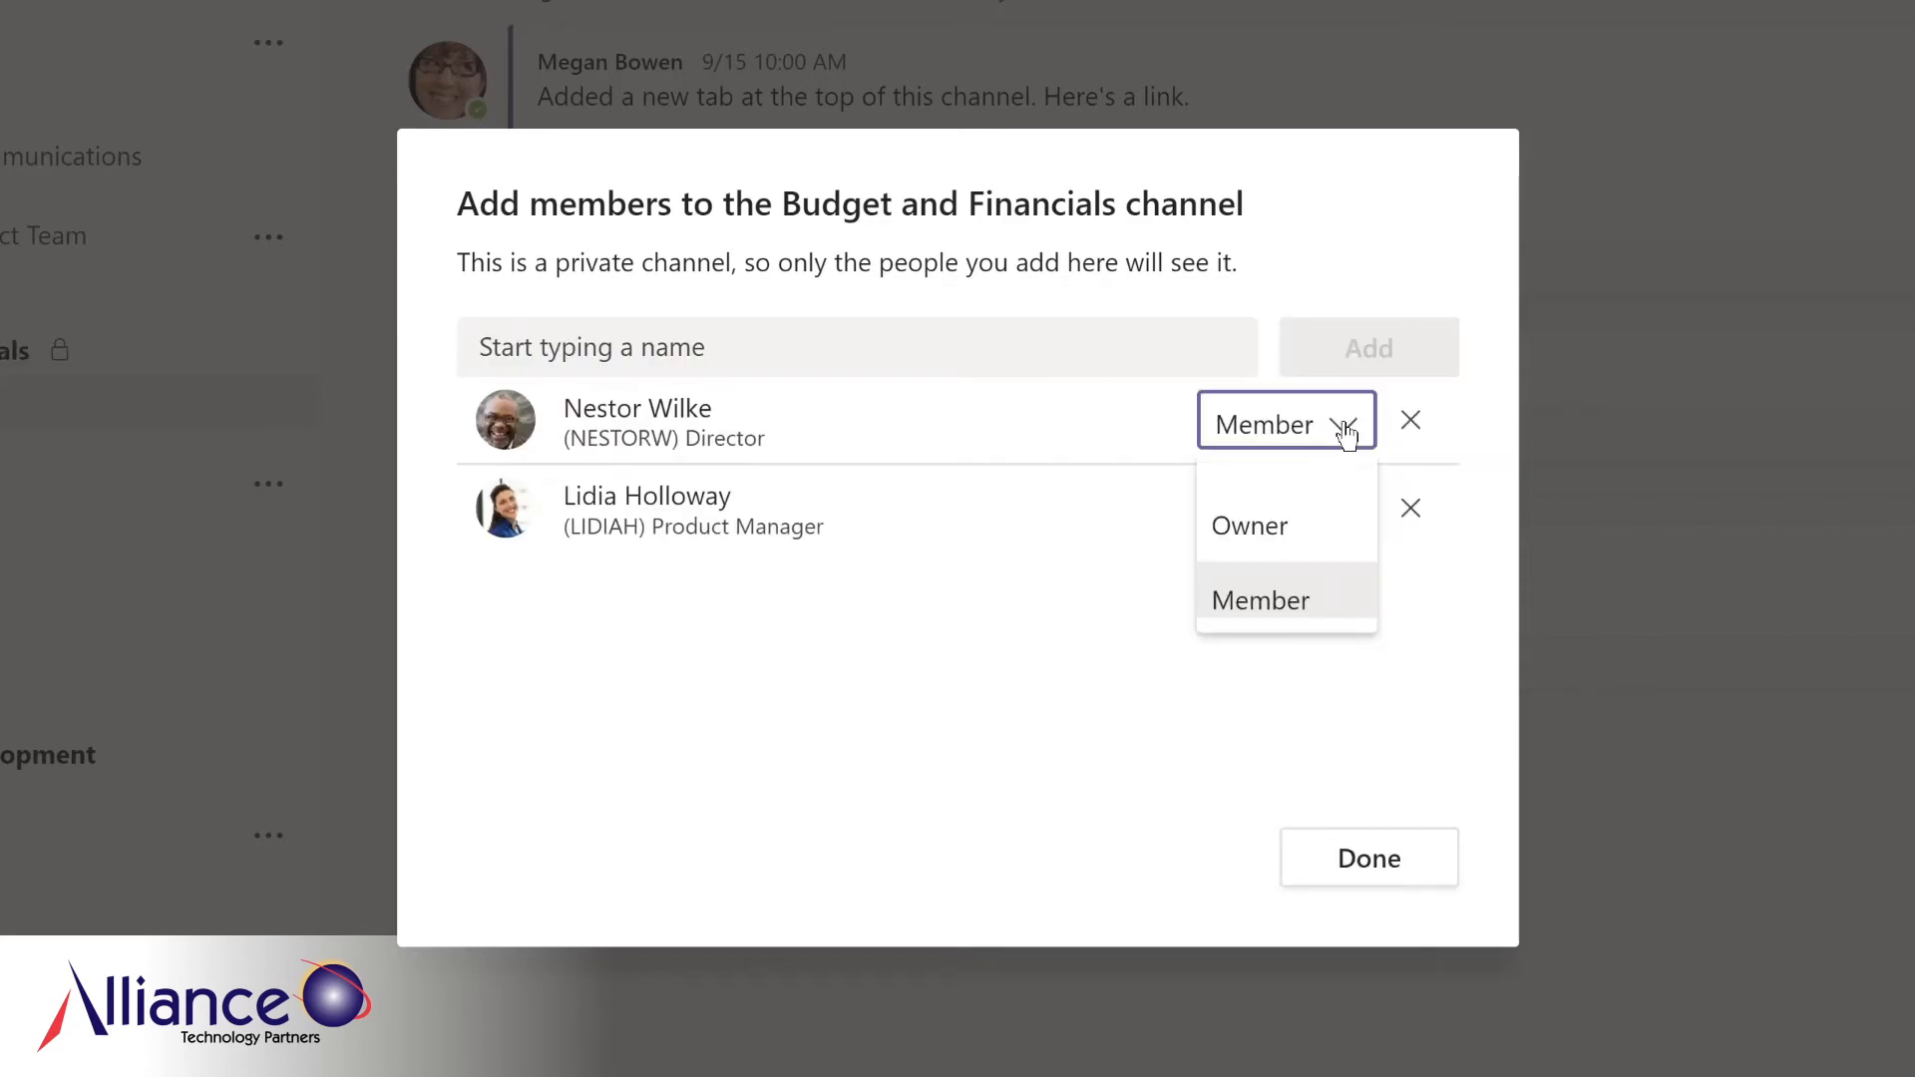
pyautogui.click(1286, 520)
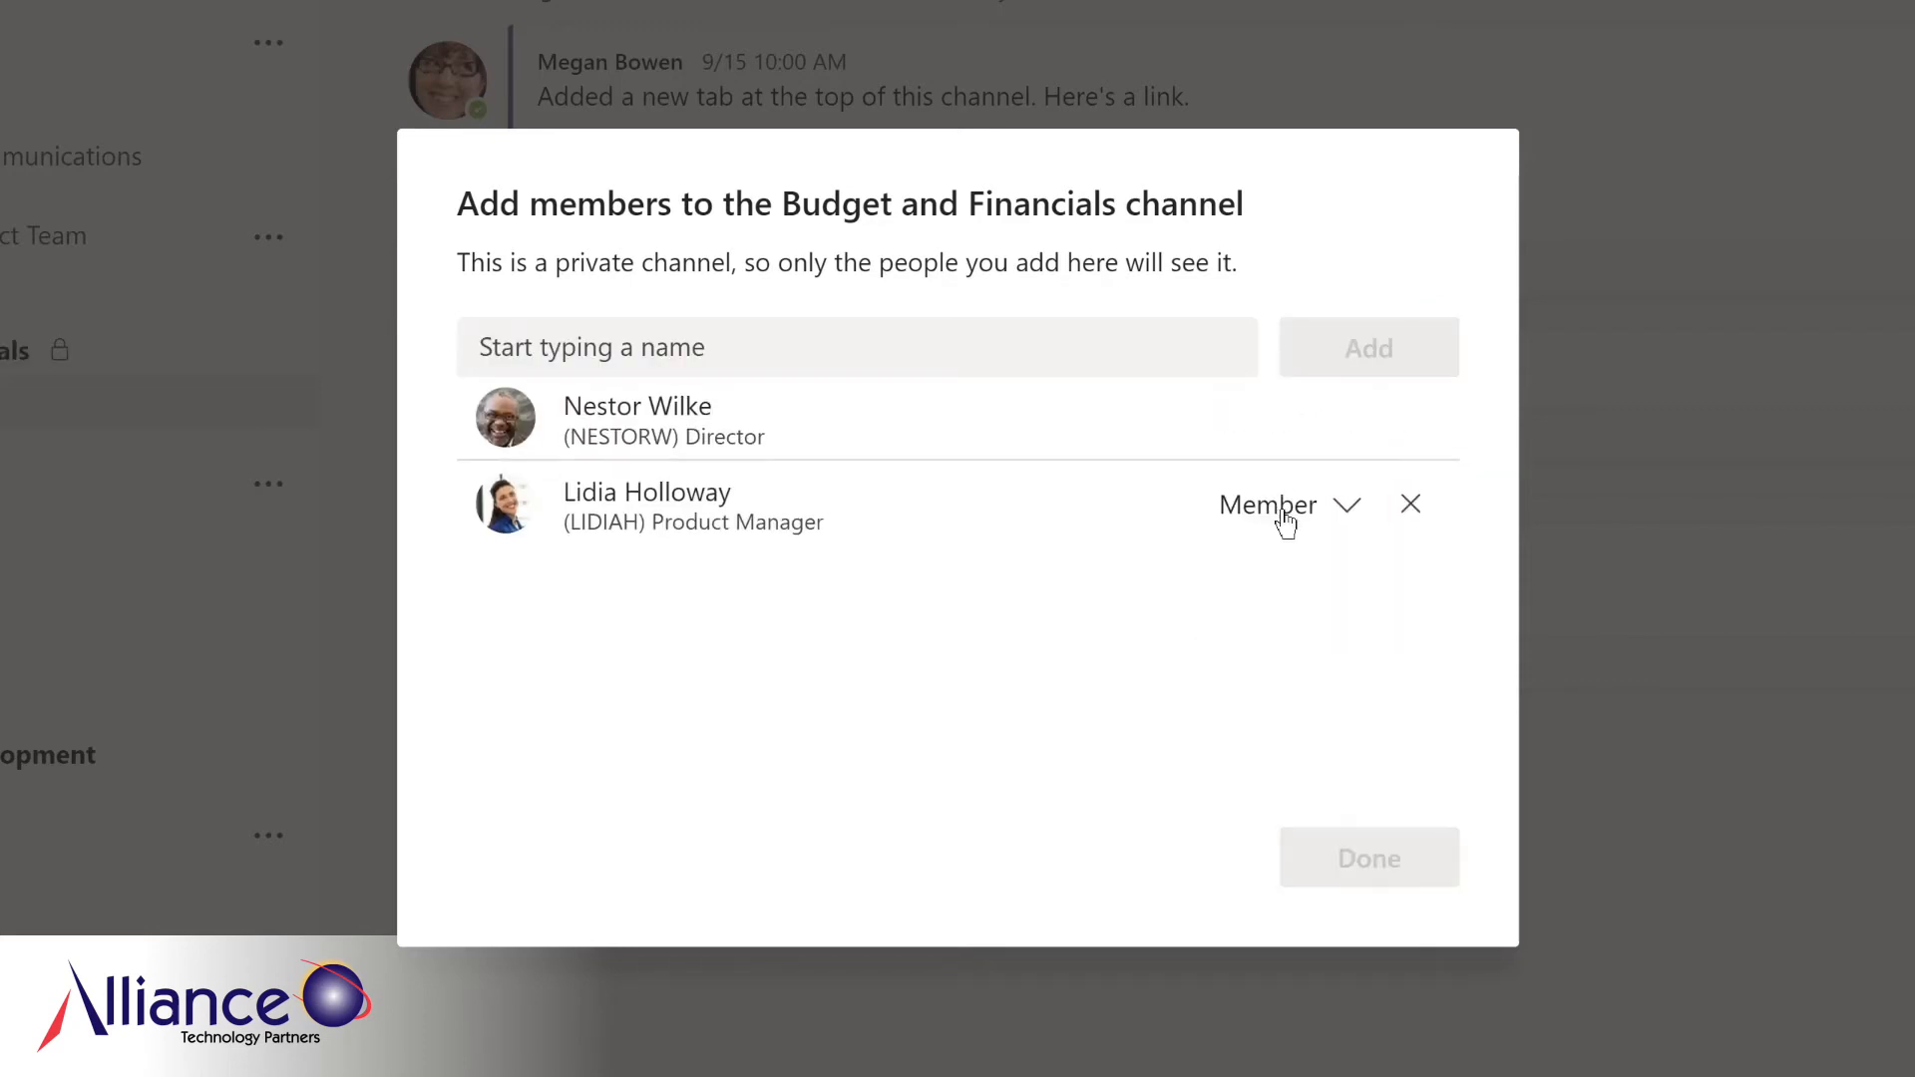
pyautogui.click(1343, 514)
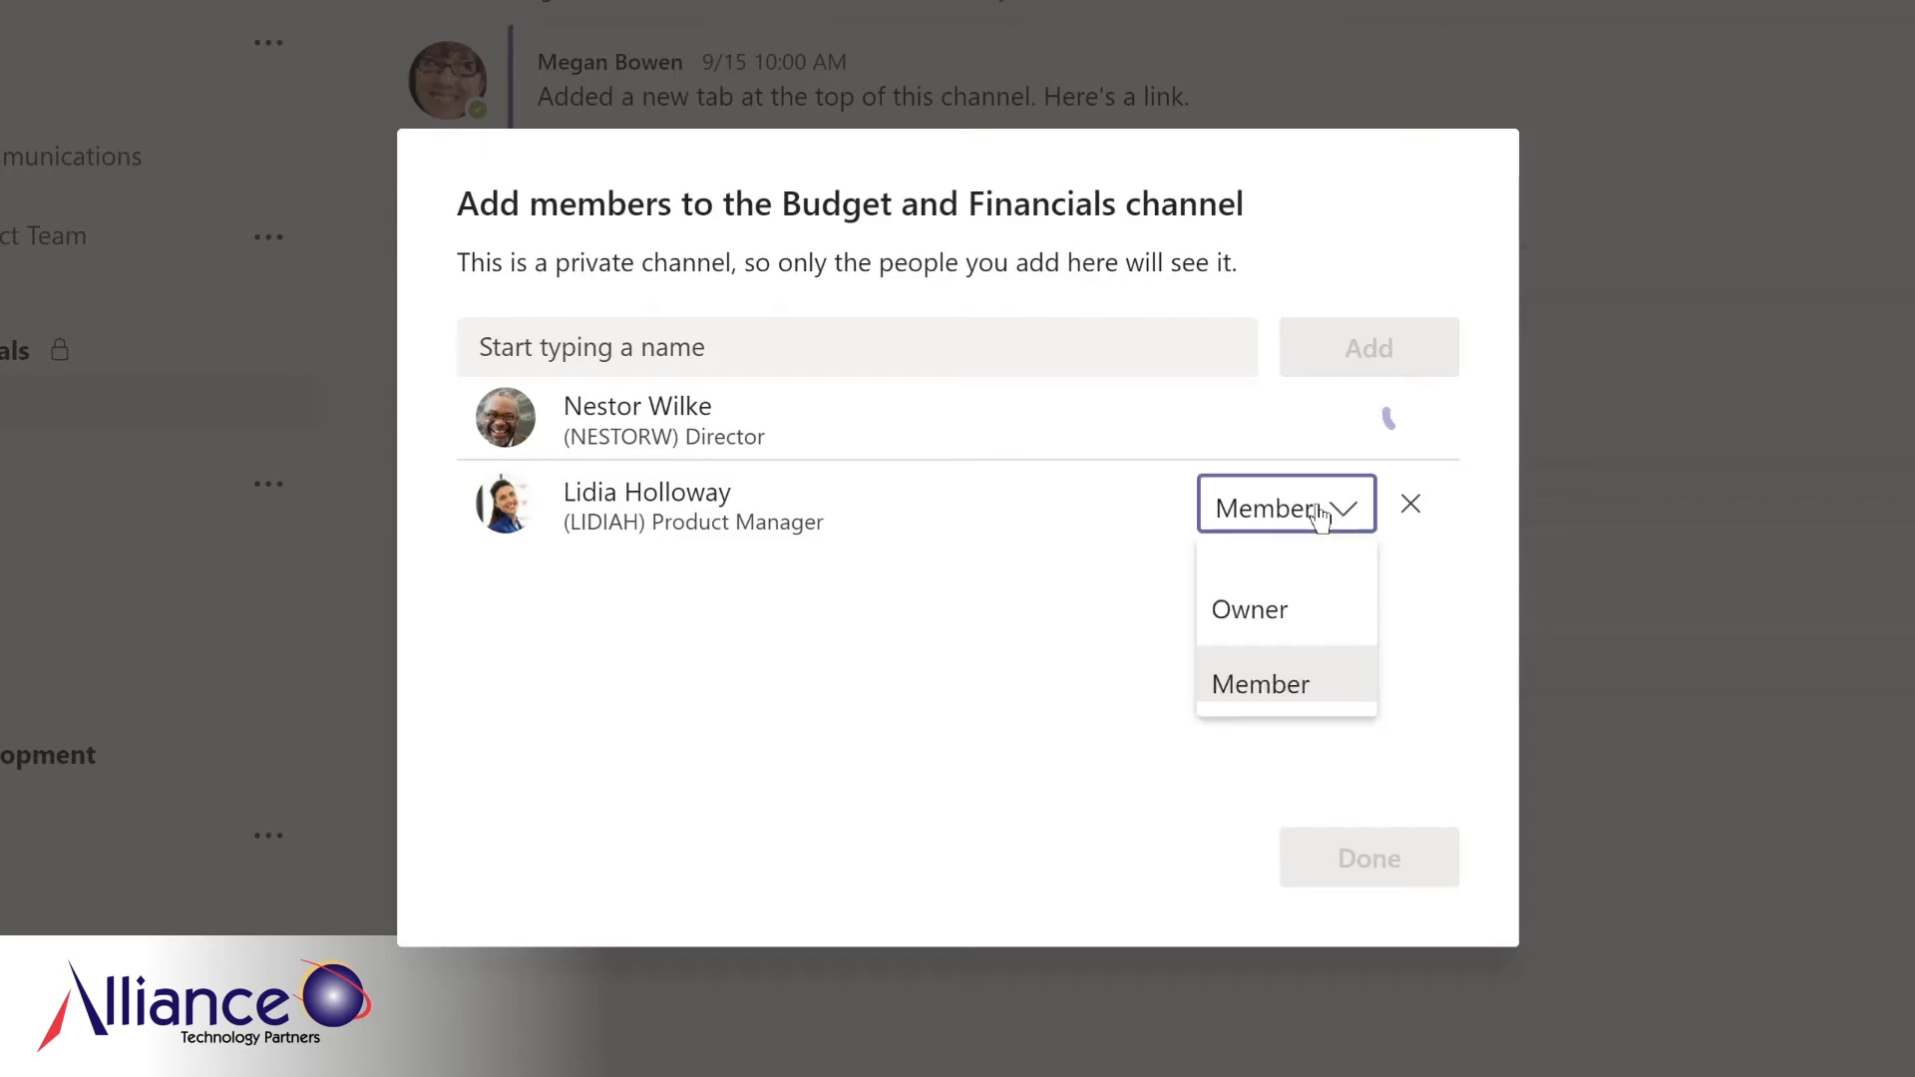
pyautogui.click(1255, 607)
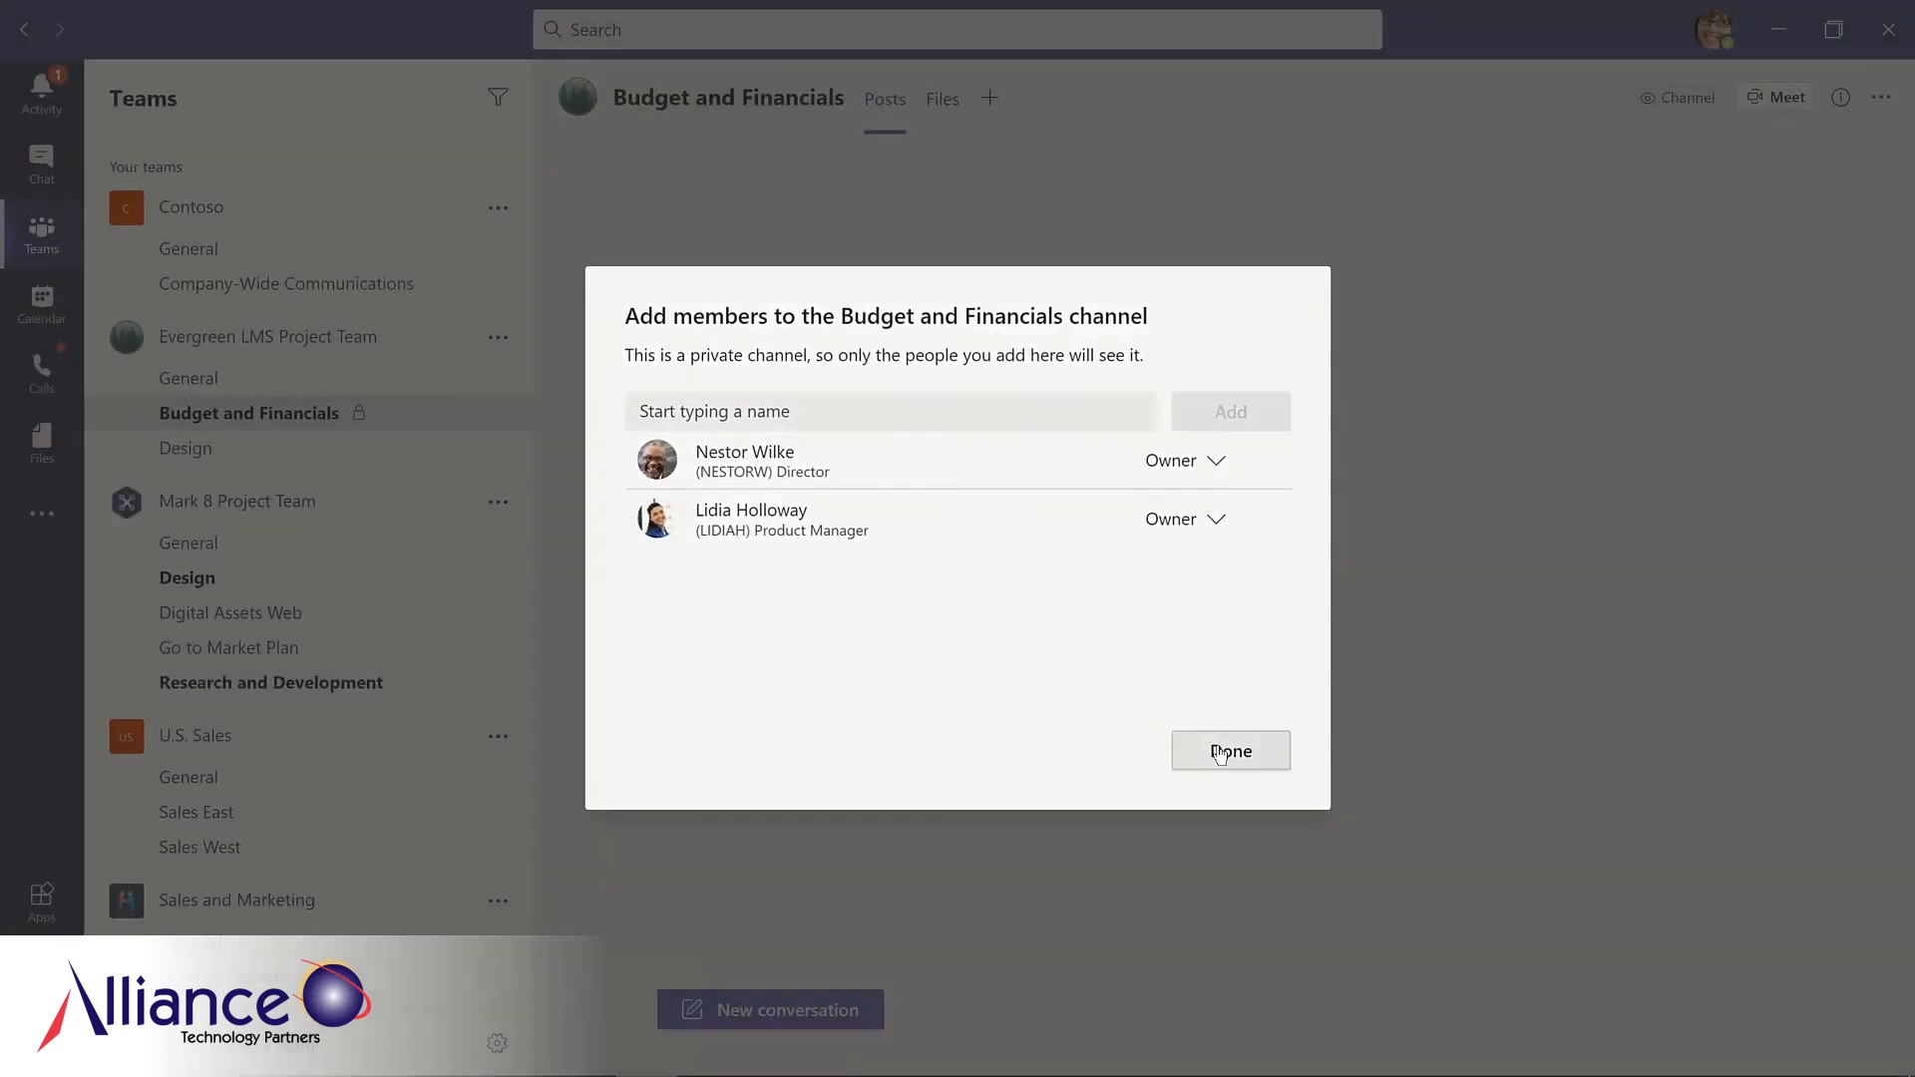
pyautogui.click(1219, 755)
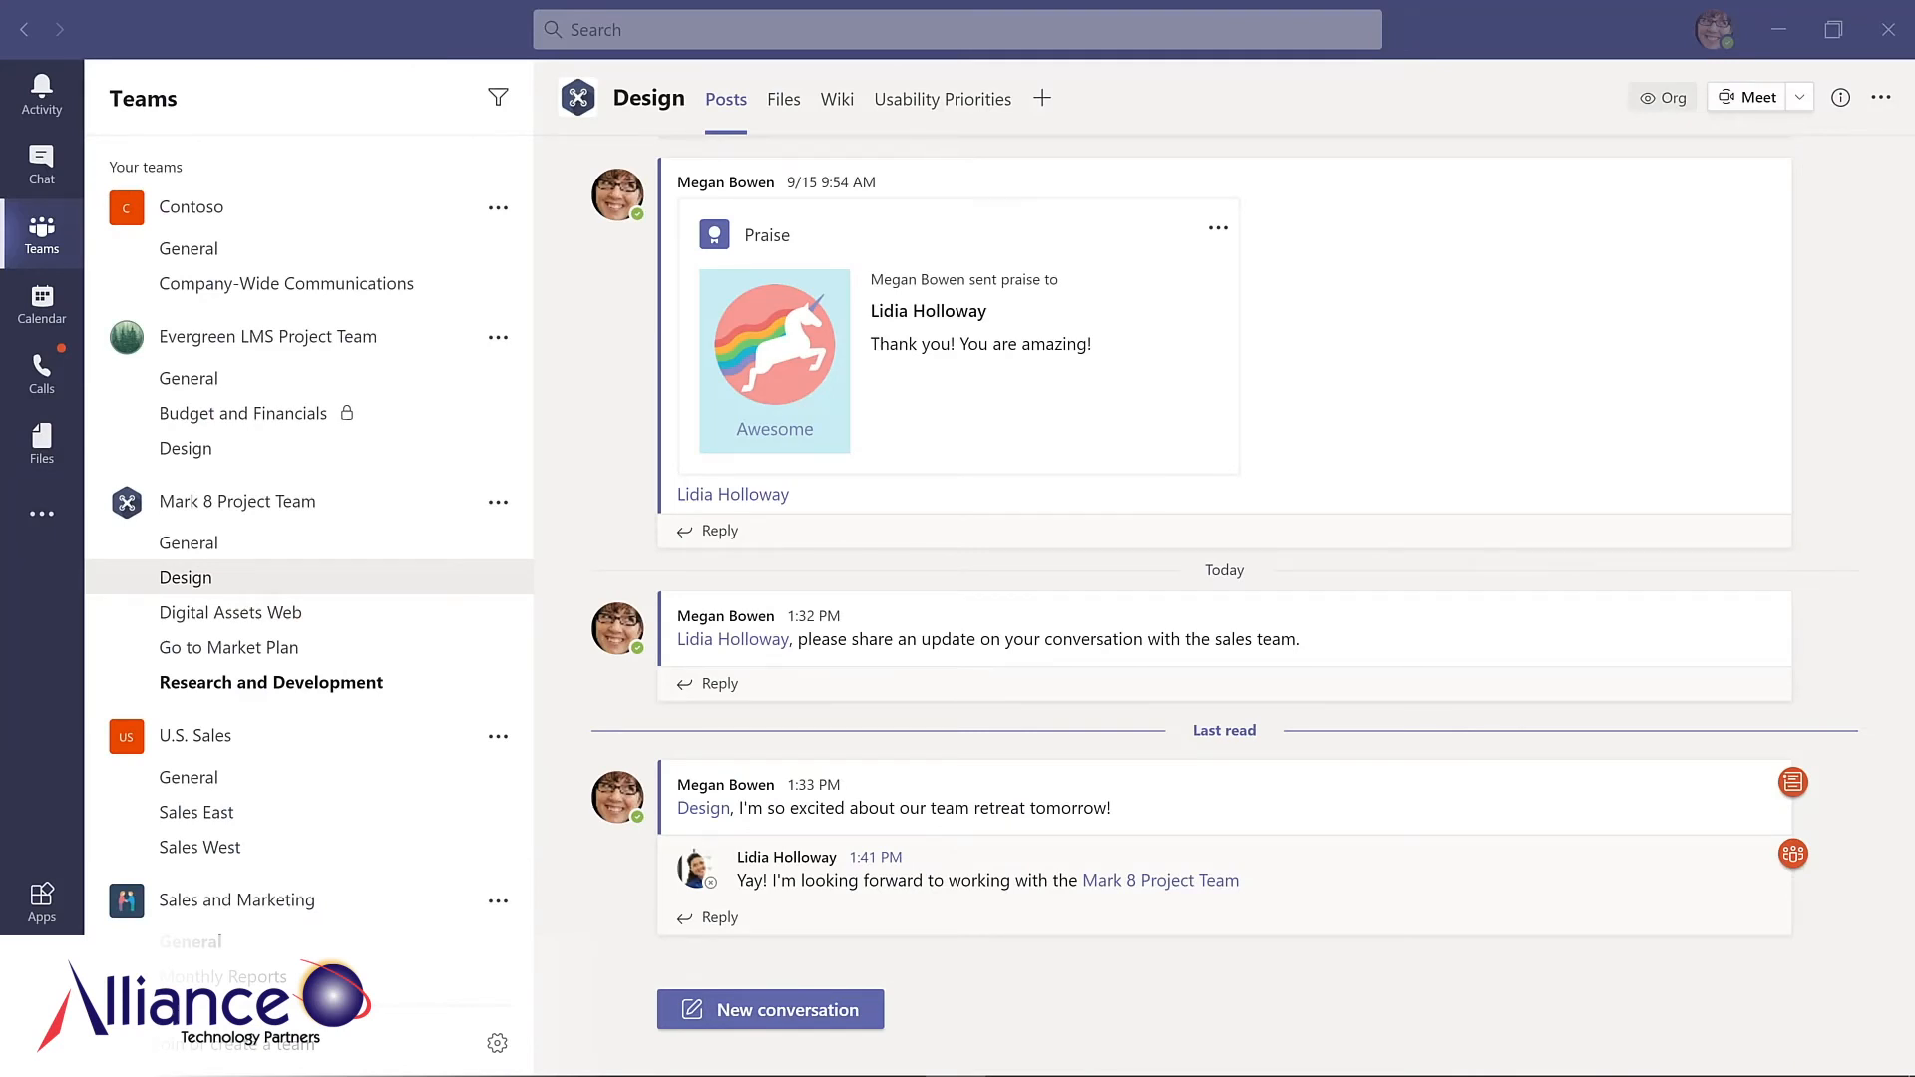
# Make the Contoso Marketing Principles-2021 file a tab in Mark 8's Design channel, and compare it with the Usability Priorities tab
pyautogui.click(784, 103)
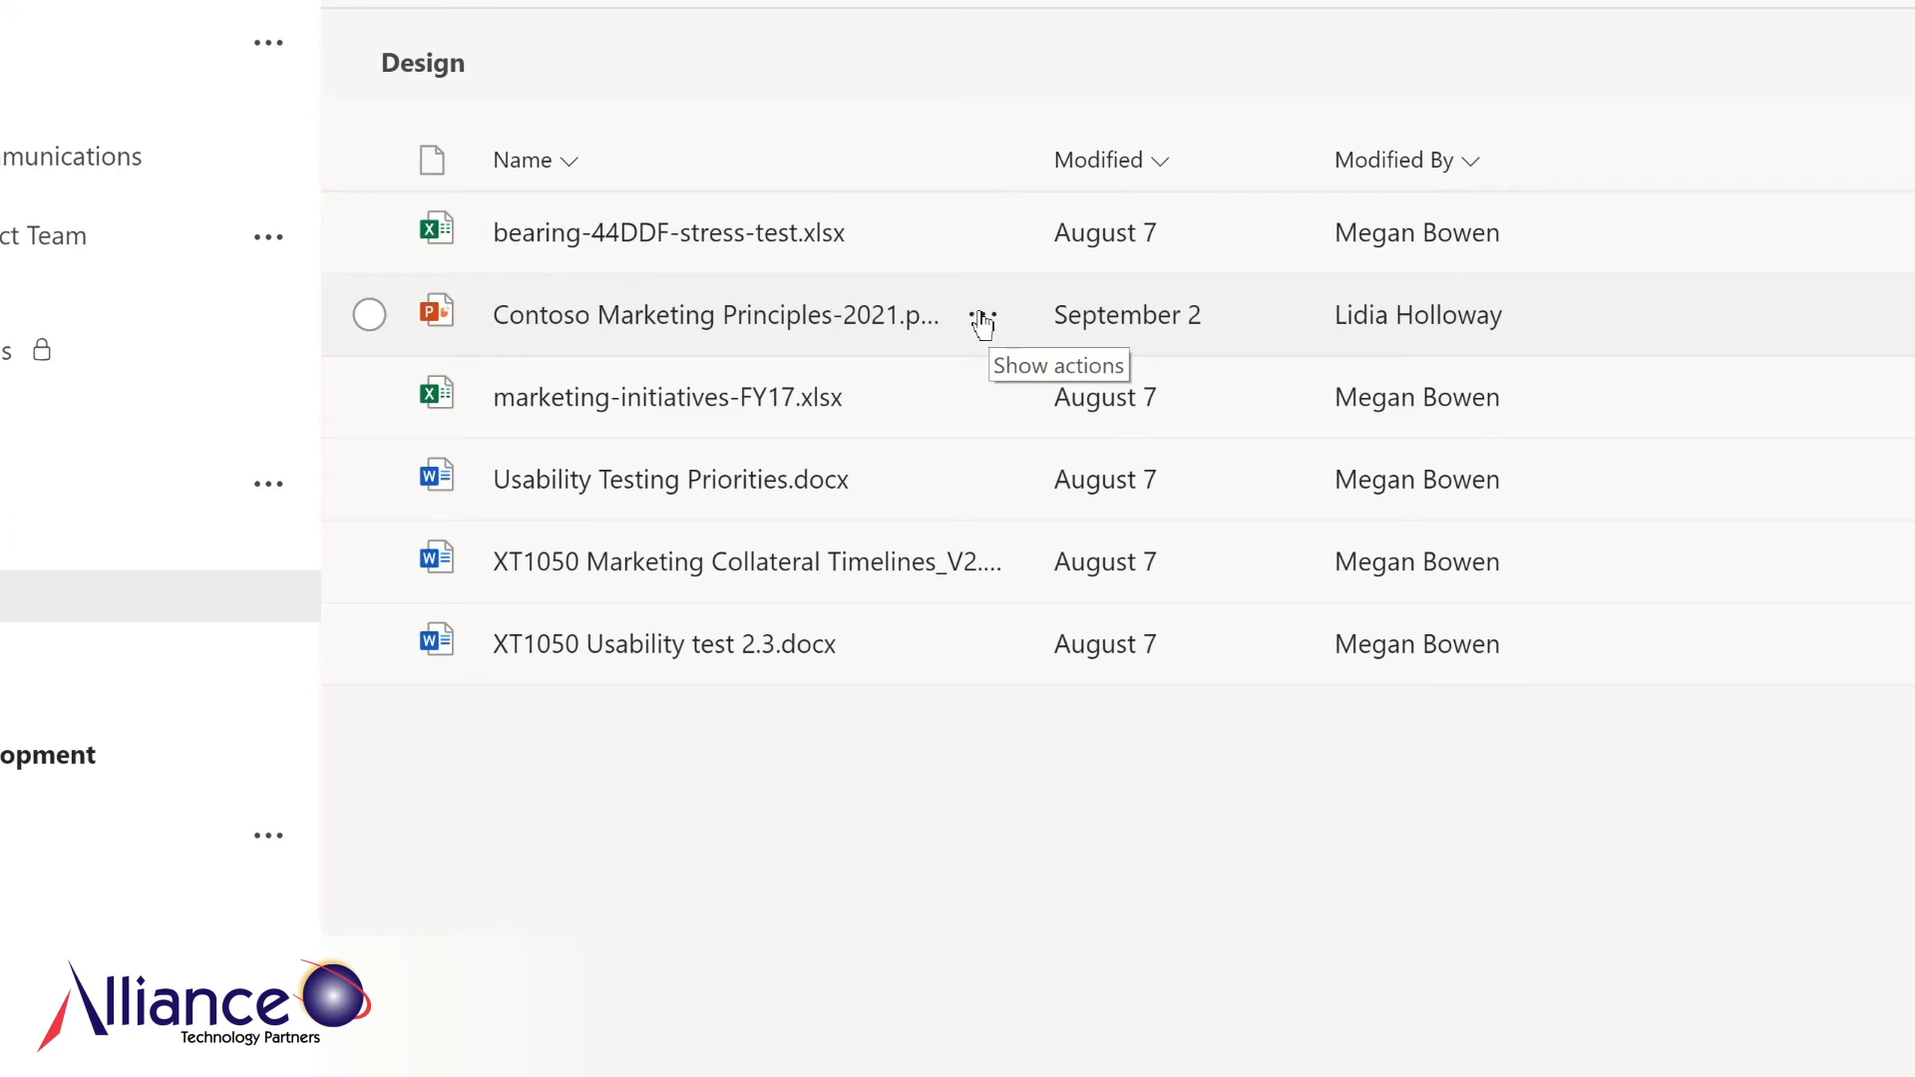
pyautogui.click(981, 318)
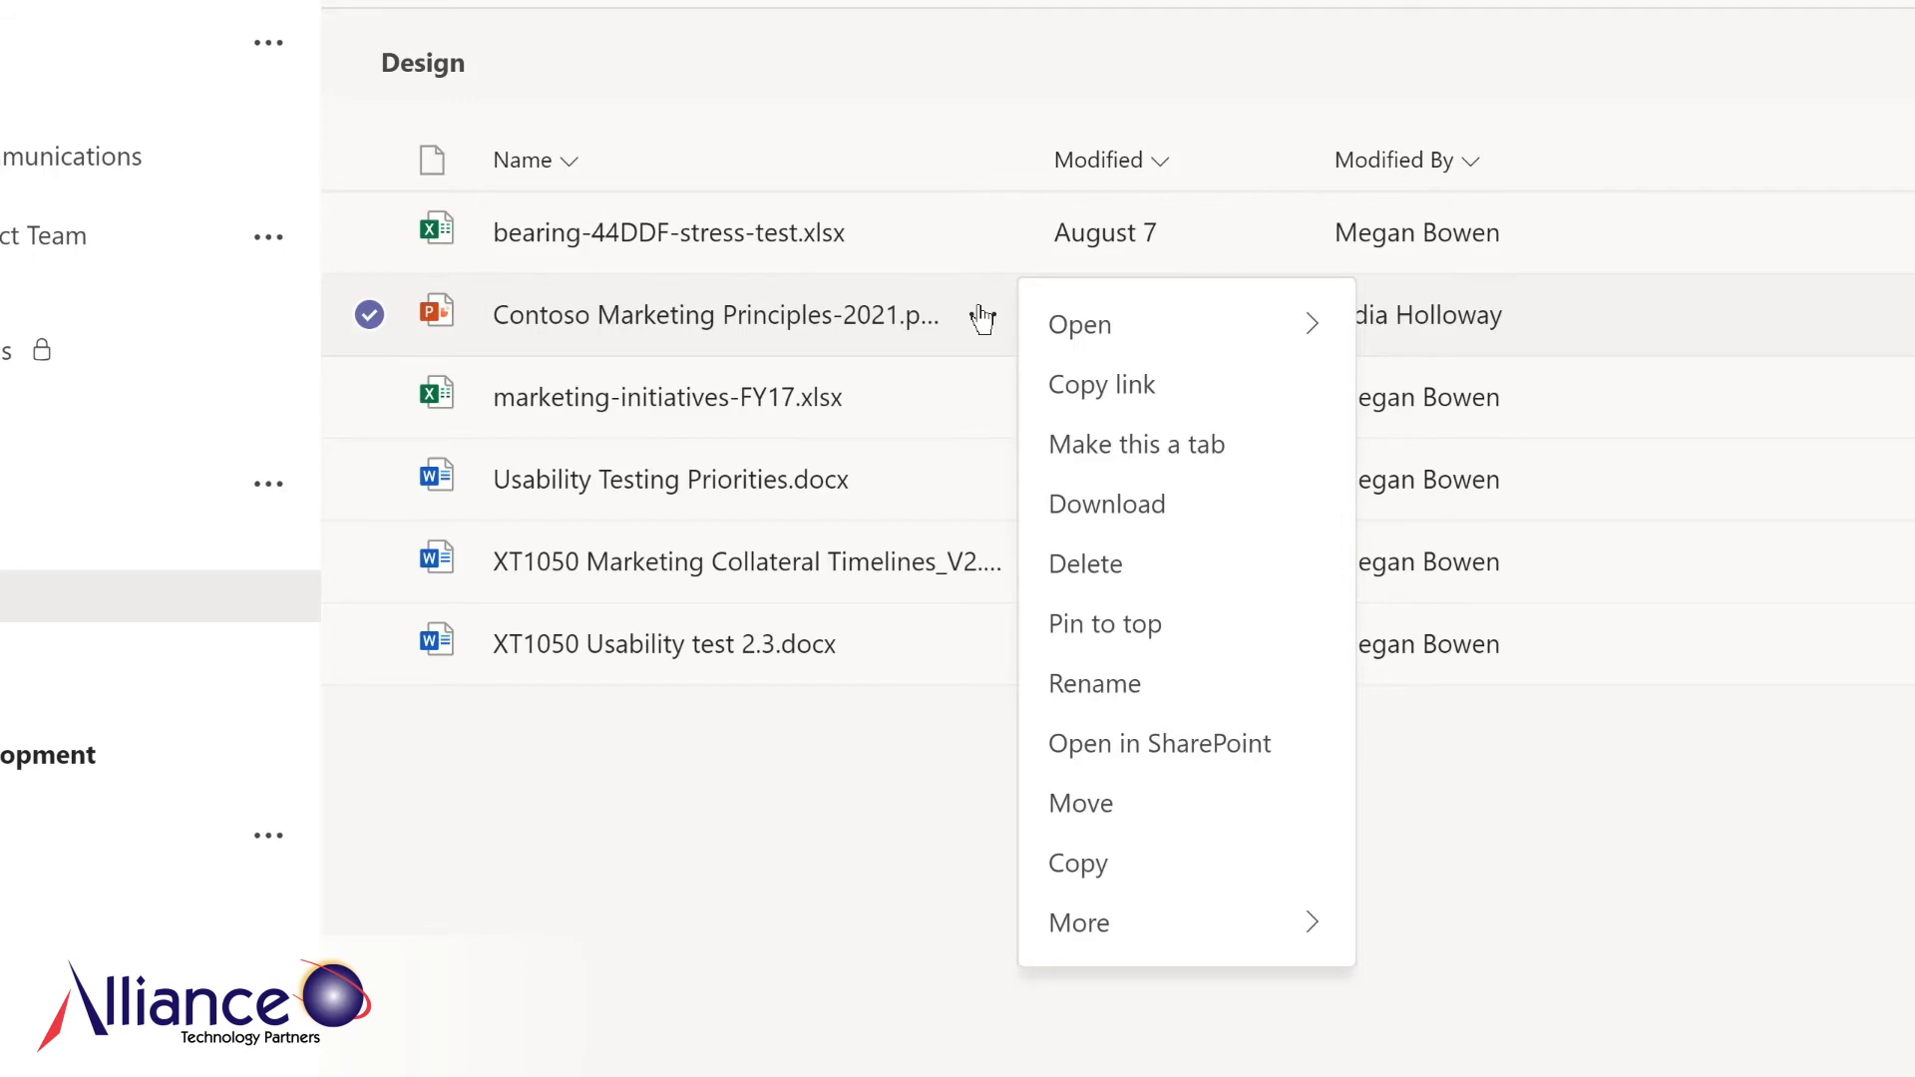
pyautogui.click(1130, 449)
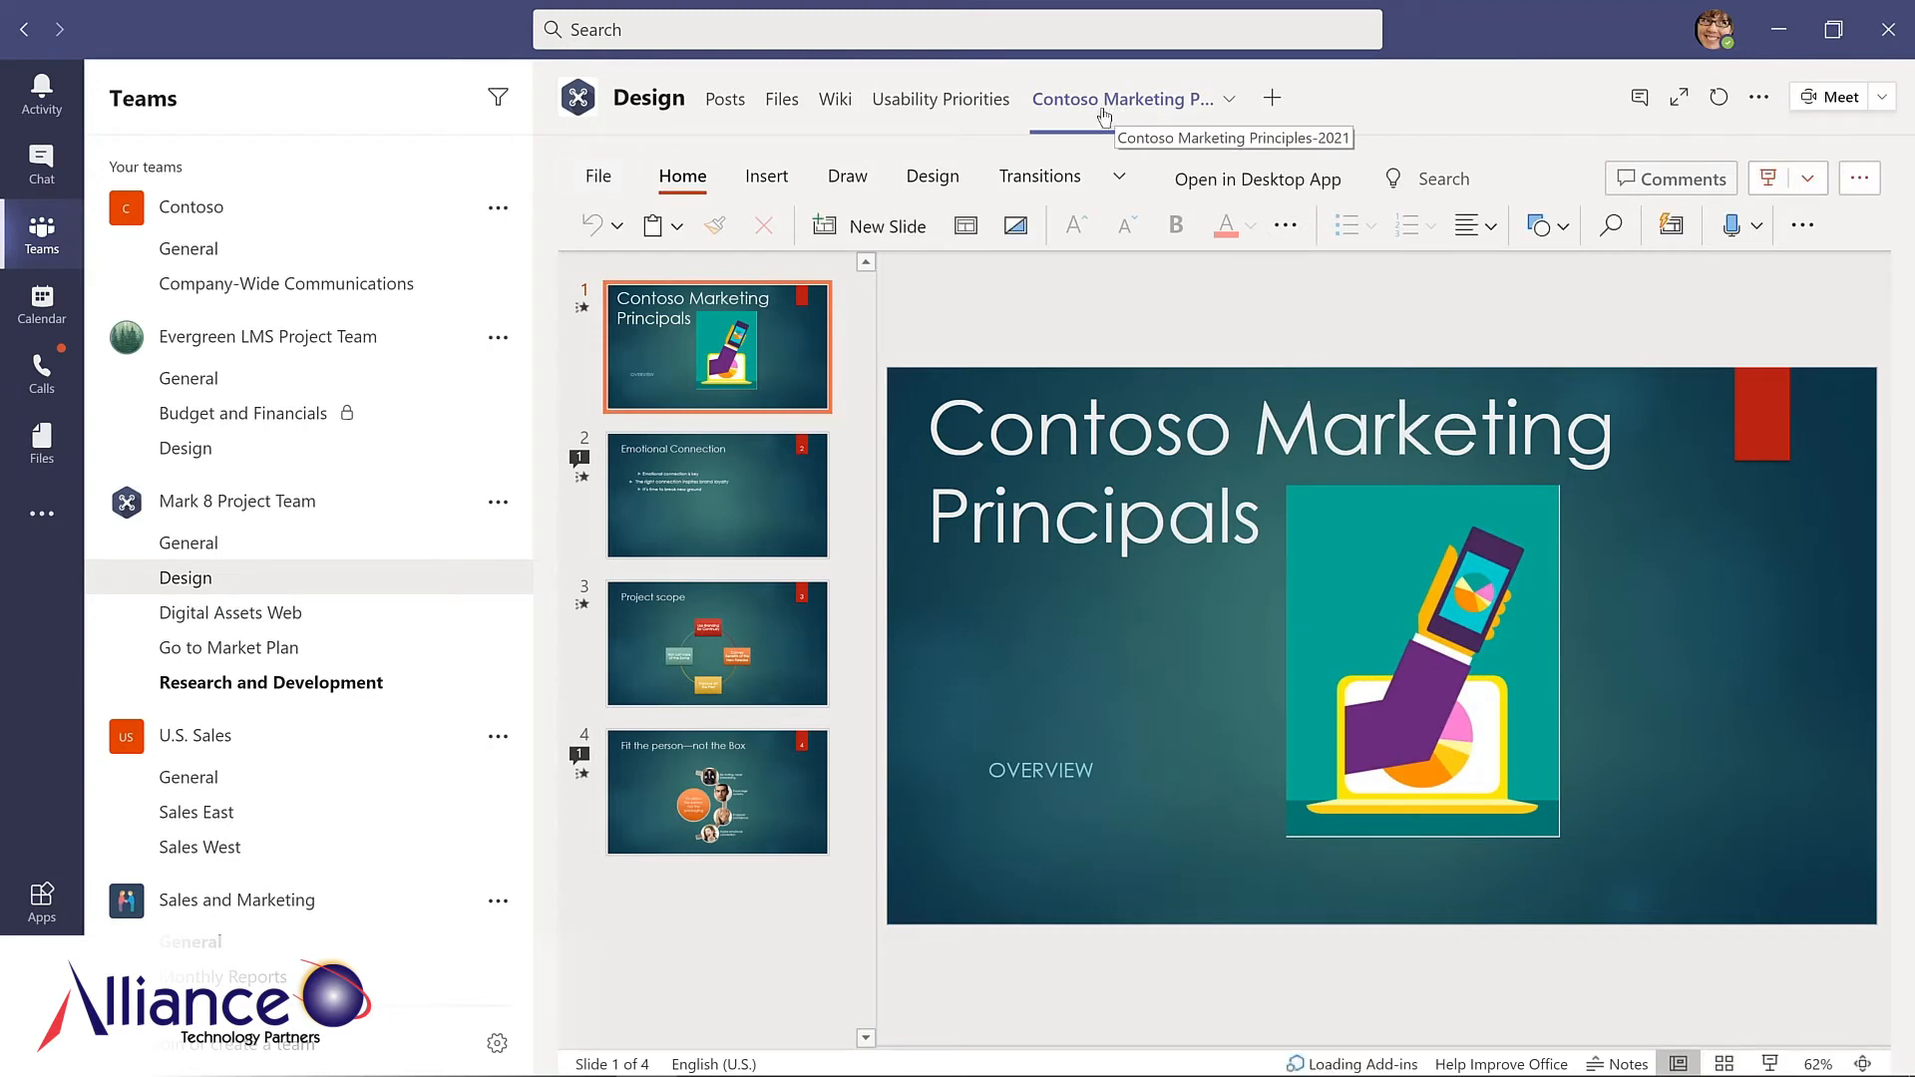
pyautogui.click(909, 99)
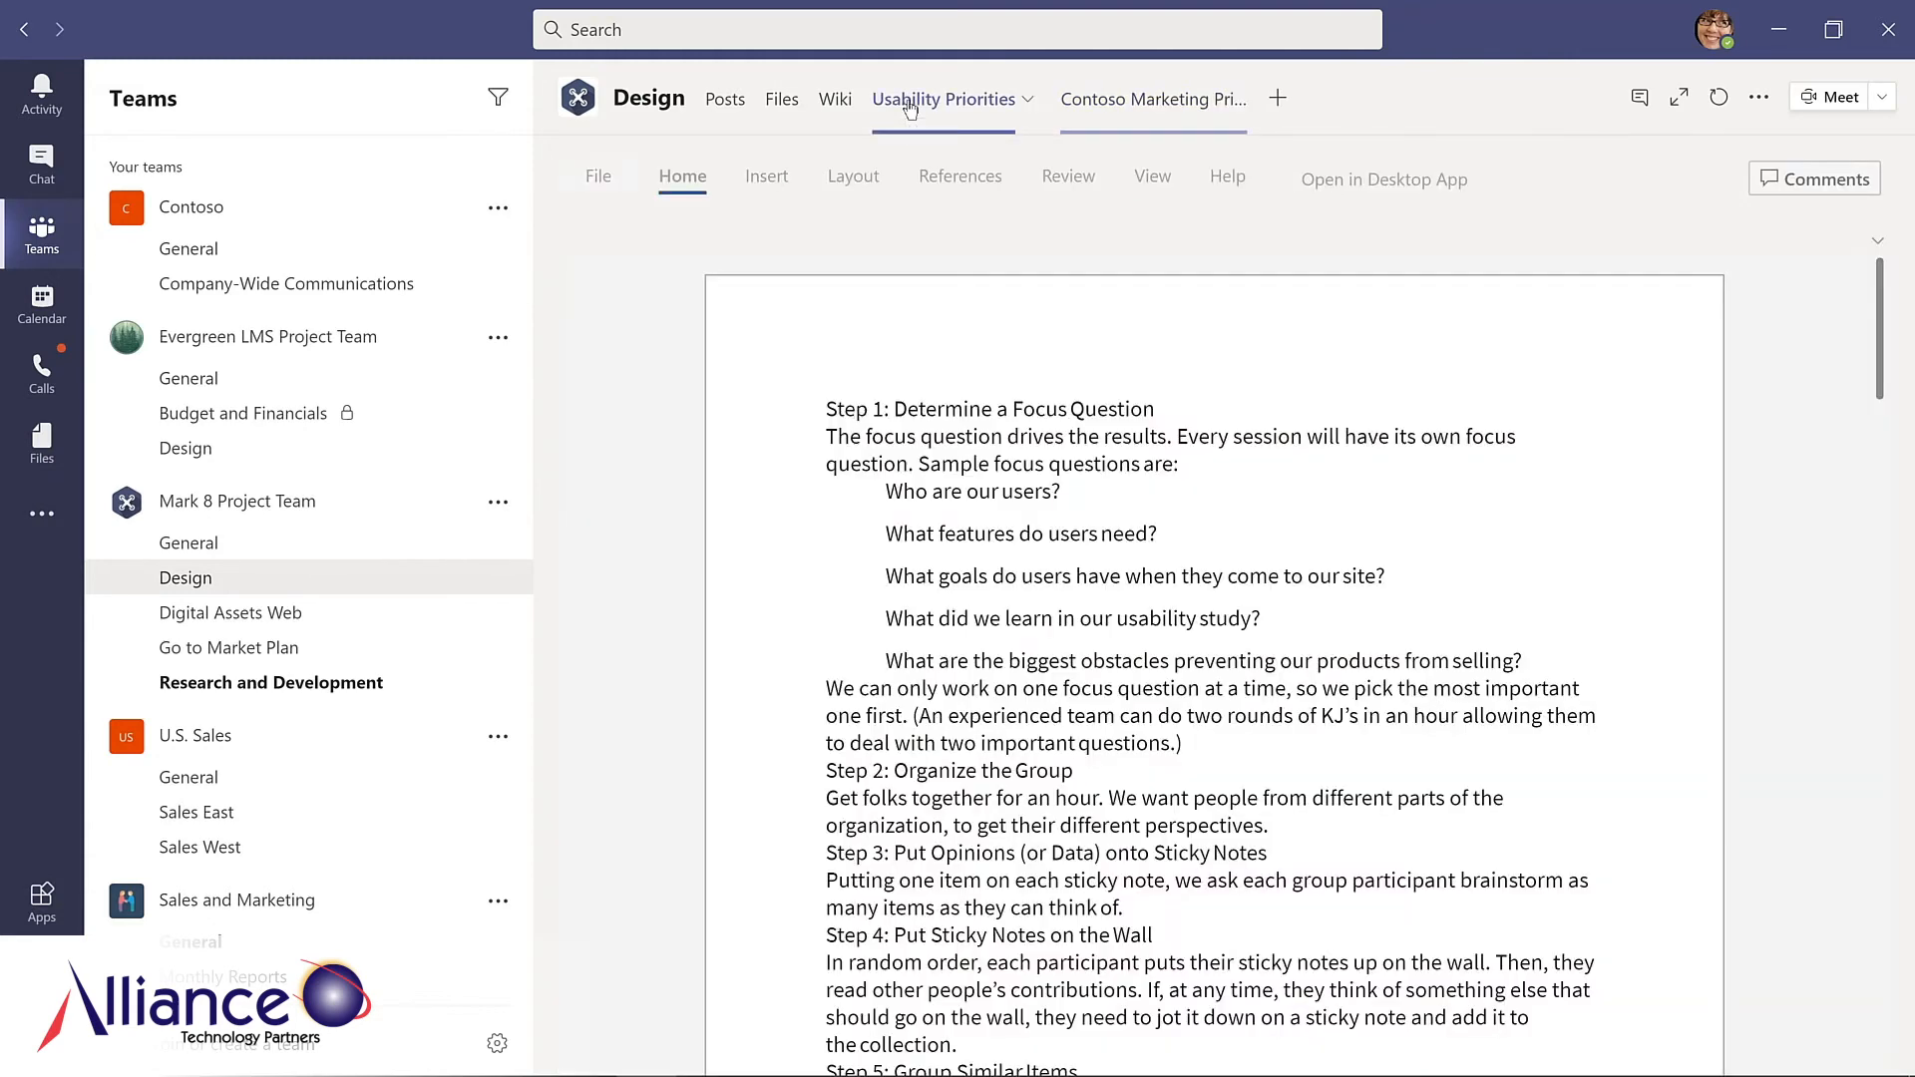
pyautogui.click(1196, 117)
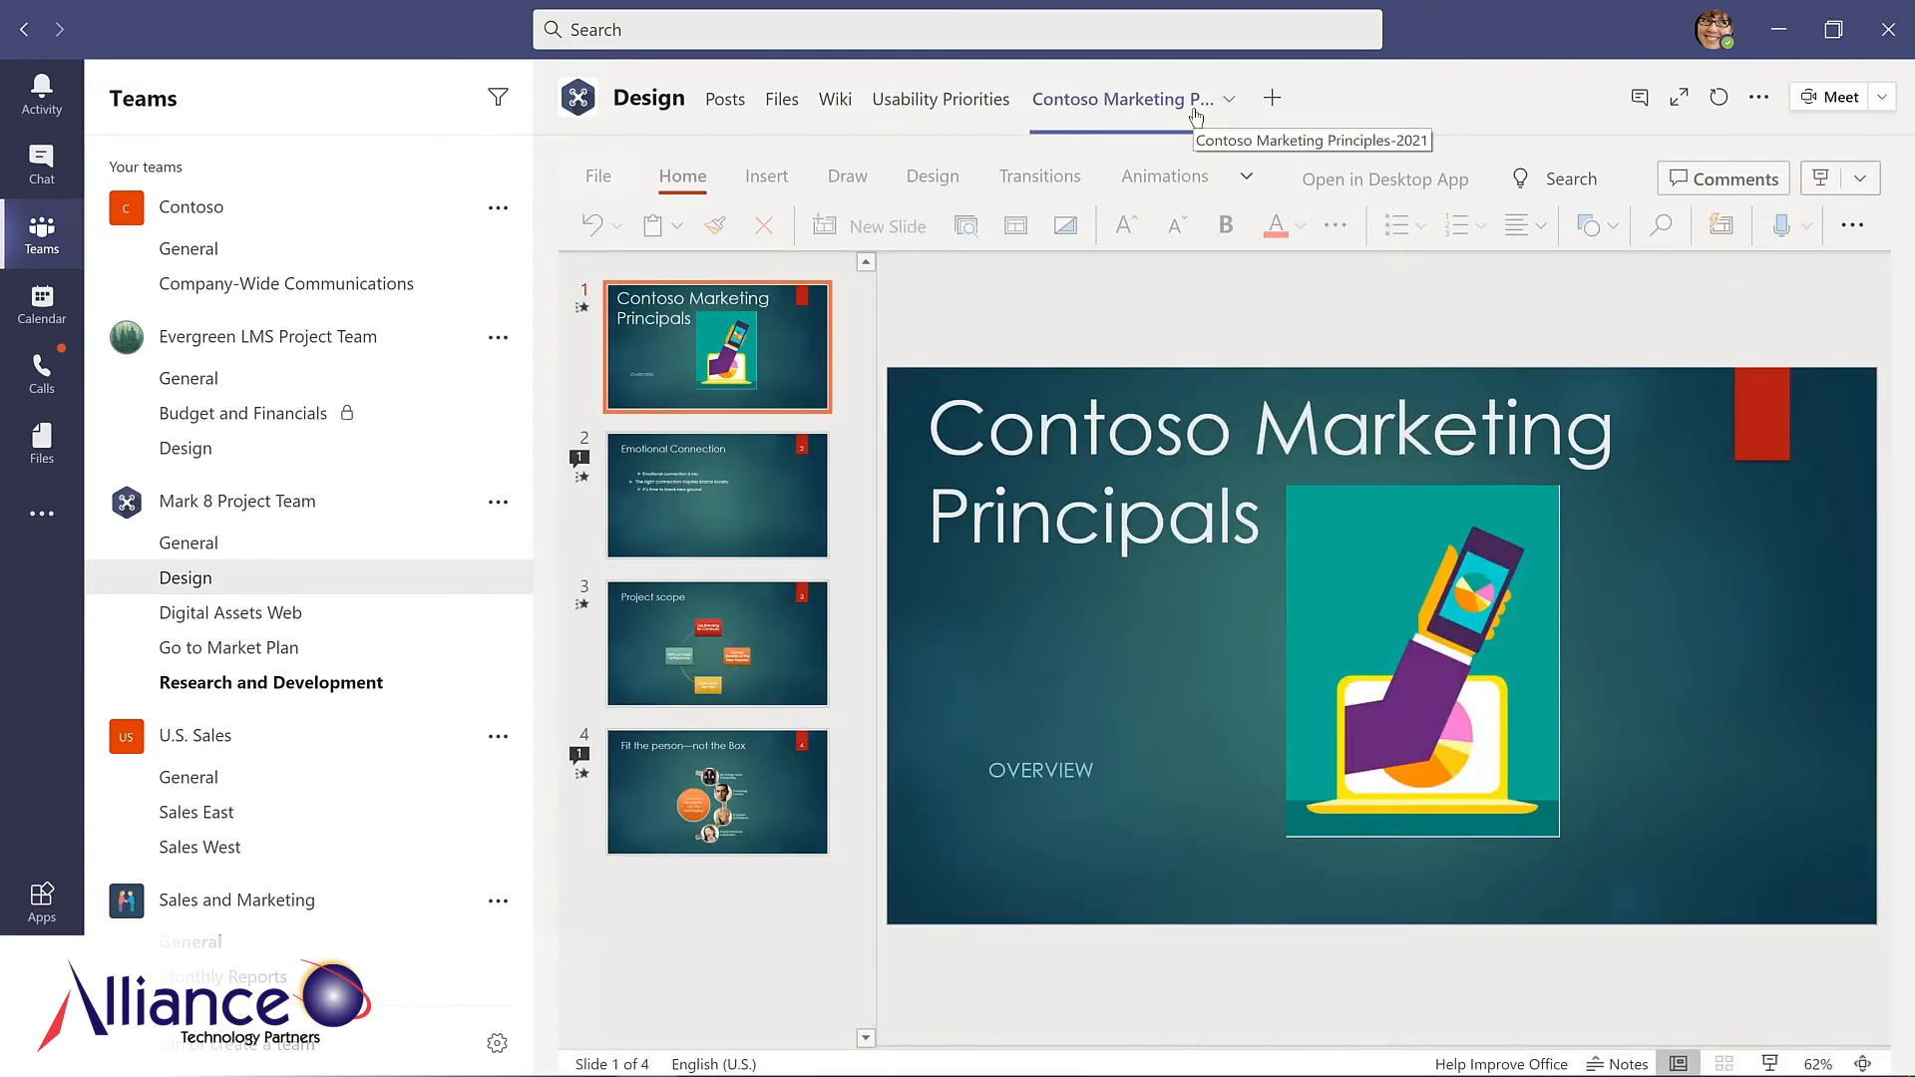
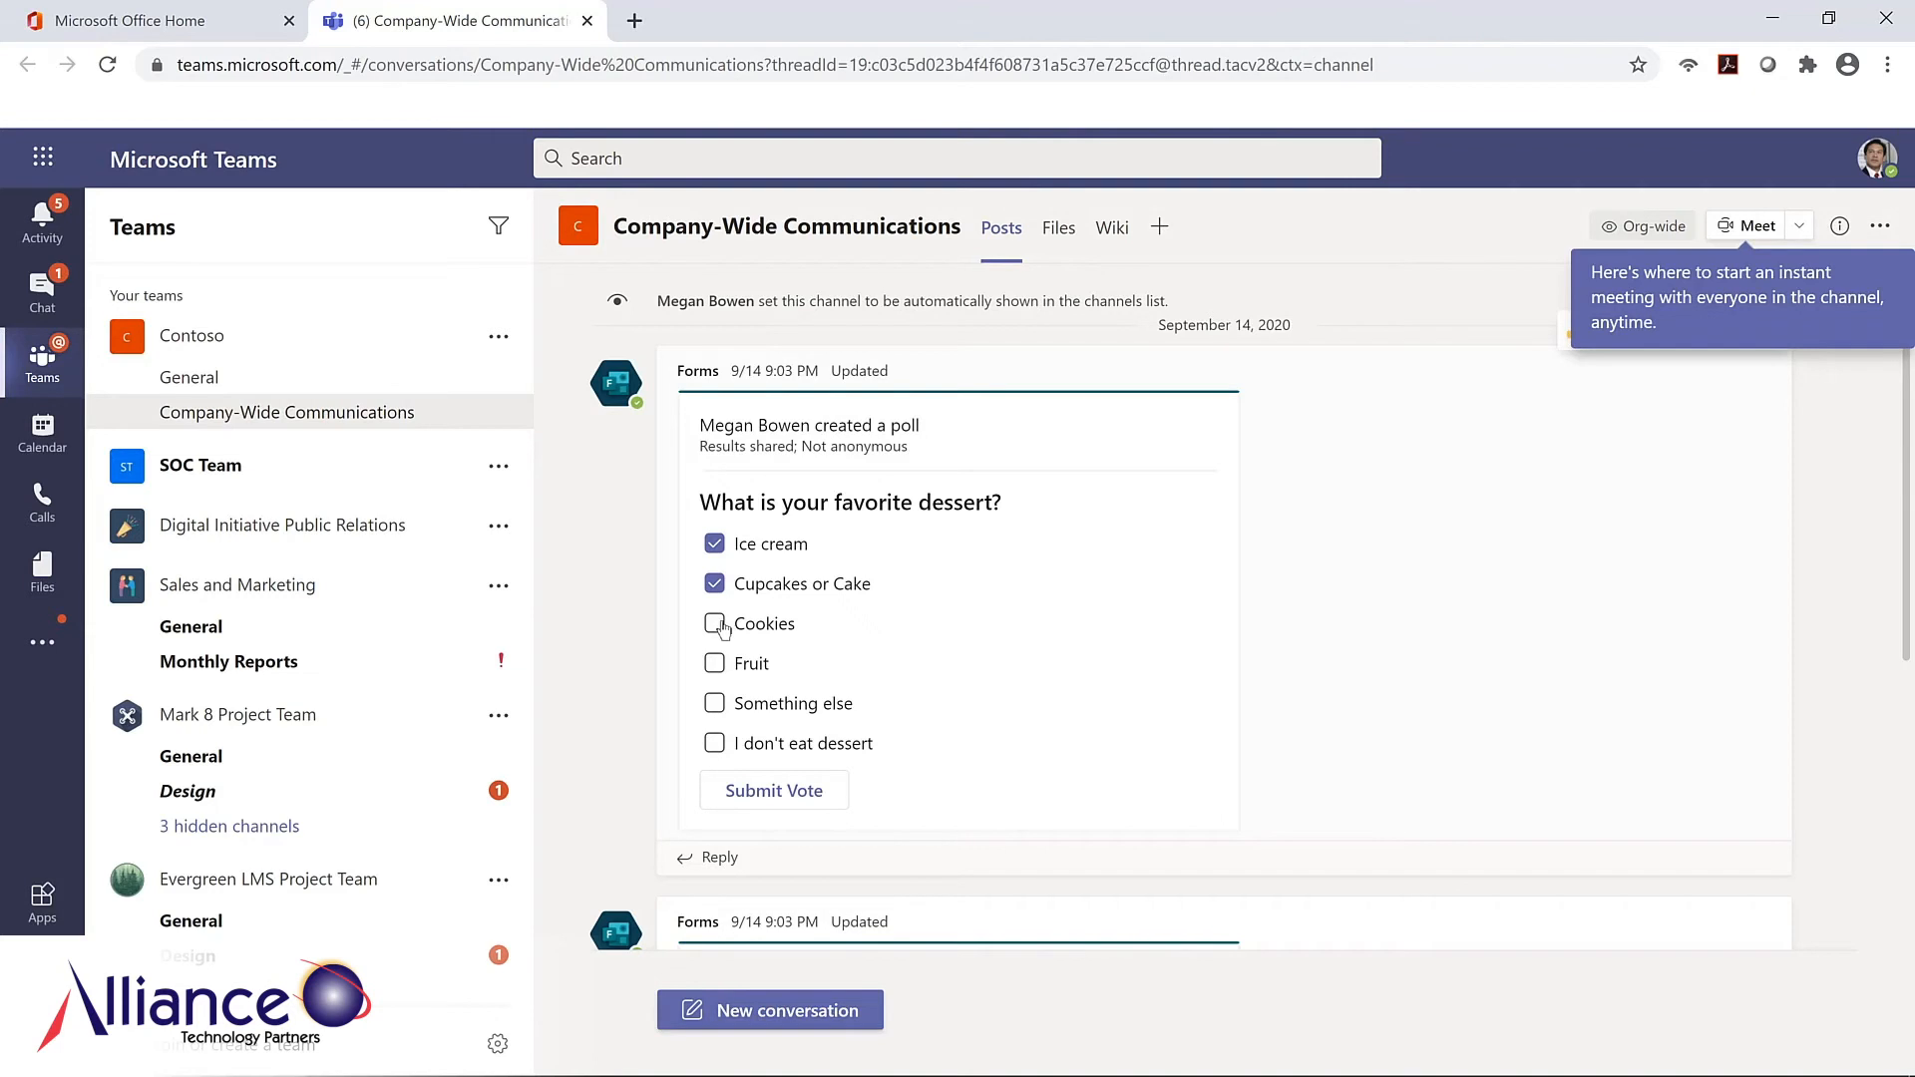
# Select Cookies as an additional answer in the favorite dessert poll and submit the vote
pyautogui.click(715, 623)
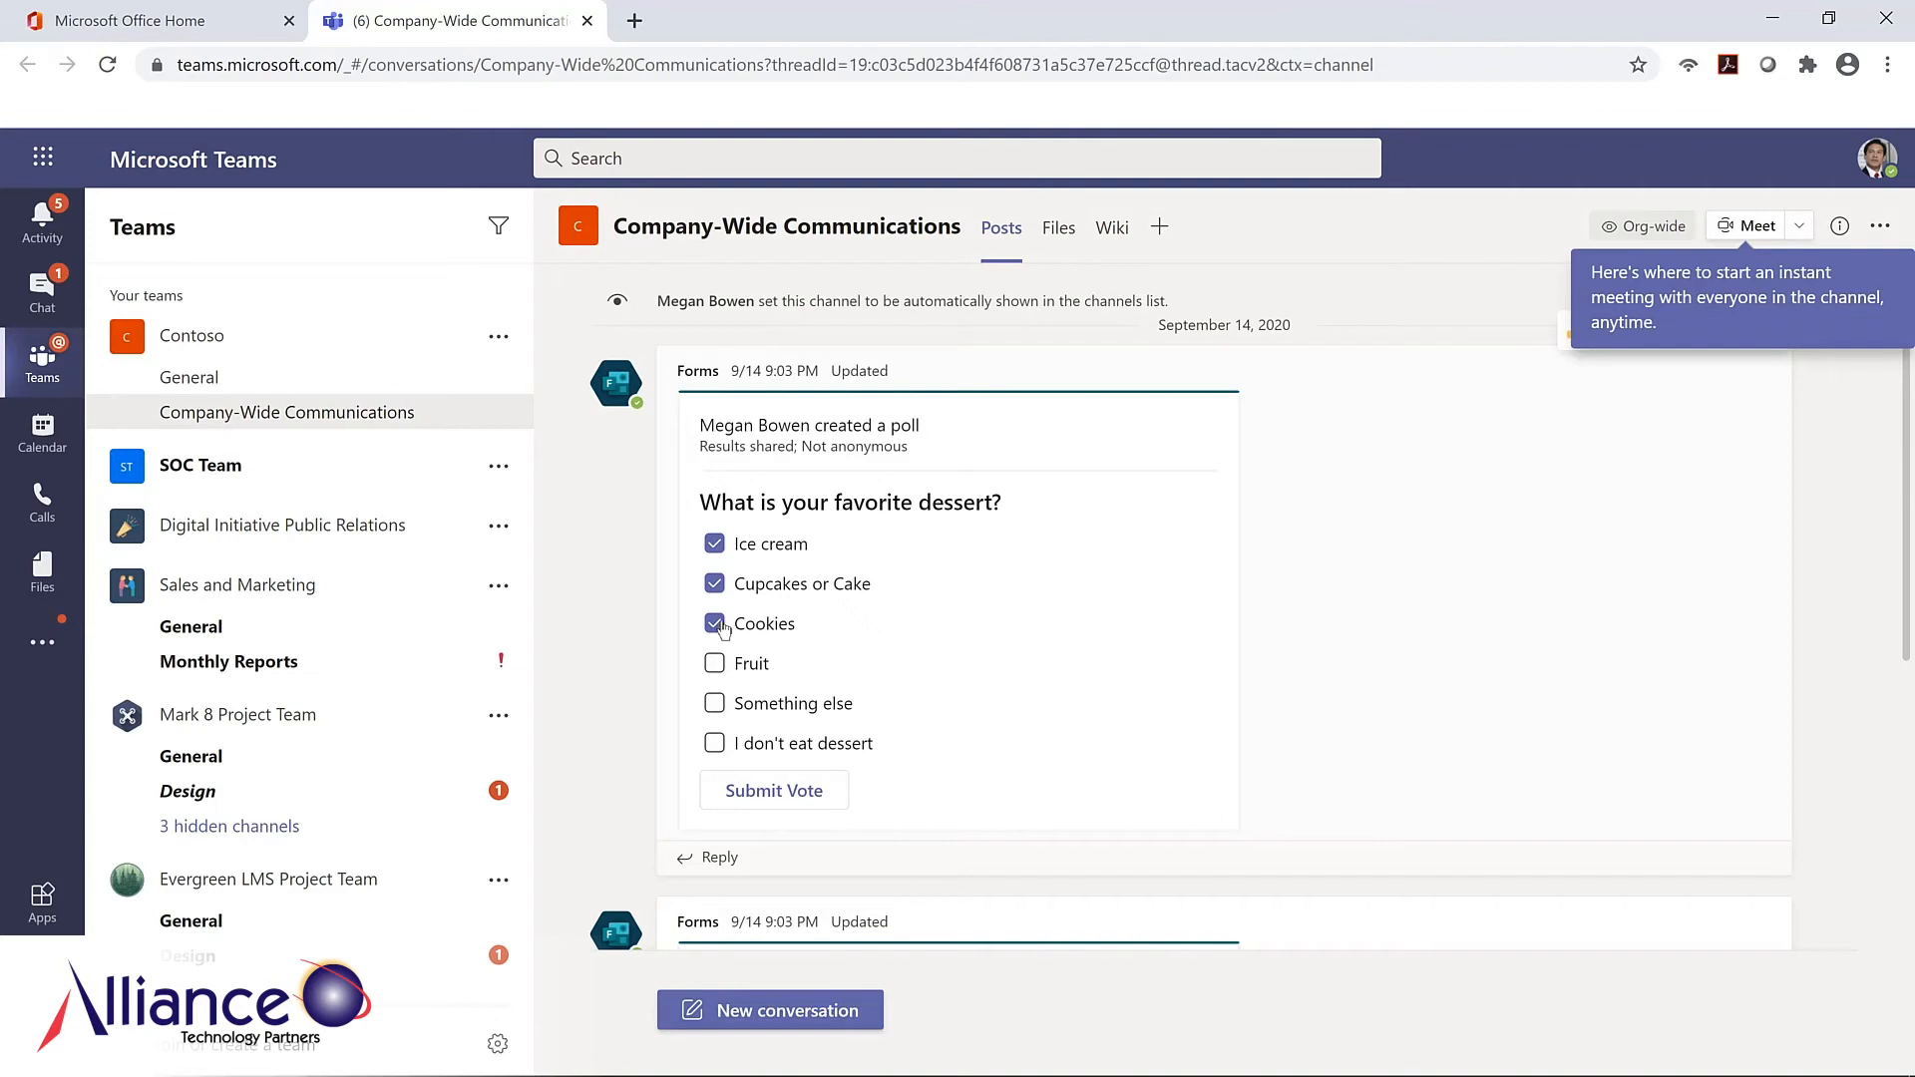
pyautogui.click(778, 793)
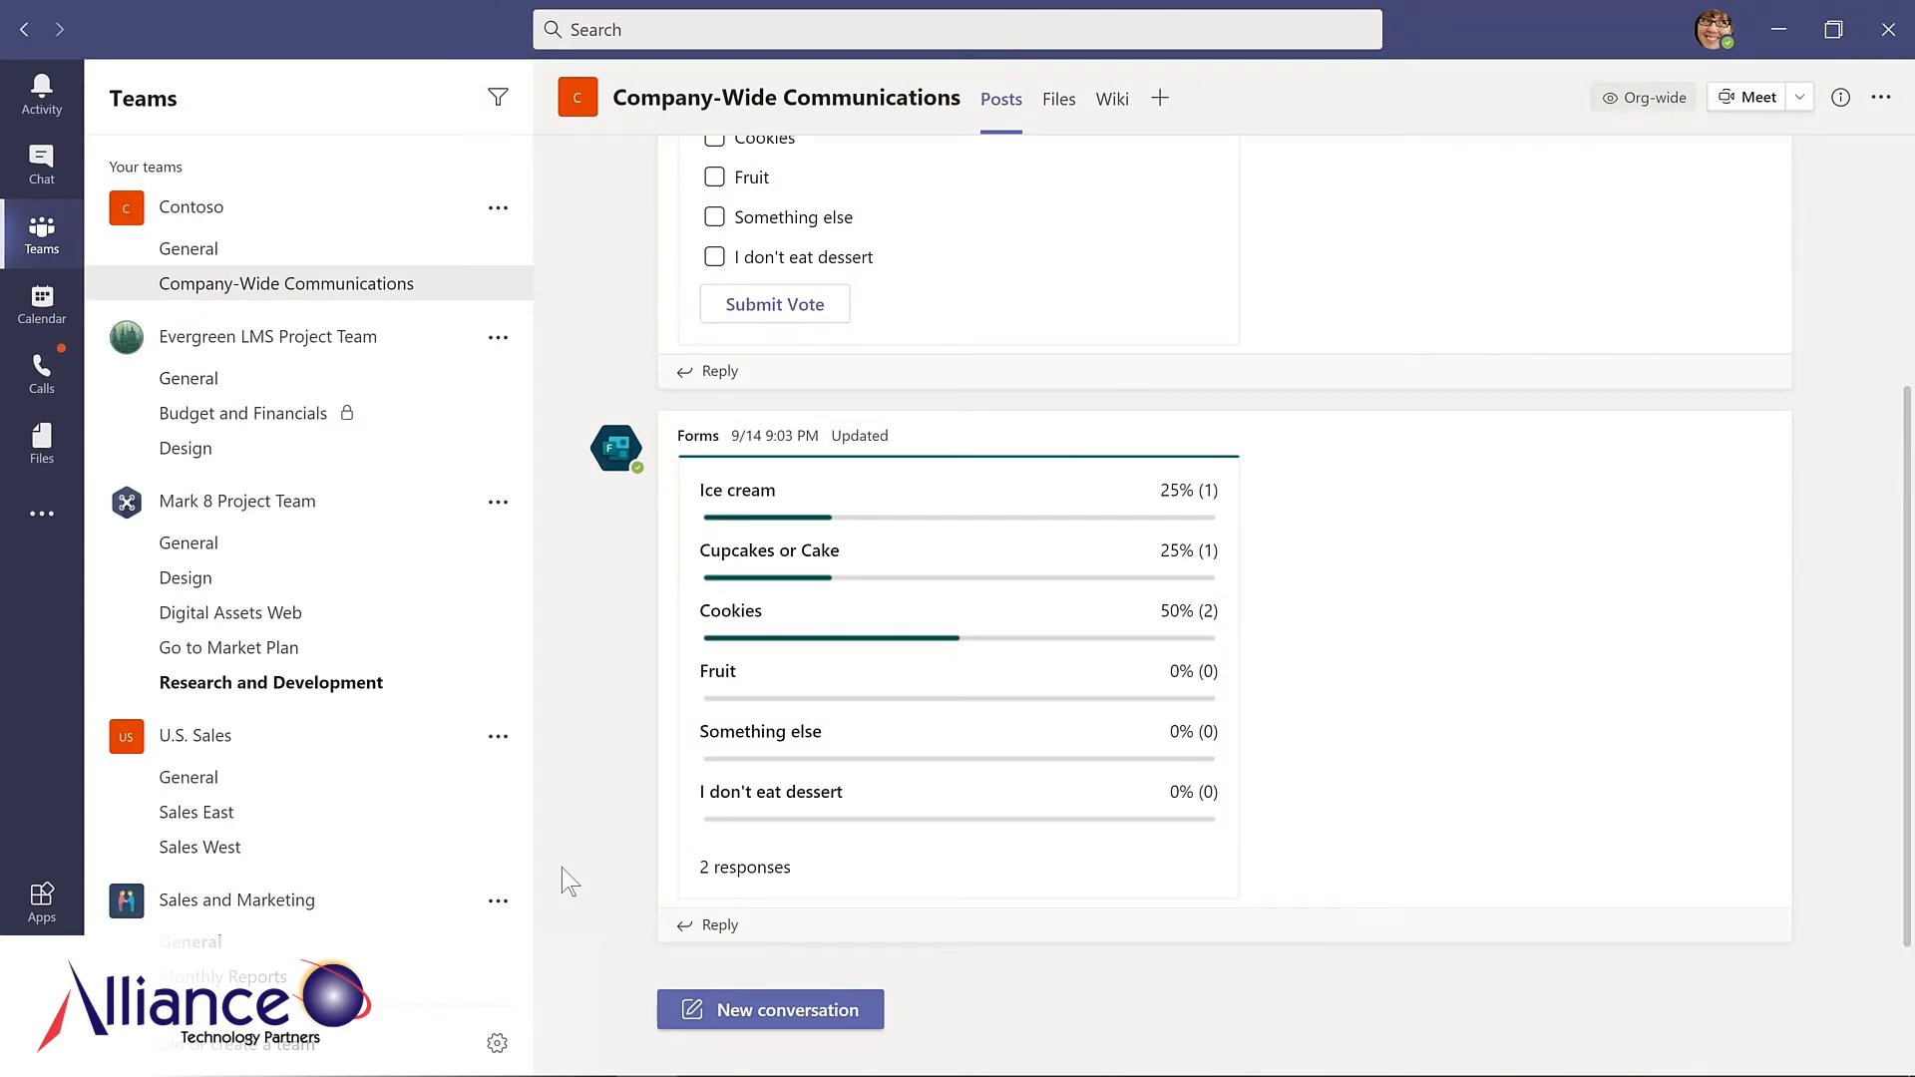
# Create a Forms poll in the Company-Wide Communications channel with the question "How much do you like Microsoft Teams?"
pyautogui.click(783, 1011)
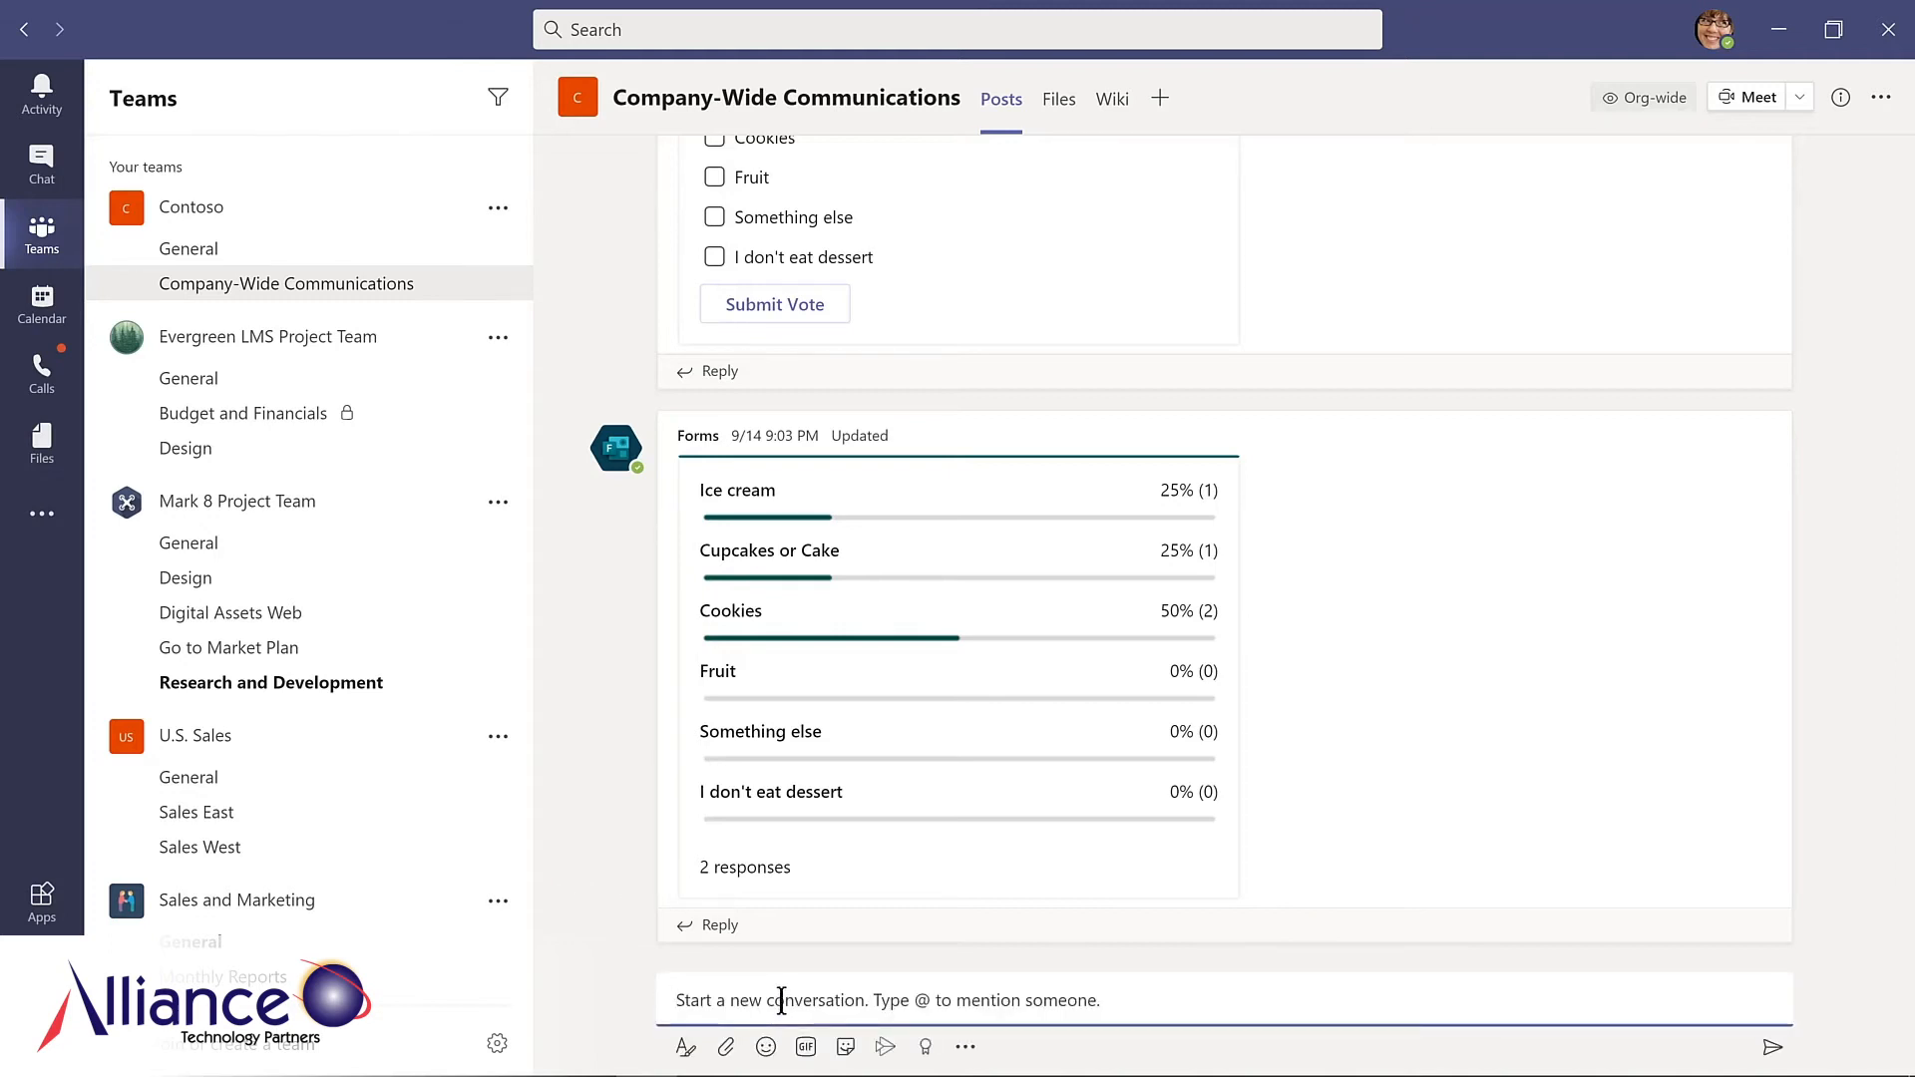
pyautogui.click(965, 1047)
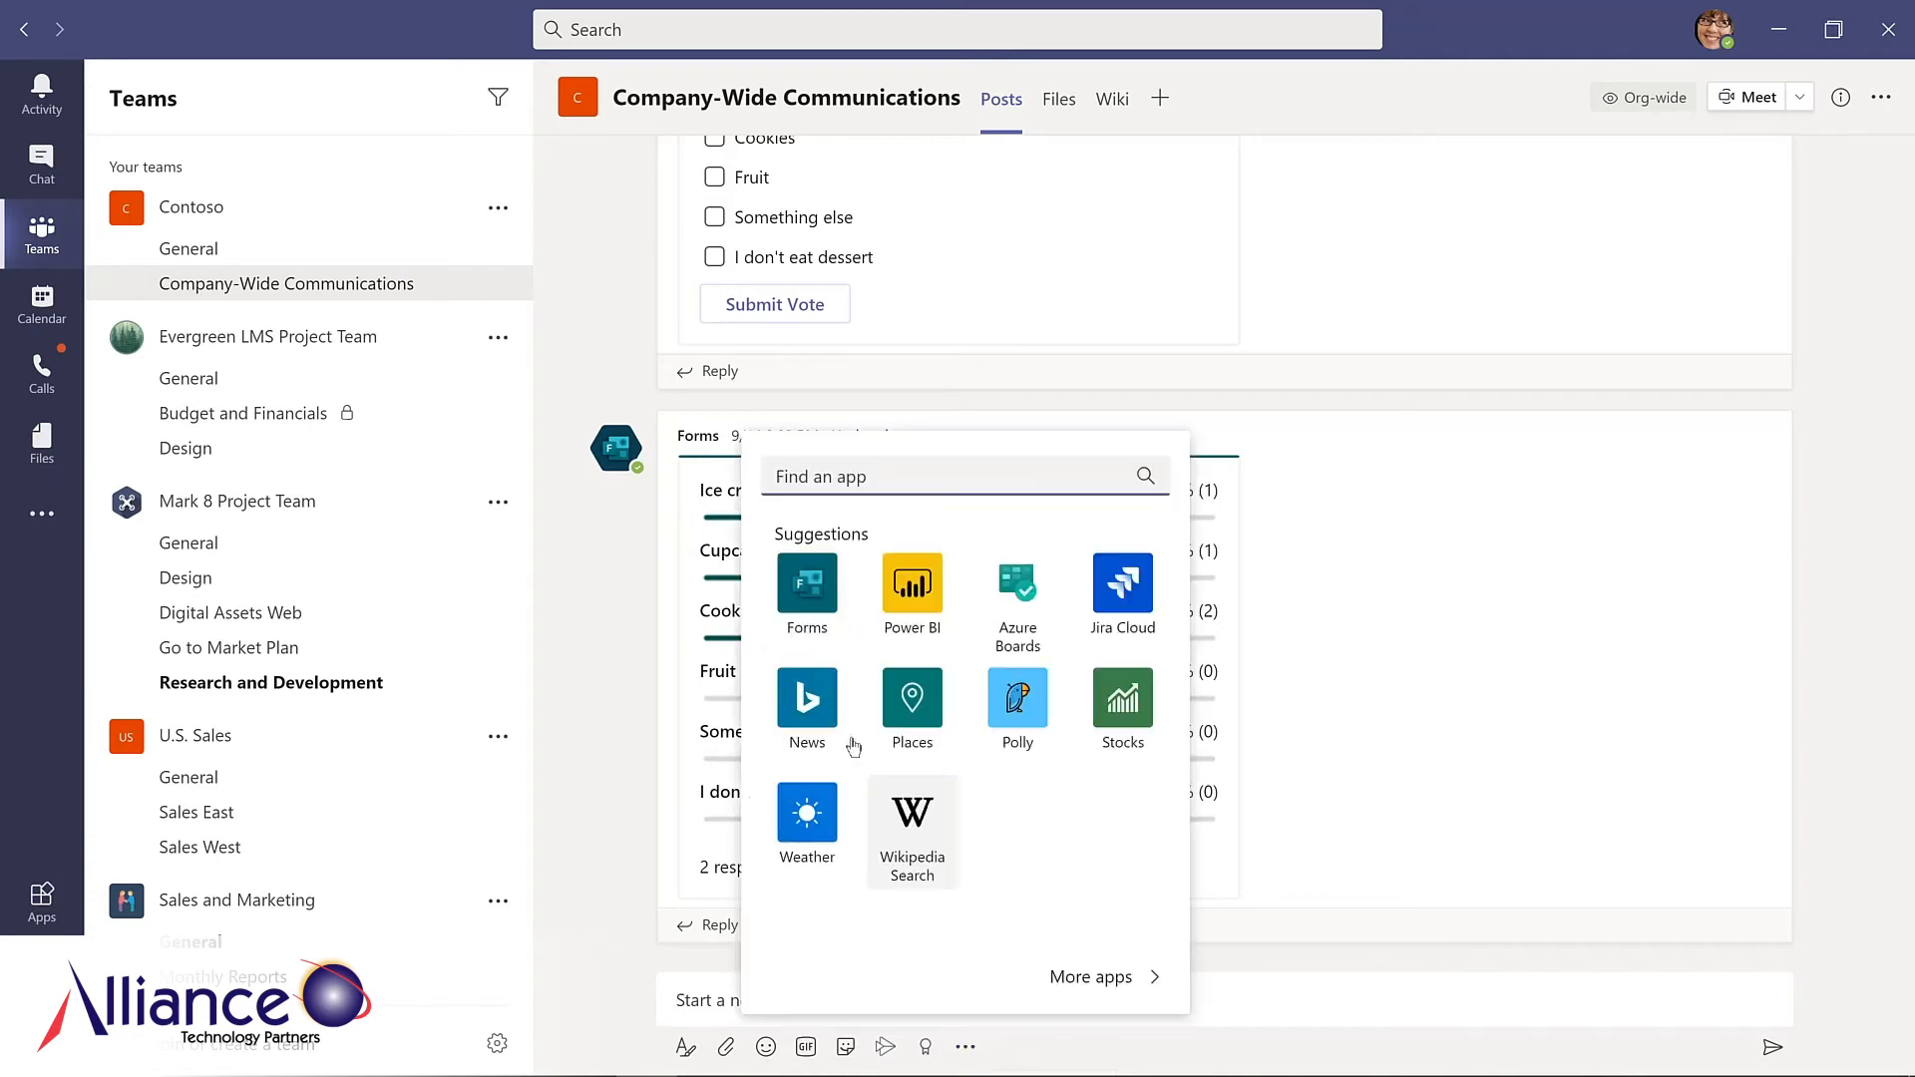
pyautogui.click(809, 587)
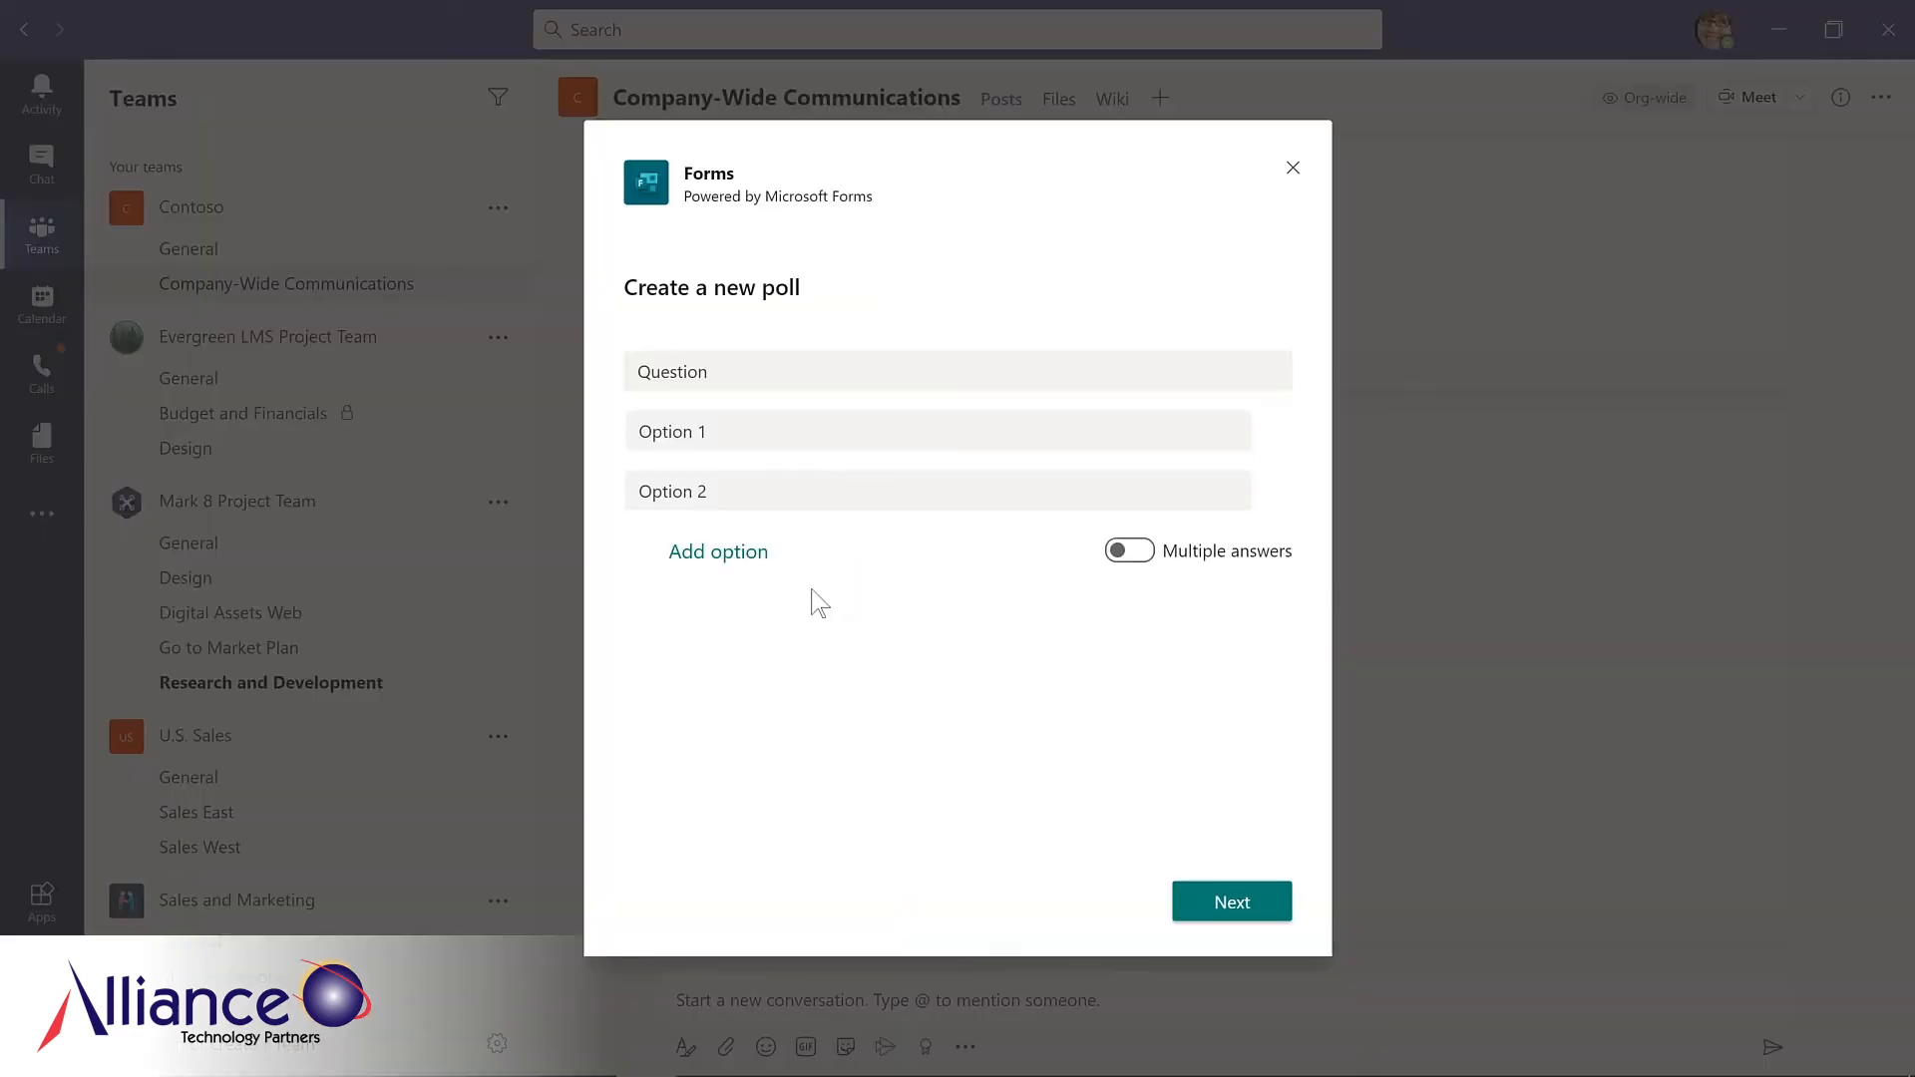
pyautogui.click(733, 371)
pyautogui.write('Ho')
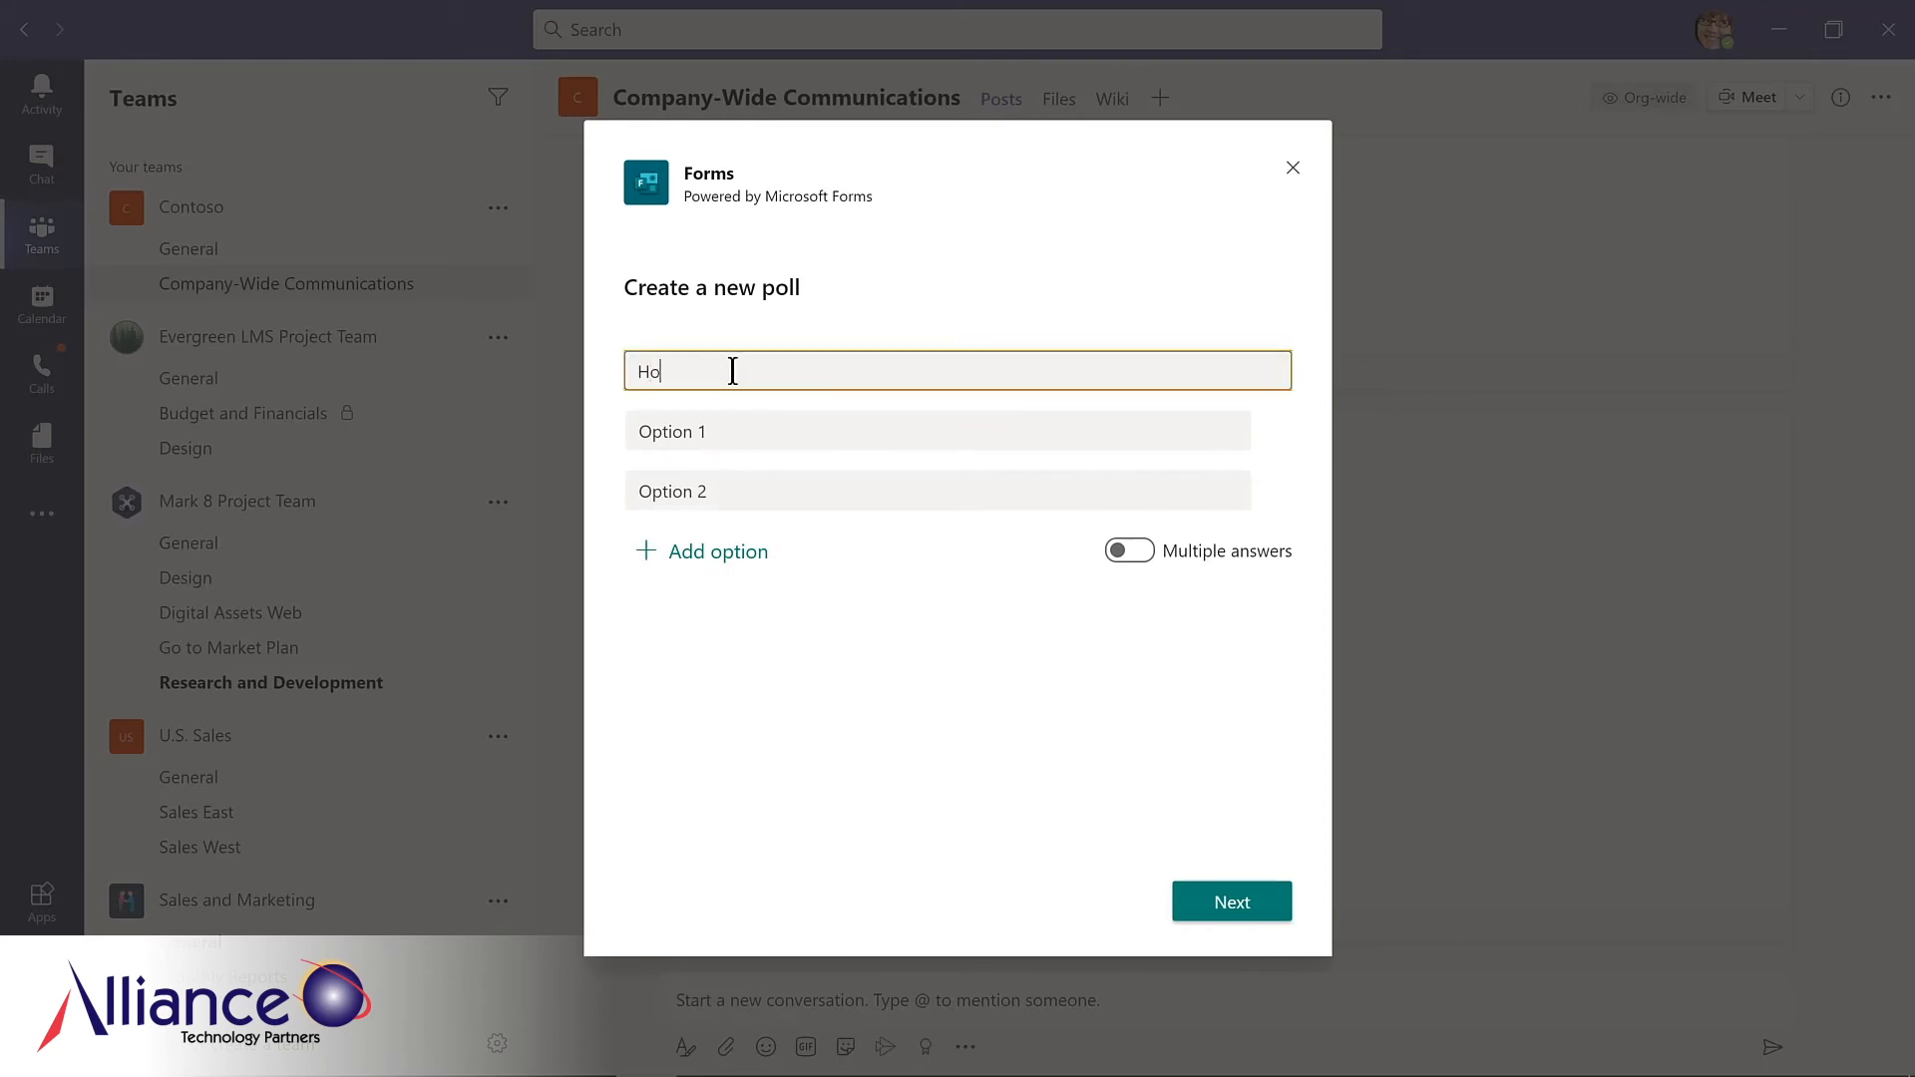
pyautogui.write('w much do you like Microsoft Teams?')
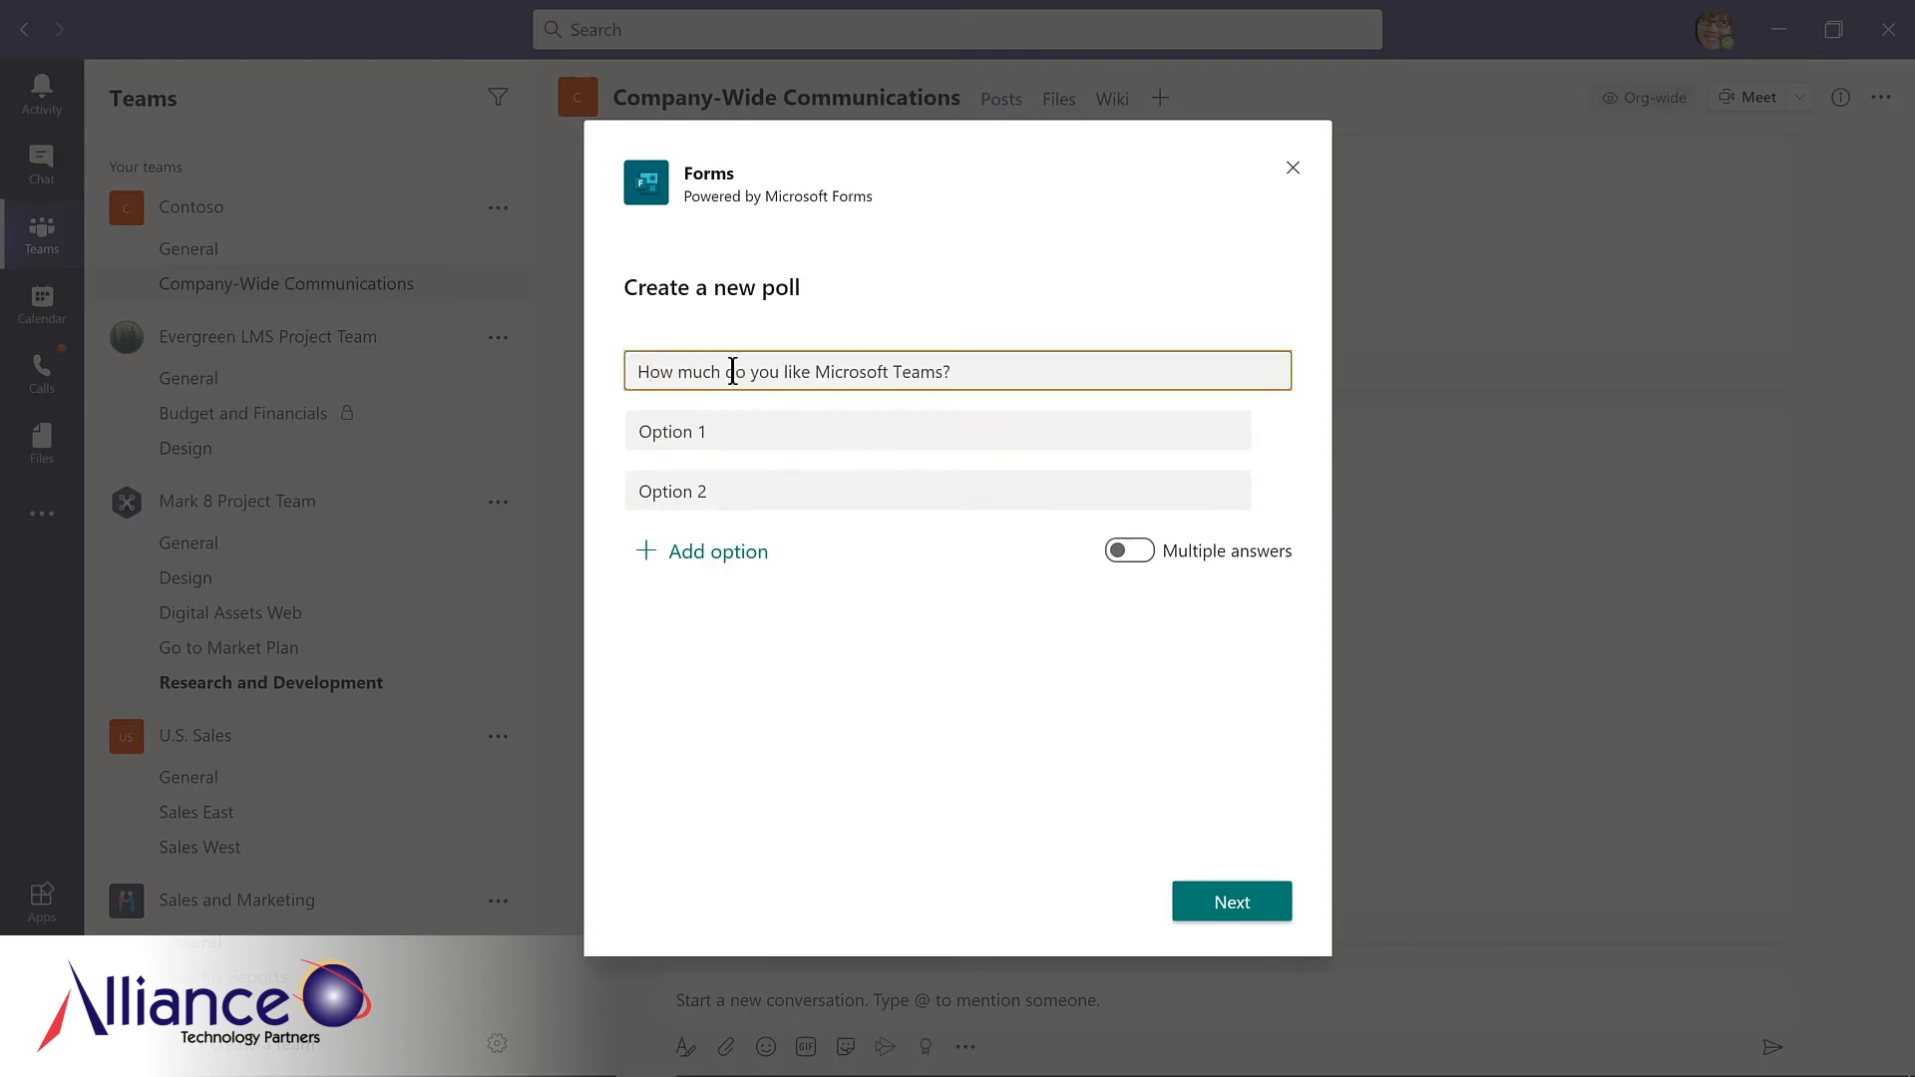
# Enter the poll answers "Teams is amazing!" and "Such a big time saver!", and send the poll
pyautogui.press('Tab')
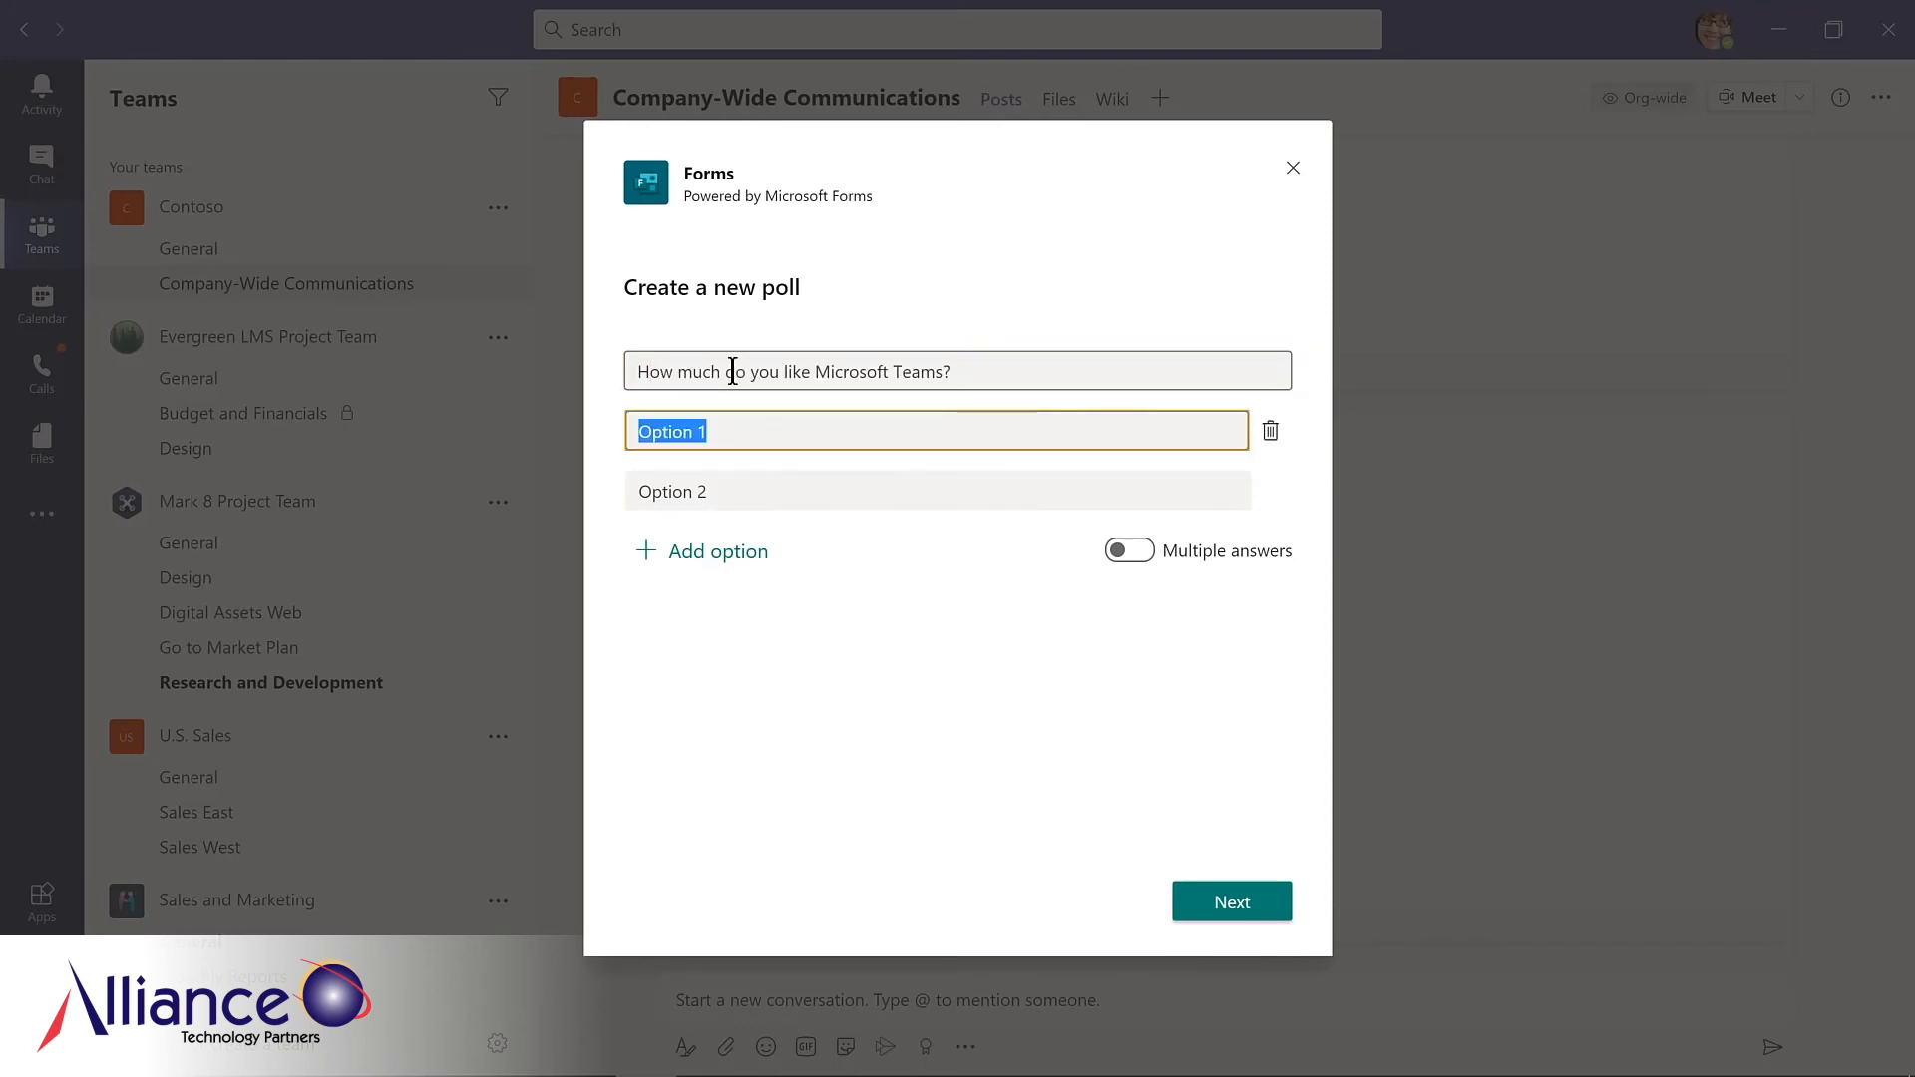
pyautogui.write('Teams is amazing!')
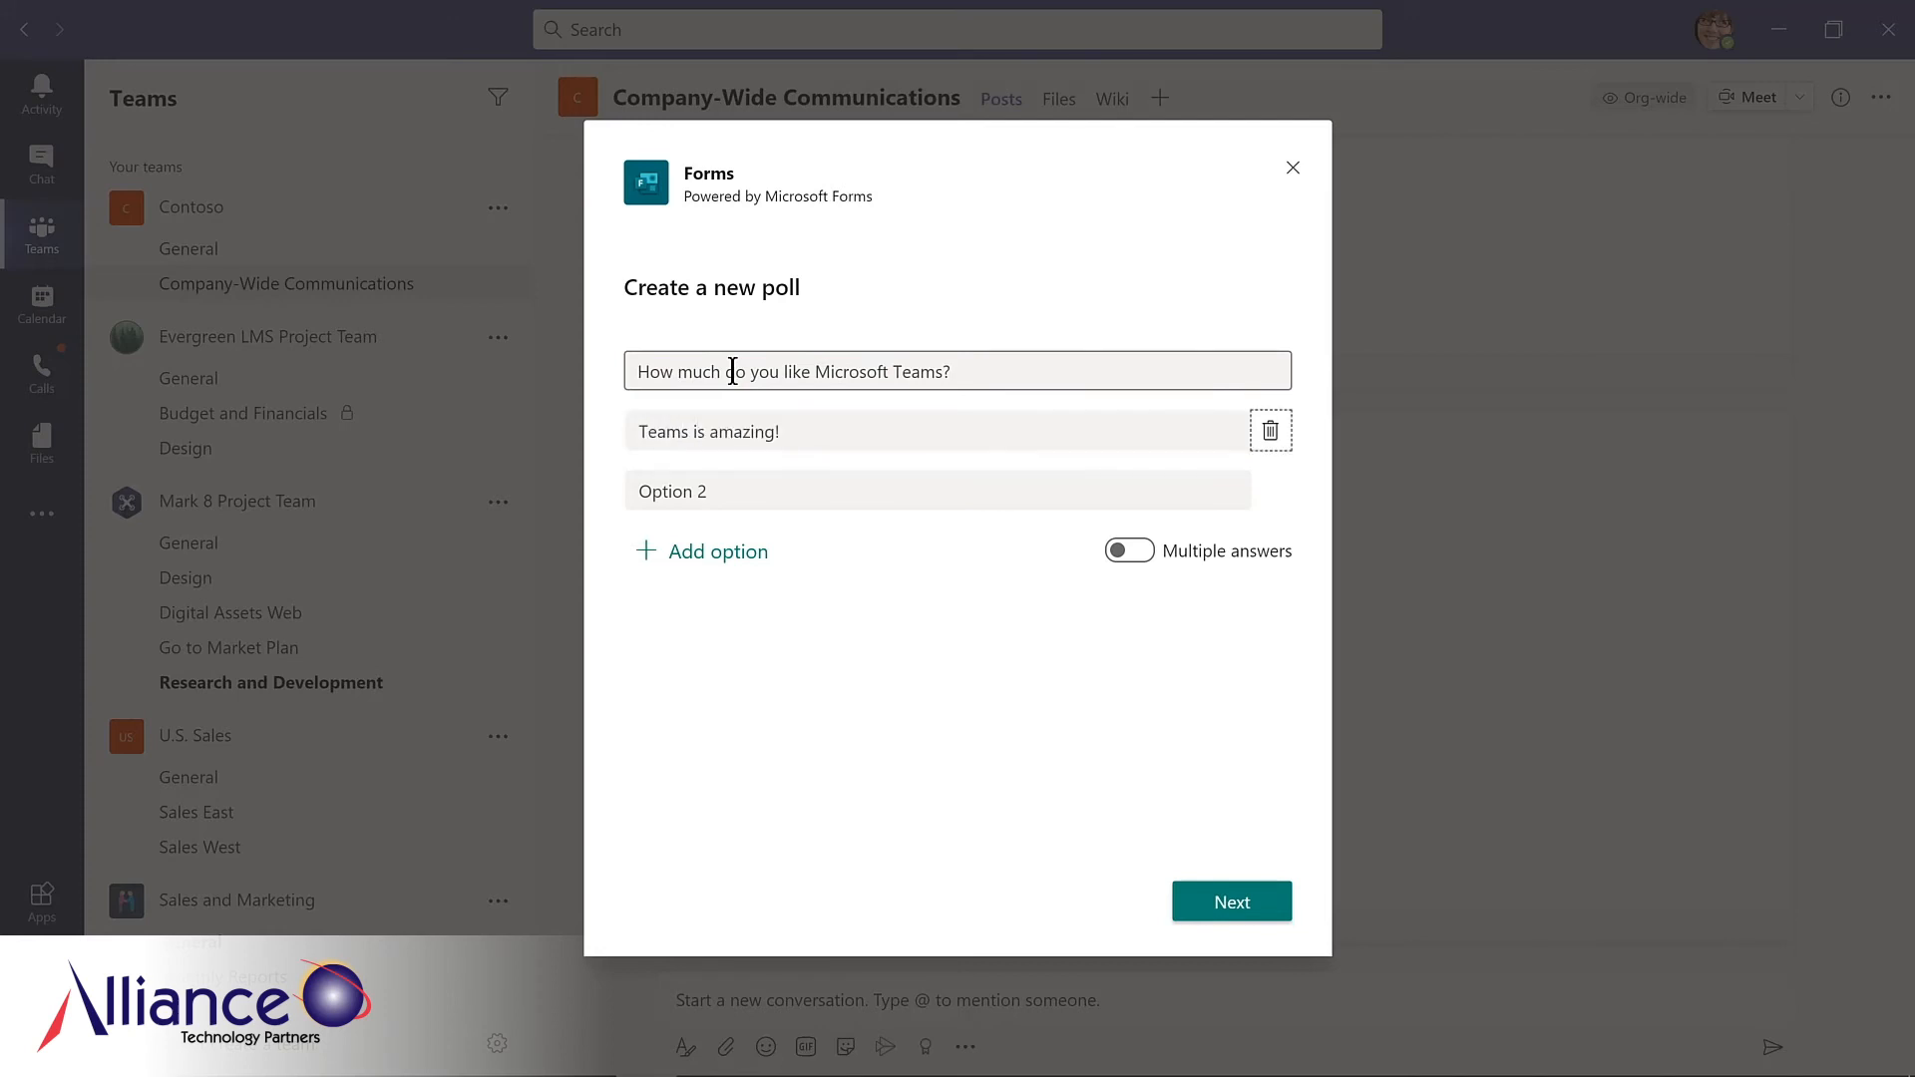
pyautogui.press('Tab')
pyautogui.write('Such a big time saver!')
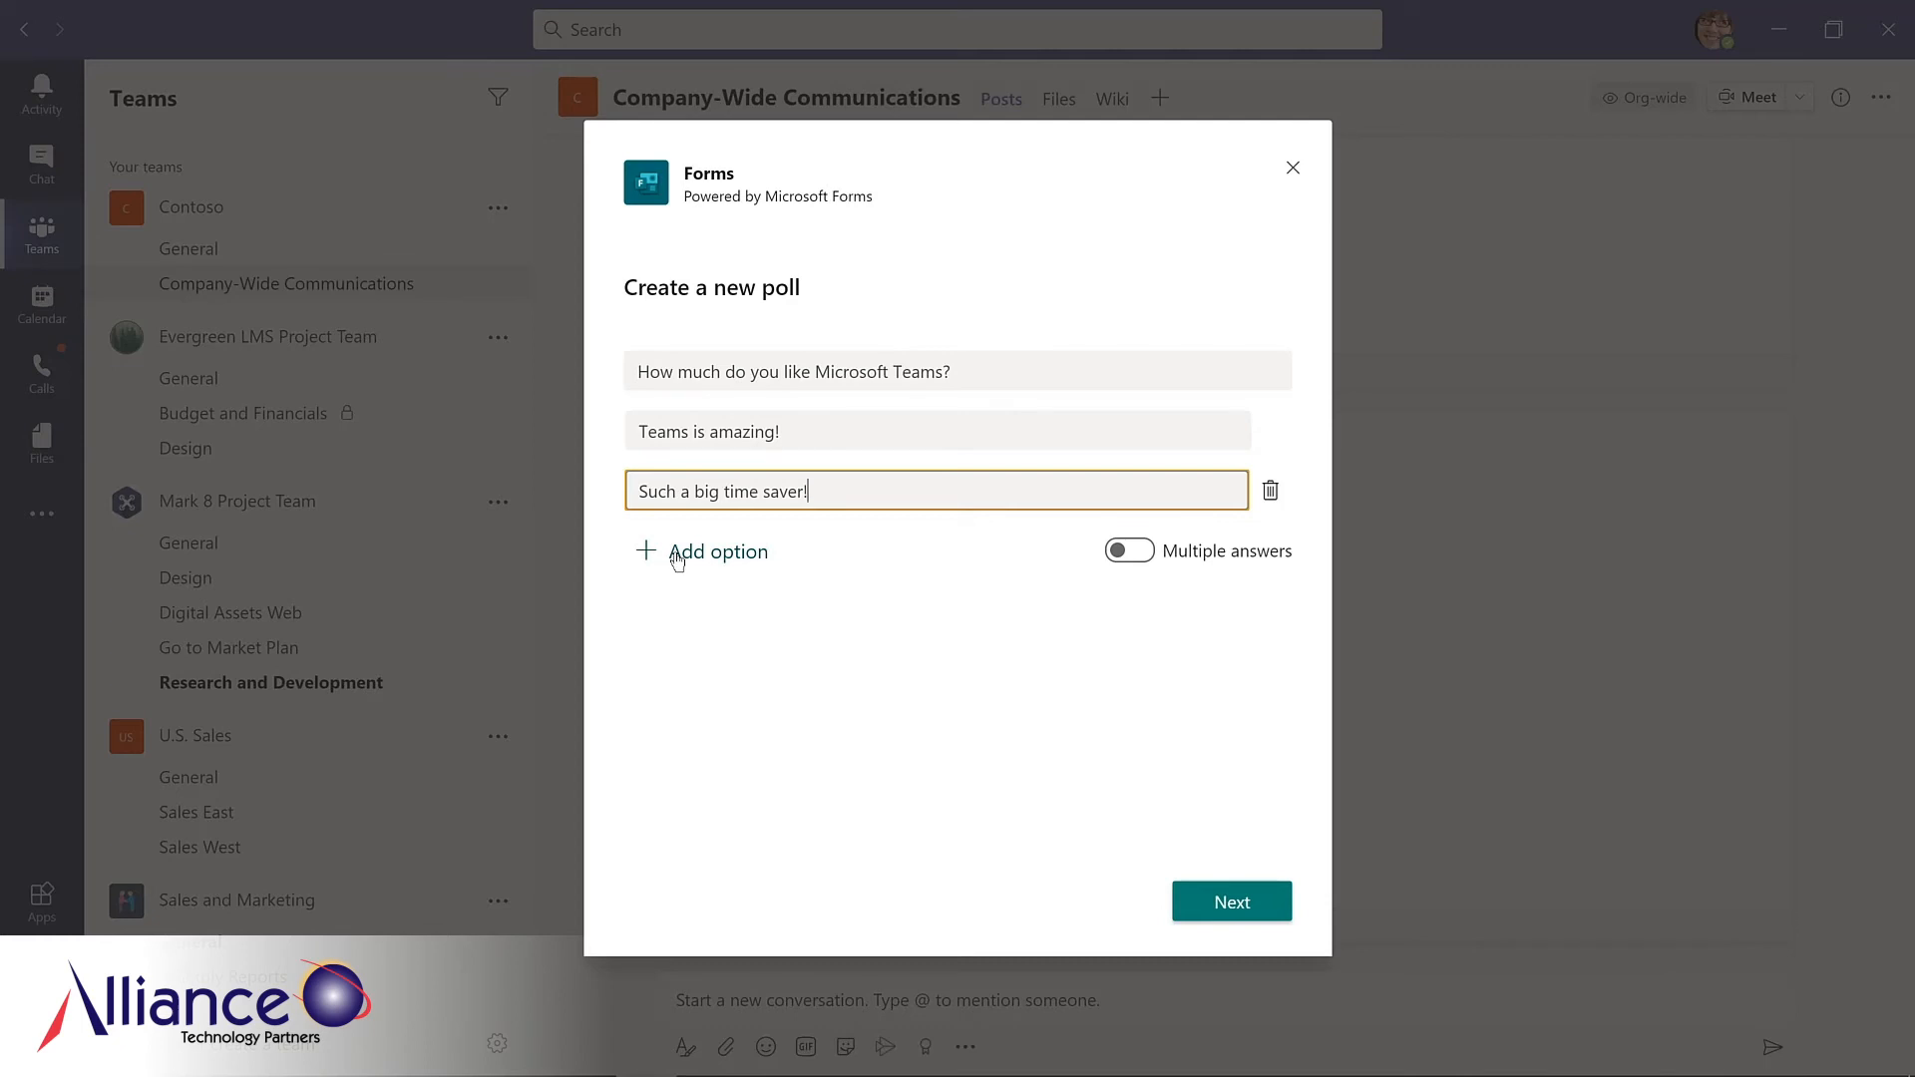
pyautogui.click(1219, 916)
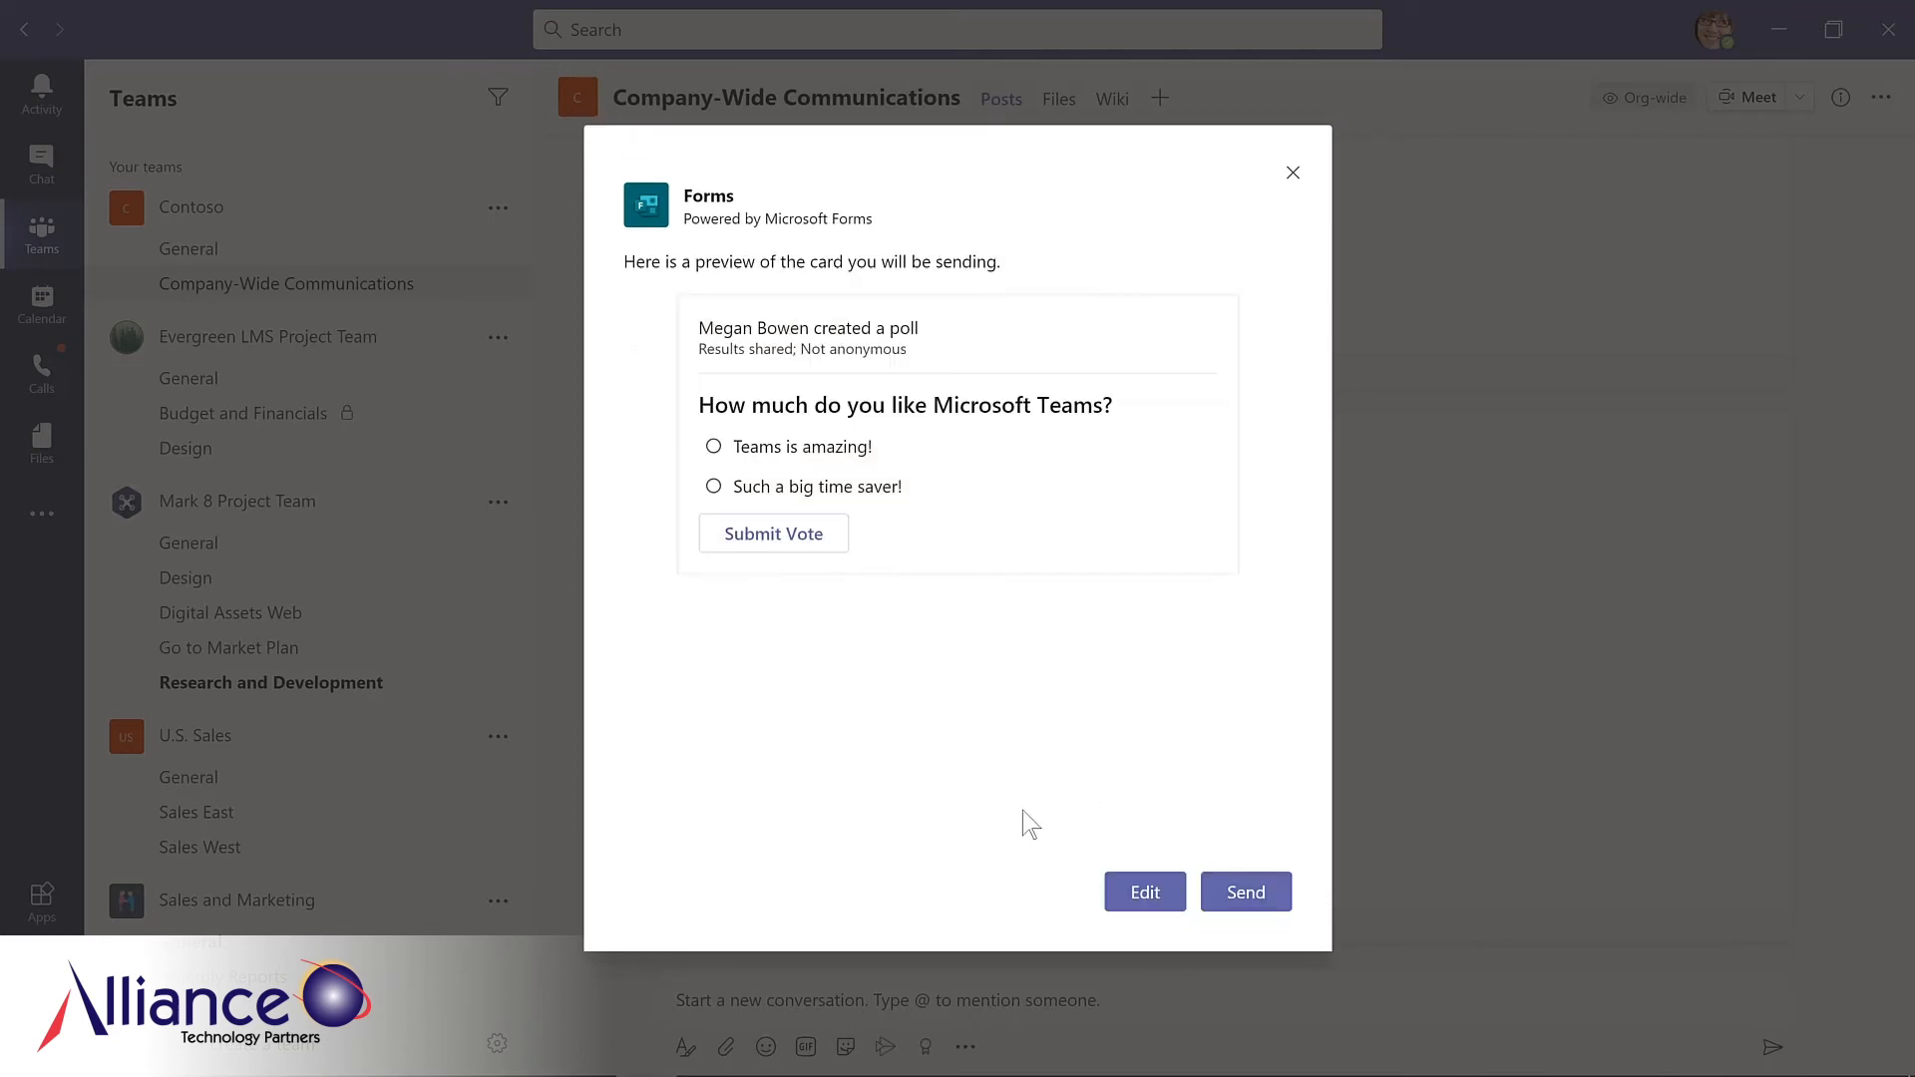
pyautogui.click(1248, 903)
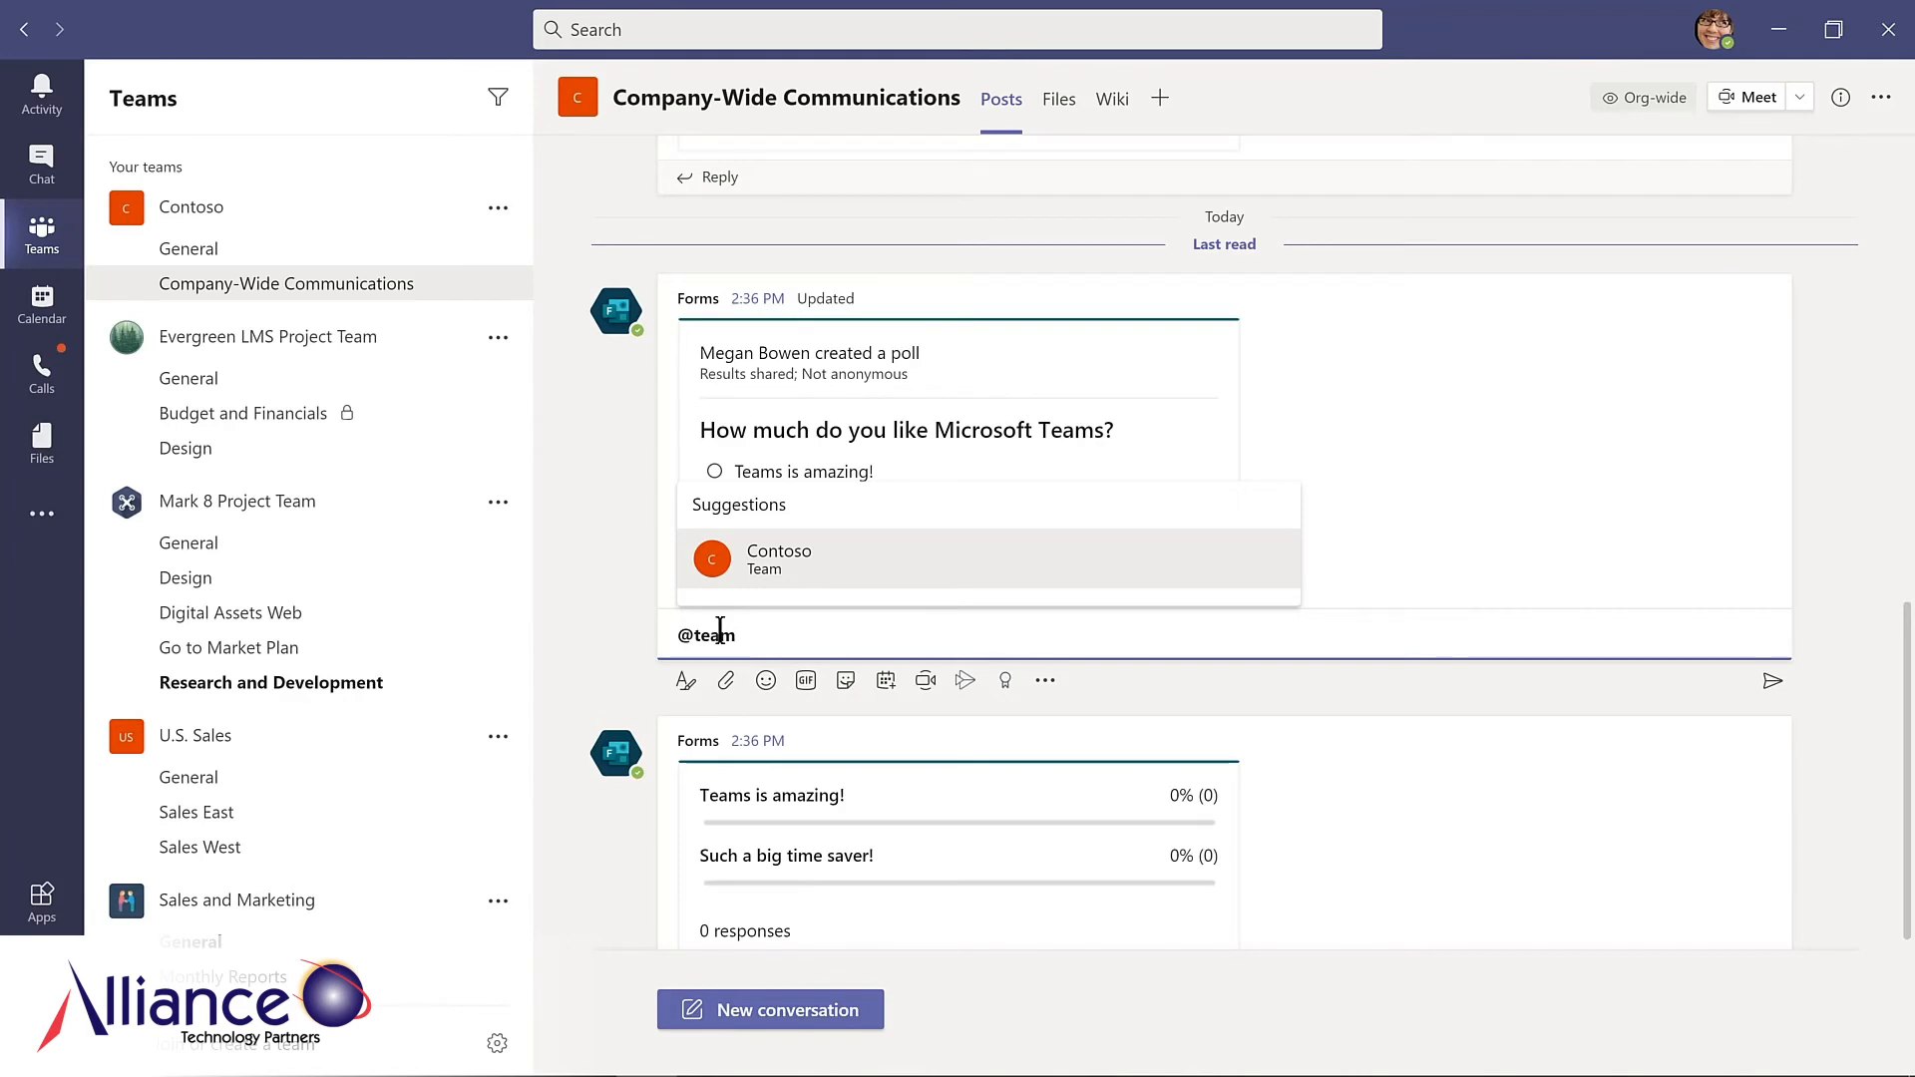
# Reply to the new poll mentioning the Contoso team with "Please complete this poll by Friday!"
pyautogui.press('Return')
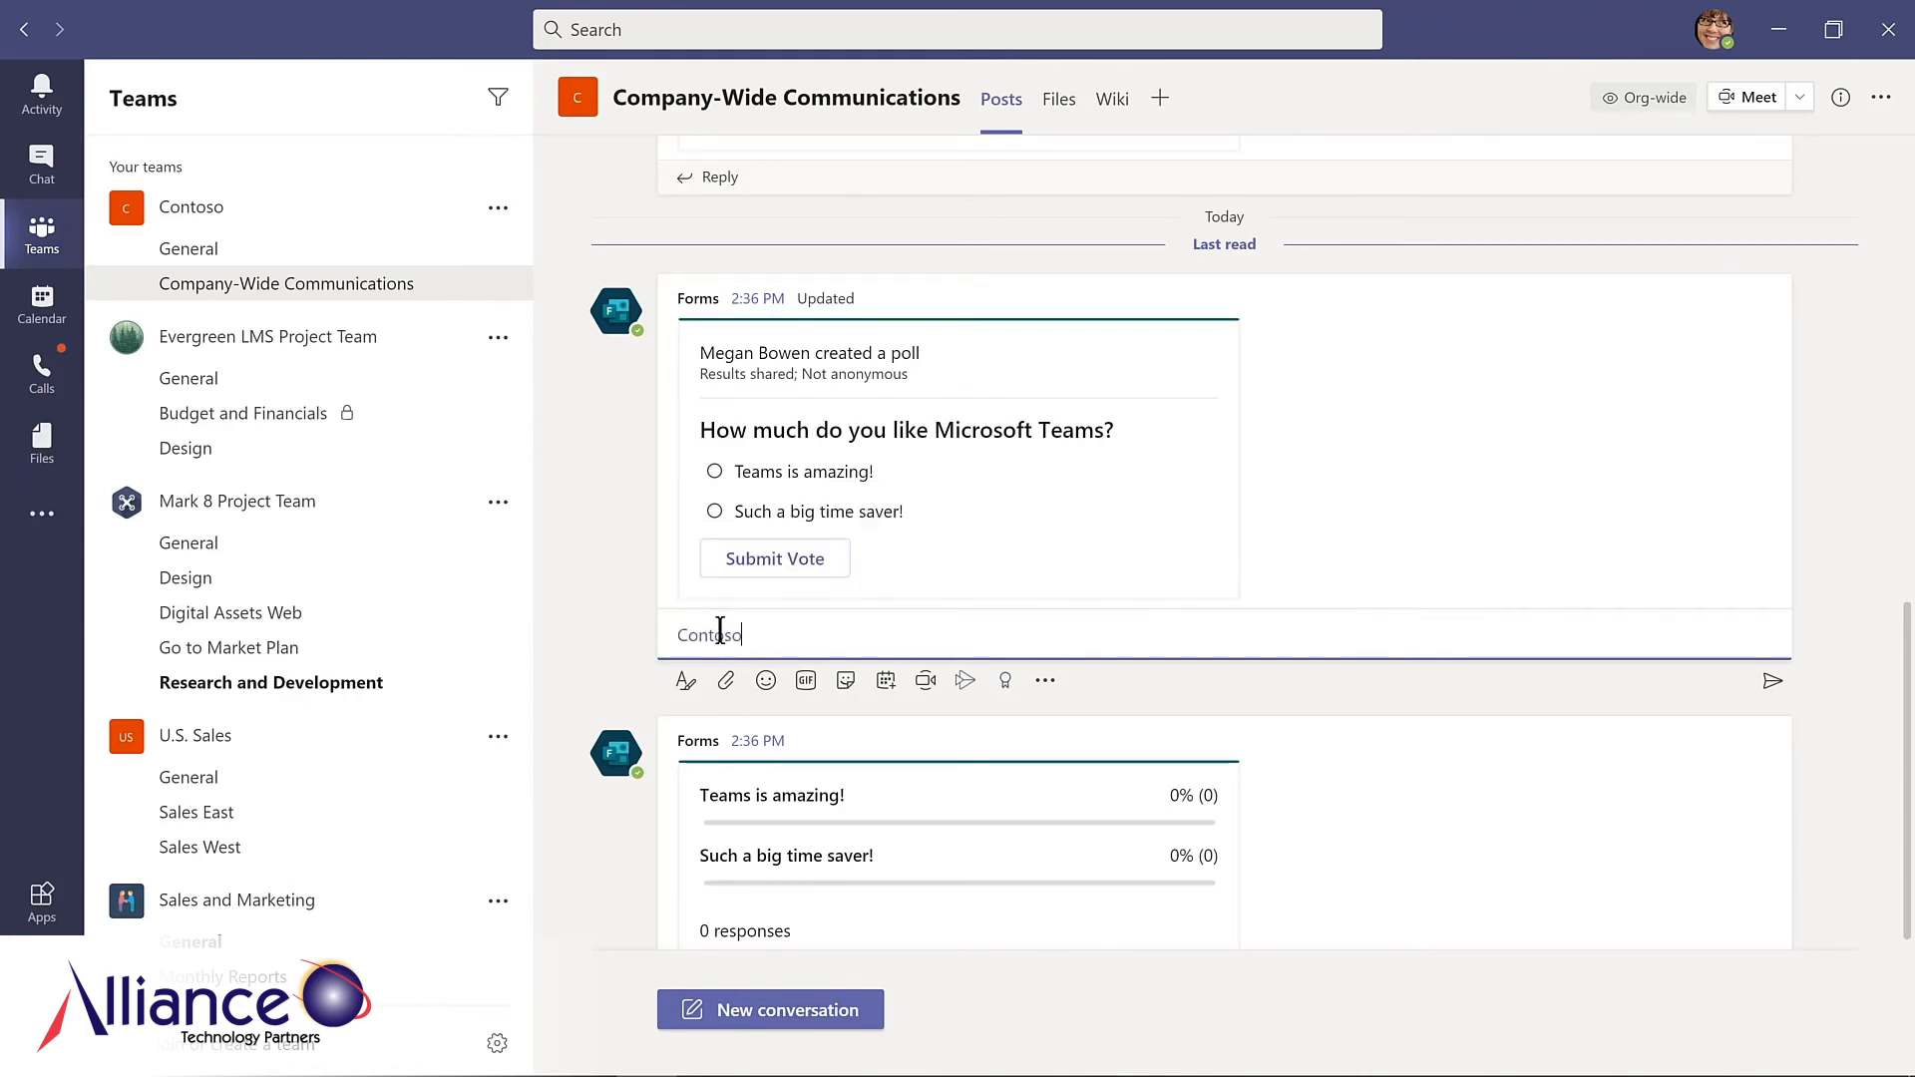
pyautogui.write('Please complete this poll by Friday!')
pyautogui.press('Return')
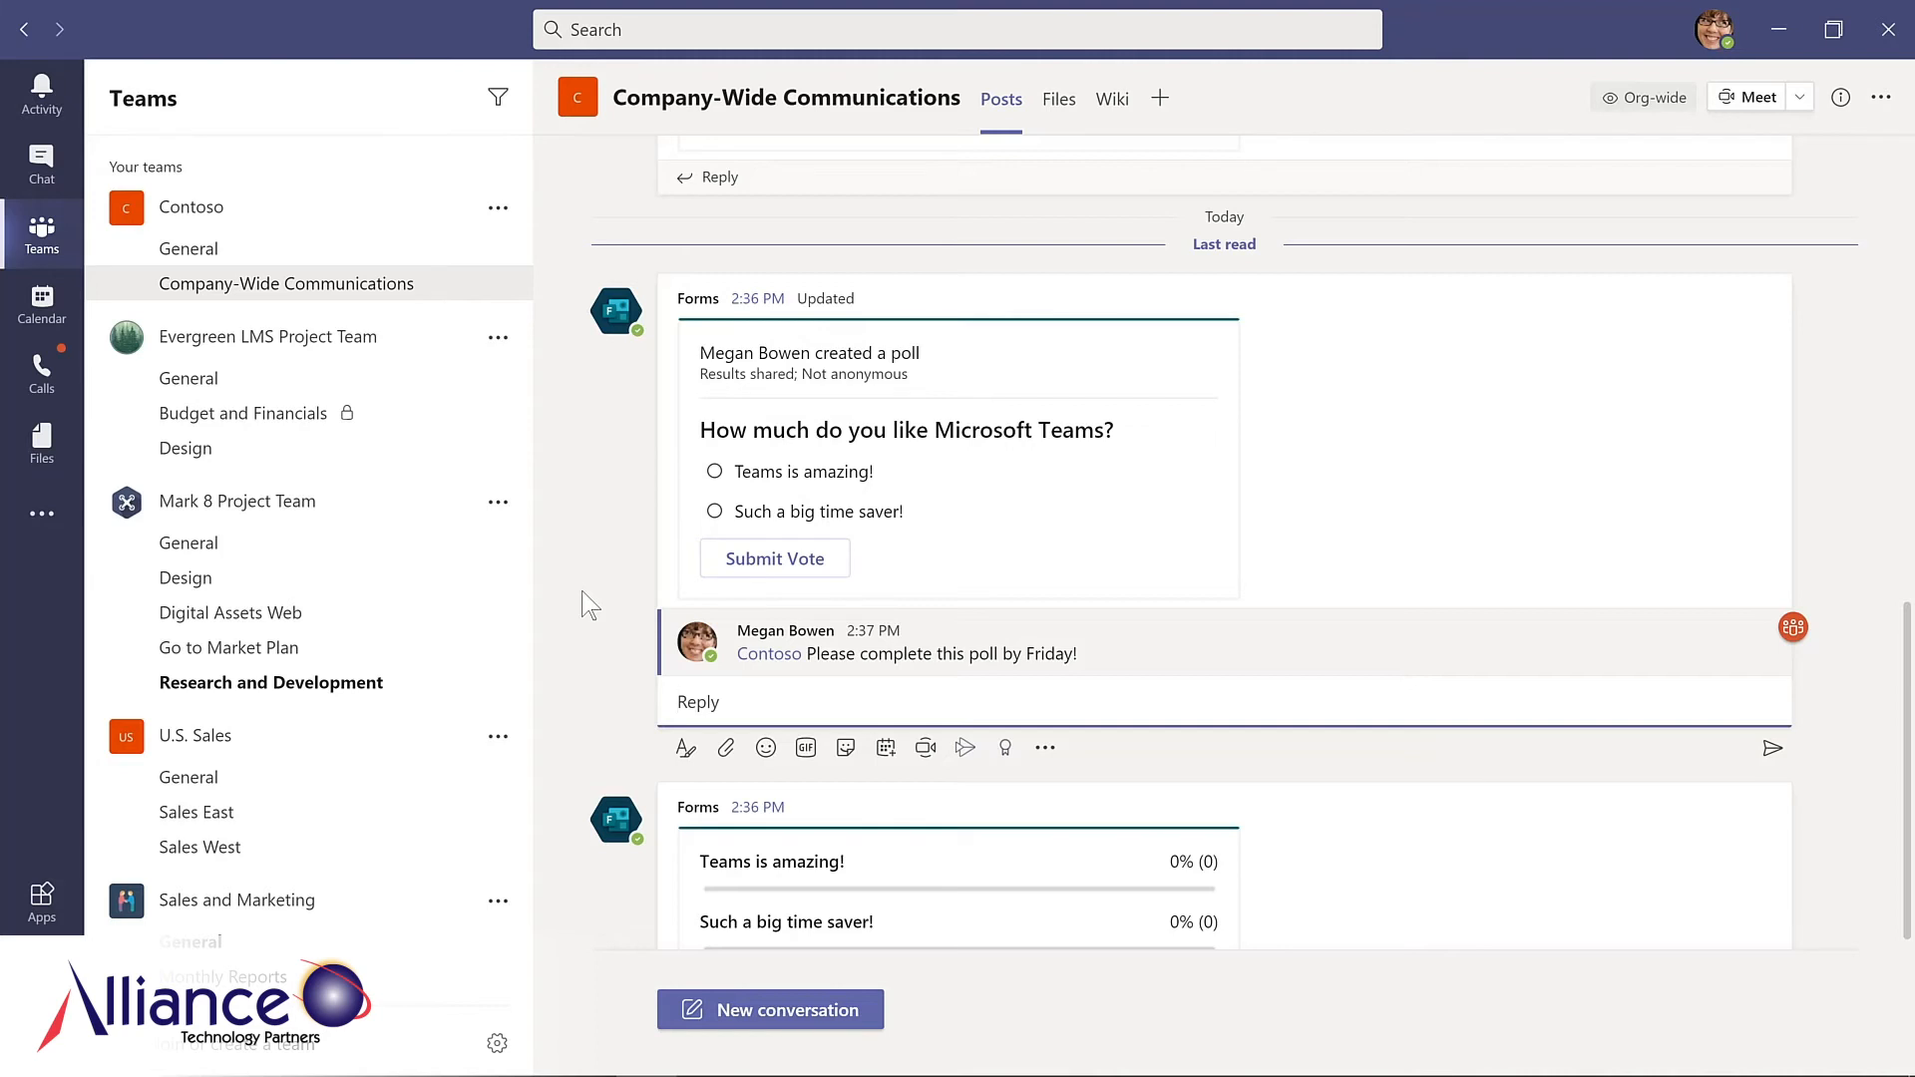
# Set the application theme to Dark in the general settings and close the settings
pyautogui.click(1717, 33)
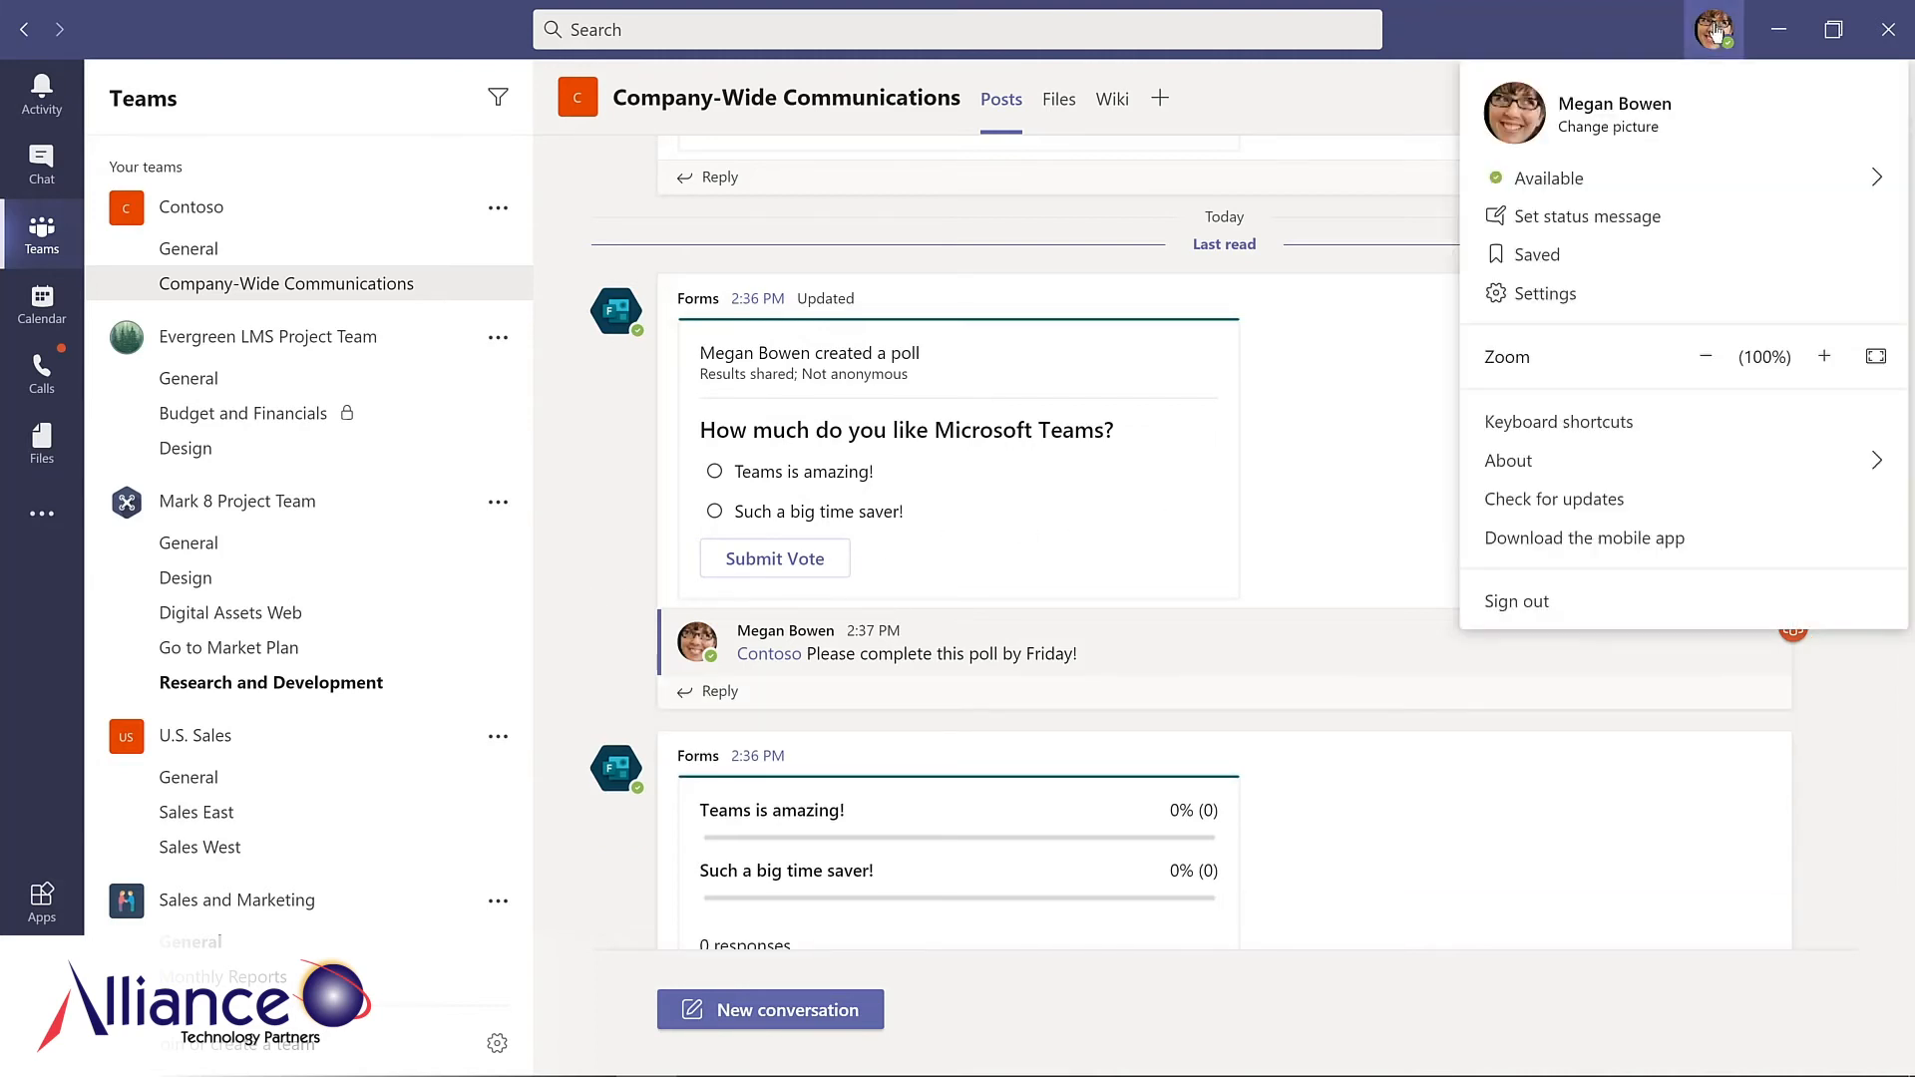
pyautogui.click(1549, 299)
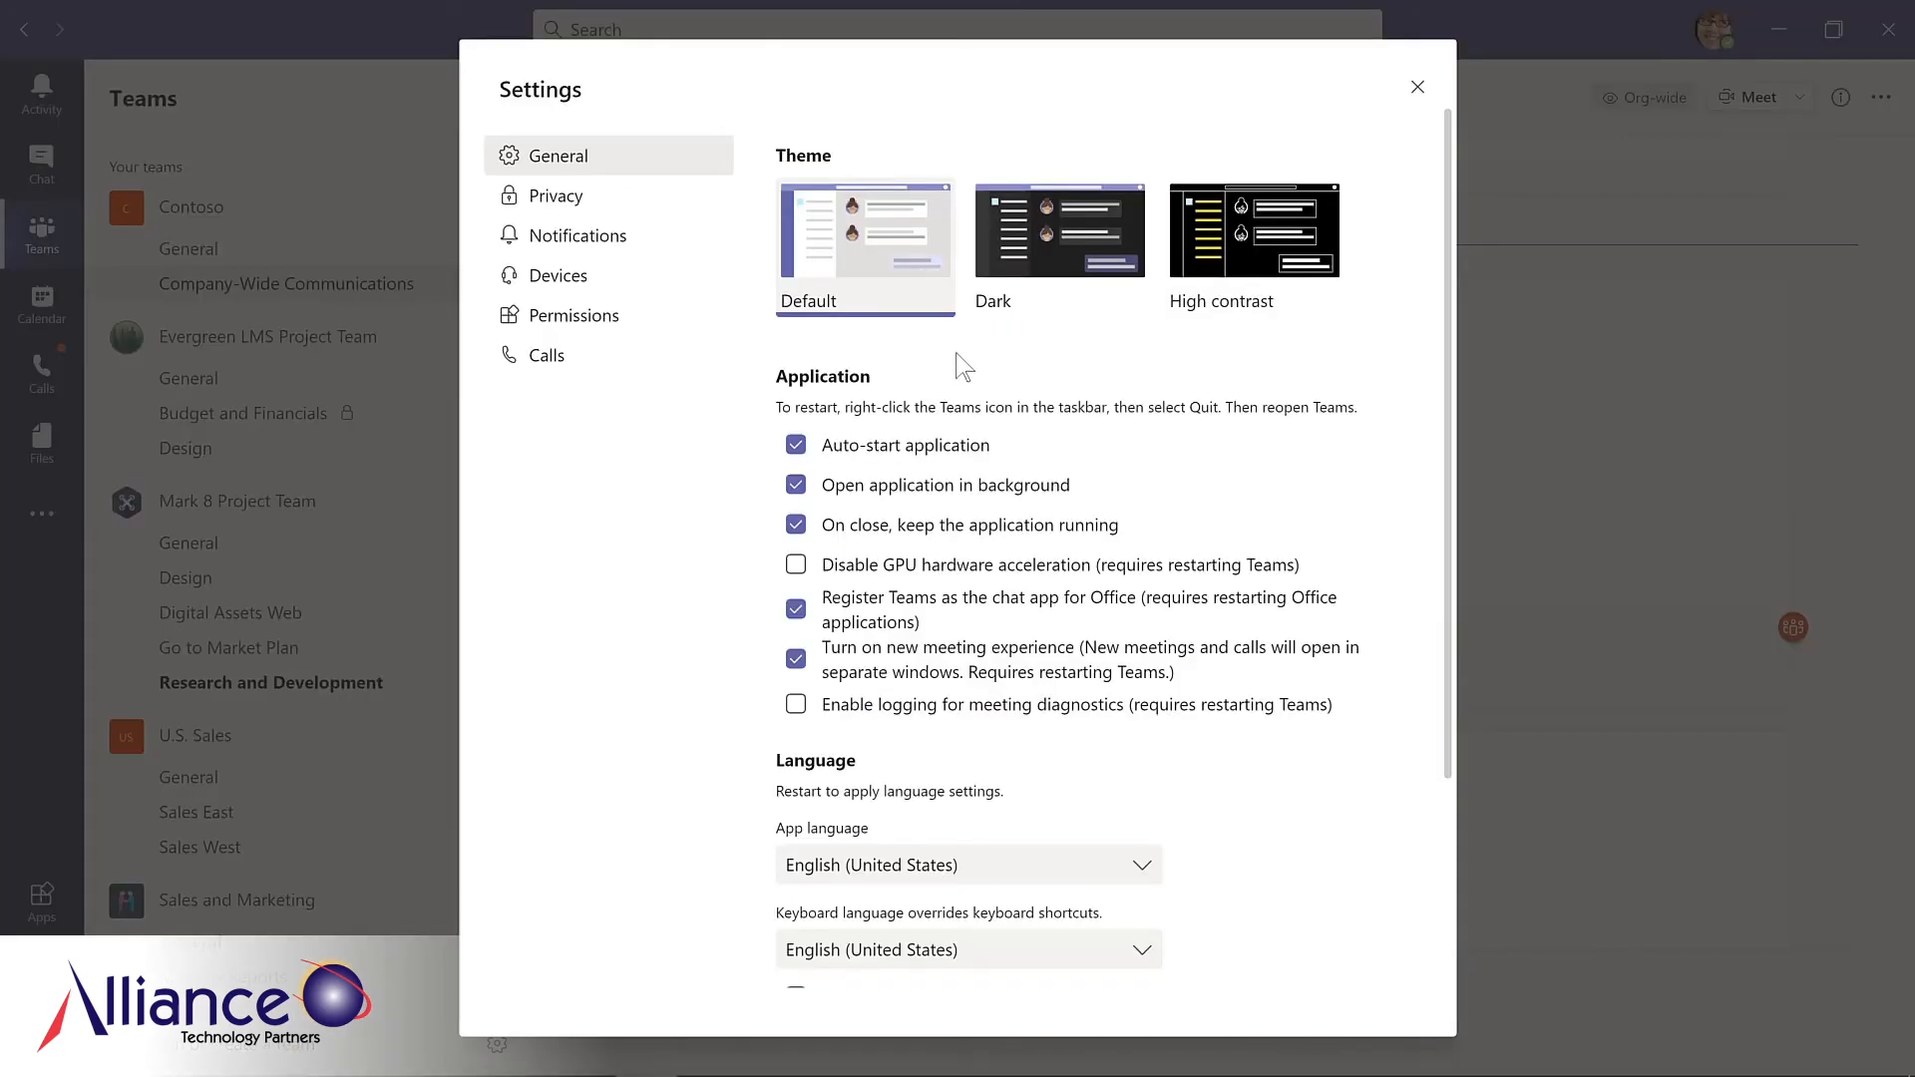
pyautogui.click(1059, 239)
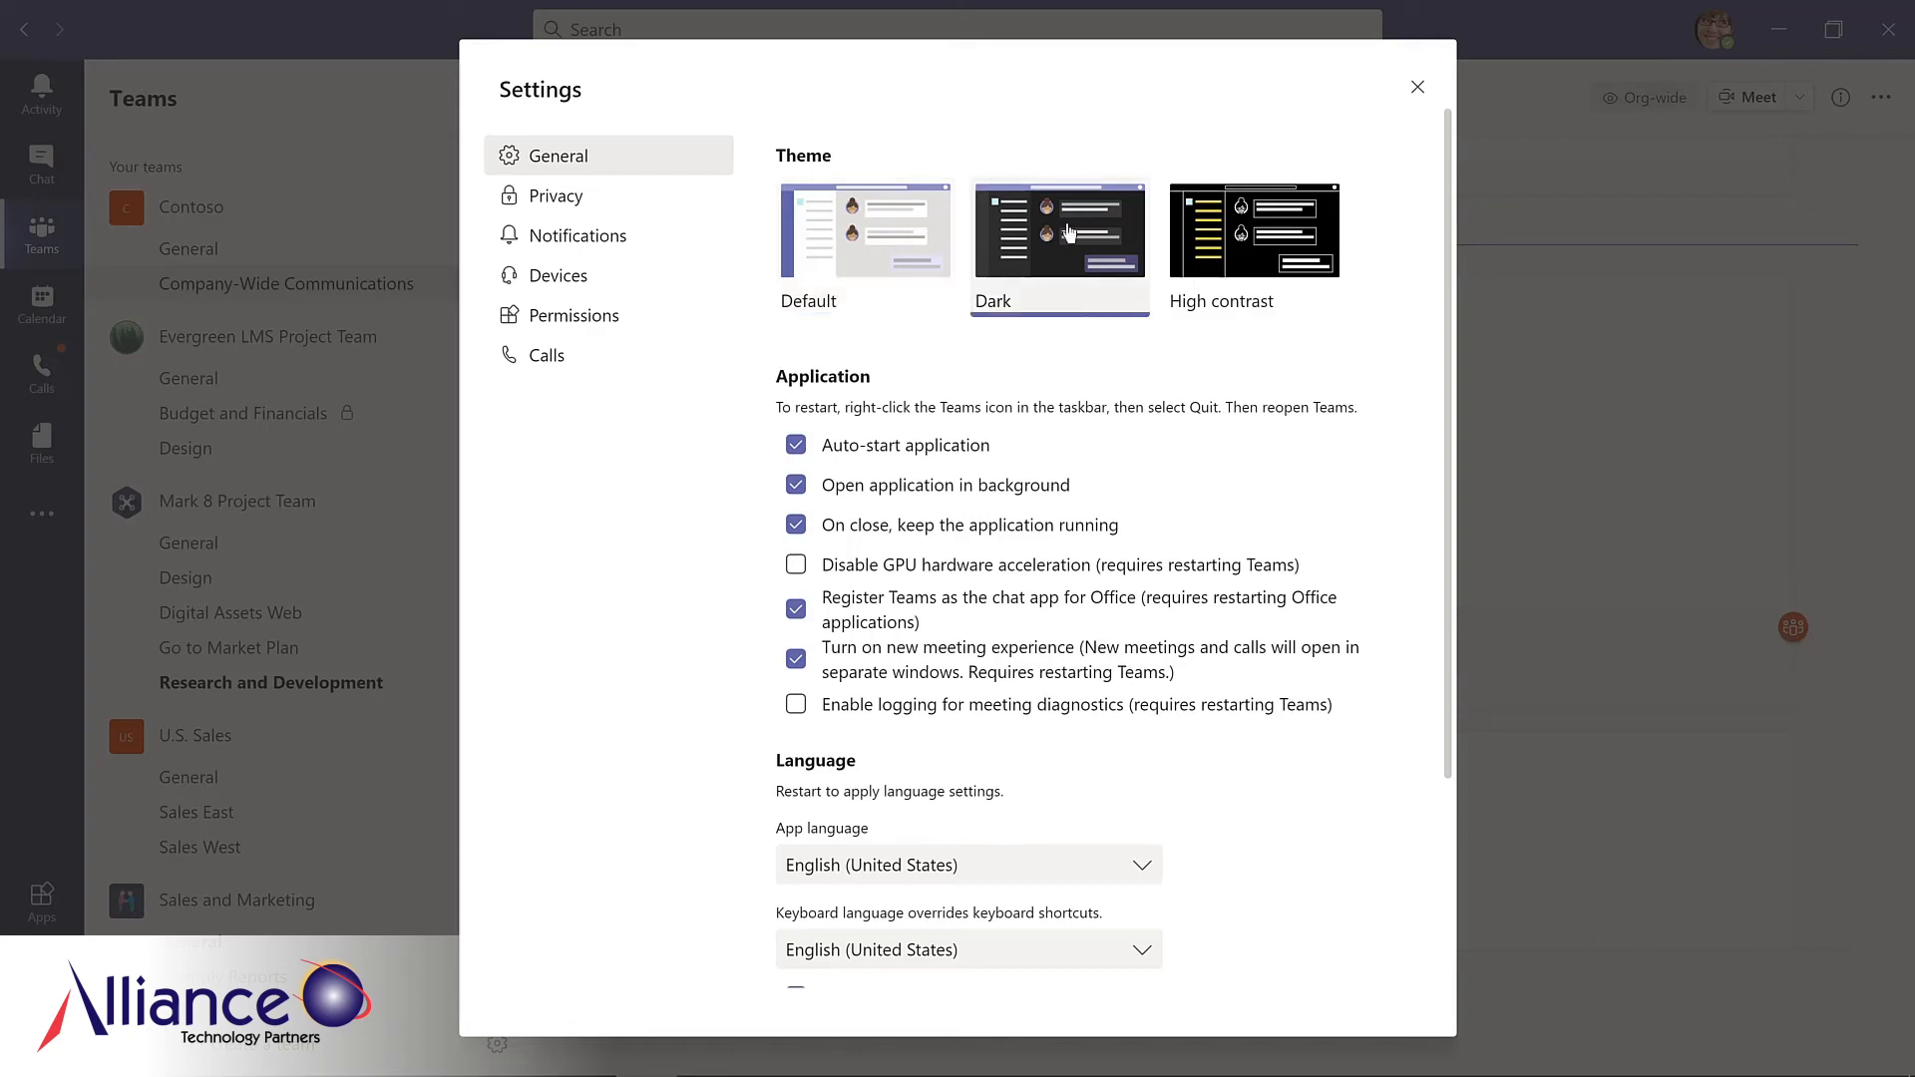
pyautogui.click(1417, 88)
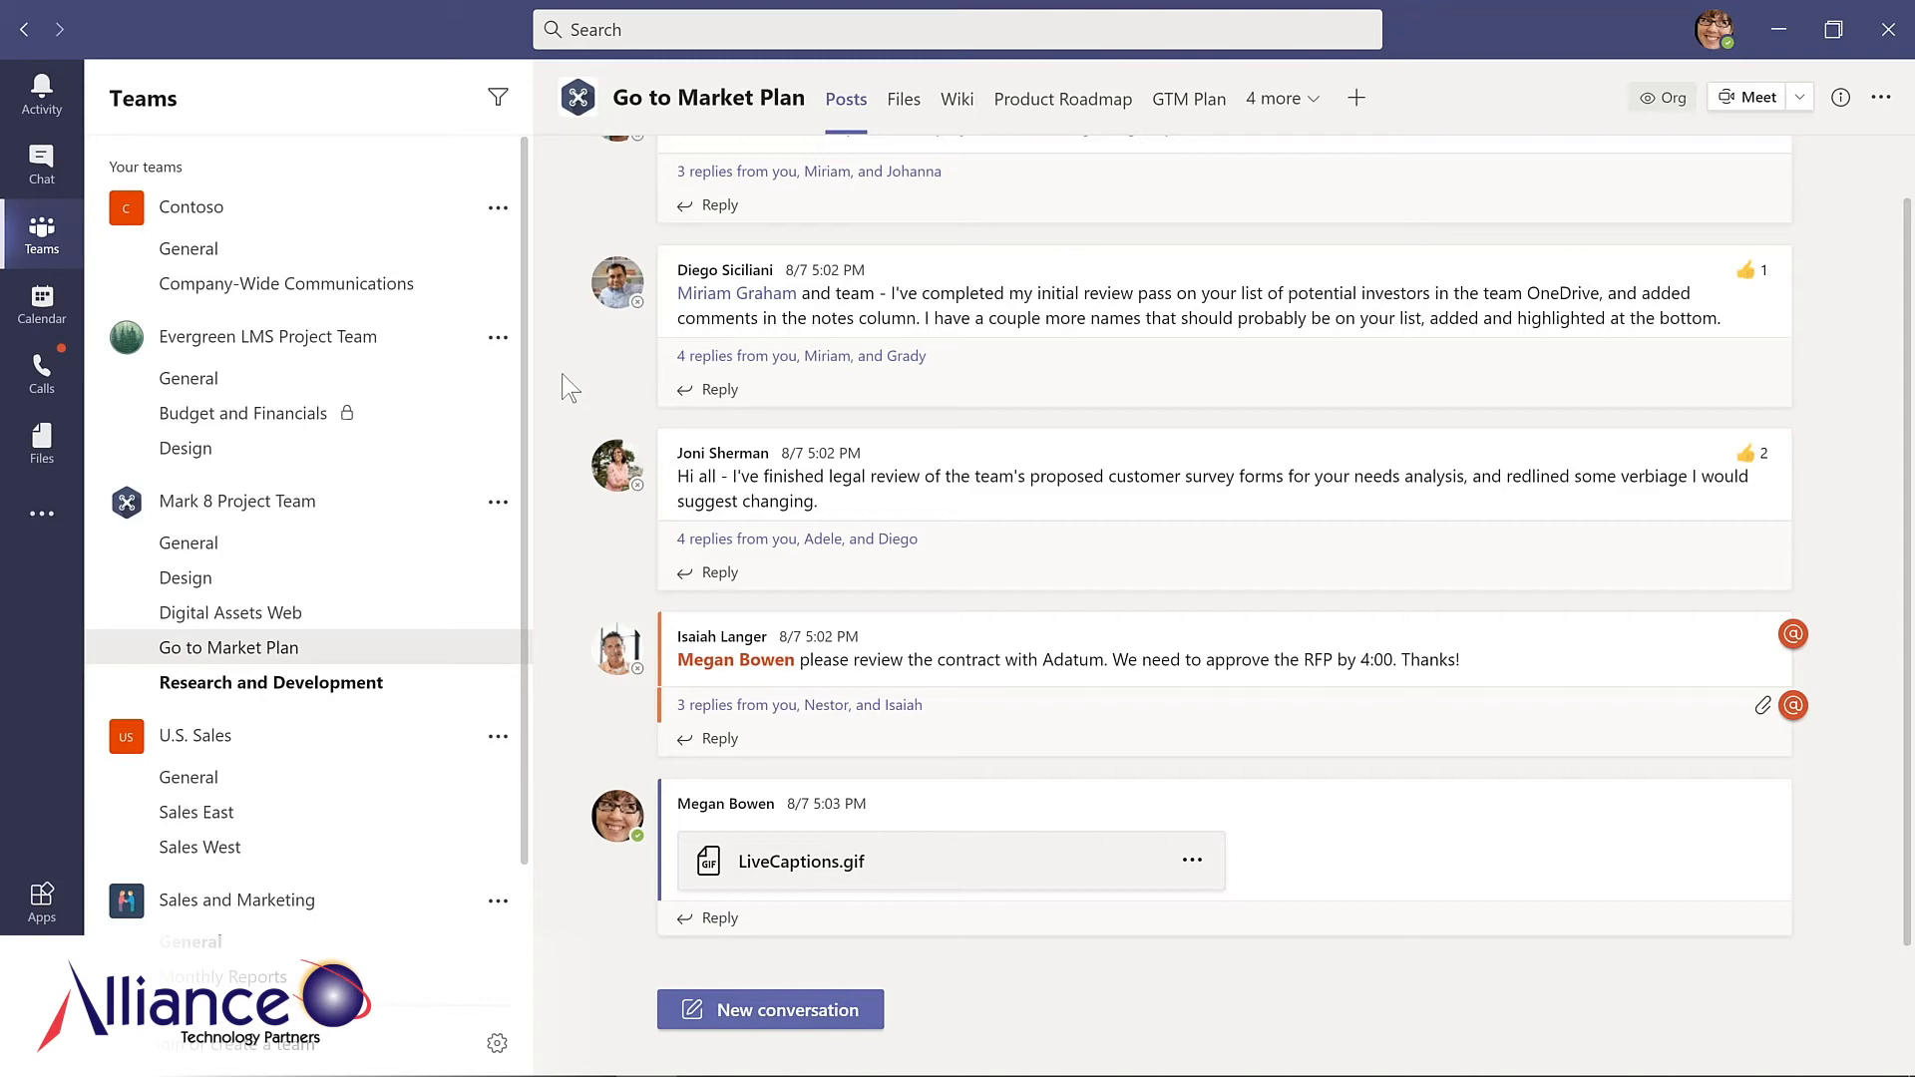
# Save the potential investors review message and the customer survey legal review message in the Go to Market Plan channel
pyautogui.moveTo(1372, 290)
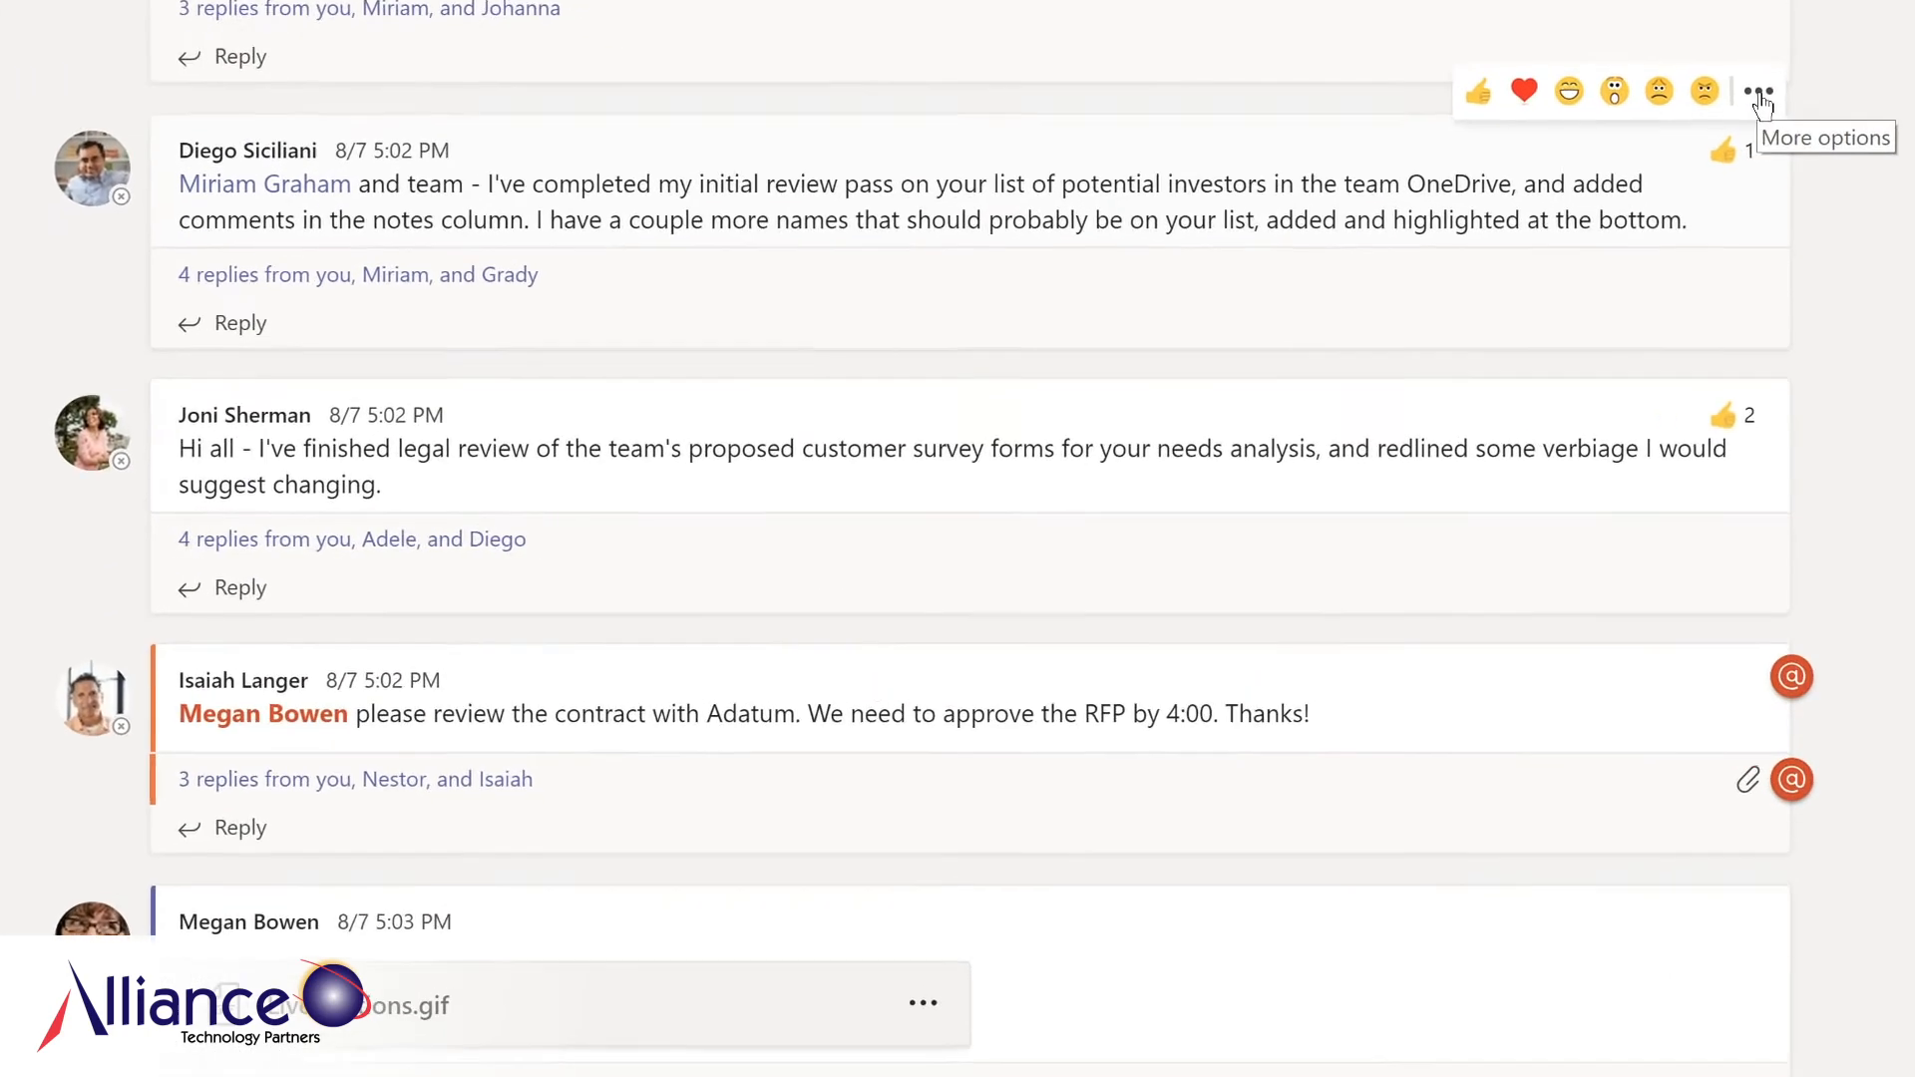
pyautogui.click(1770, 232)
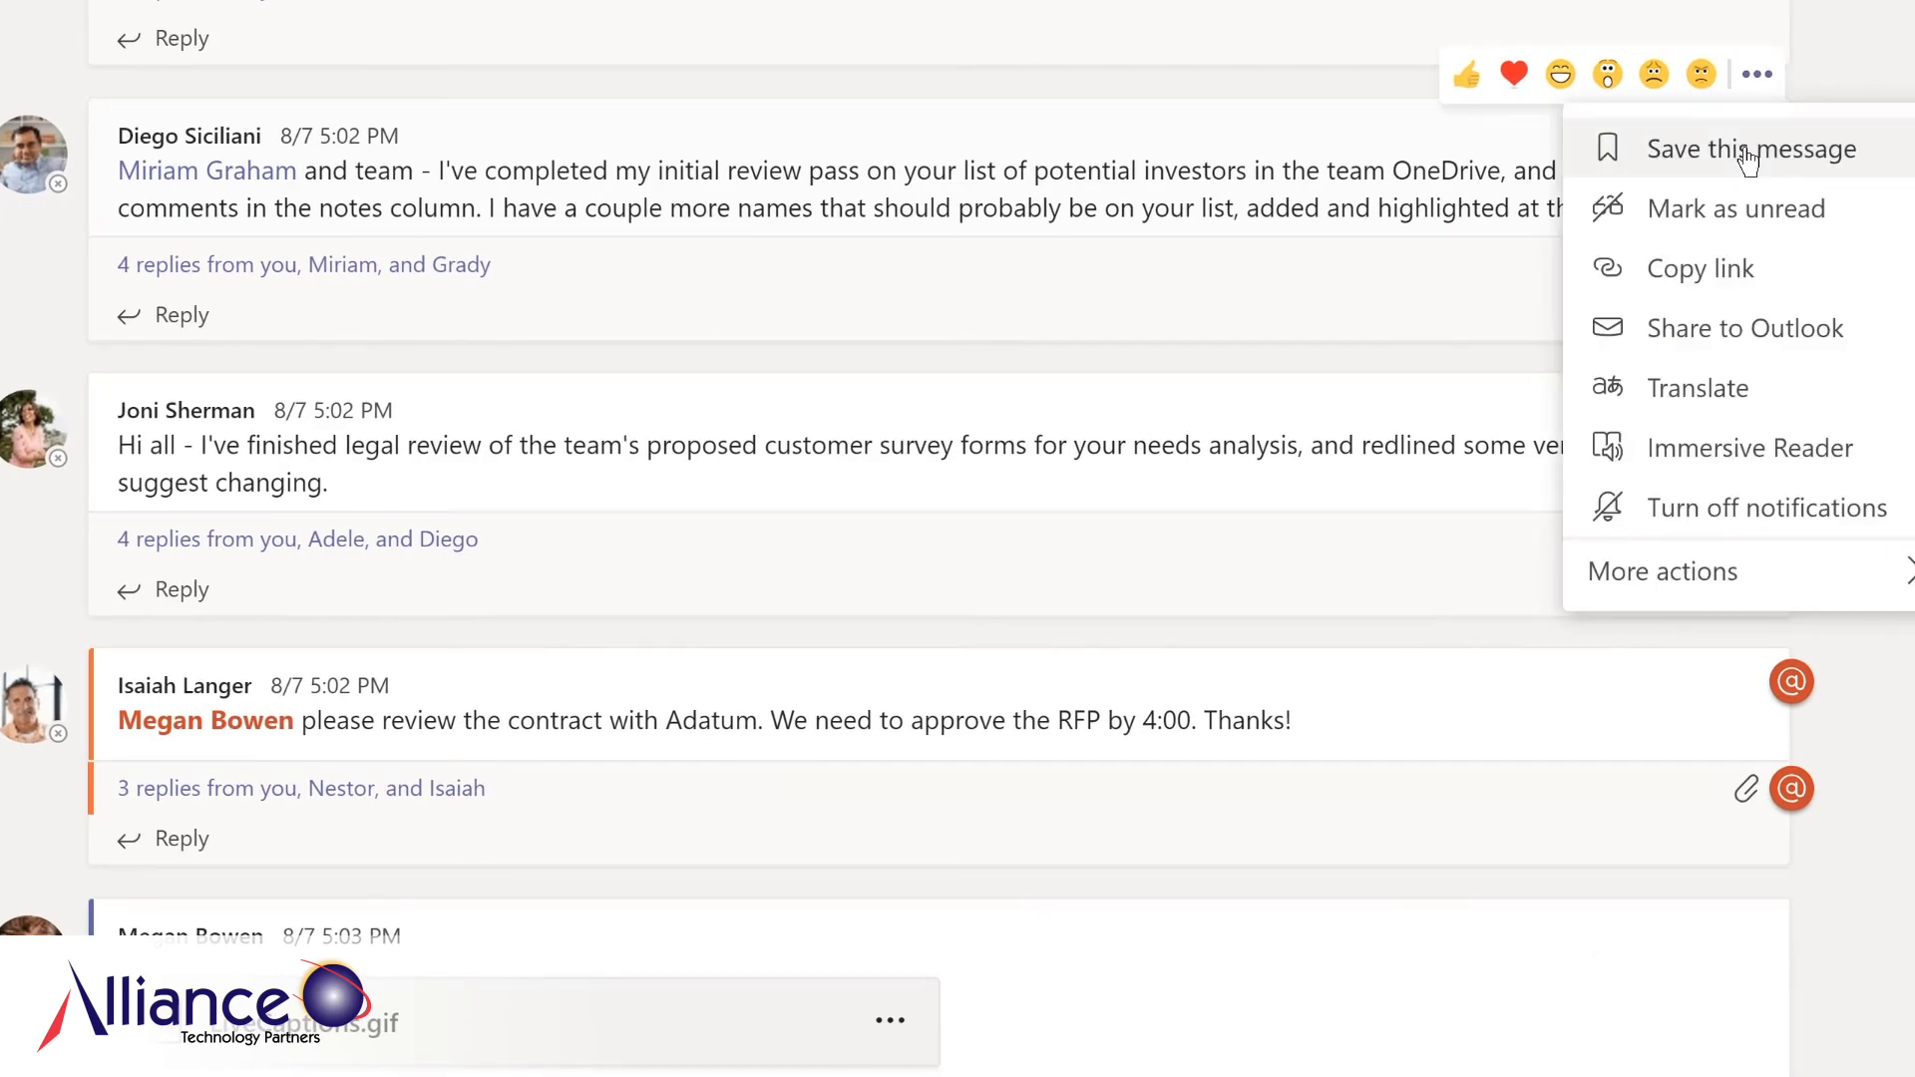
pyautogui.click(1748, 160)
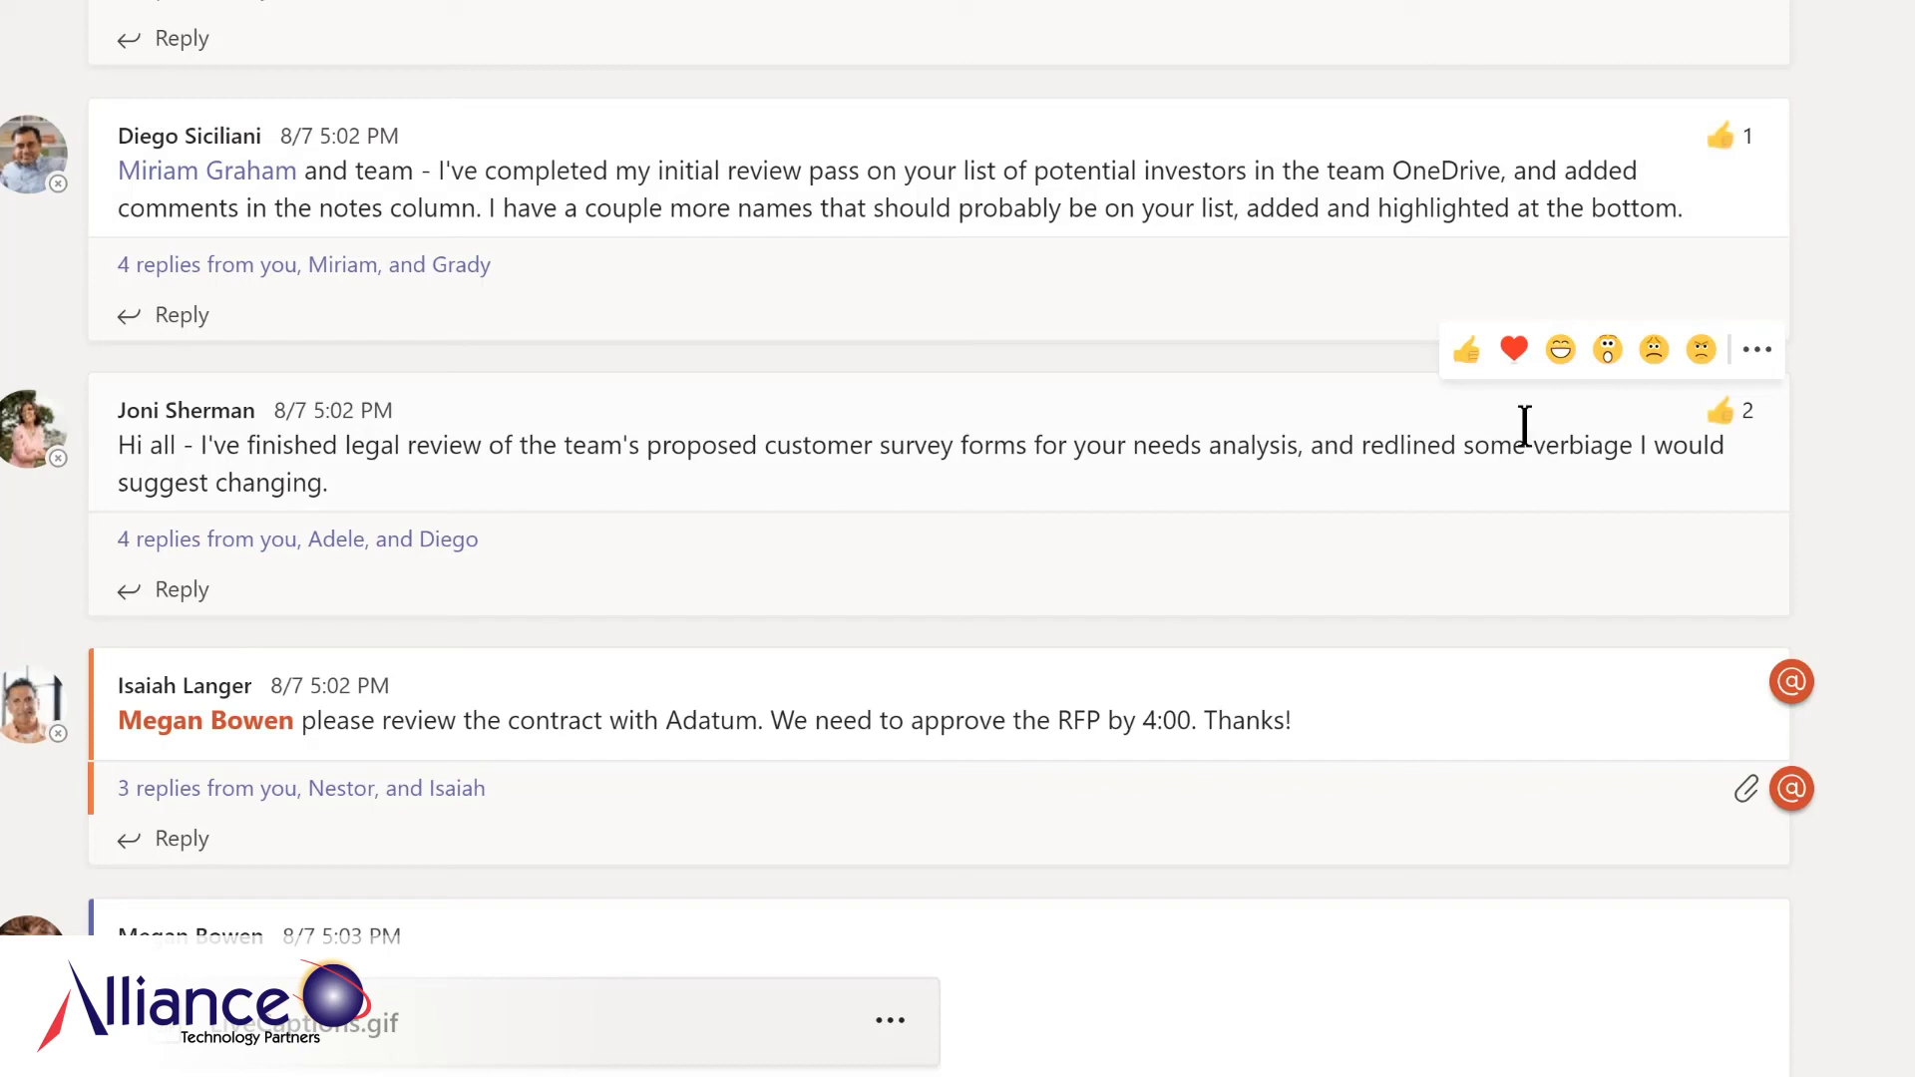
pyautogui.click(1759, 354)
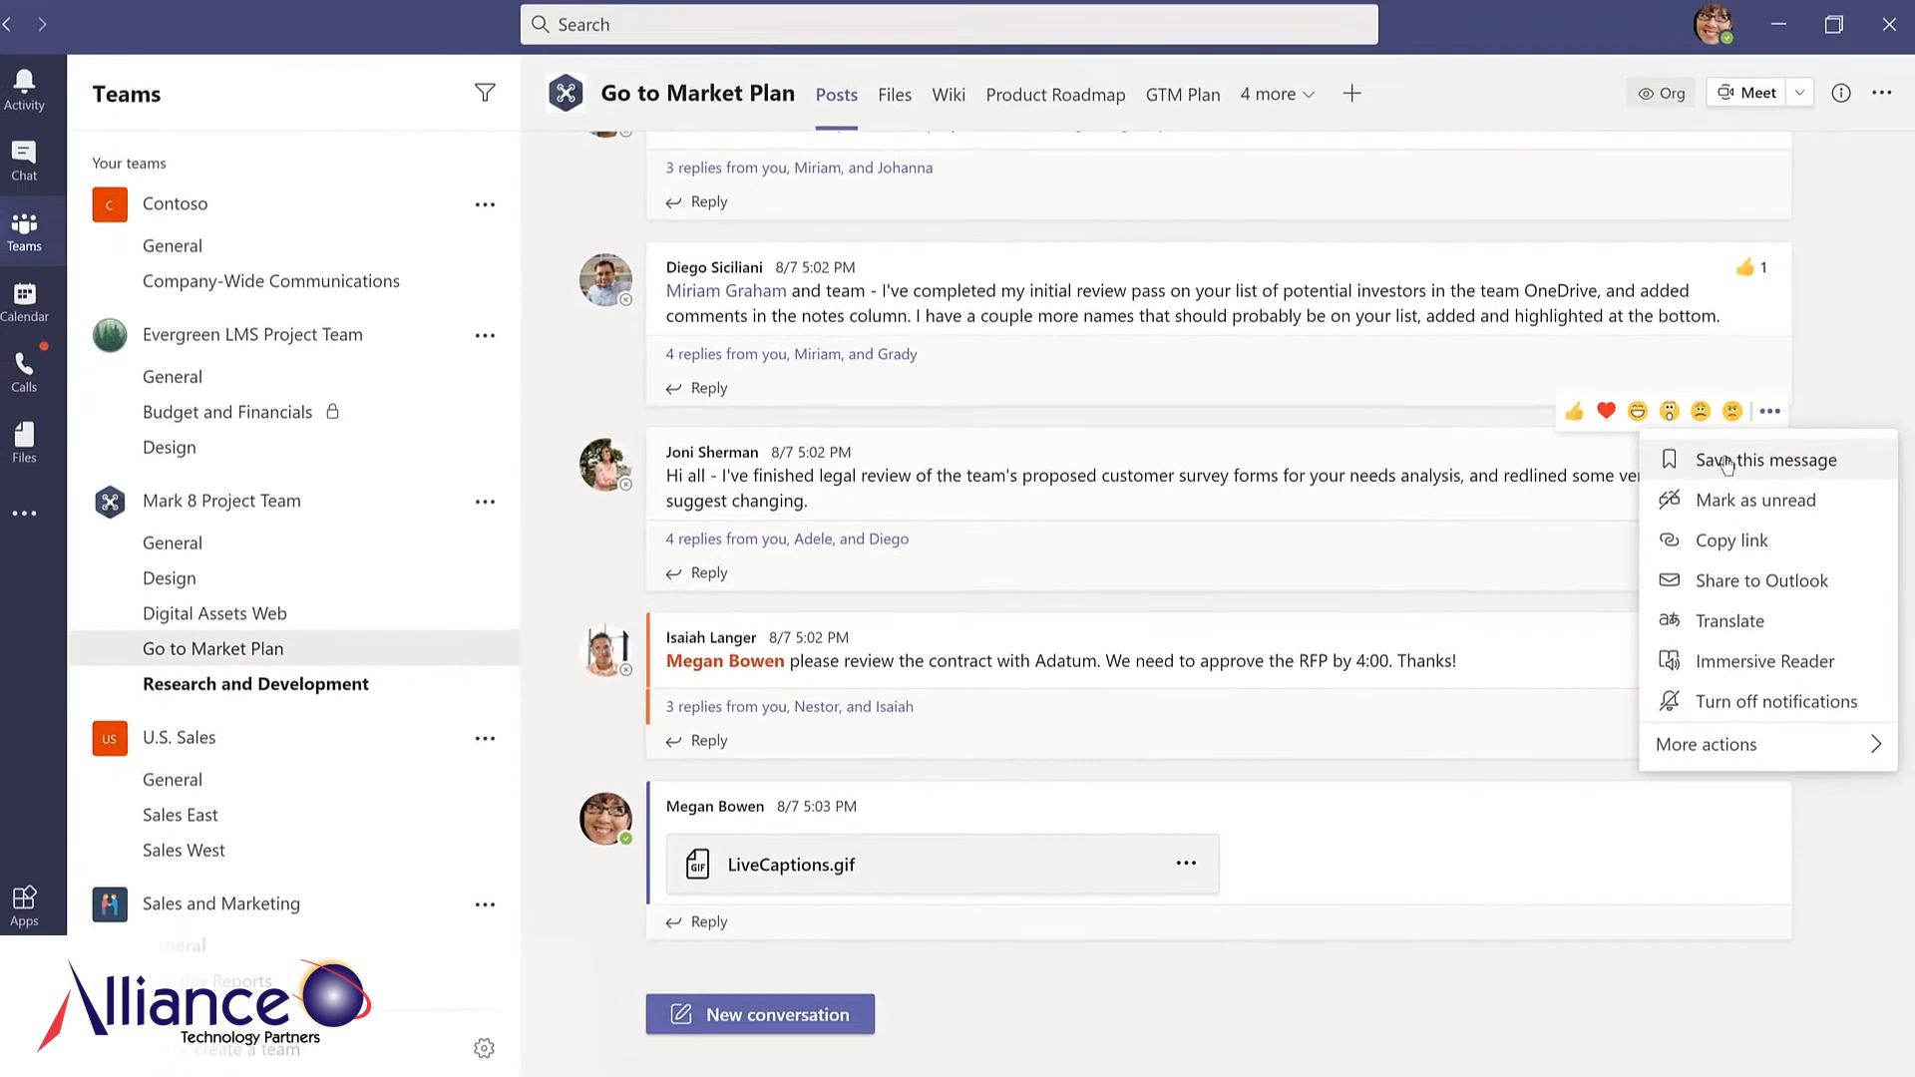
pyautogui.click(1727, 462)
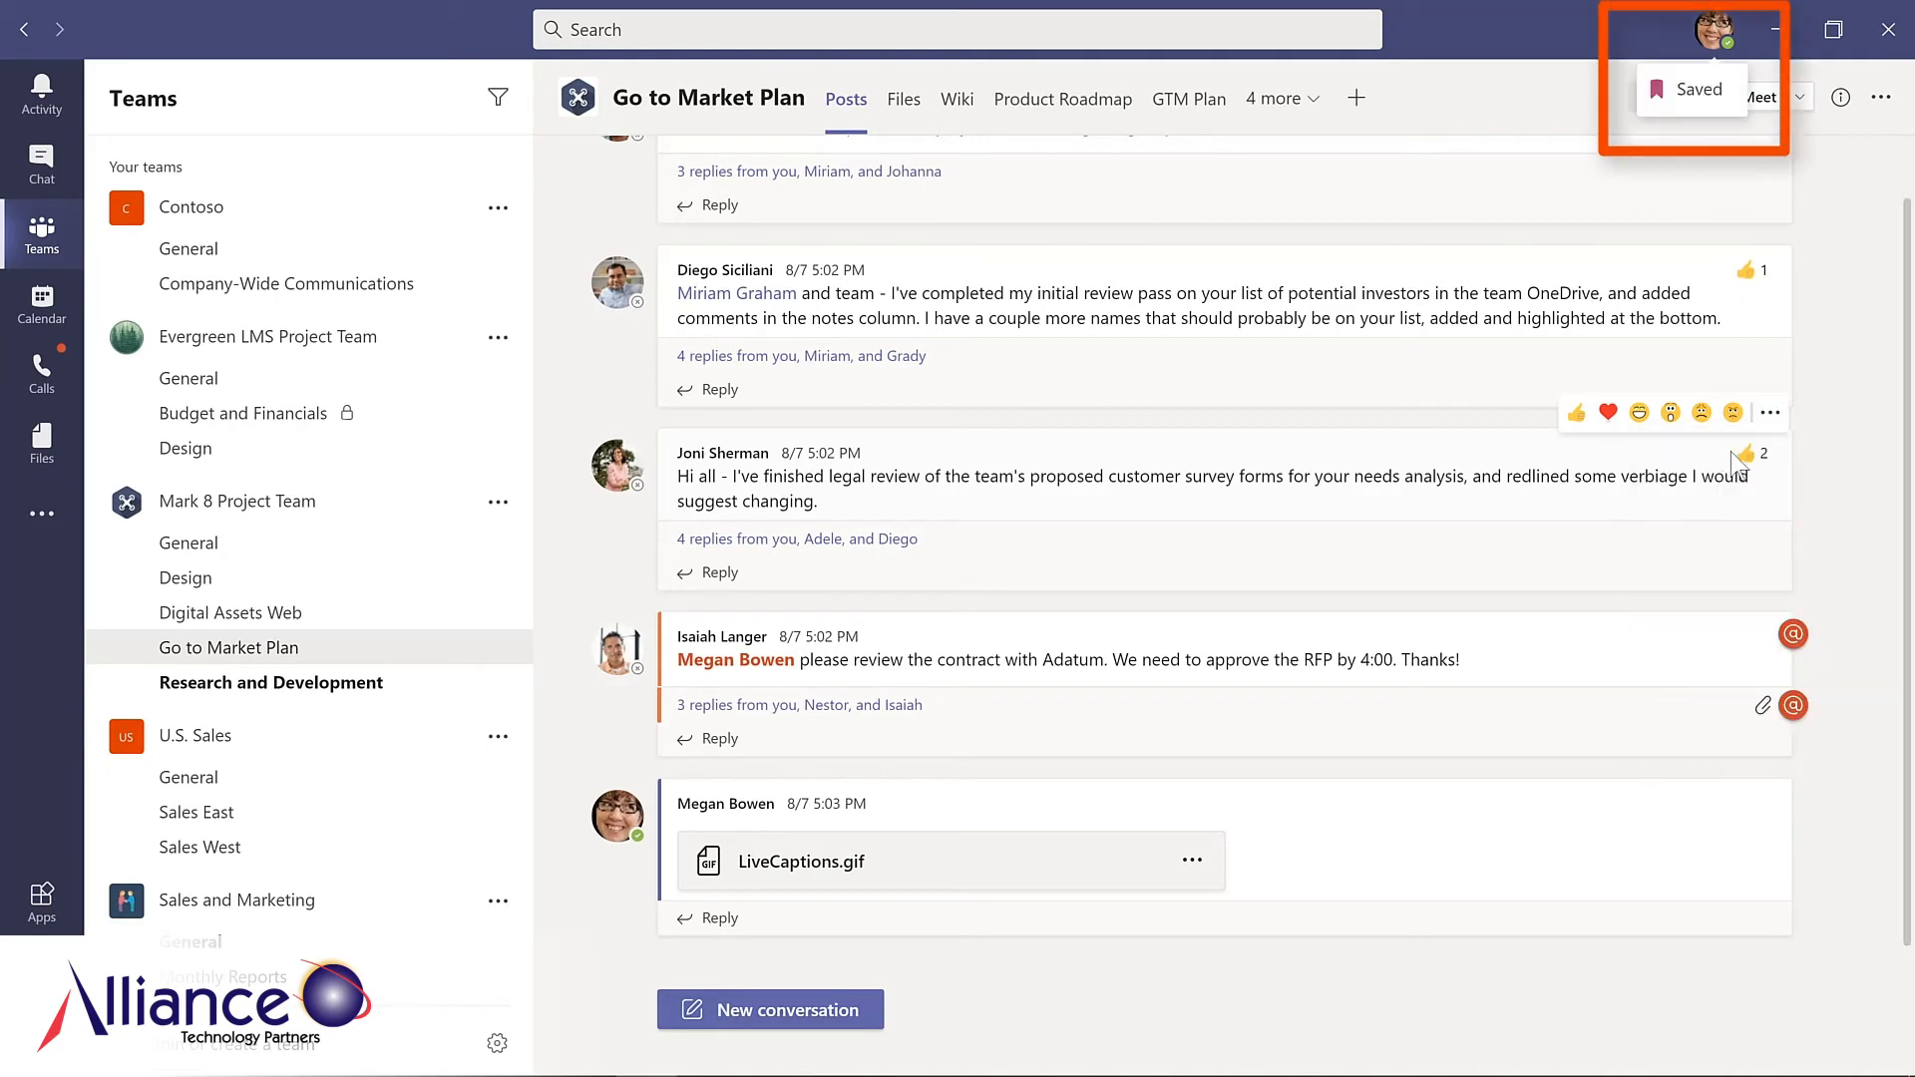
# Open the list of saved messages and view the saved potential investors message in its conversation
pyautogui.moveTo(1733, 458)
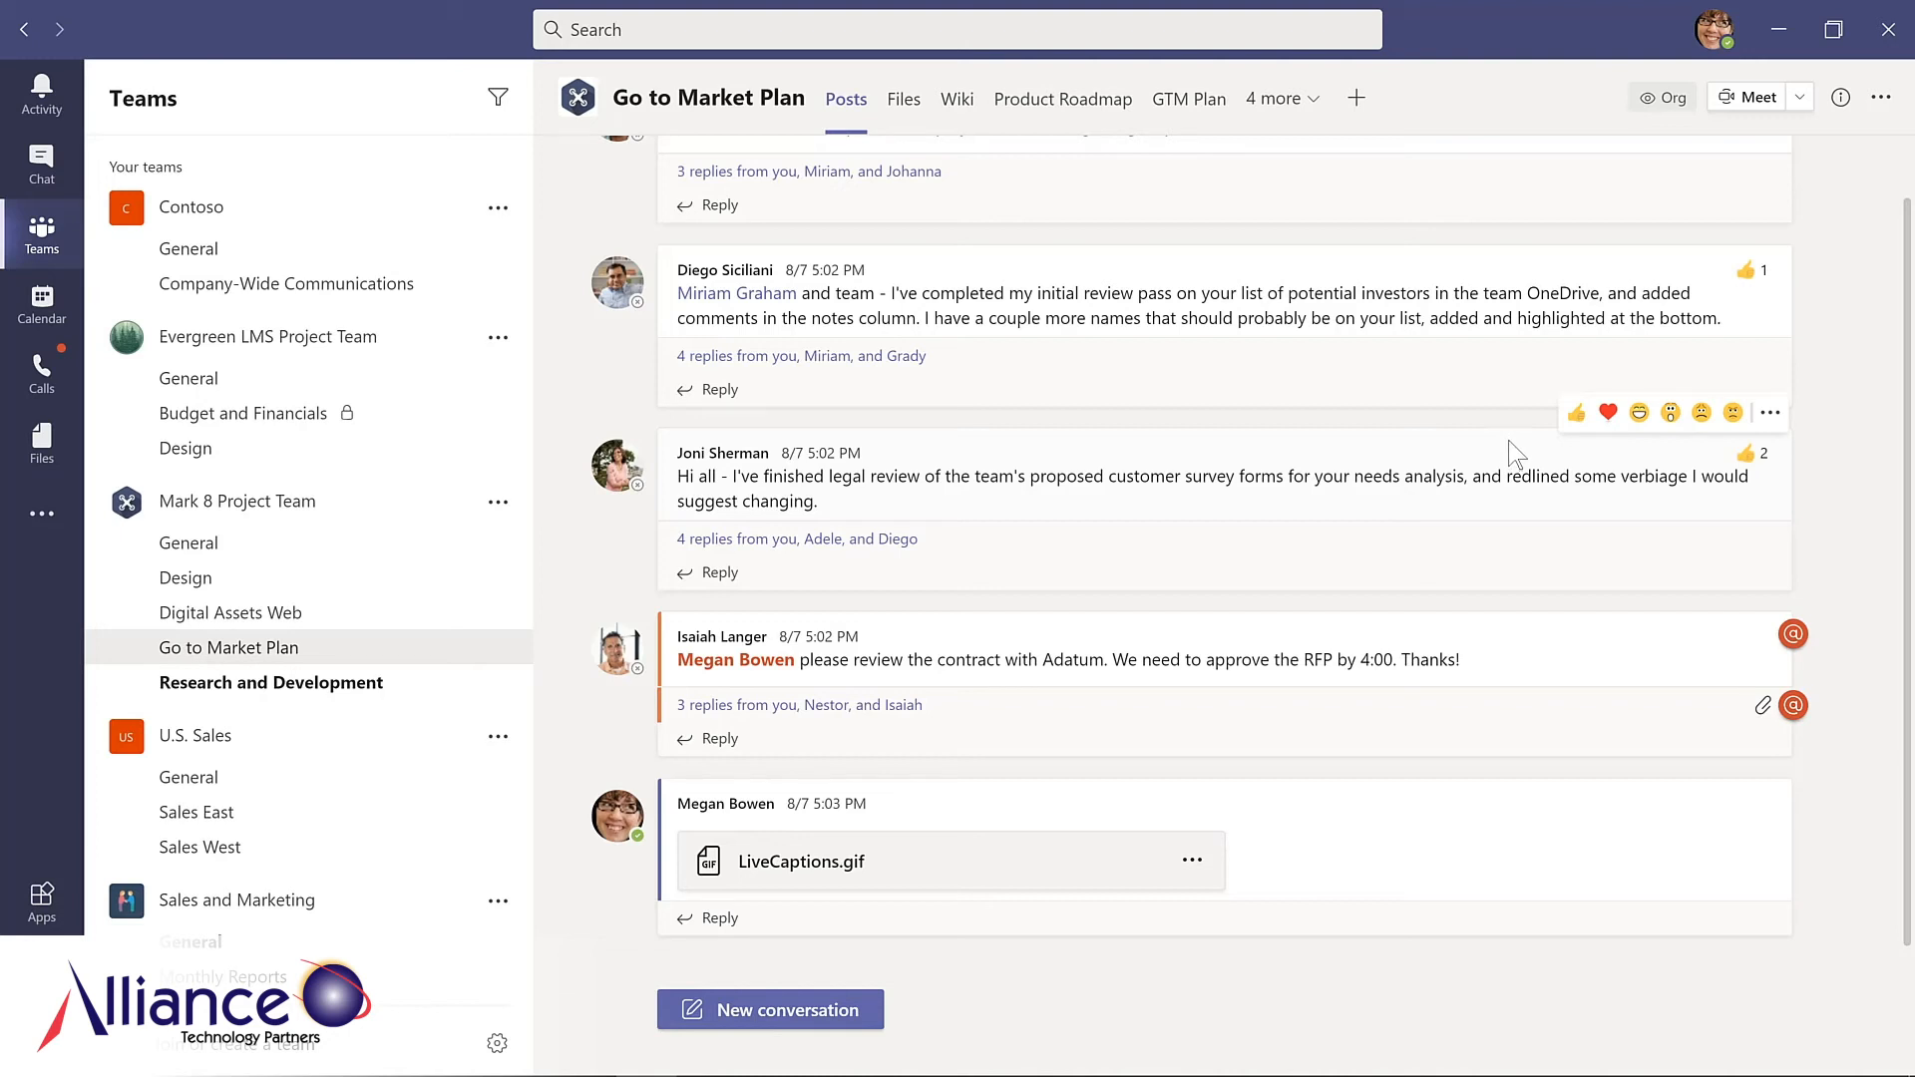
pyautogui.click(1718, 32)
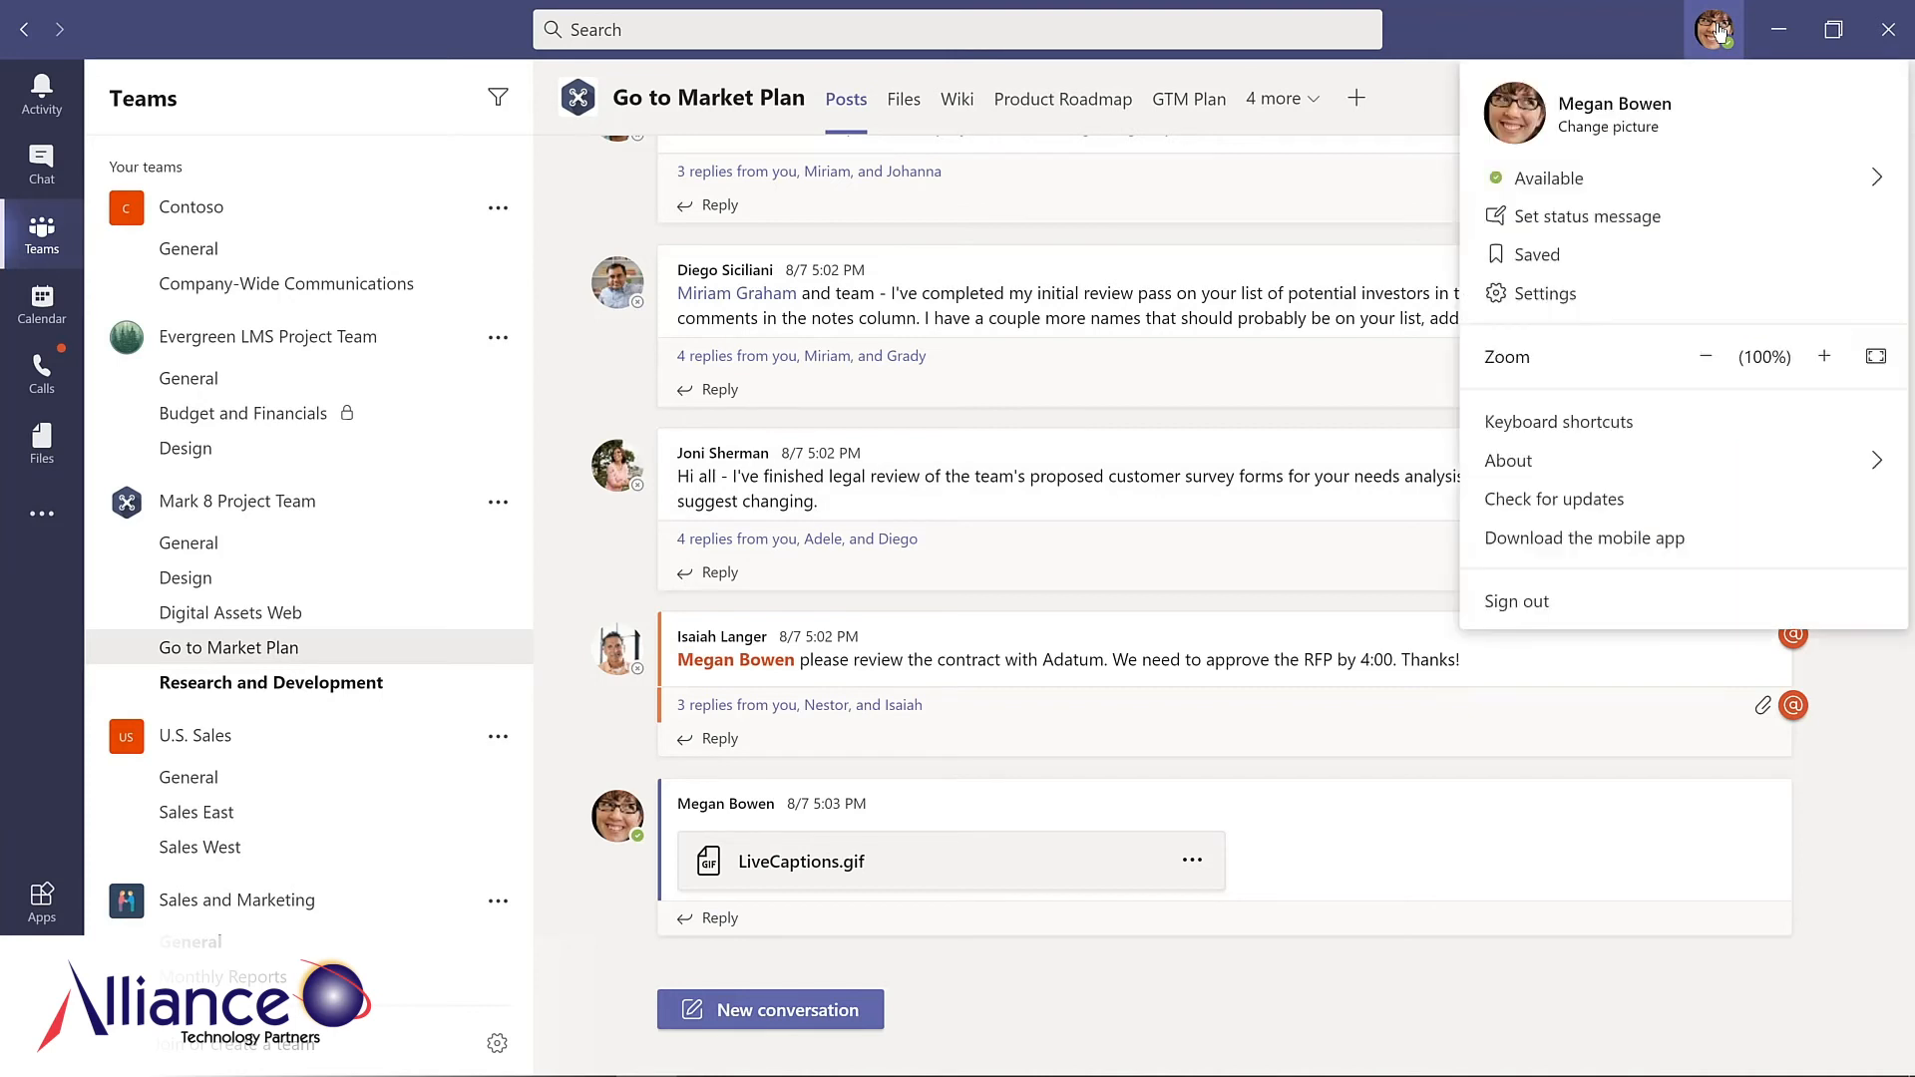
pyautogui.click(1541, 256)
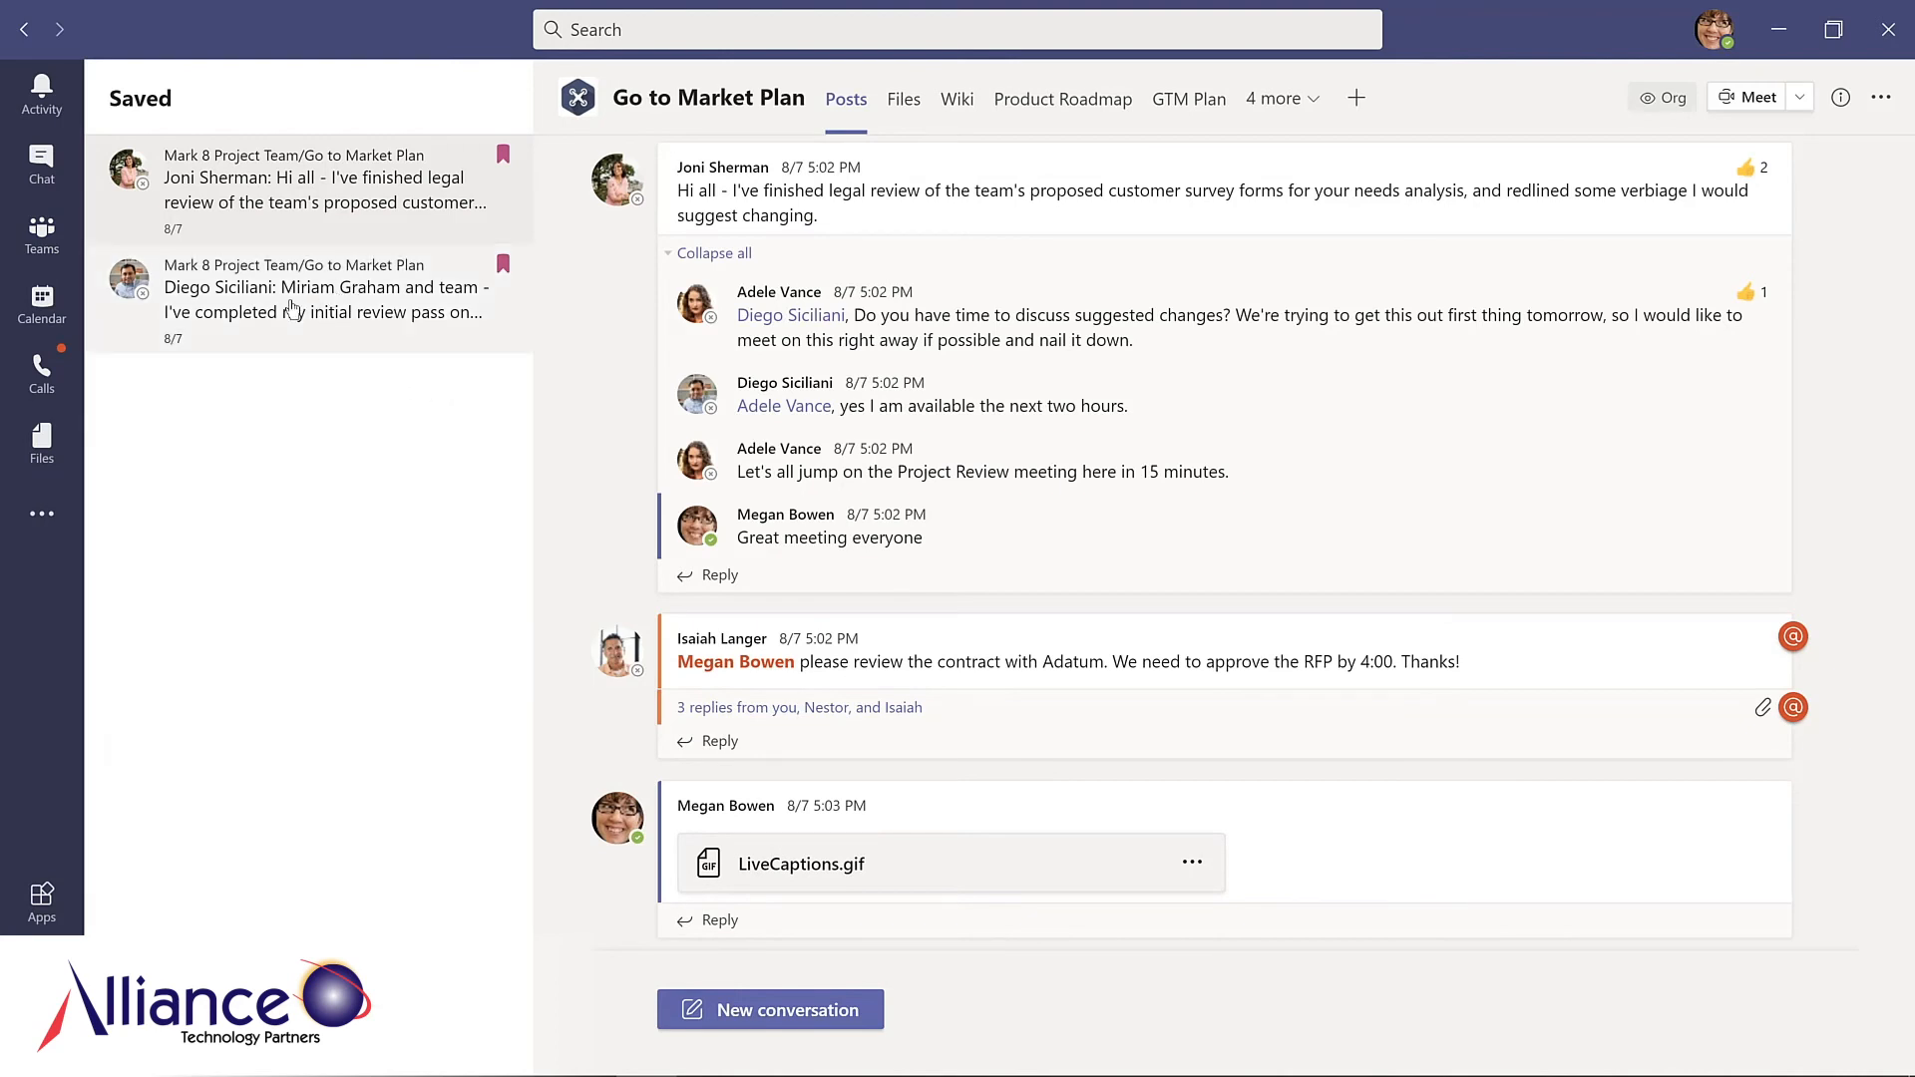
pyautogui.click(436, 290)
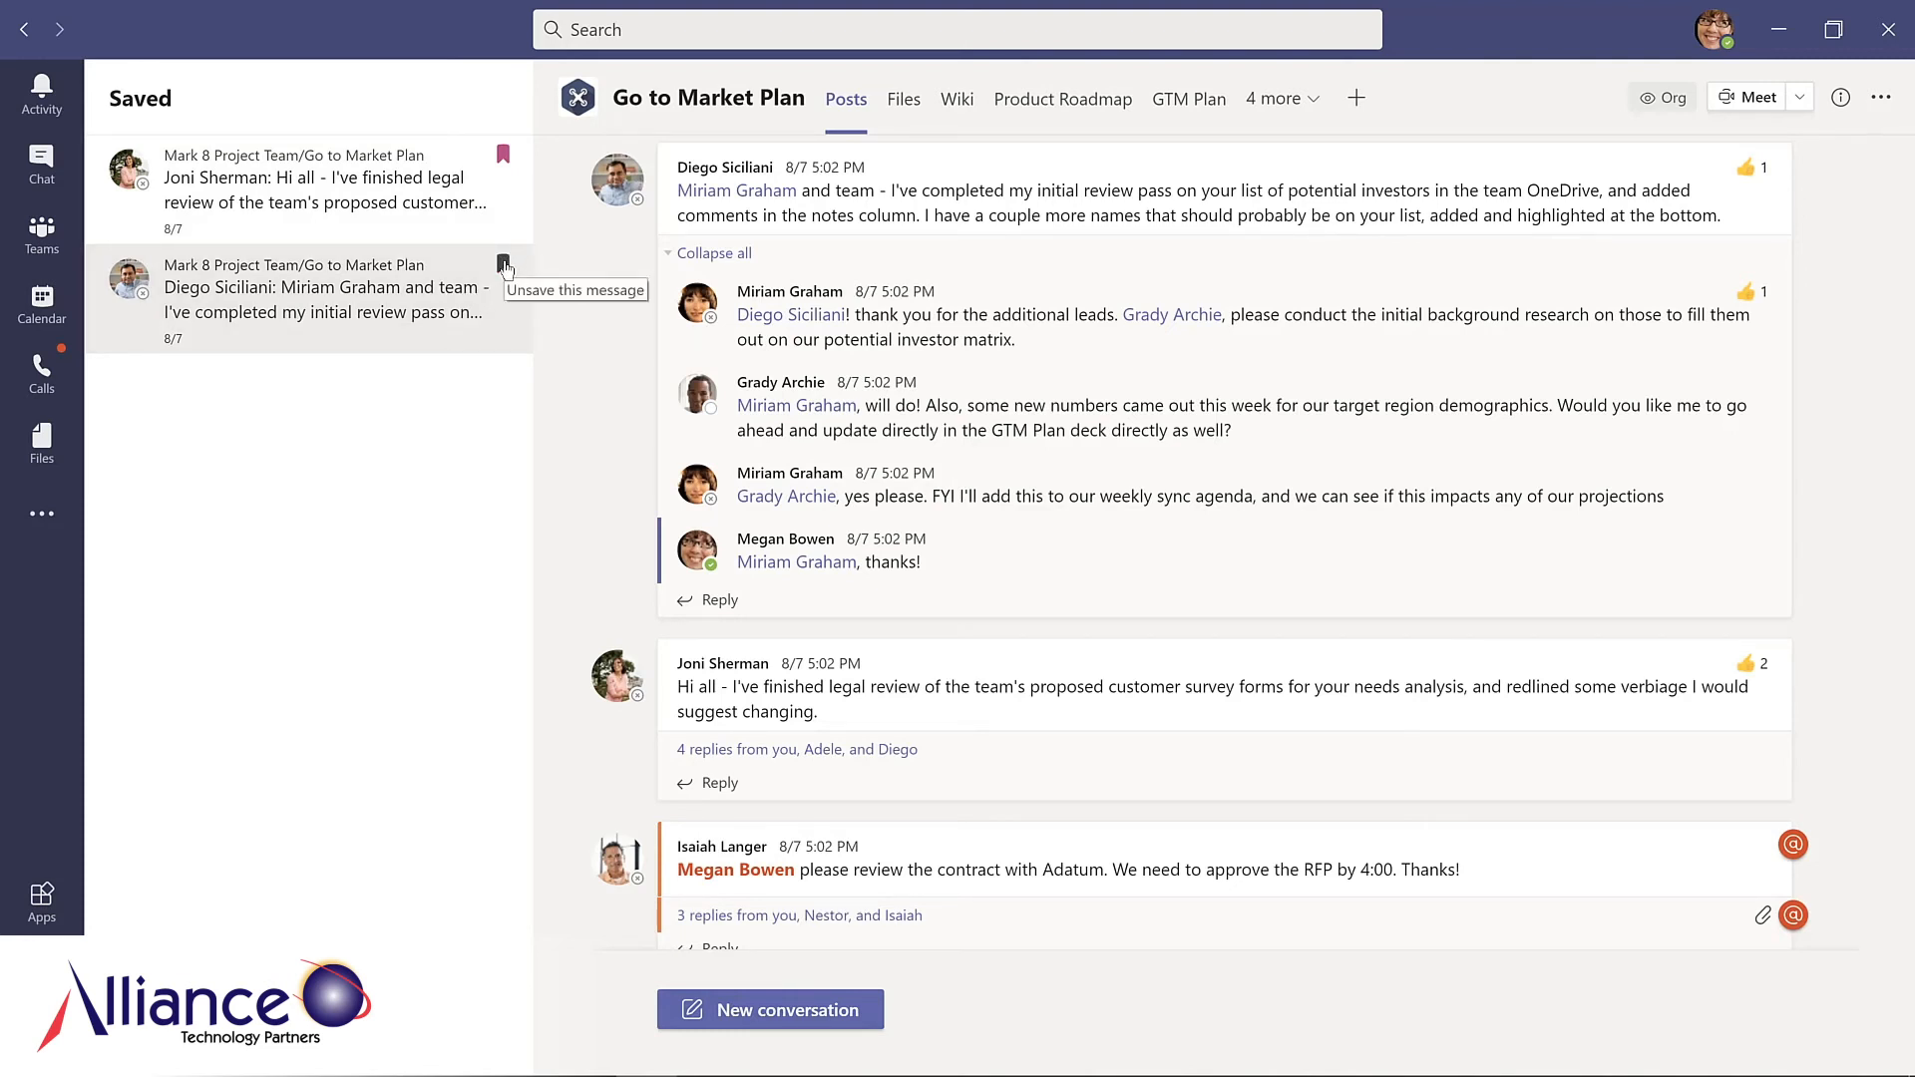
pyautogui.click(504, 264)
# From Evergreen's Design channel, open the saved list with the /saved command and unsave the potential investors message
pyautogui.click(205, 449)
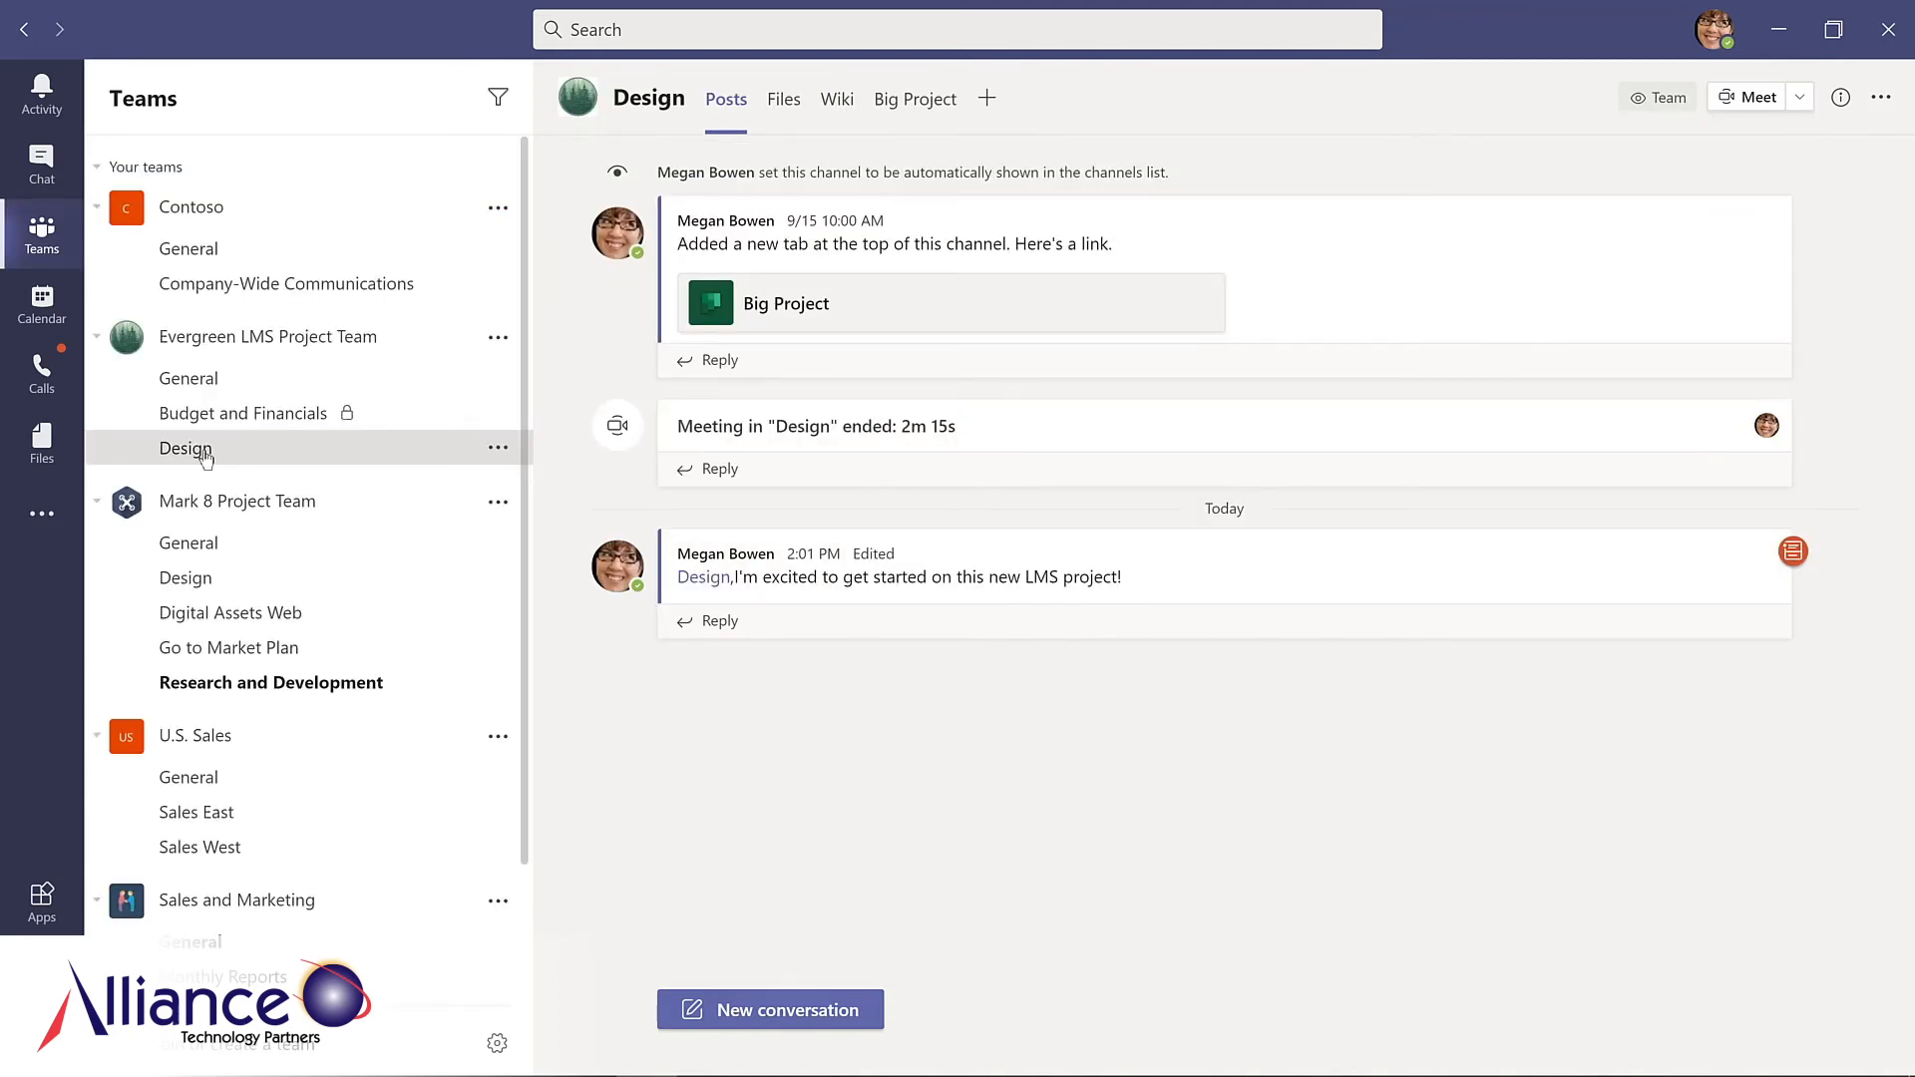
pyautogui.click(673, 27)
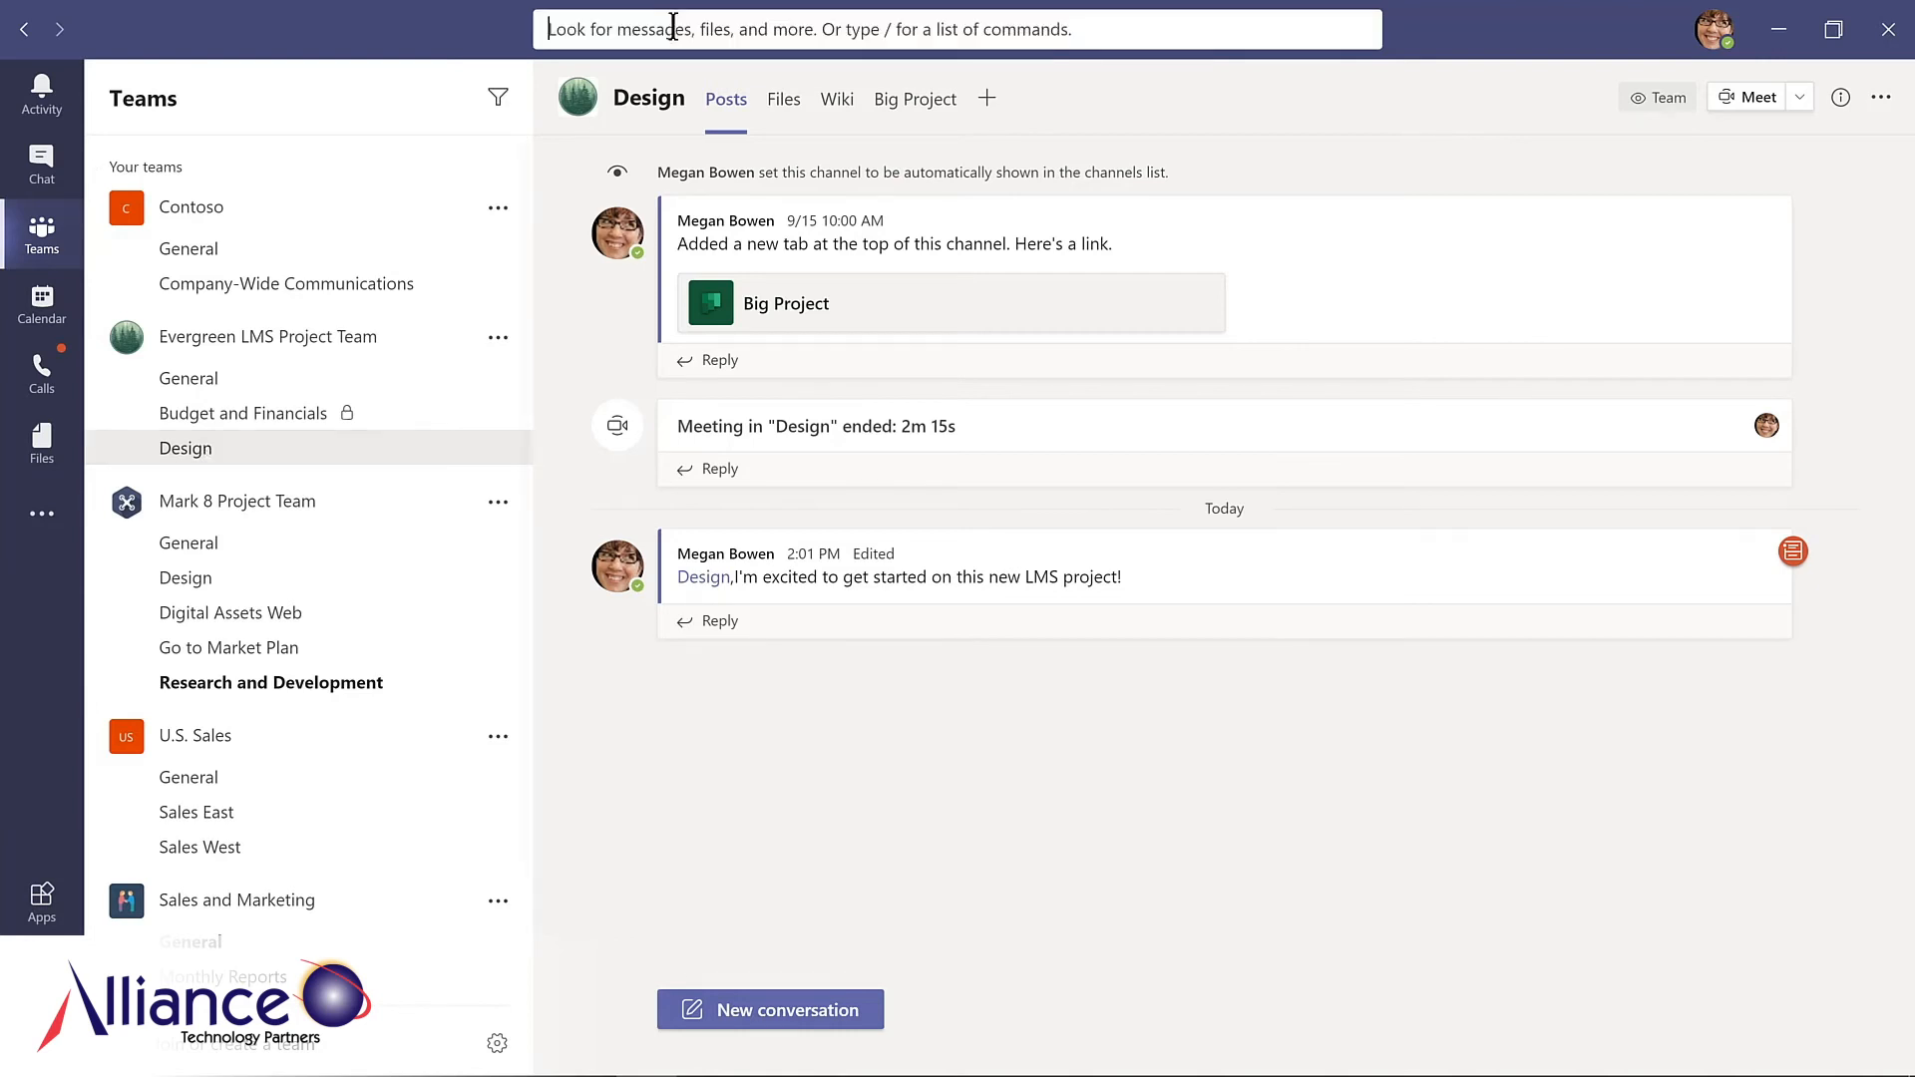
pyautogui.write('/saved')
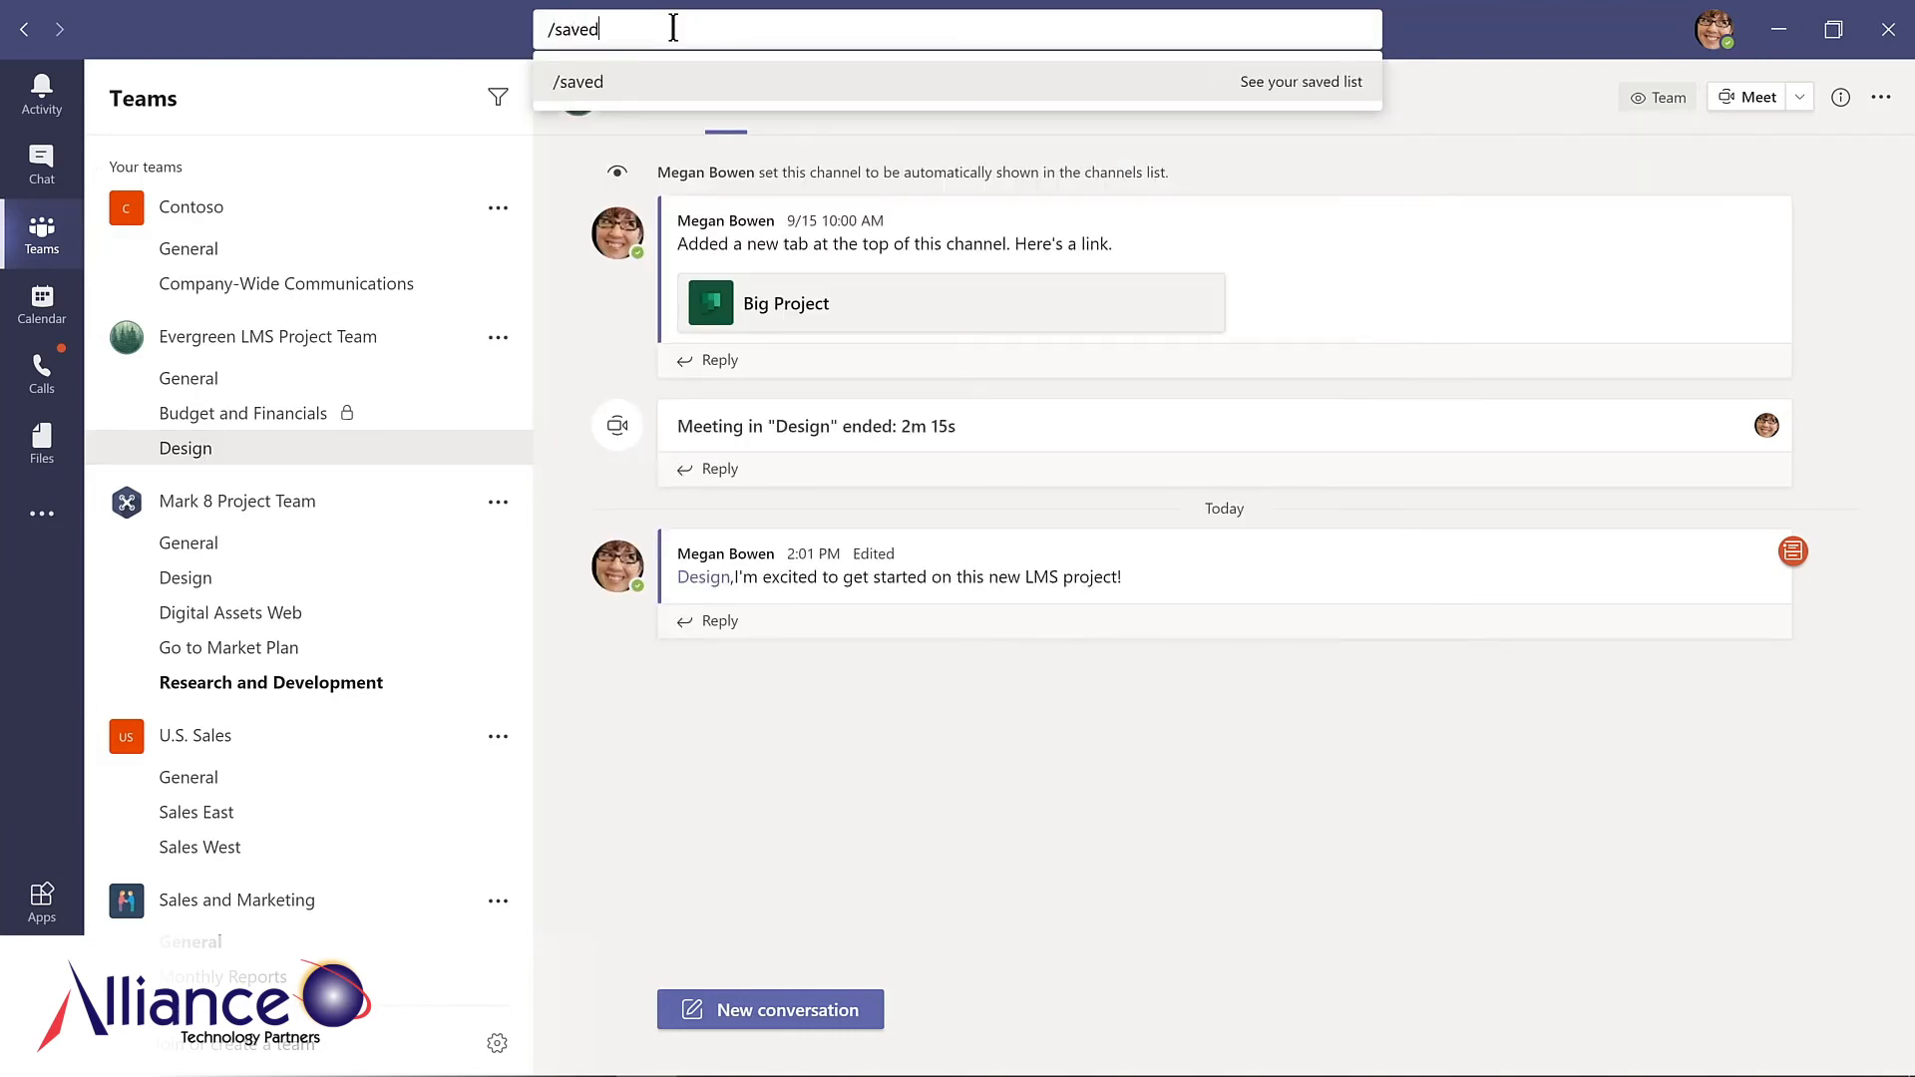
pyautogui.press('Return')
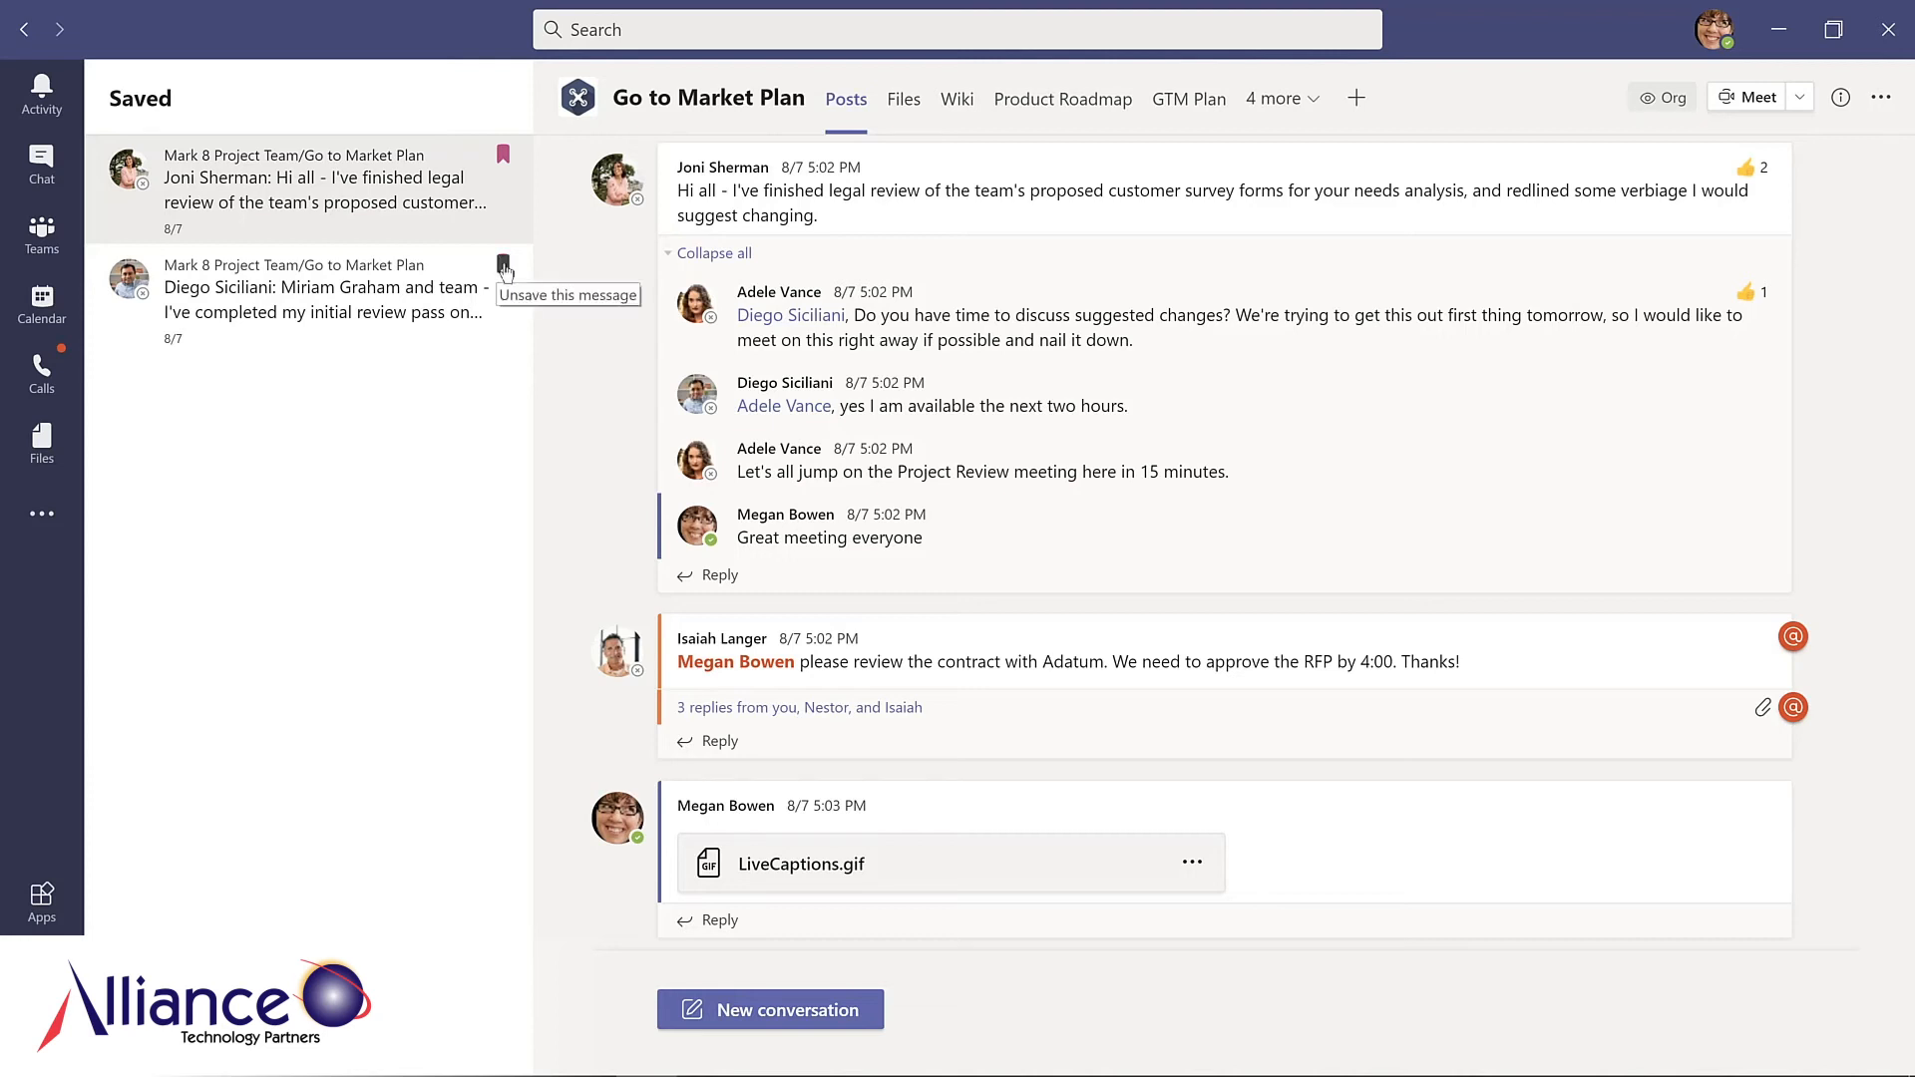
pyautogui.click(503, 265)
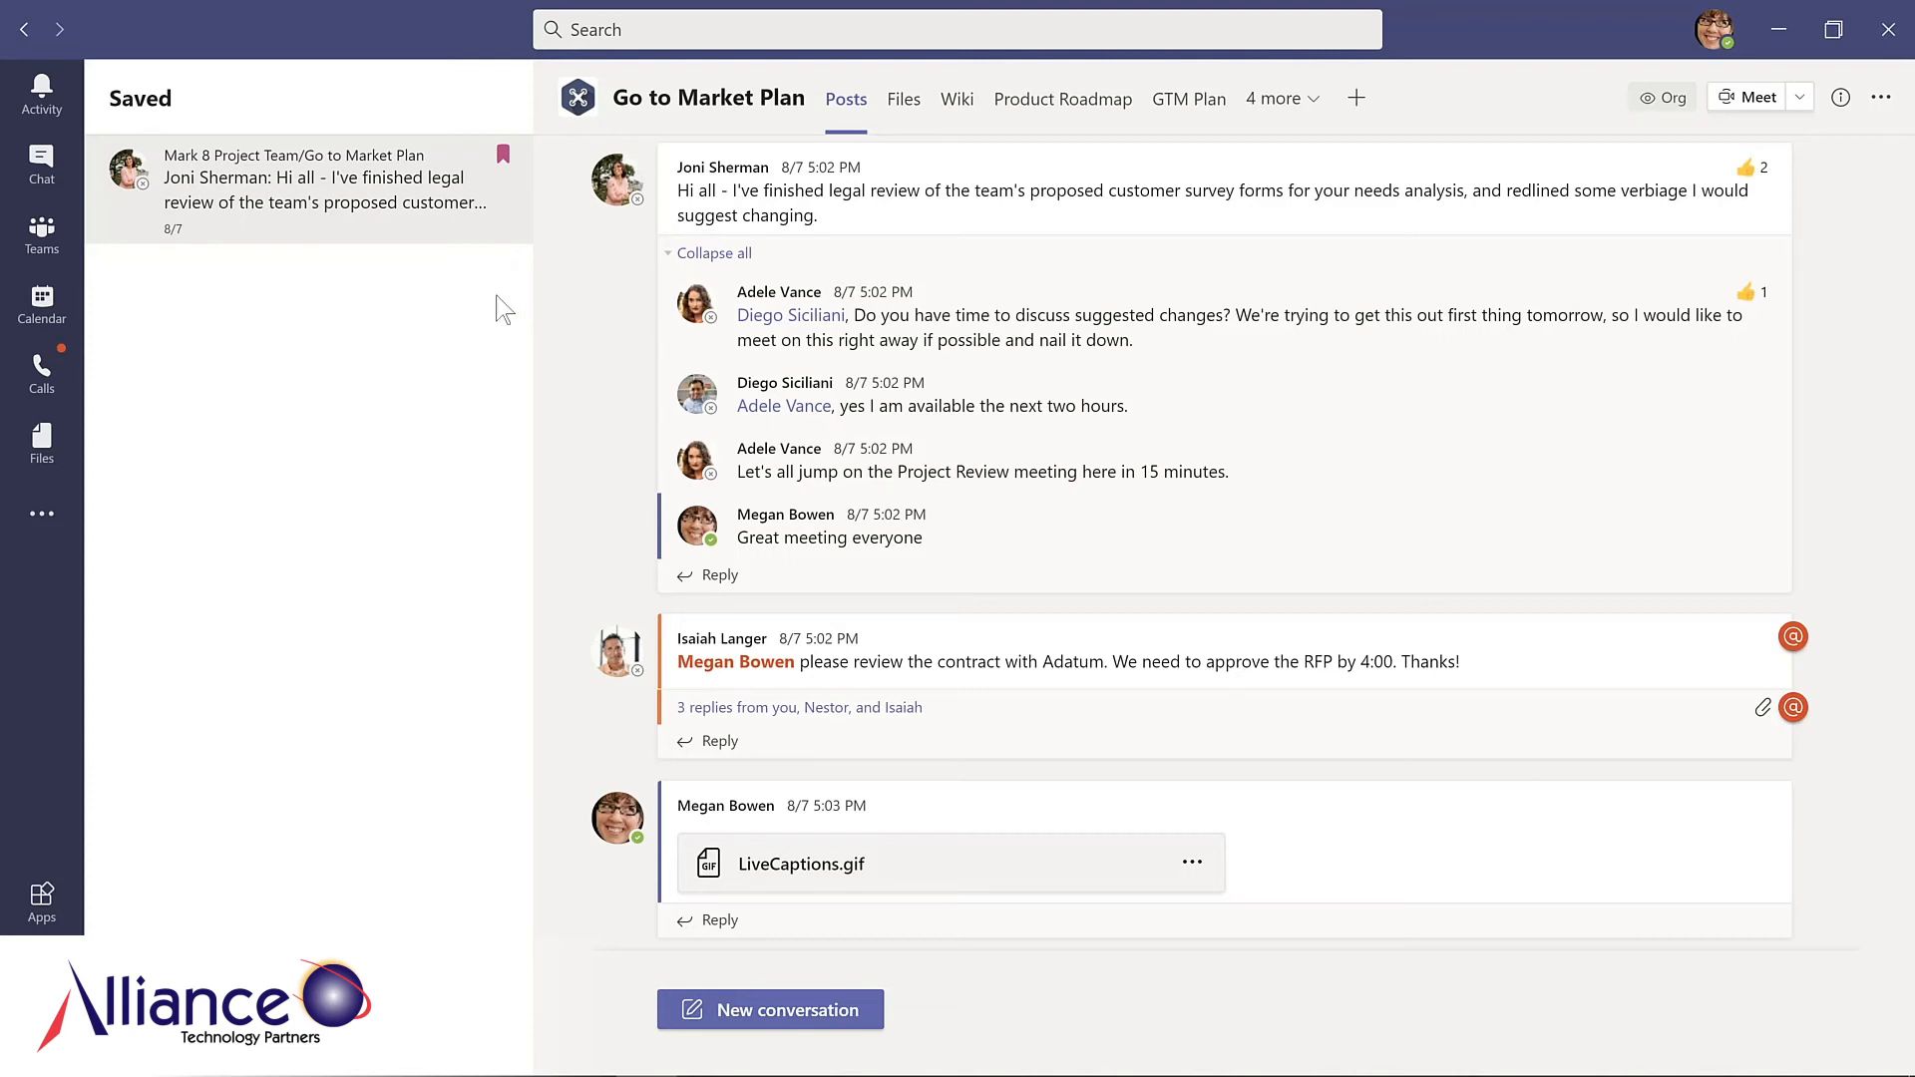
# Save the Adatum contract review message in the Go to Market Plan channel, and unsave it through its message options
pyautogui.click(65, 241)
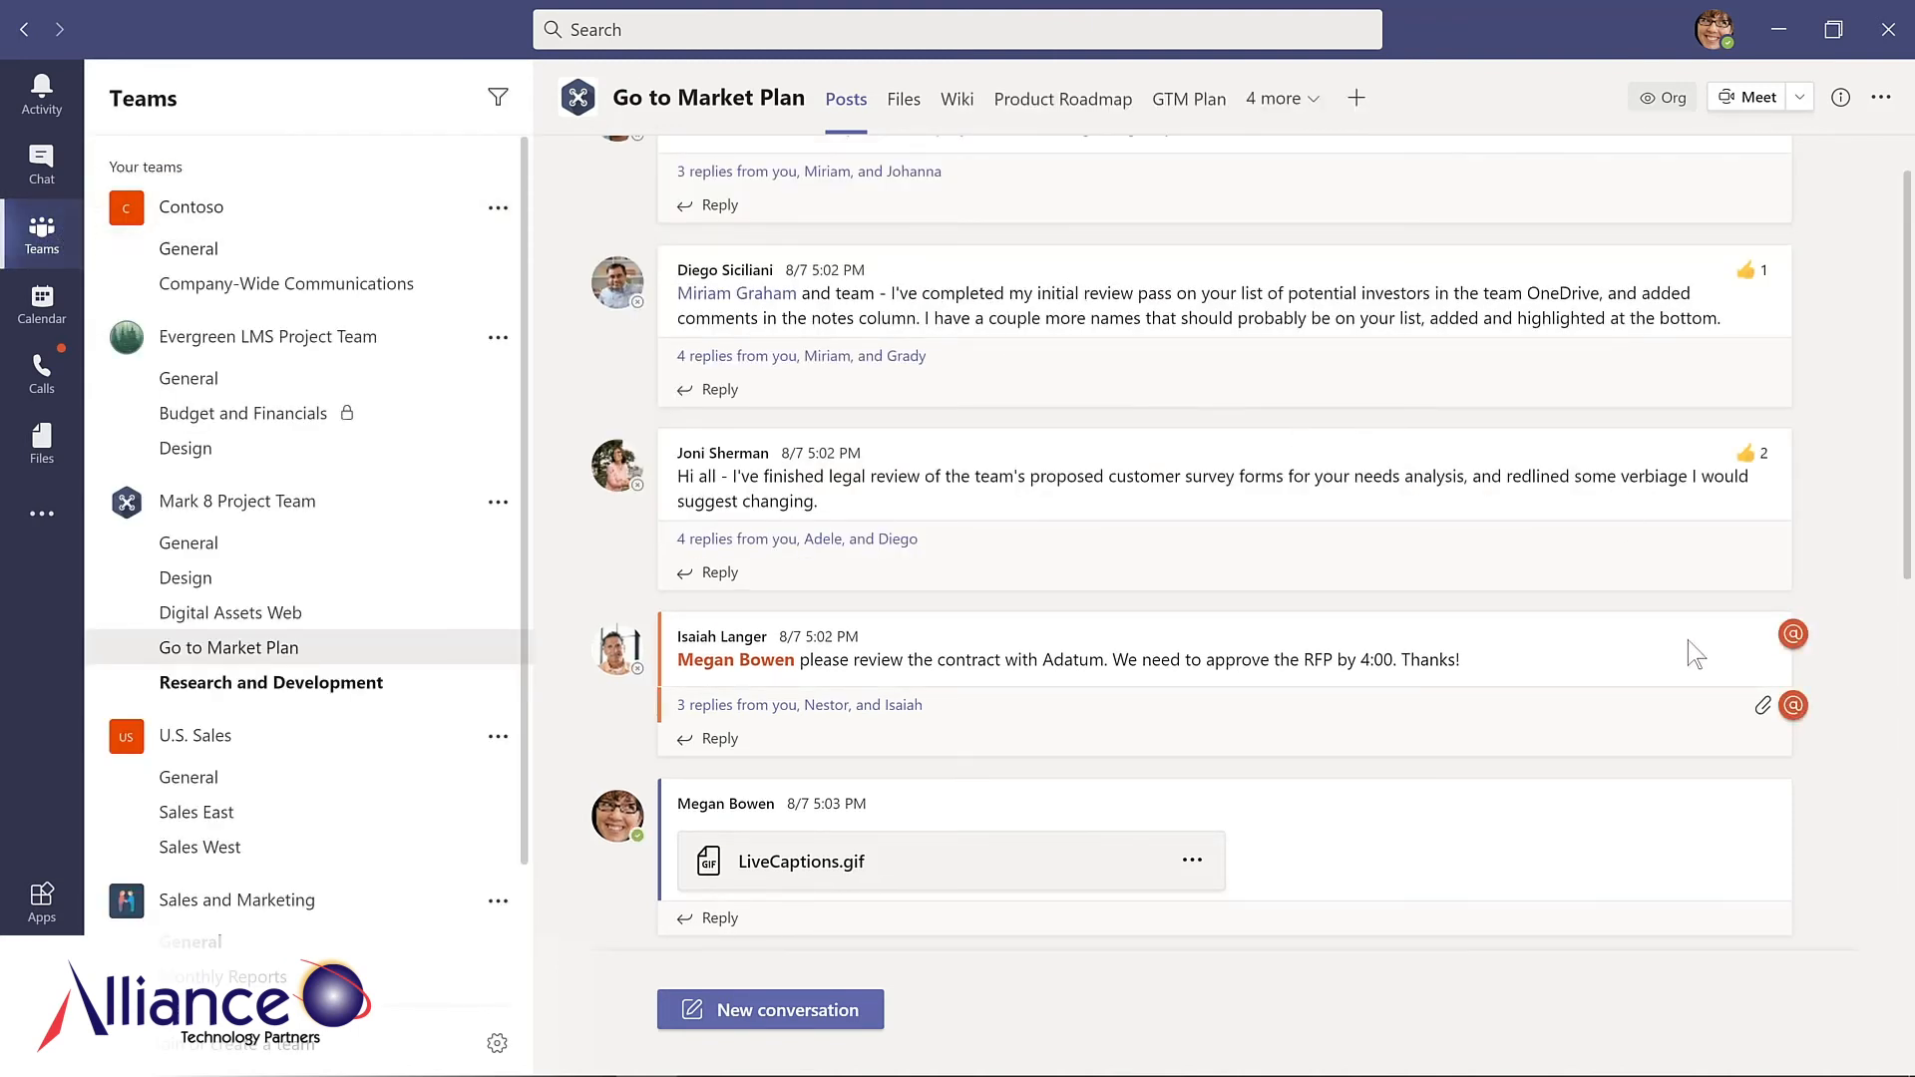
pyautogui.click(1769, 598)
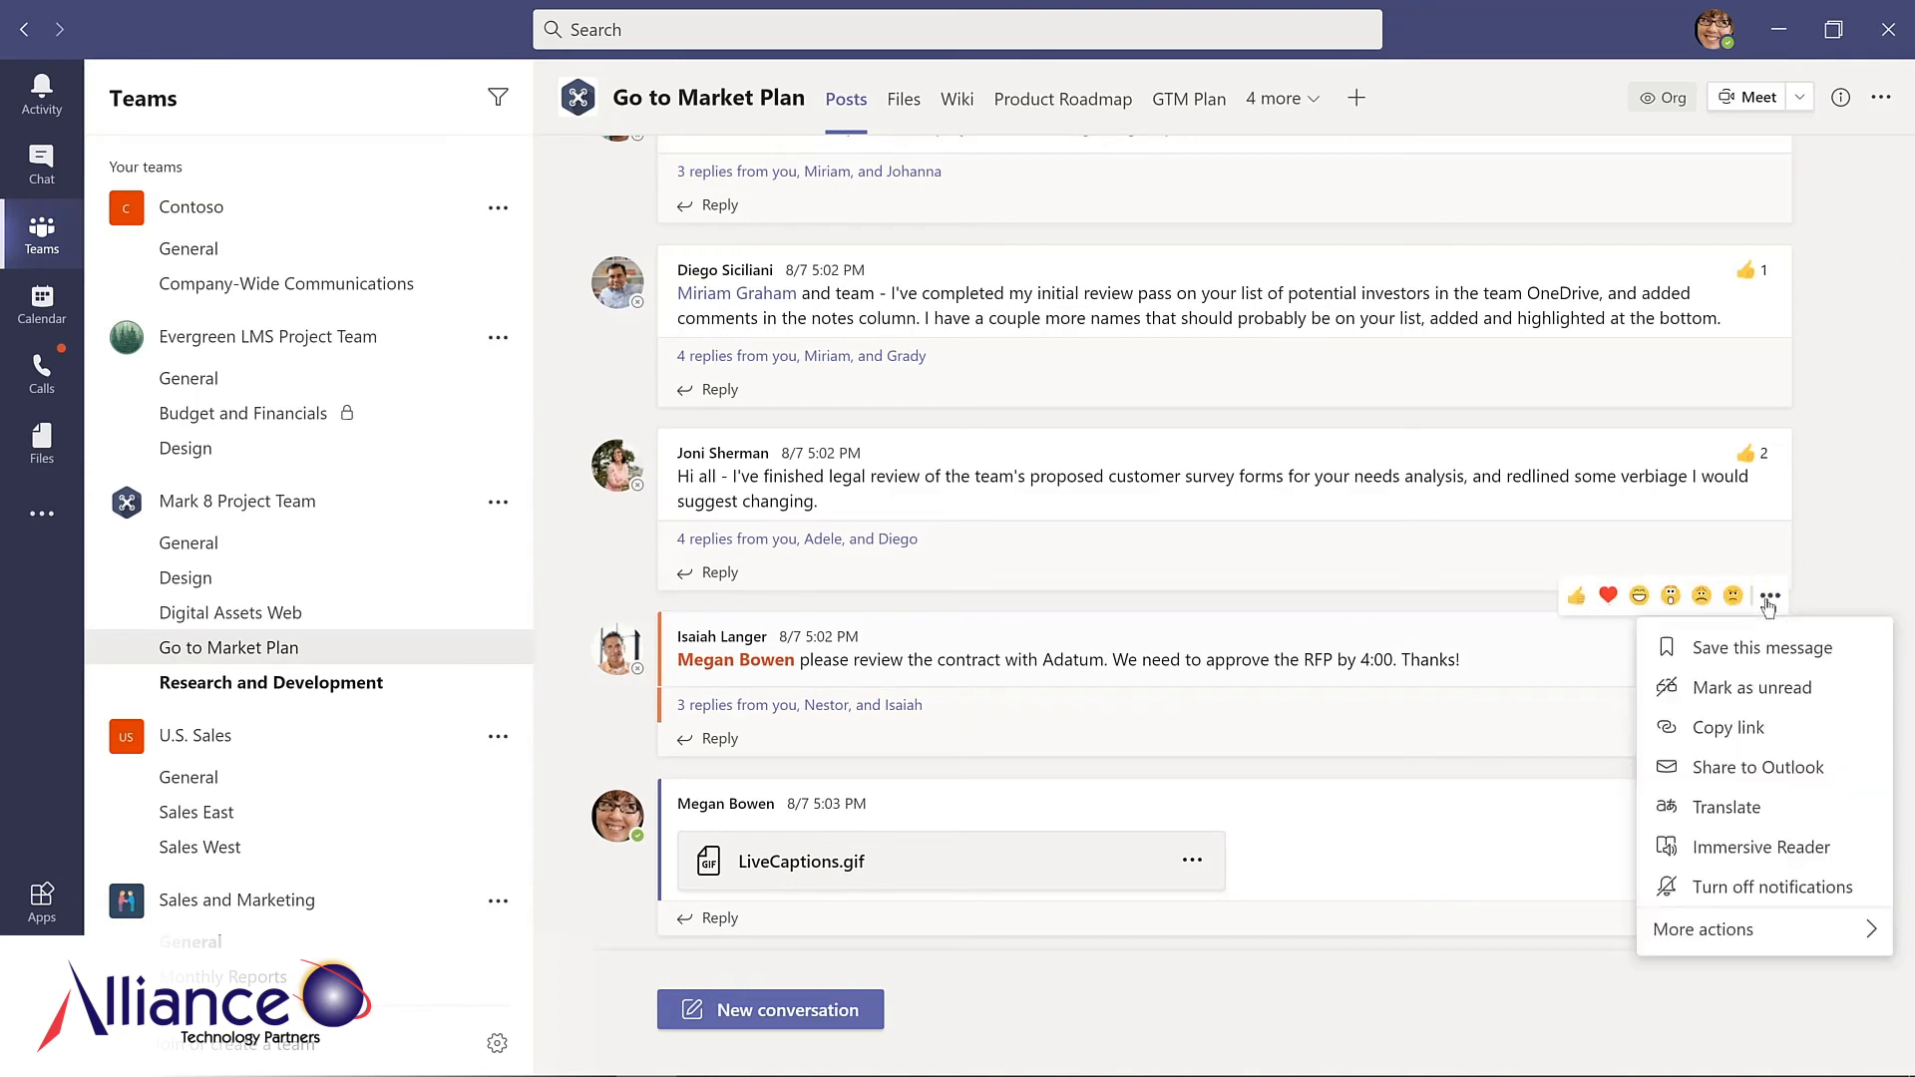
pyautogui.click(1741, 651)
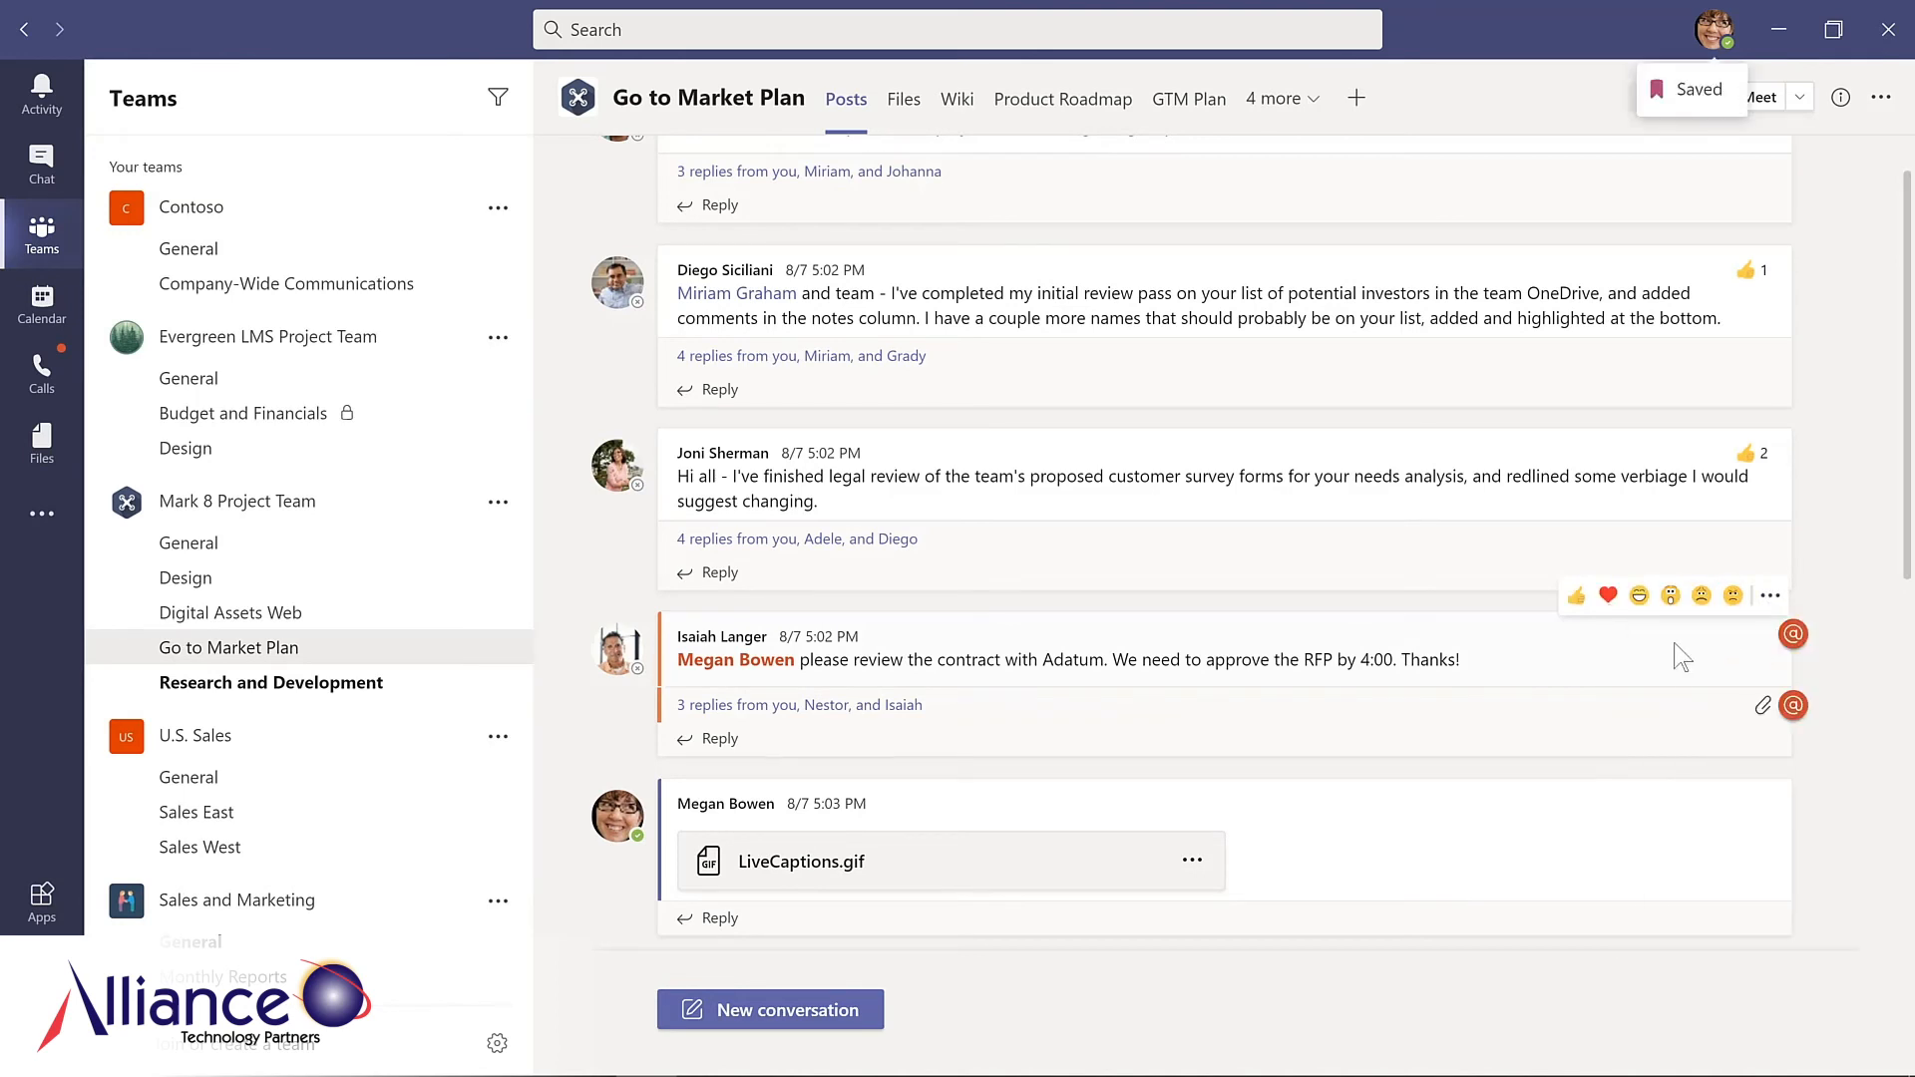
pyautogui.click(1771, 598)
pyautogui.click(1749, 648)
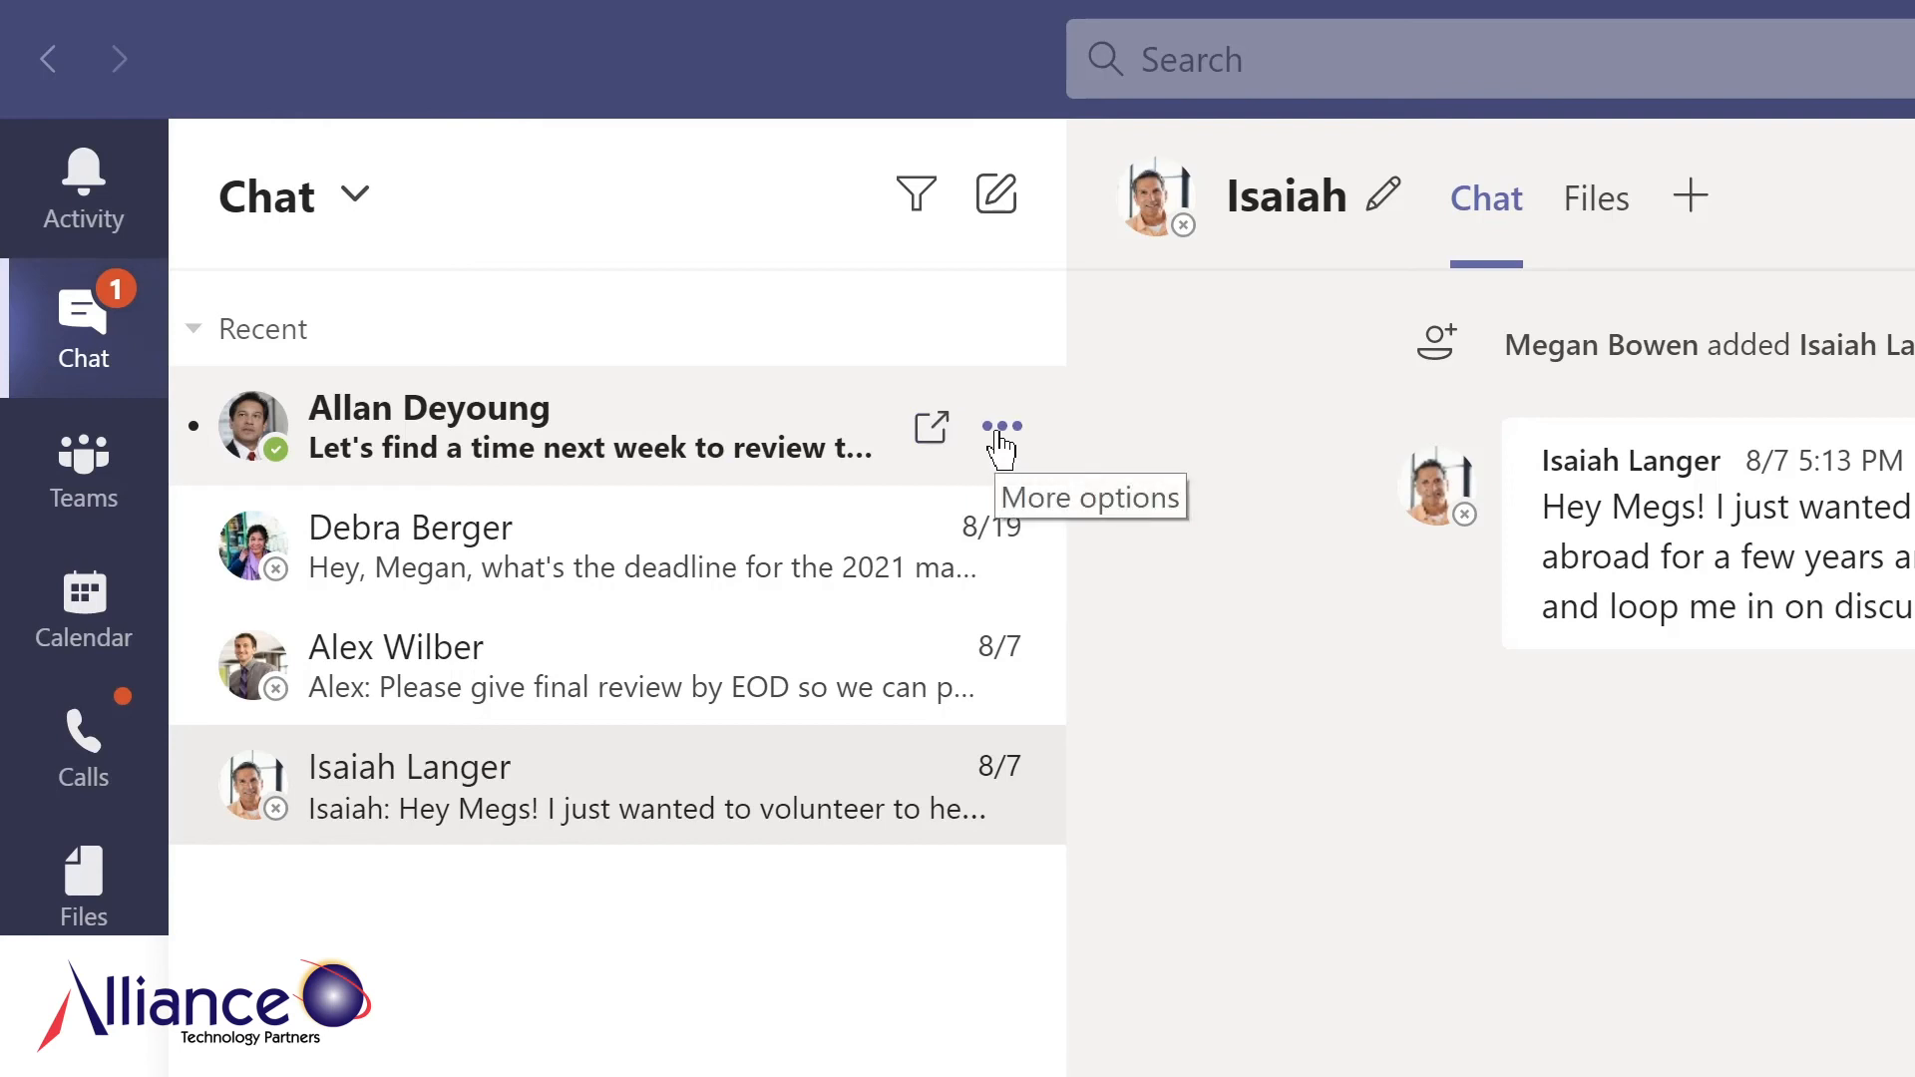
# Pin the unread chat about finding a time next week, and unpin the chat from the colleague who wanted to volunteer
pyautogui.click(1001, 451)
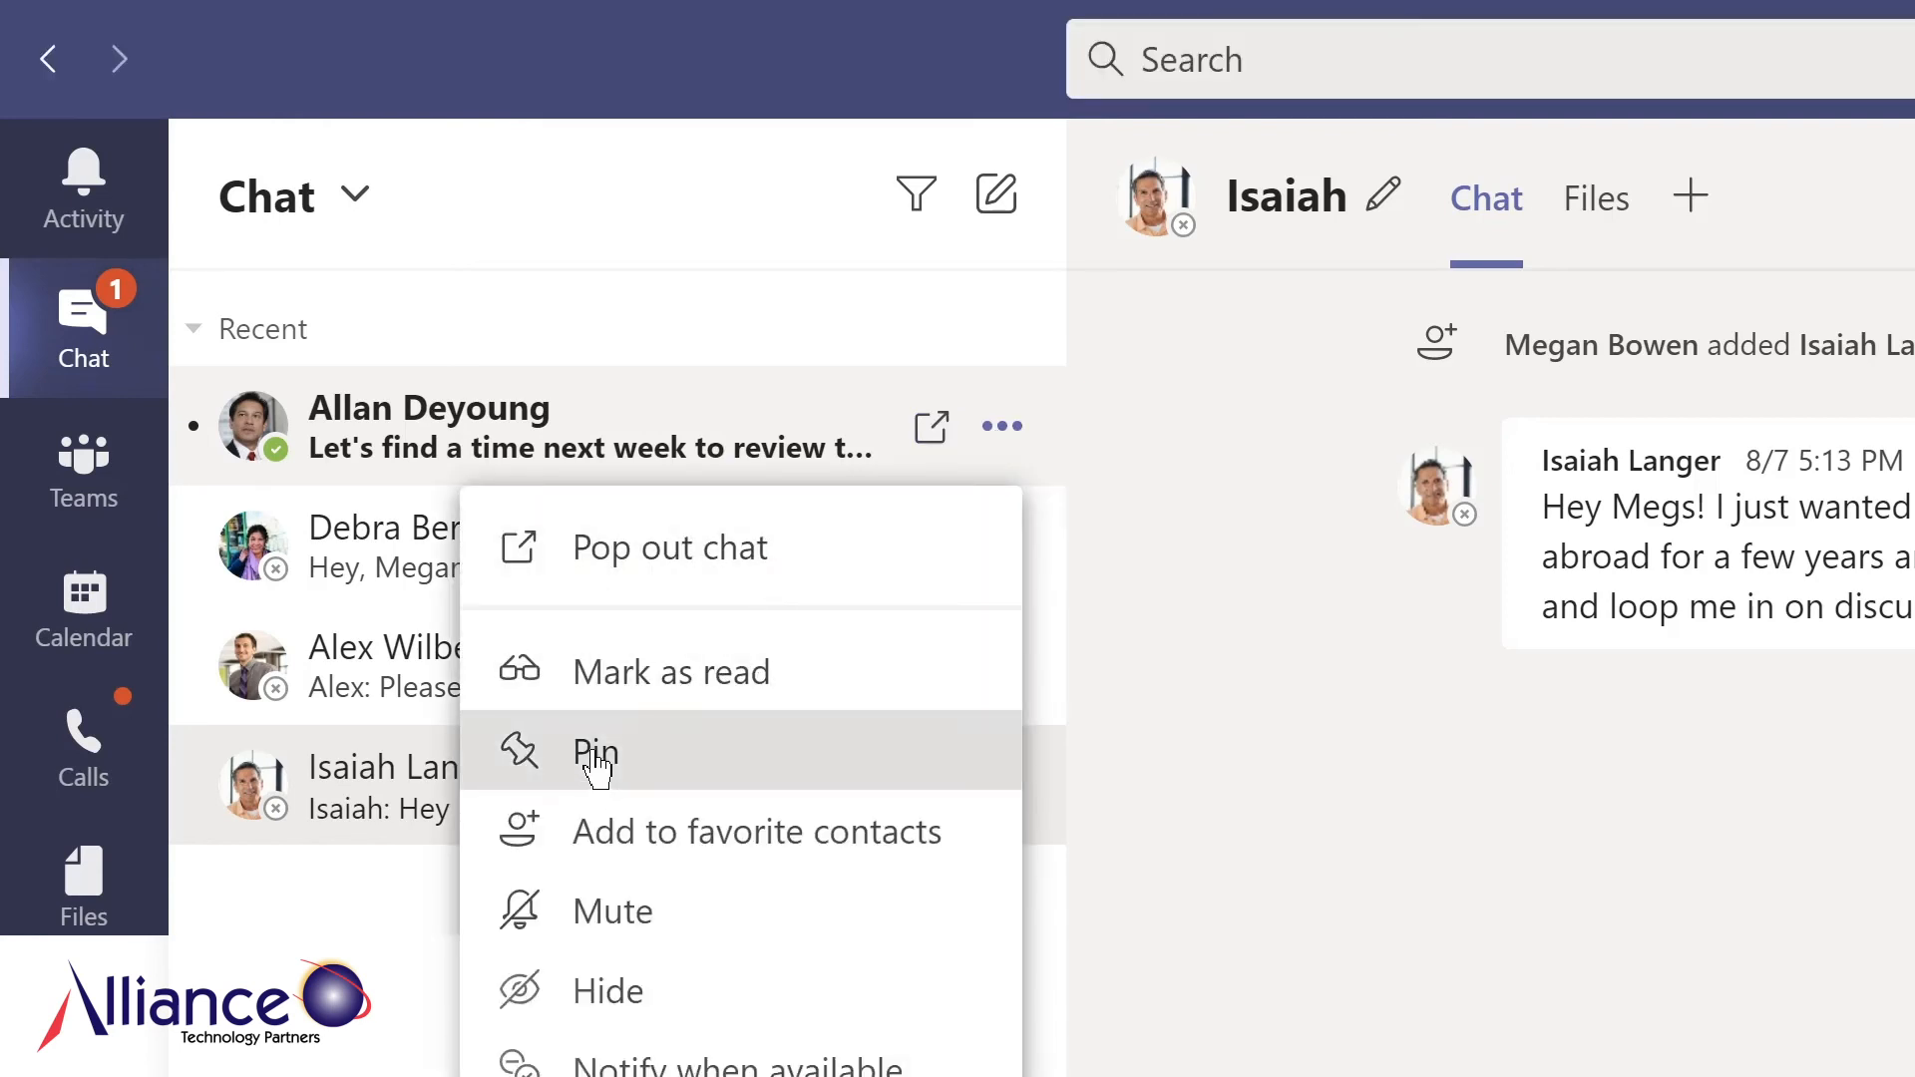
pyautogui.click(597, 755)
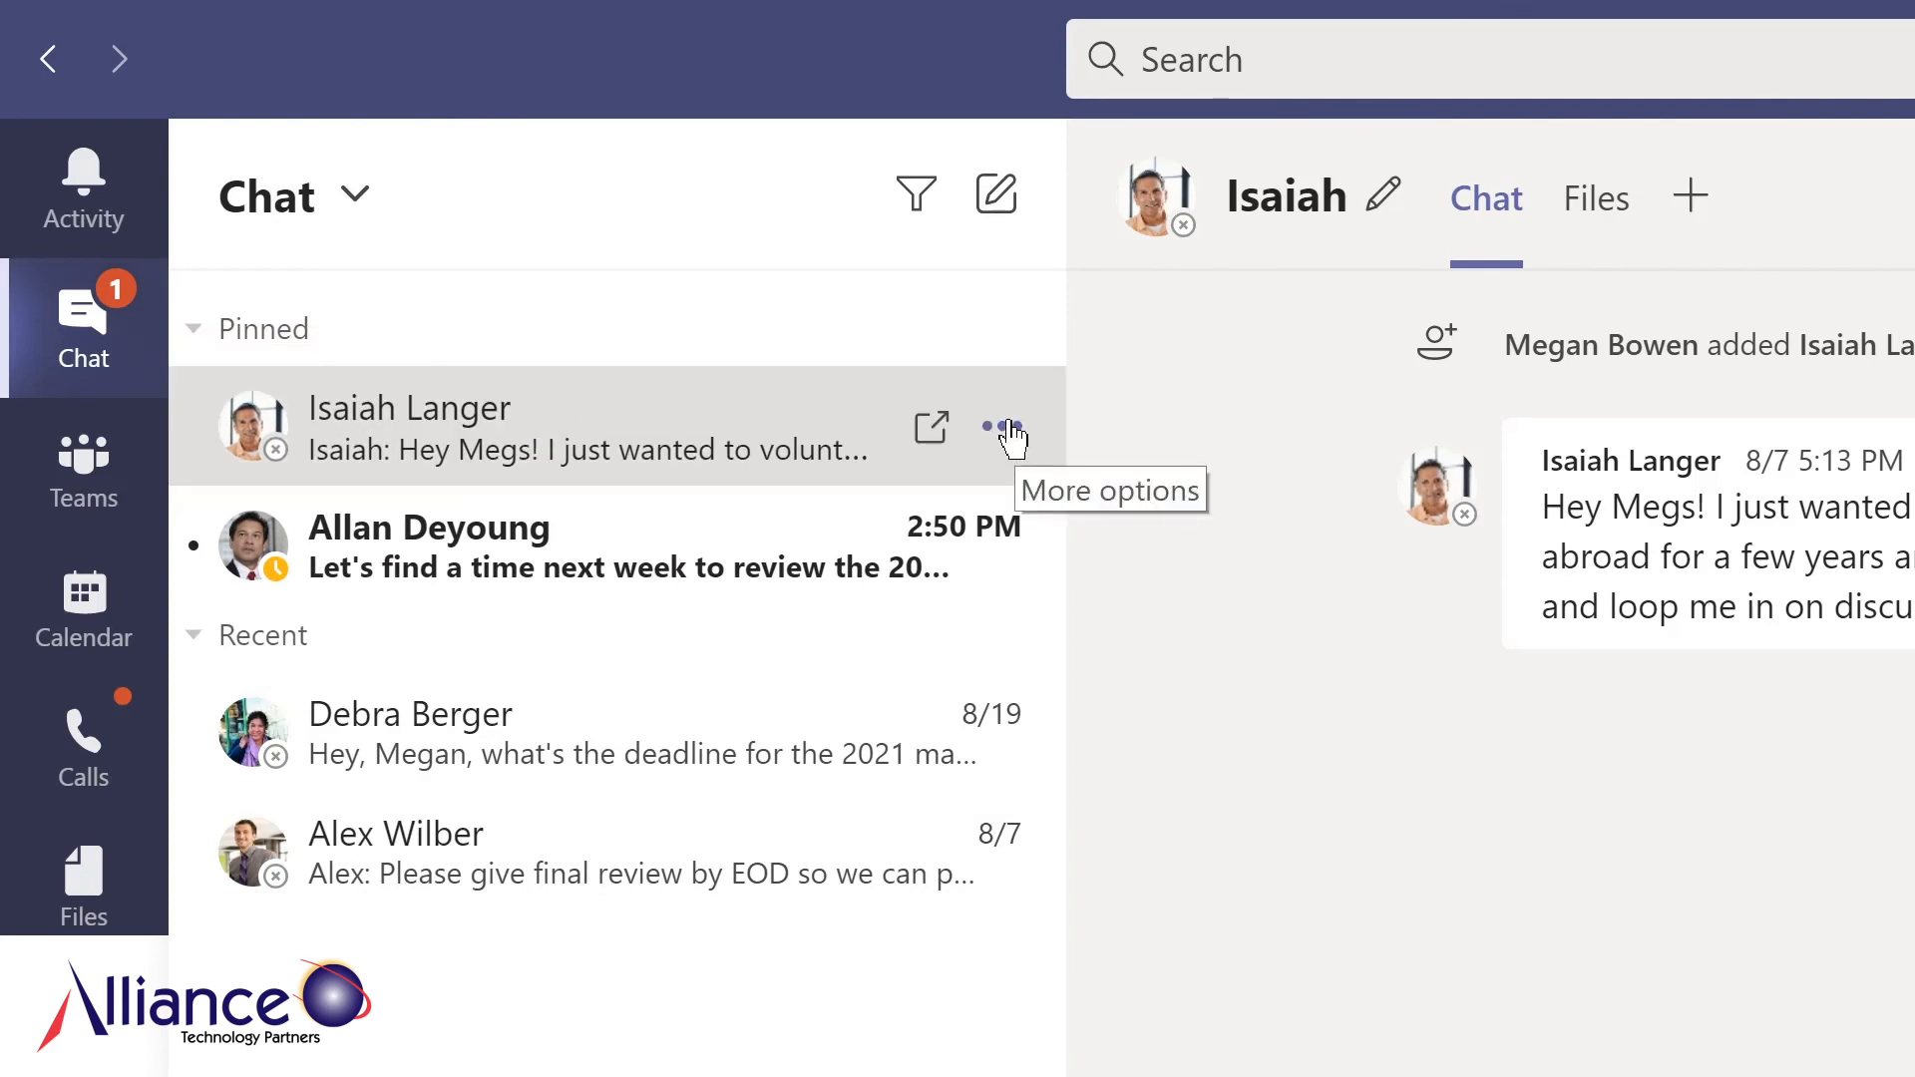
pyautogui.click(1006, 429)
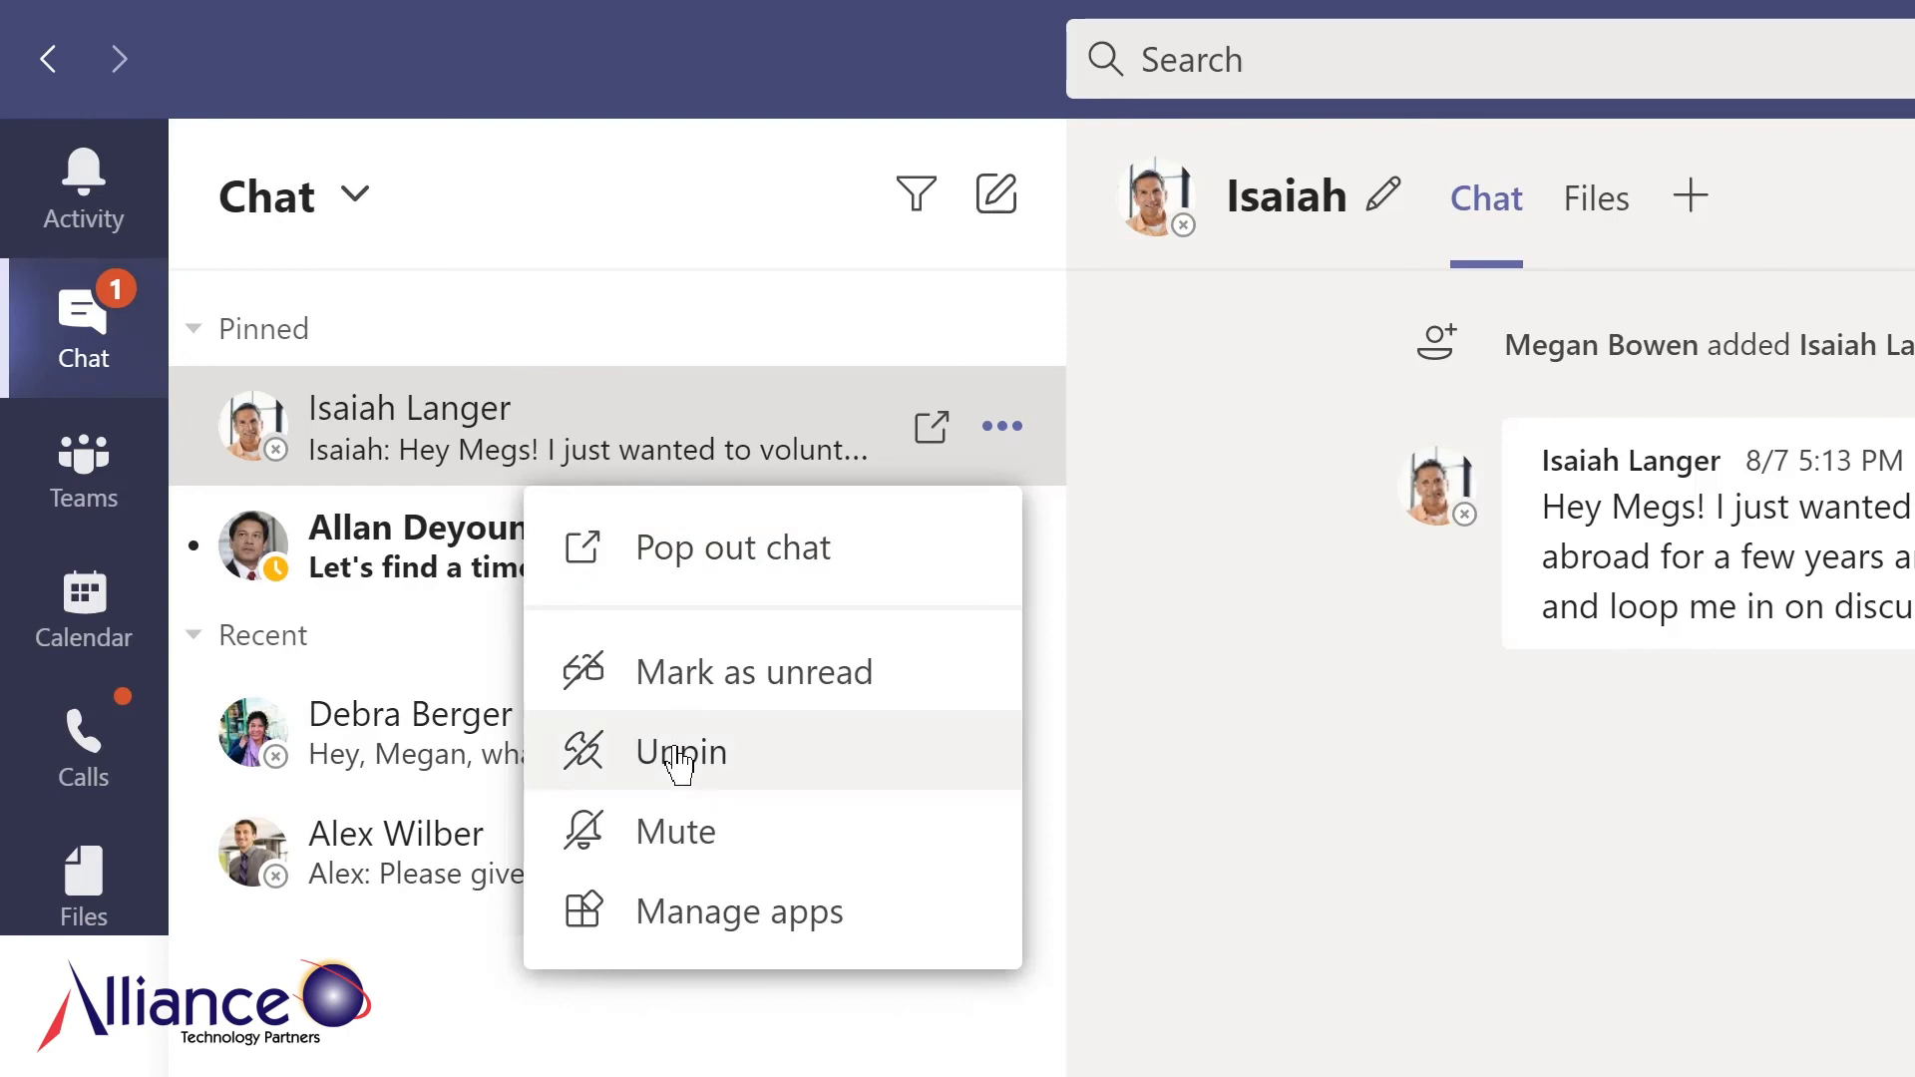
pyautogui.click(686, 758)
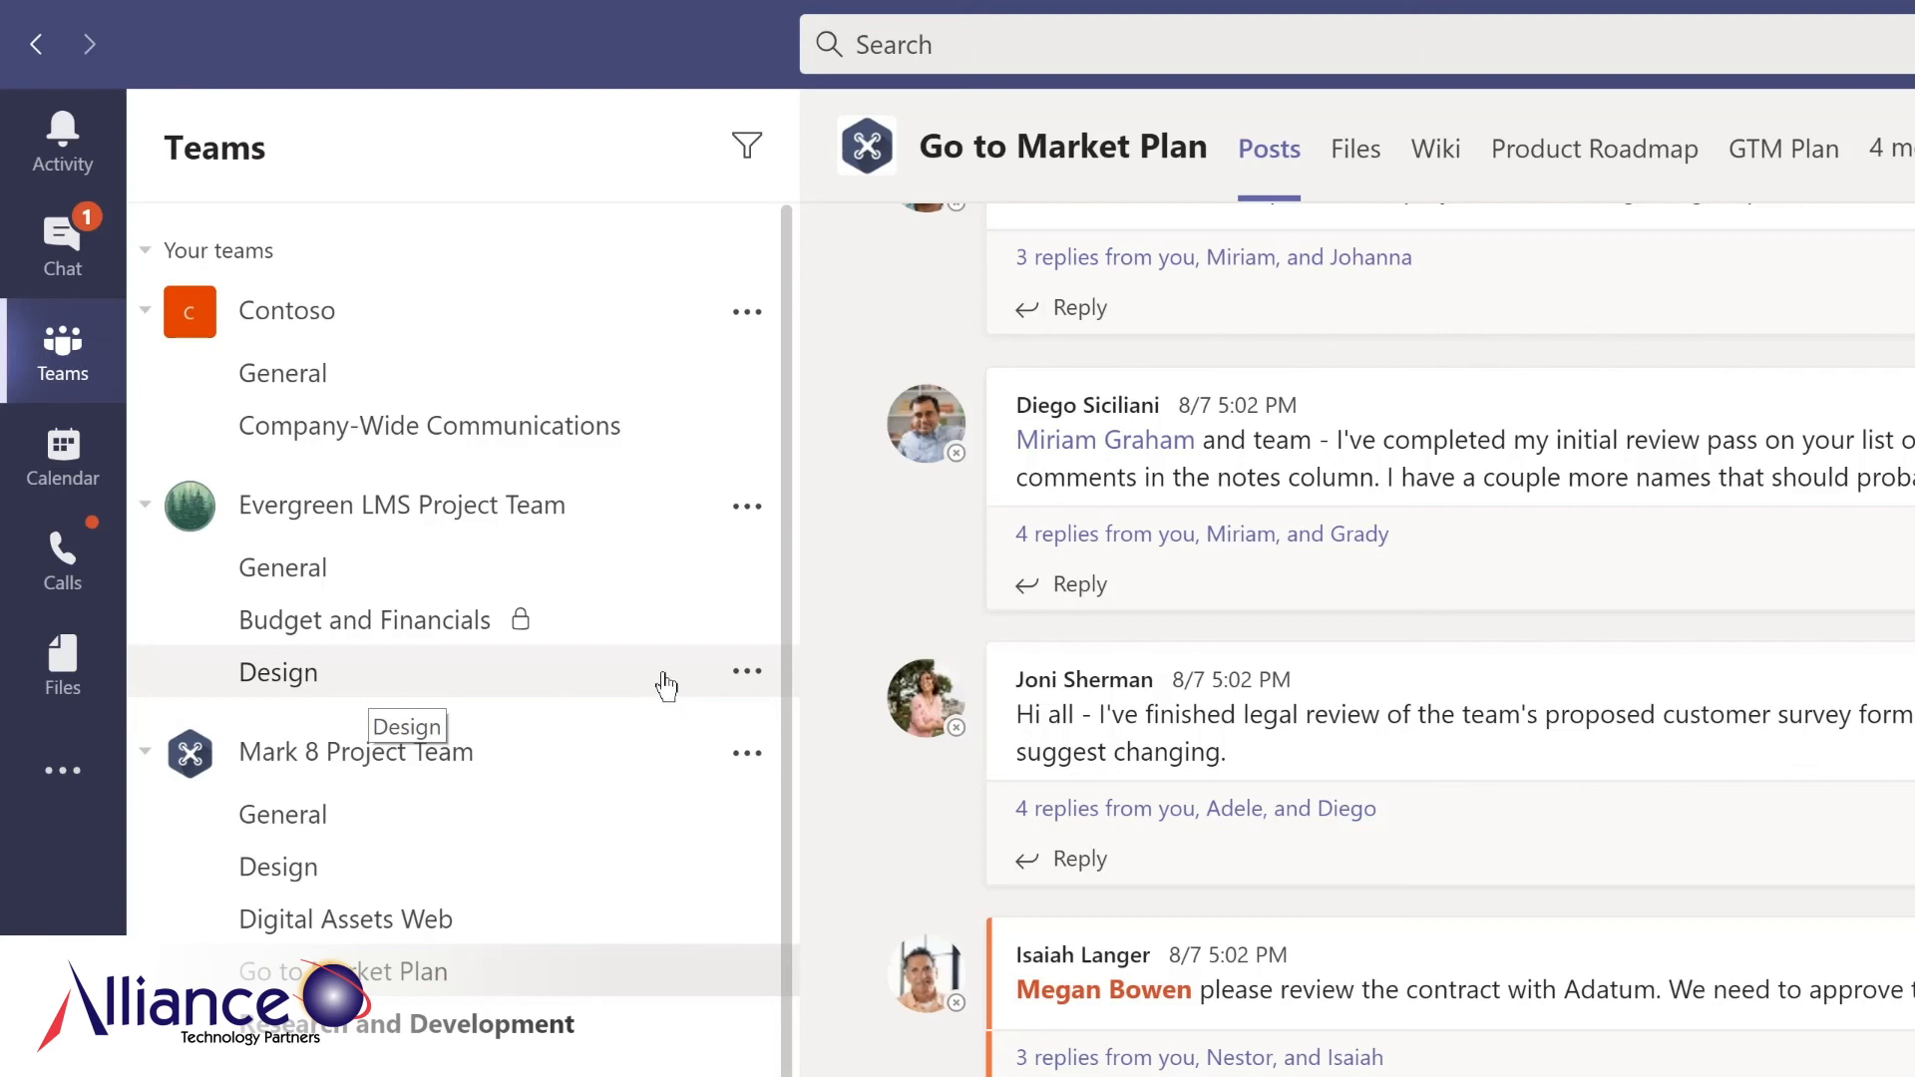
# Pin the Design channel of the Evergreen LMS Project Team
pyautogui.click(746, 674)
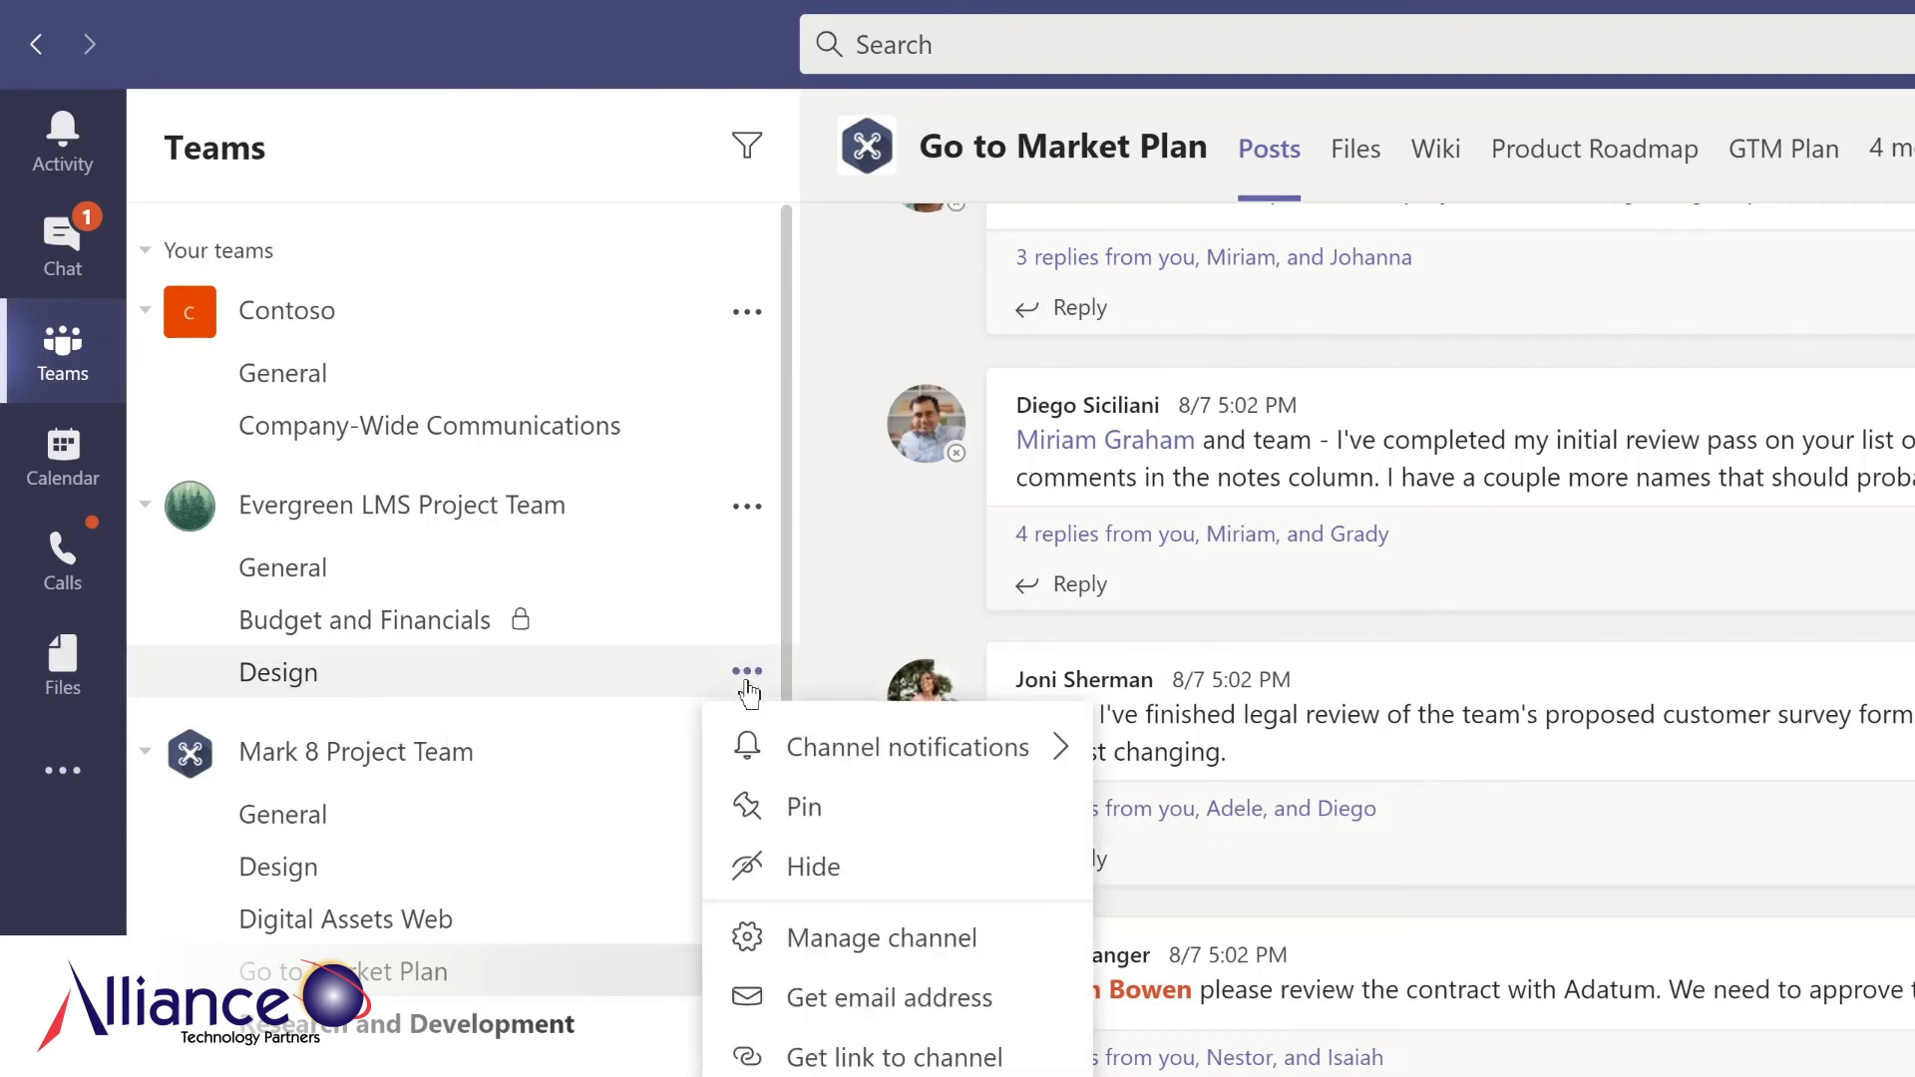
pyautogui.click(801, 813)
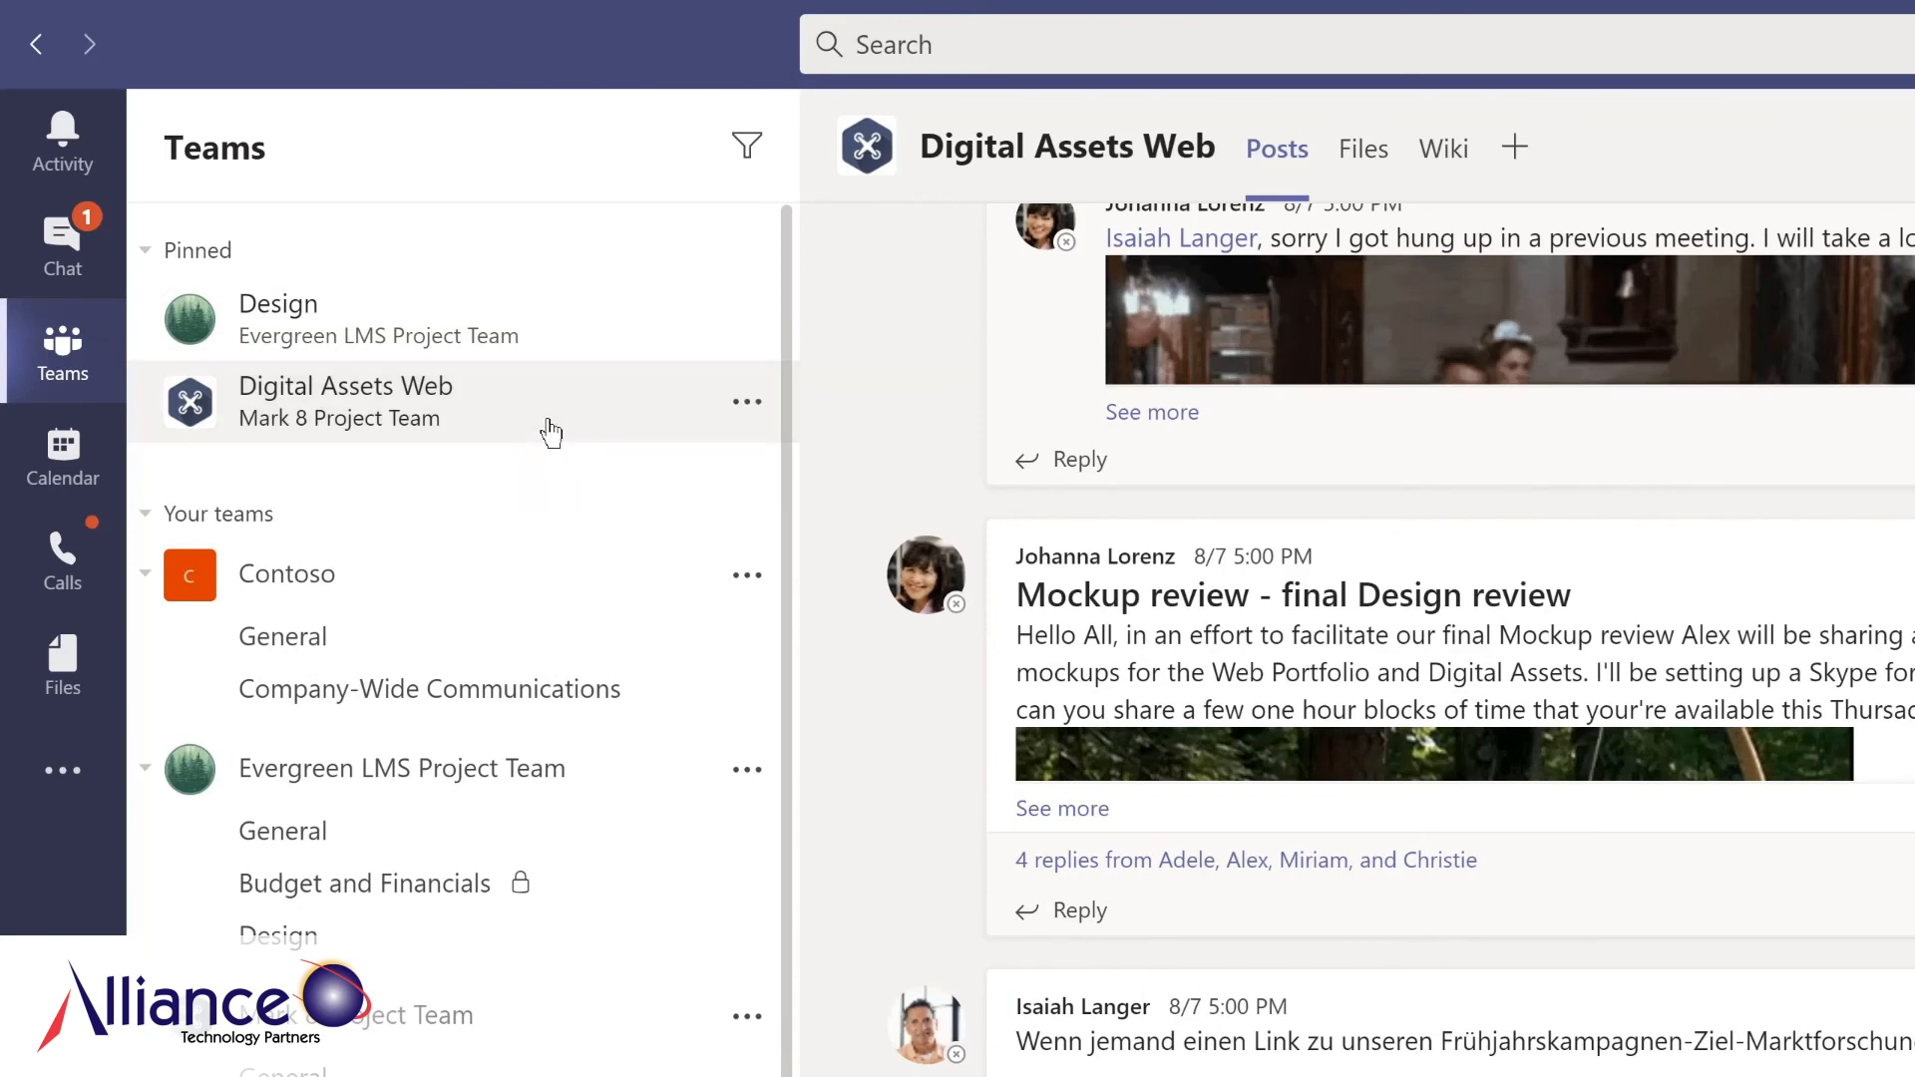
# Move the pinned Digital Assets Web channel above Design, and unpin it through its channel options
pyautogui.click(536, 427)
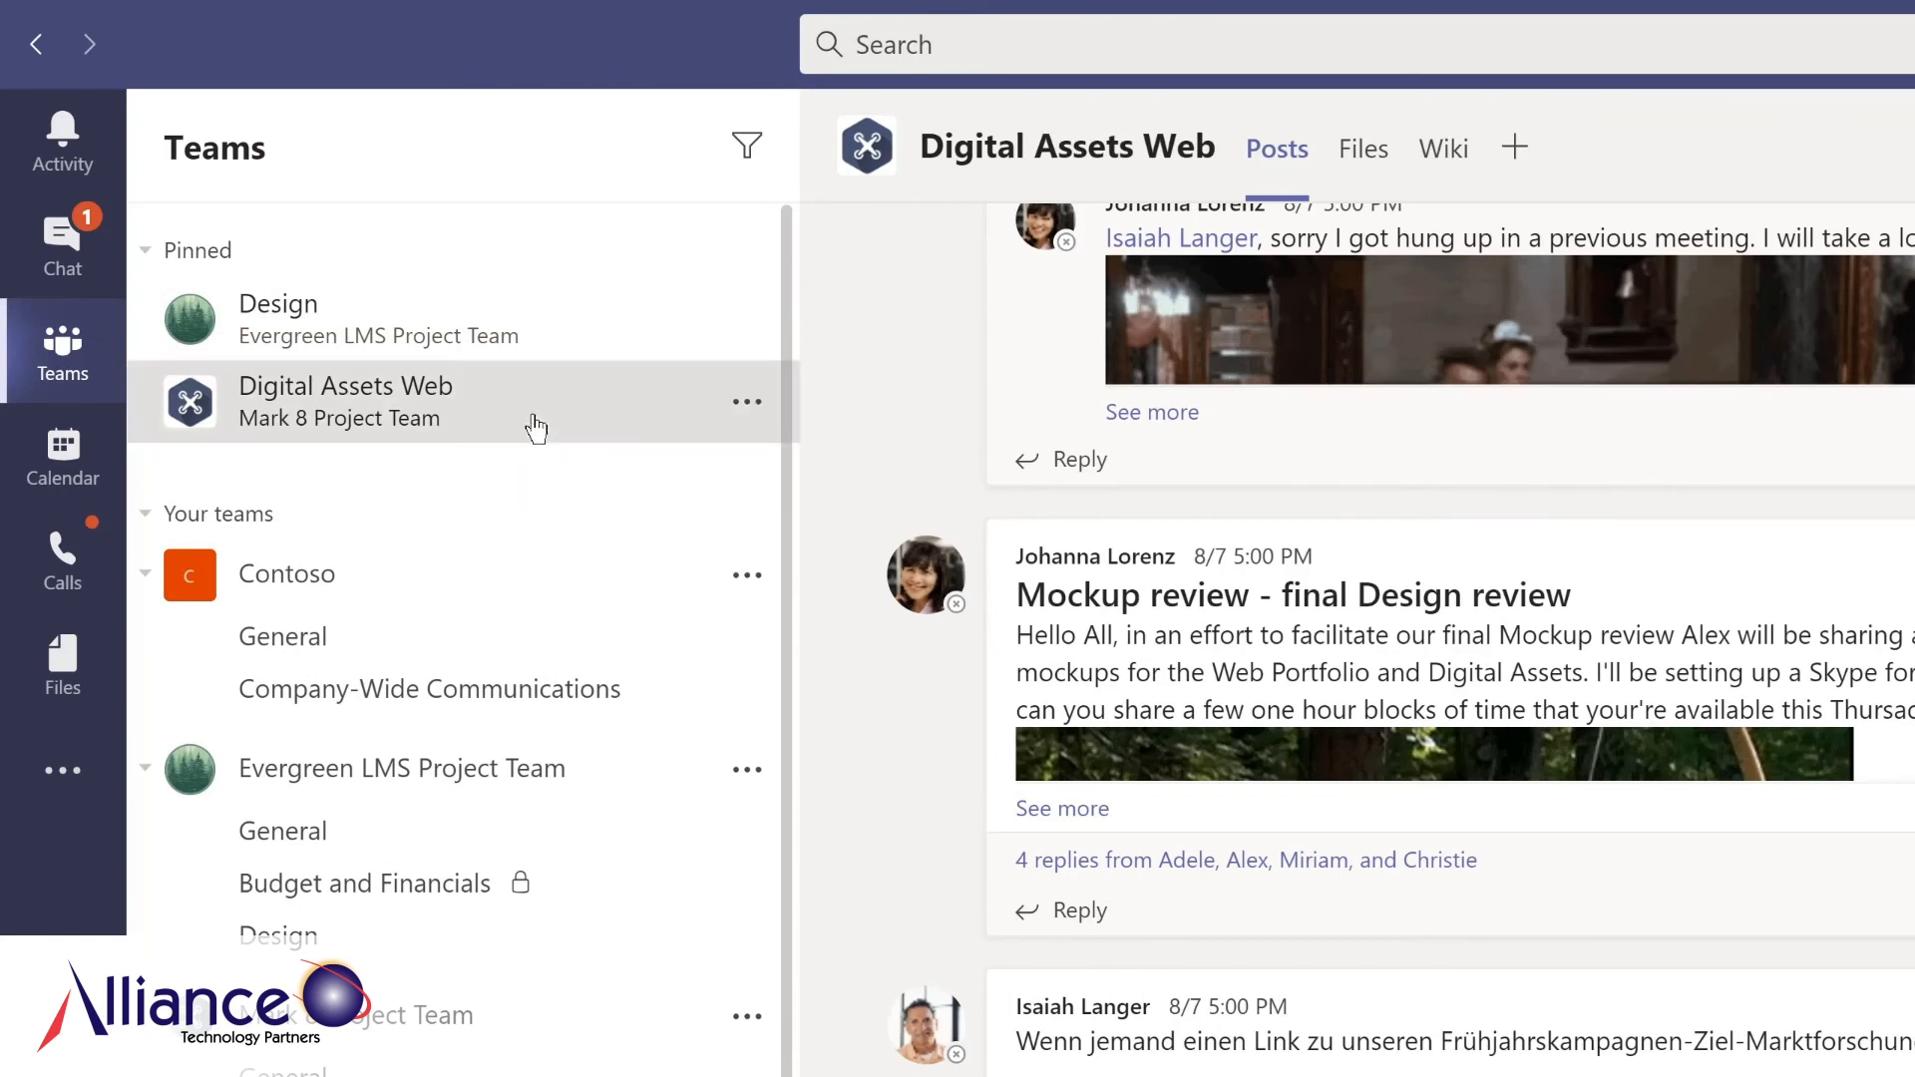
pyautogui.moveTo(537, 426); pyautogui.dragTo(535, 295)
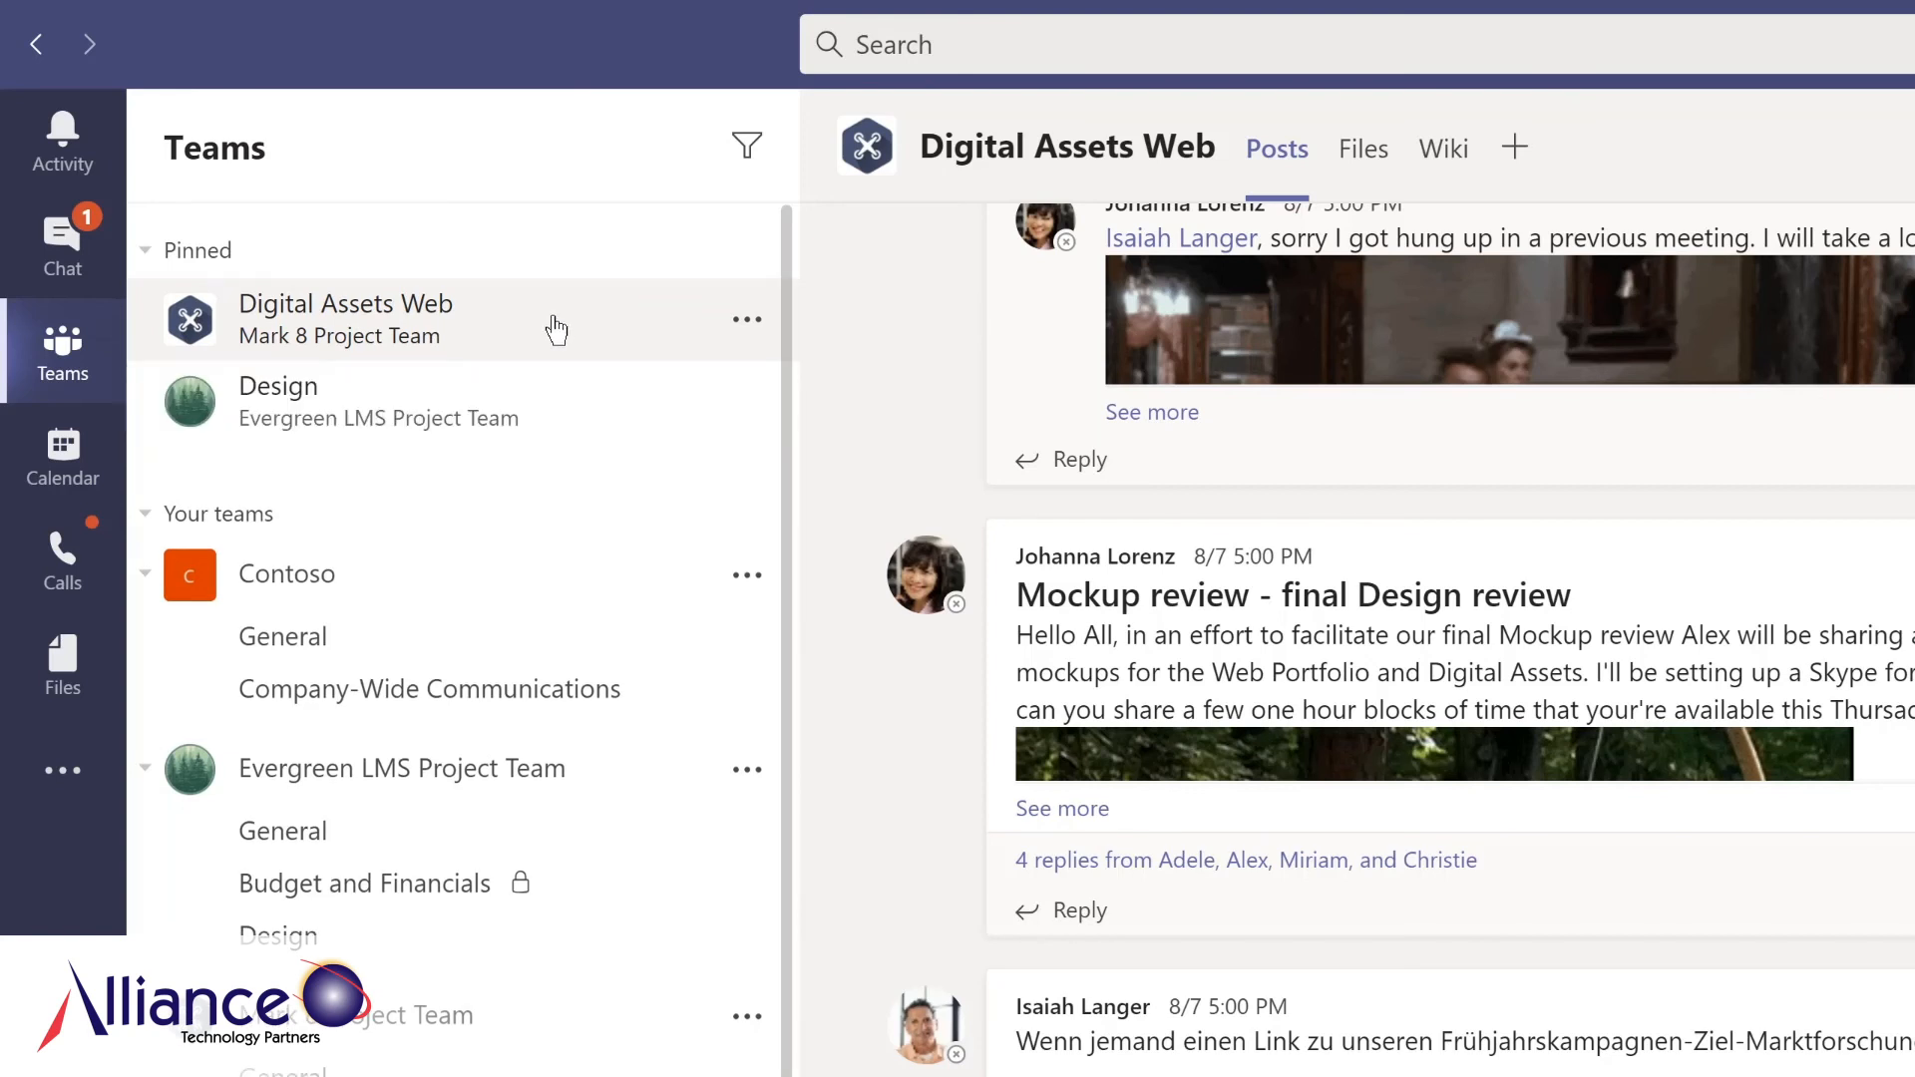
pyautogui.click(746, 322)
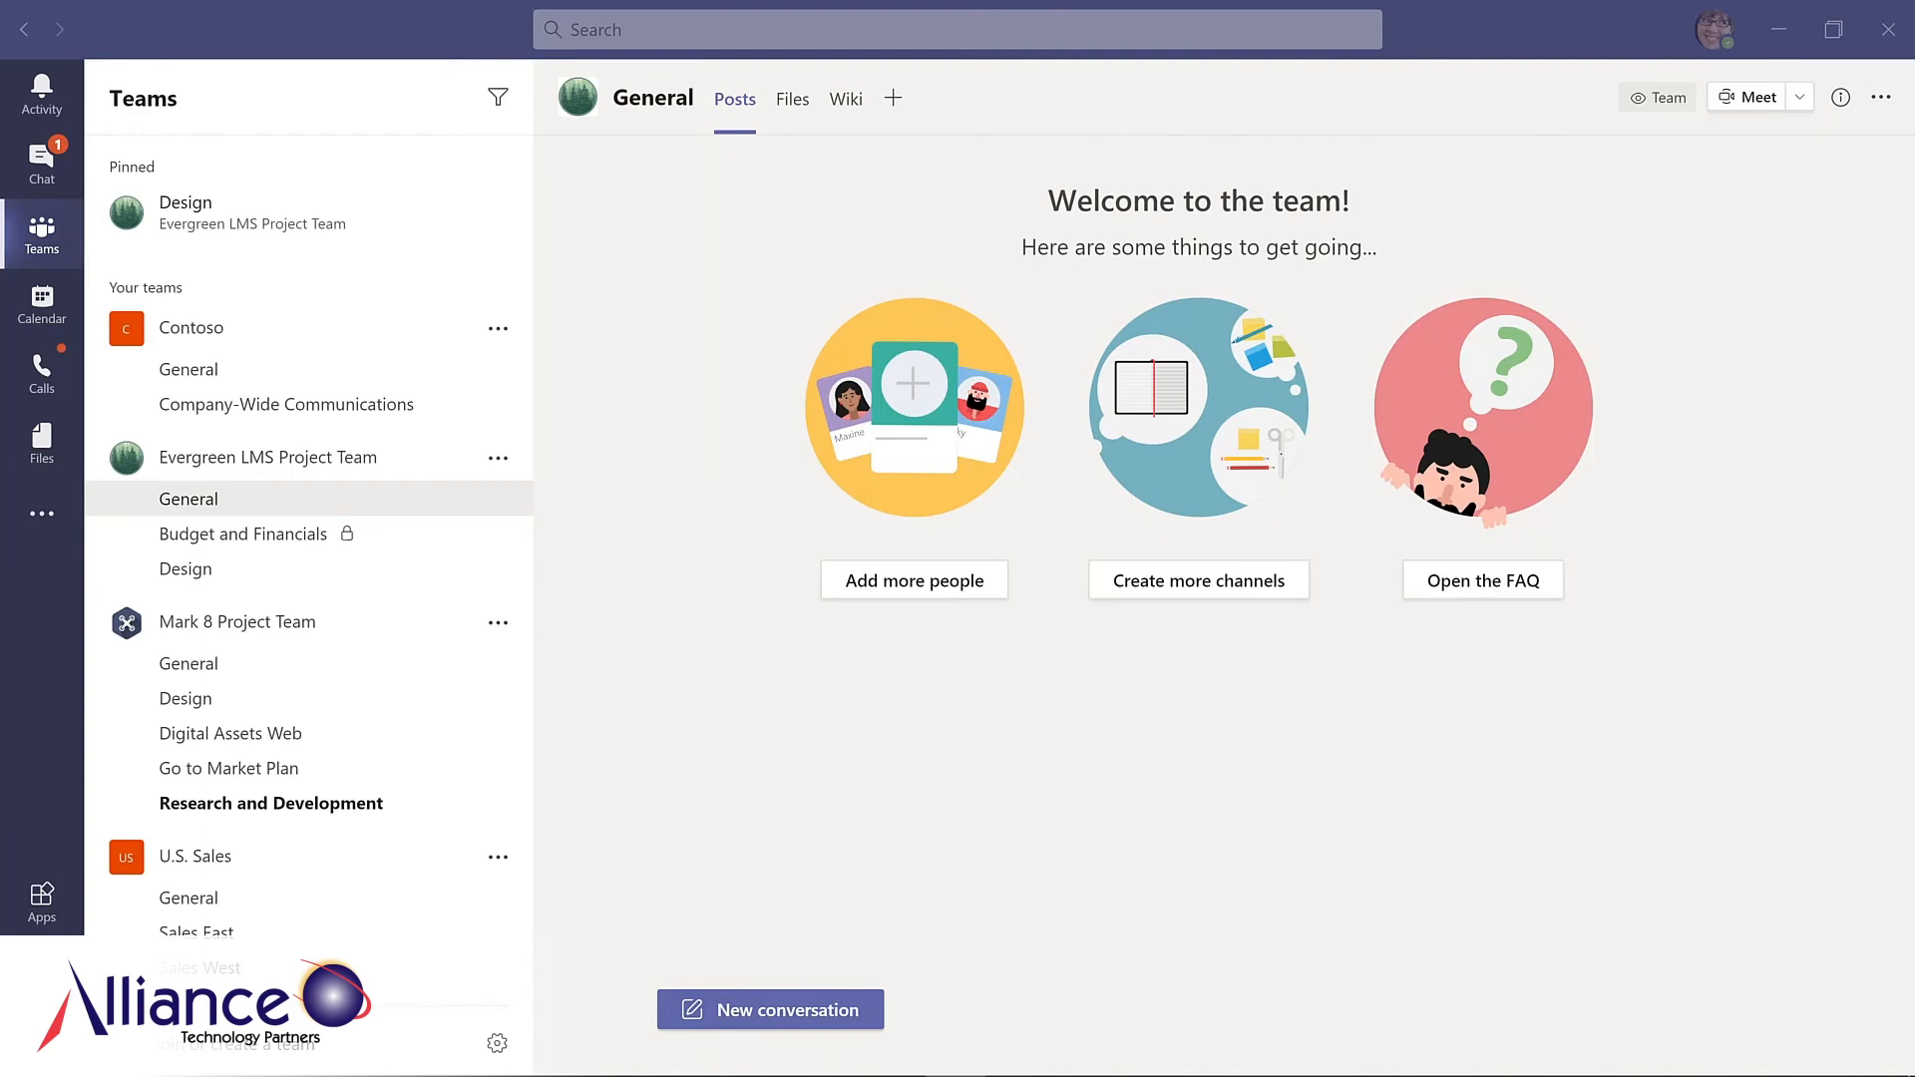
# Start a formatted new conversation in Evergreen's General channel with the subject "I'm excited to start planning our new LMS!"
pyautogui.click(758, 1009)
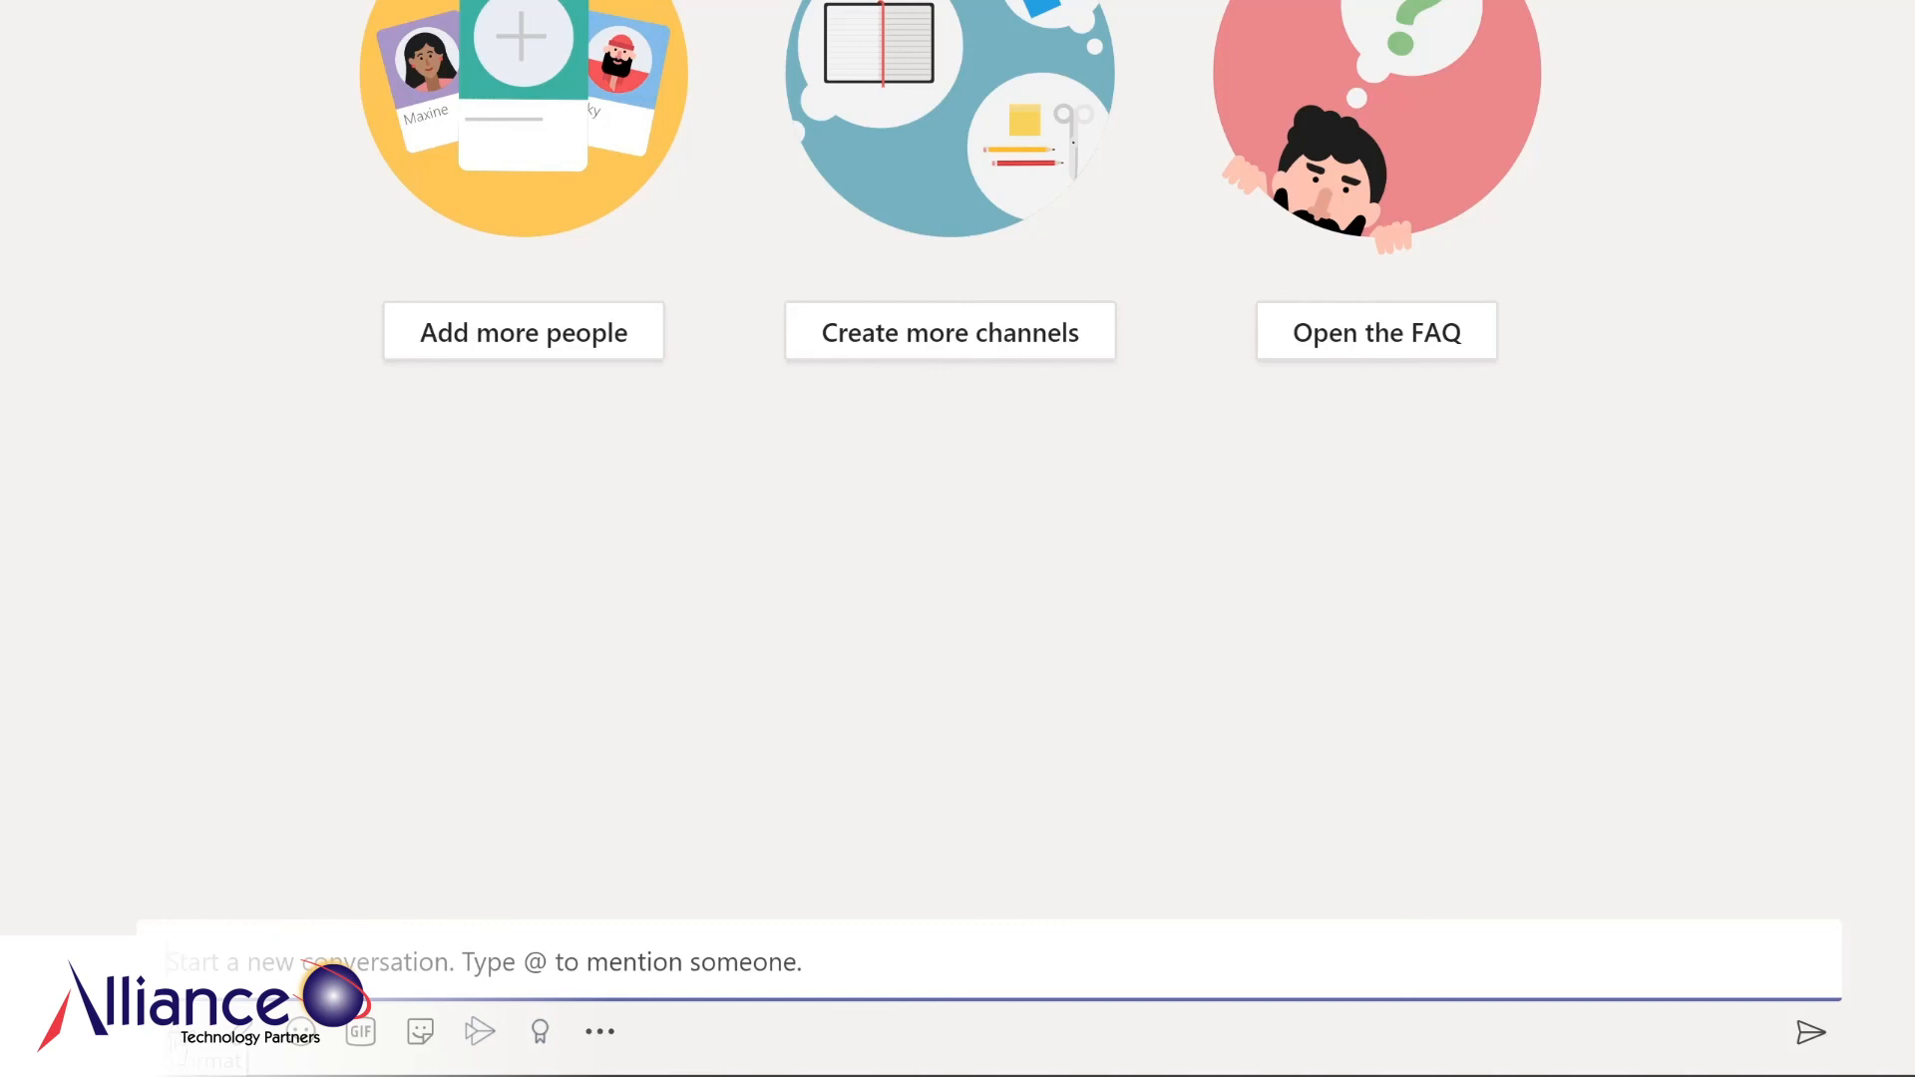
pyautogui.click(179, 1033)
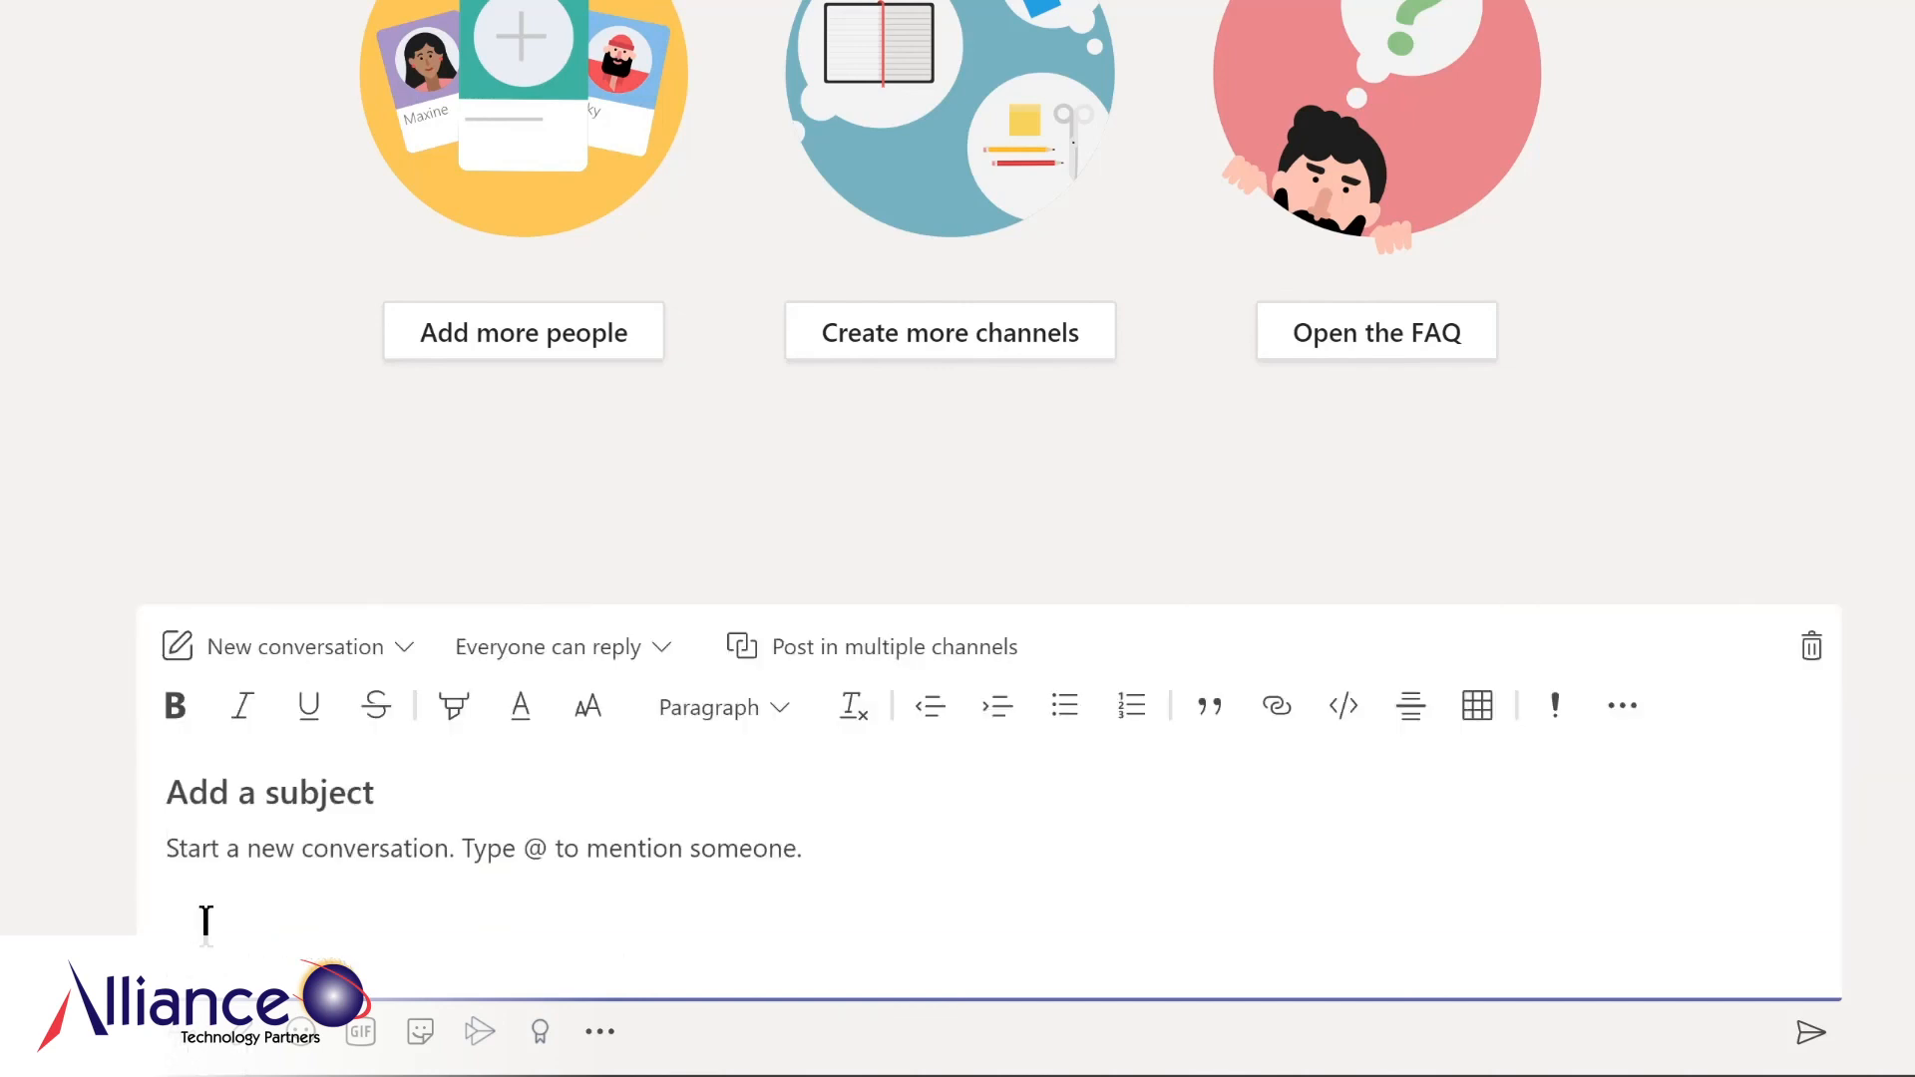
pyautogui.click(243, 798)
pyautogui.write("I'm")
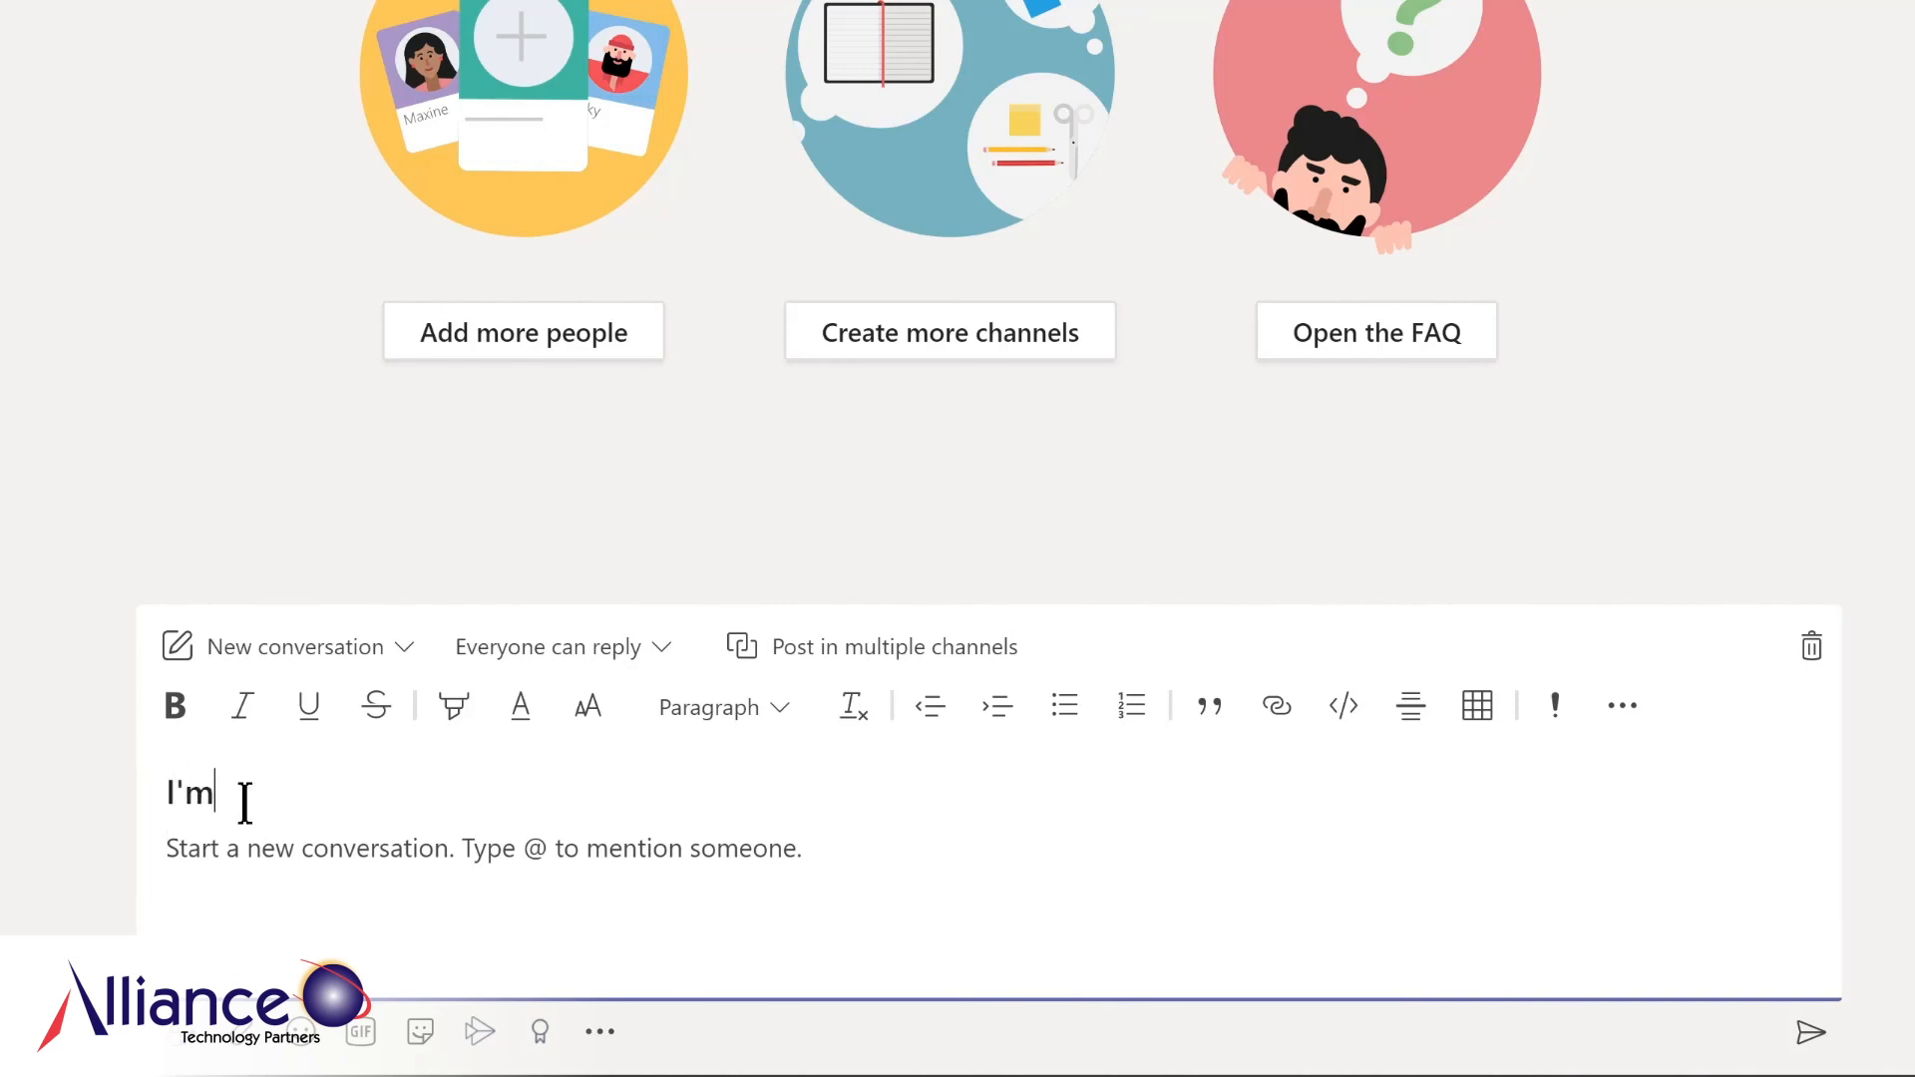
pyautogui.write(' excited to start planning our new LMS!')
# Write the message body "We'll be sharing details and actions in the Design channel", mentioning the Design channel
pyautogui.click(286, 859)
pyautogui.write("We'll be sharing details and actions in the @Design")
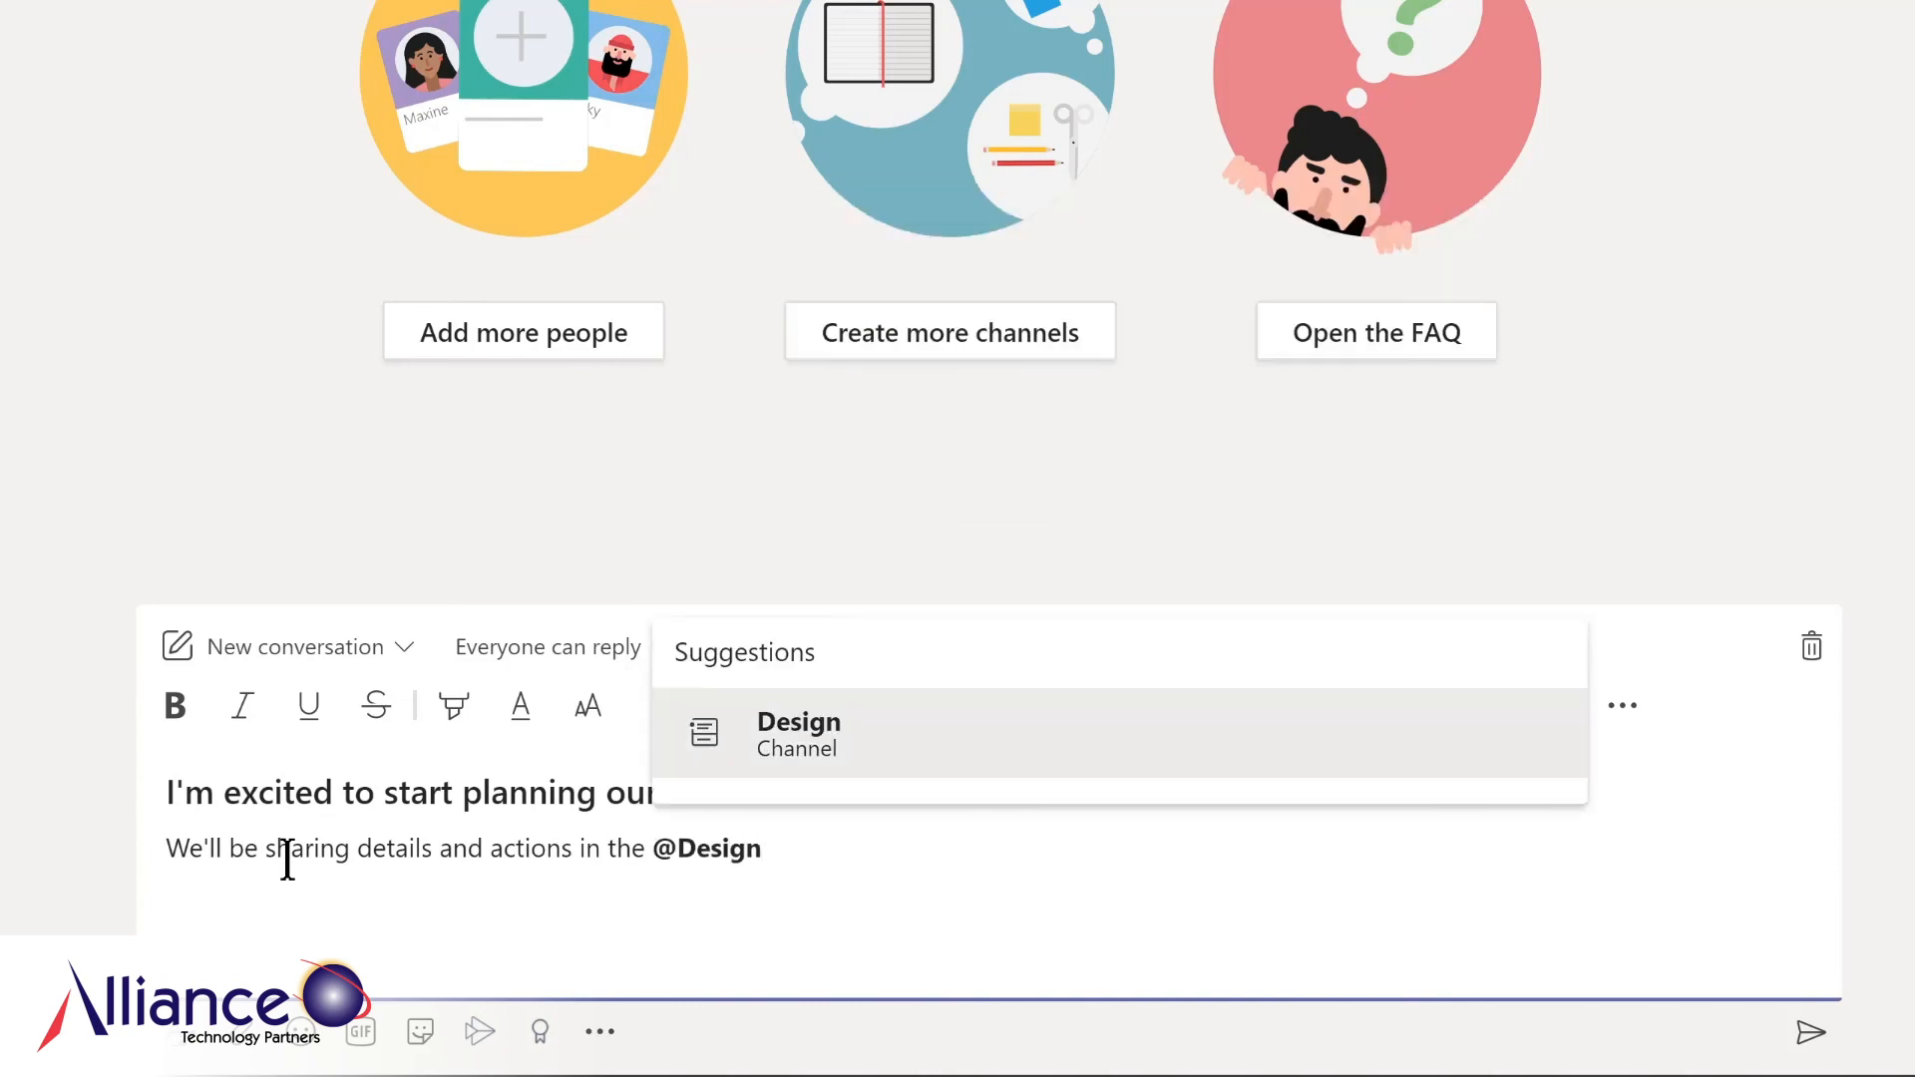
pyautogui.press('Return')
pyautogui.write('channel')
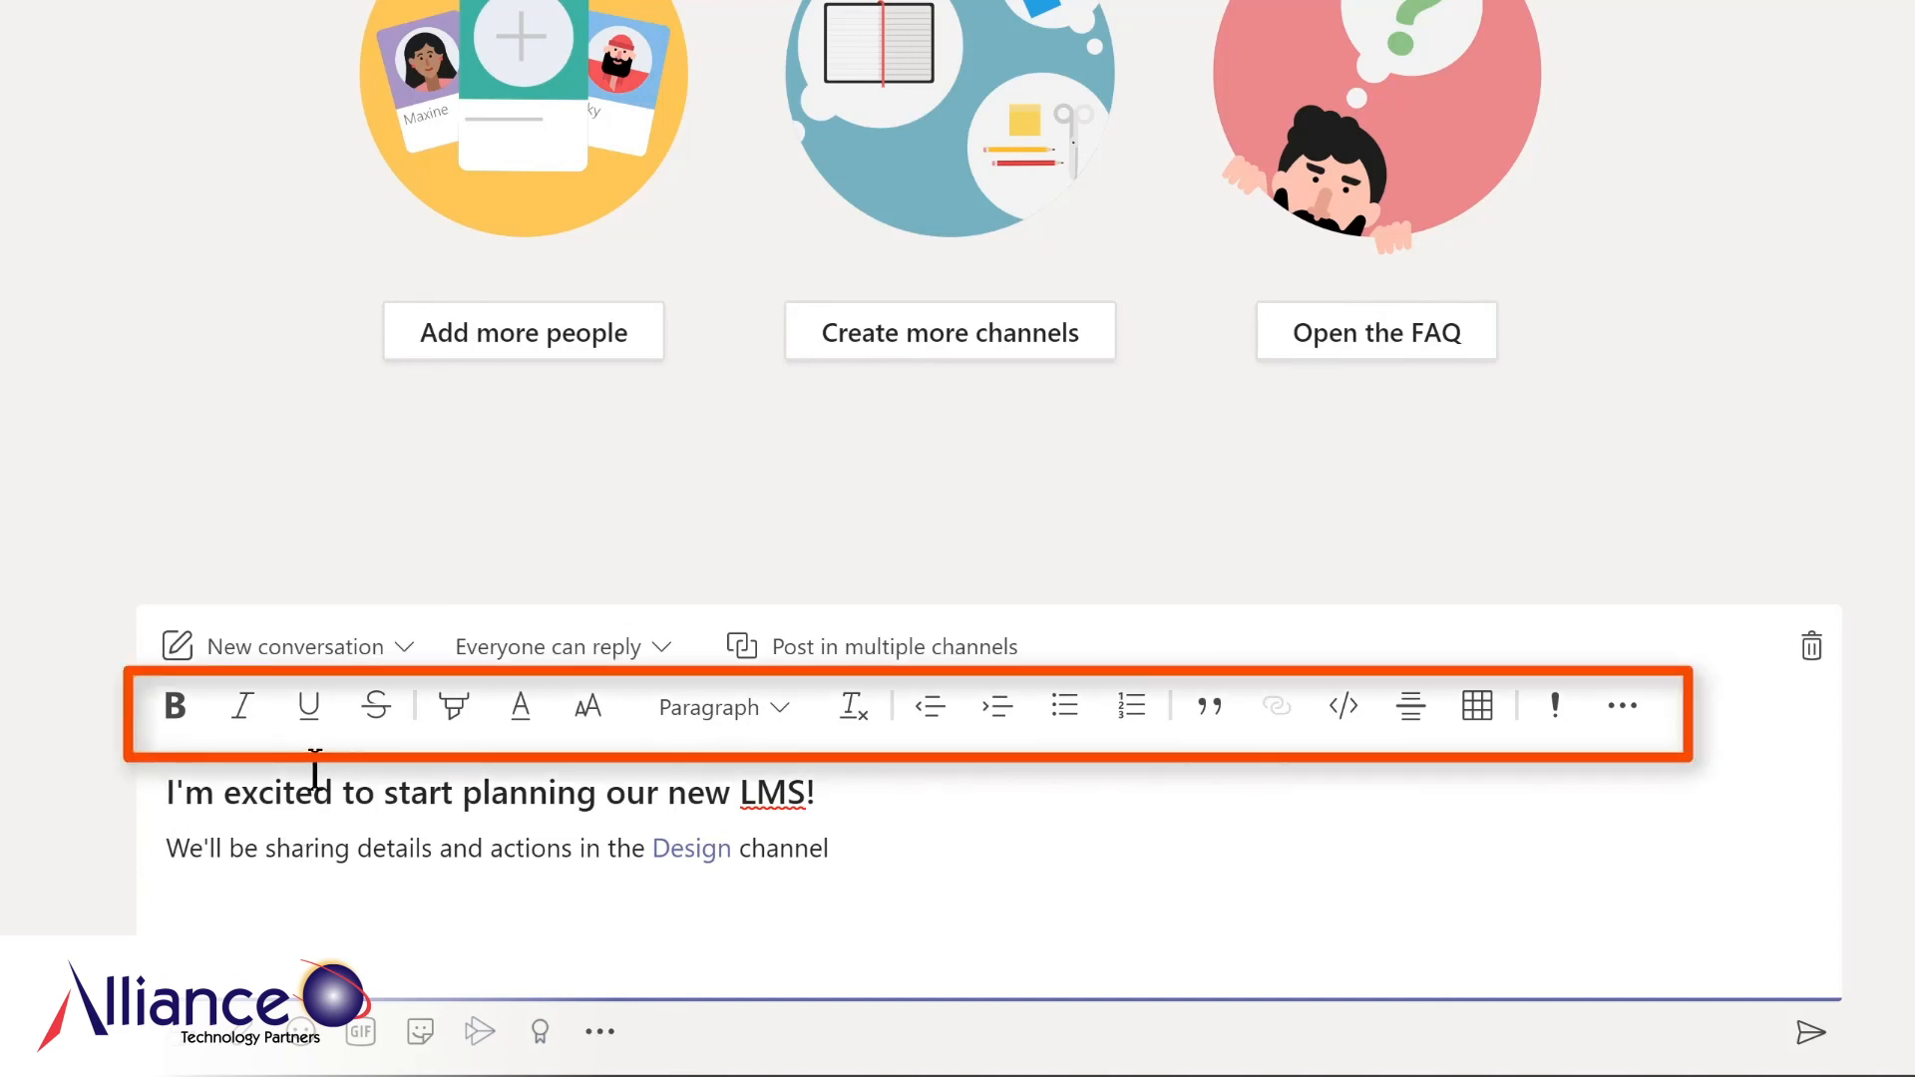
# Highlight the whole body sentence in yellow
pyautogui.tripleClick(173, 848)
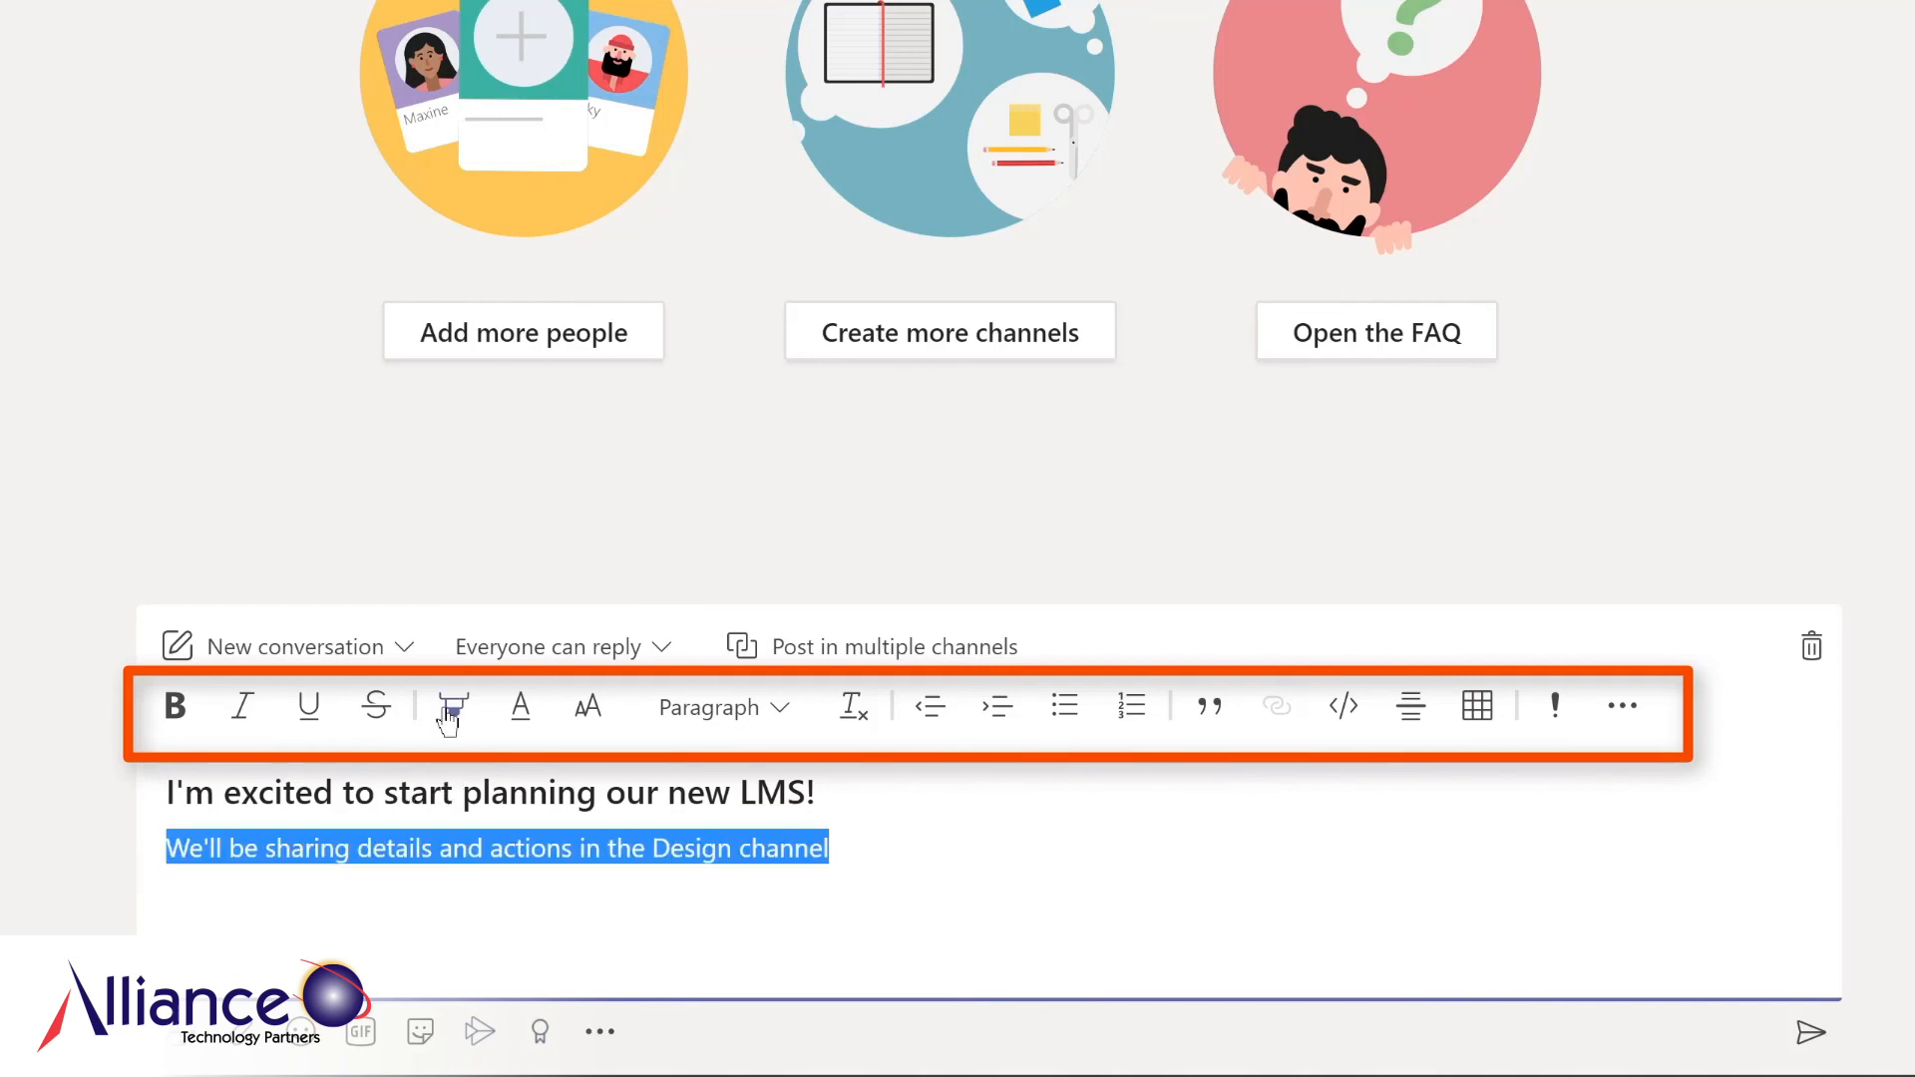
pyautogui.click(454, 705)
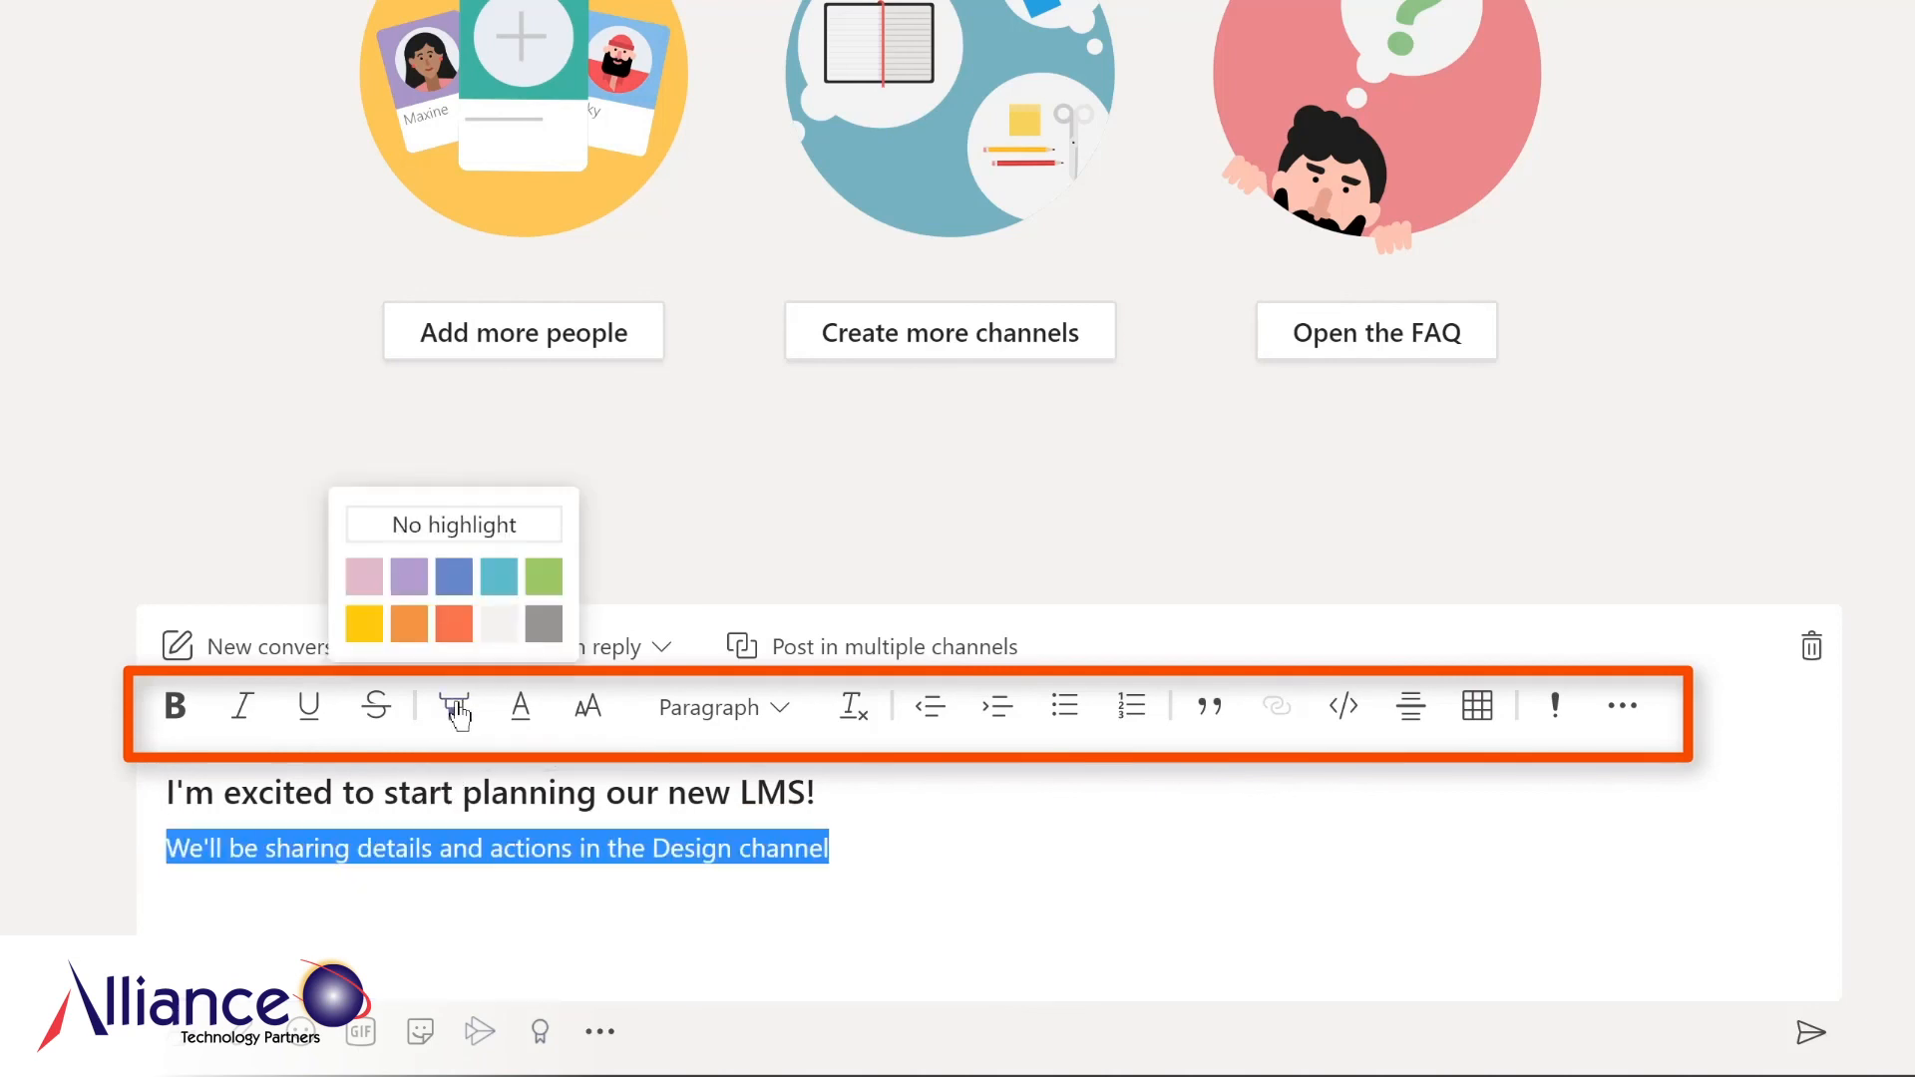
pyautogui.click(366, 625)
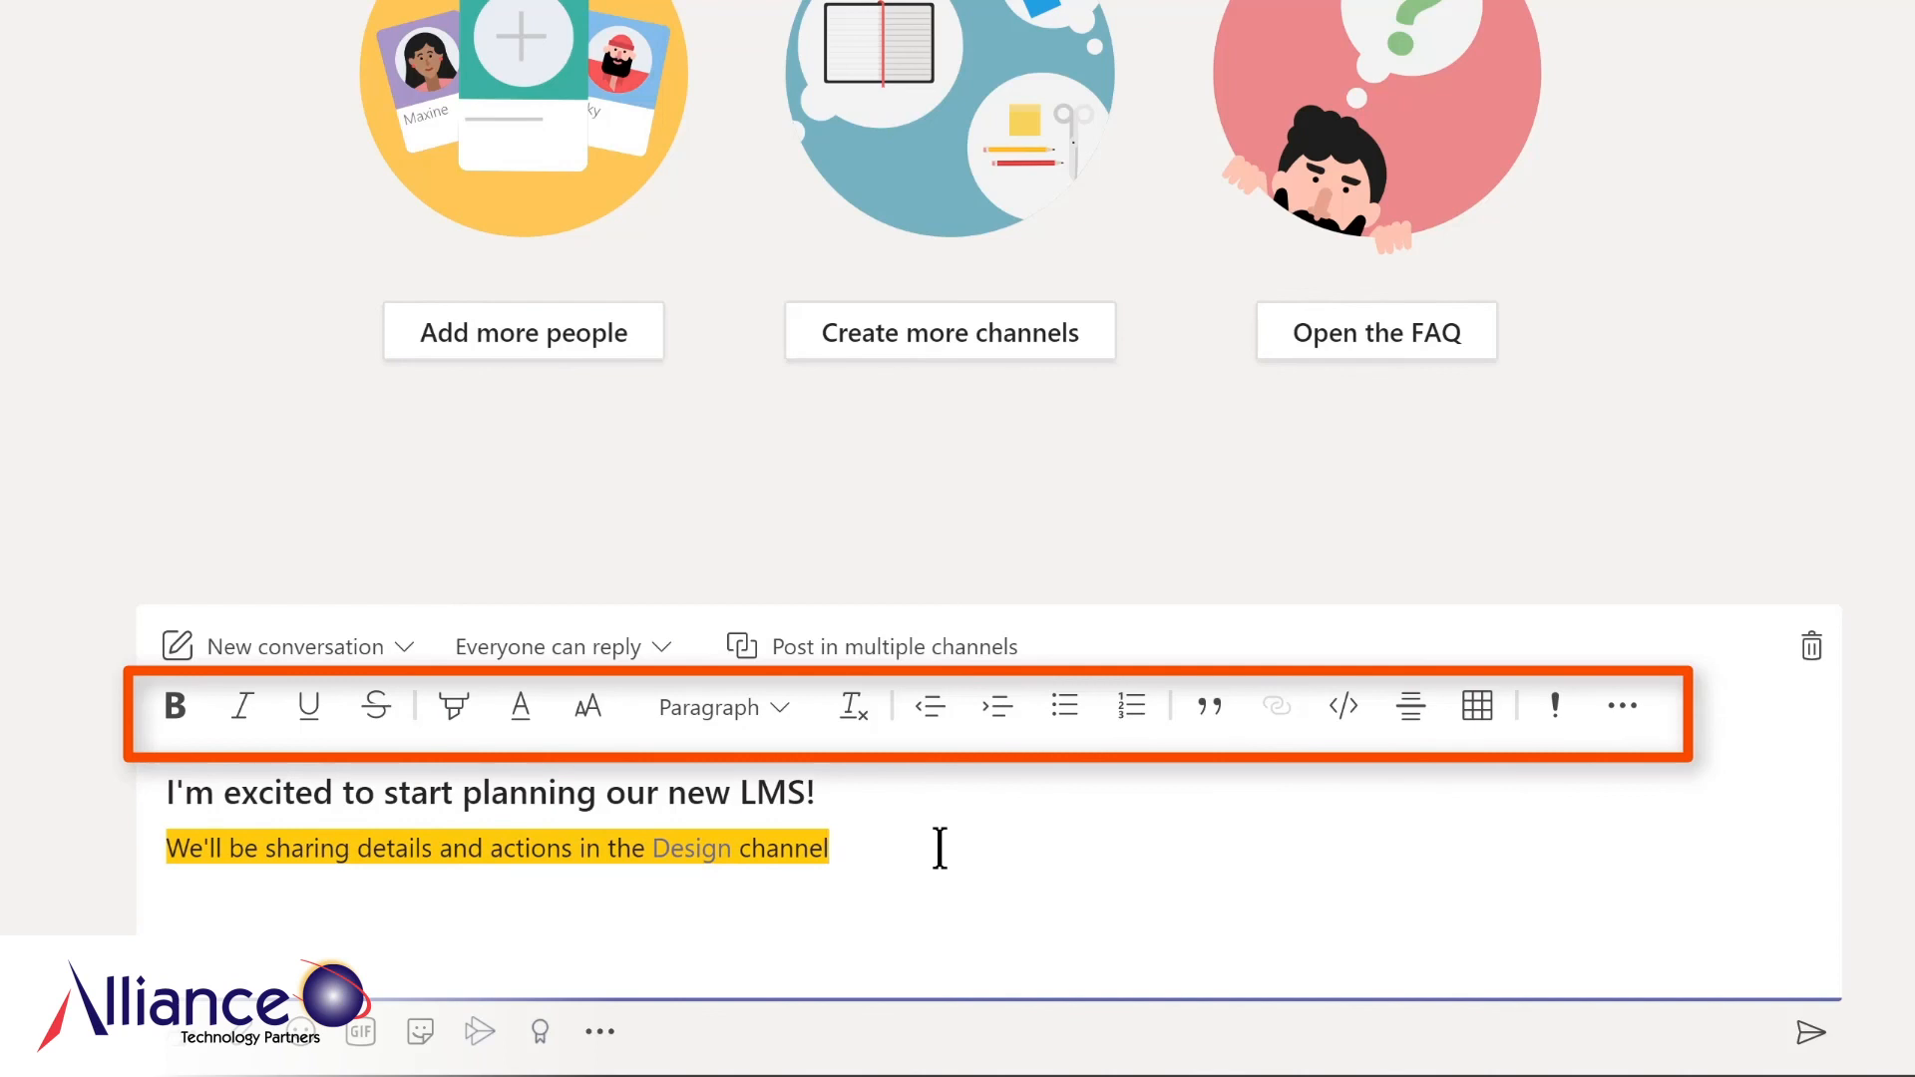
# Add a smiley emoji on a new line, and insert the "YAAAY!!" GIF of the man in a grey shirt by searching for "yay"
pyautogui.press('Return')
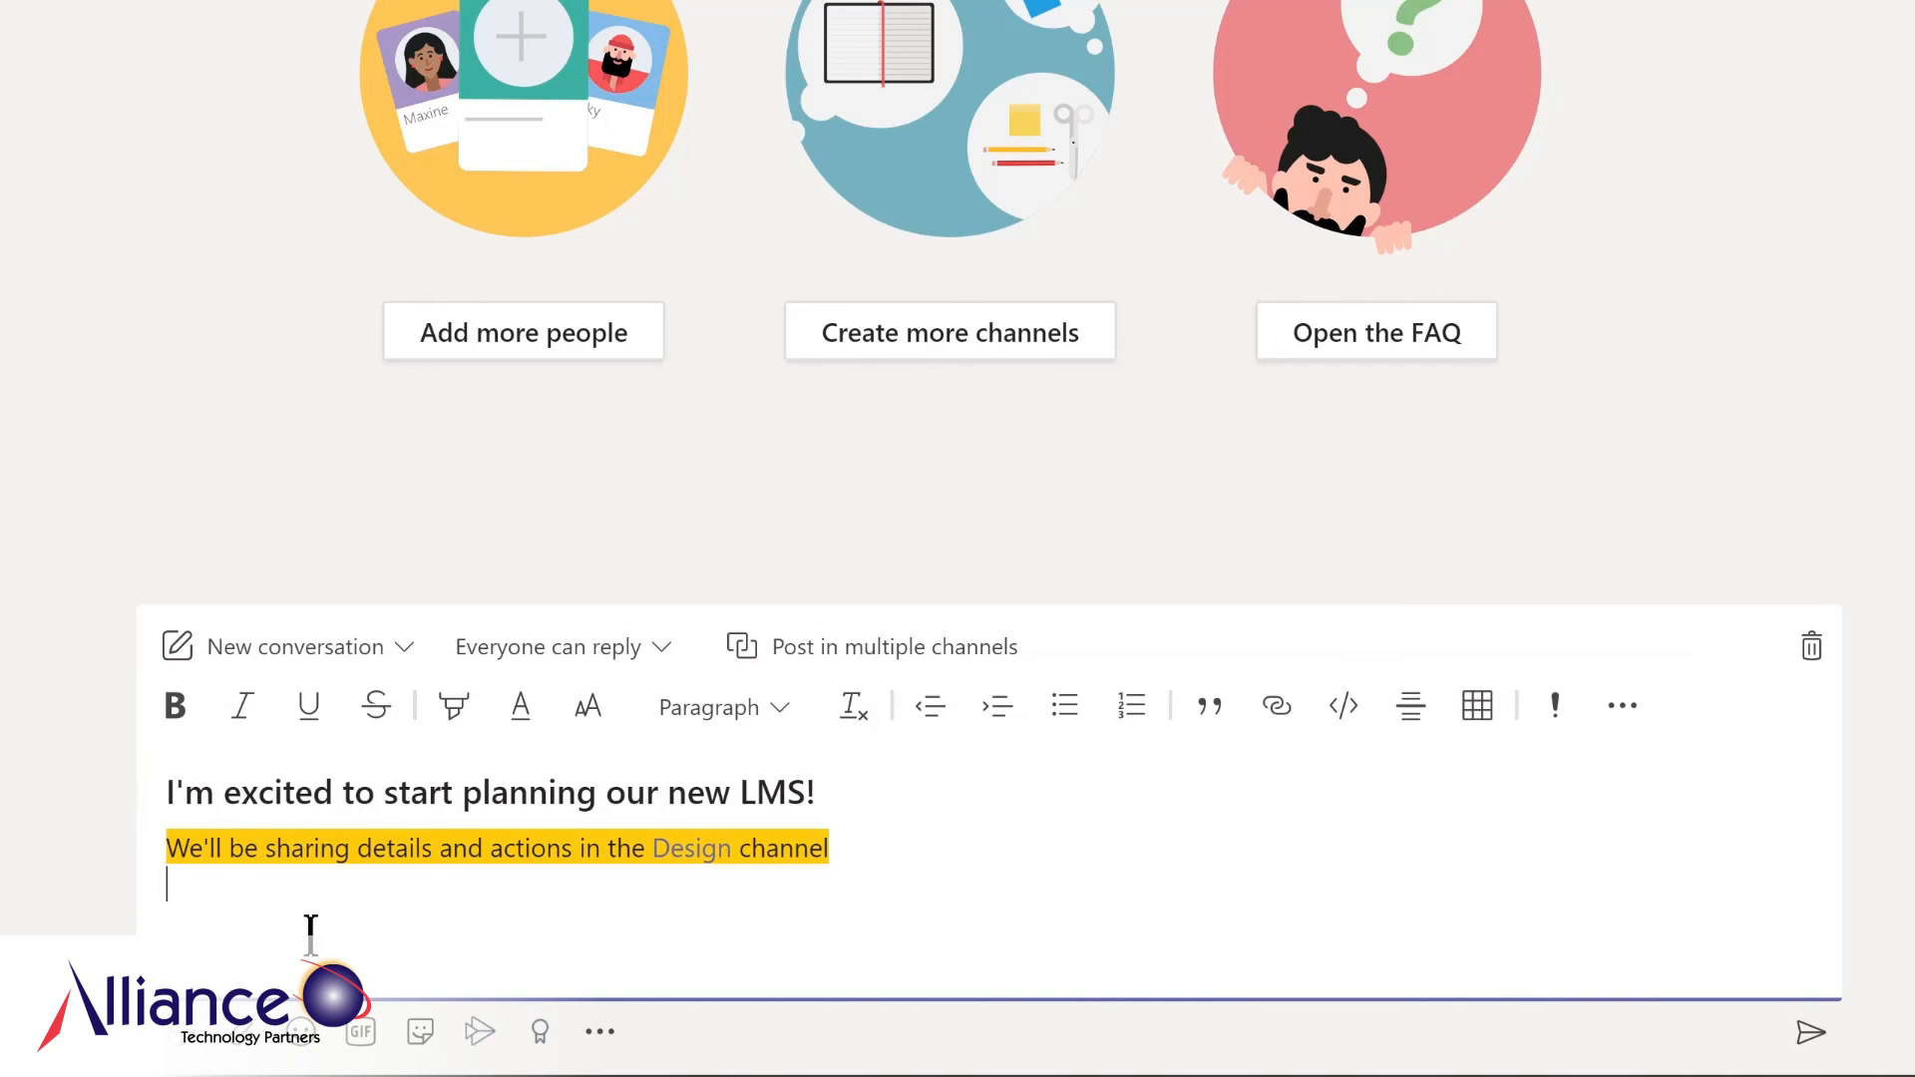
pyautogui.click(302, 1032)
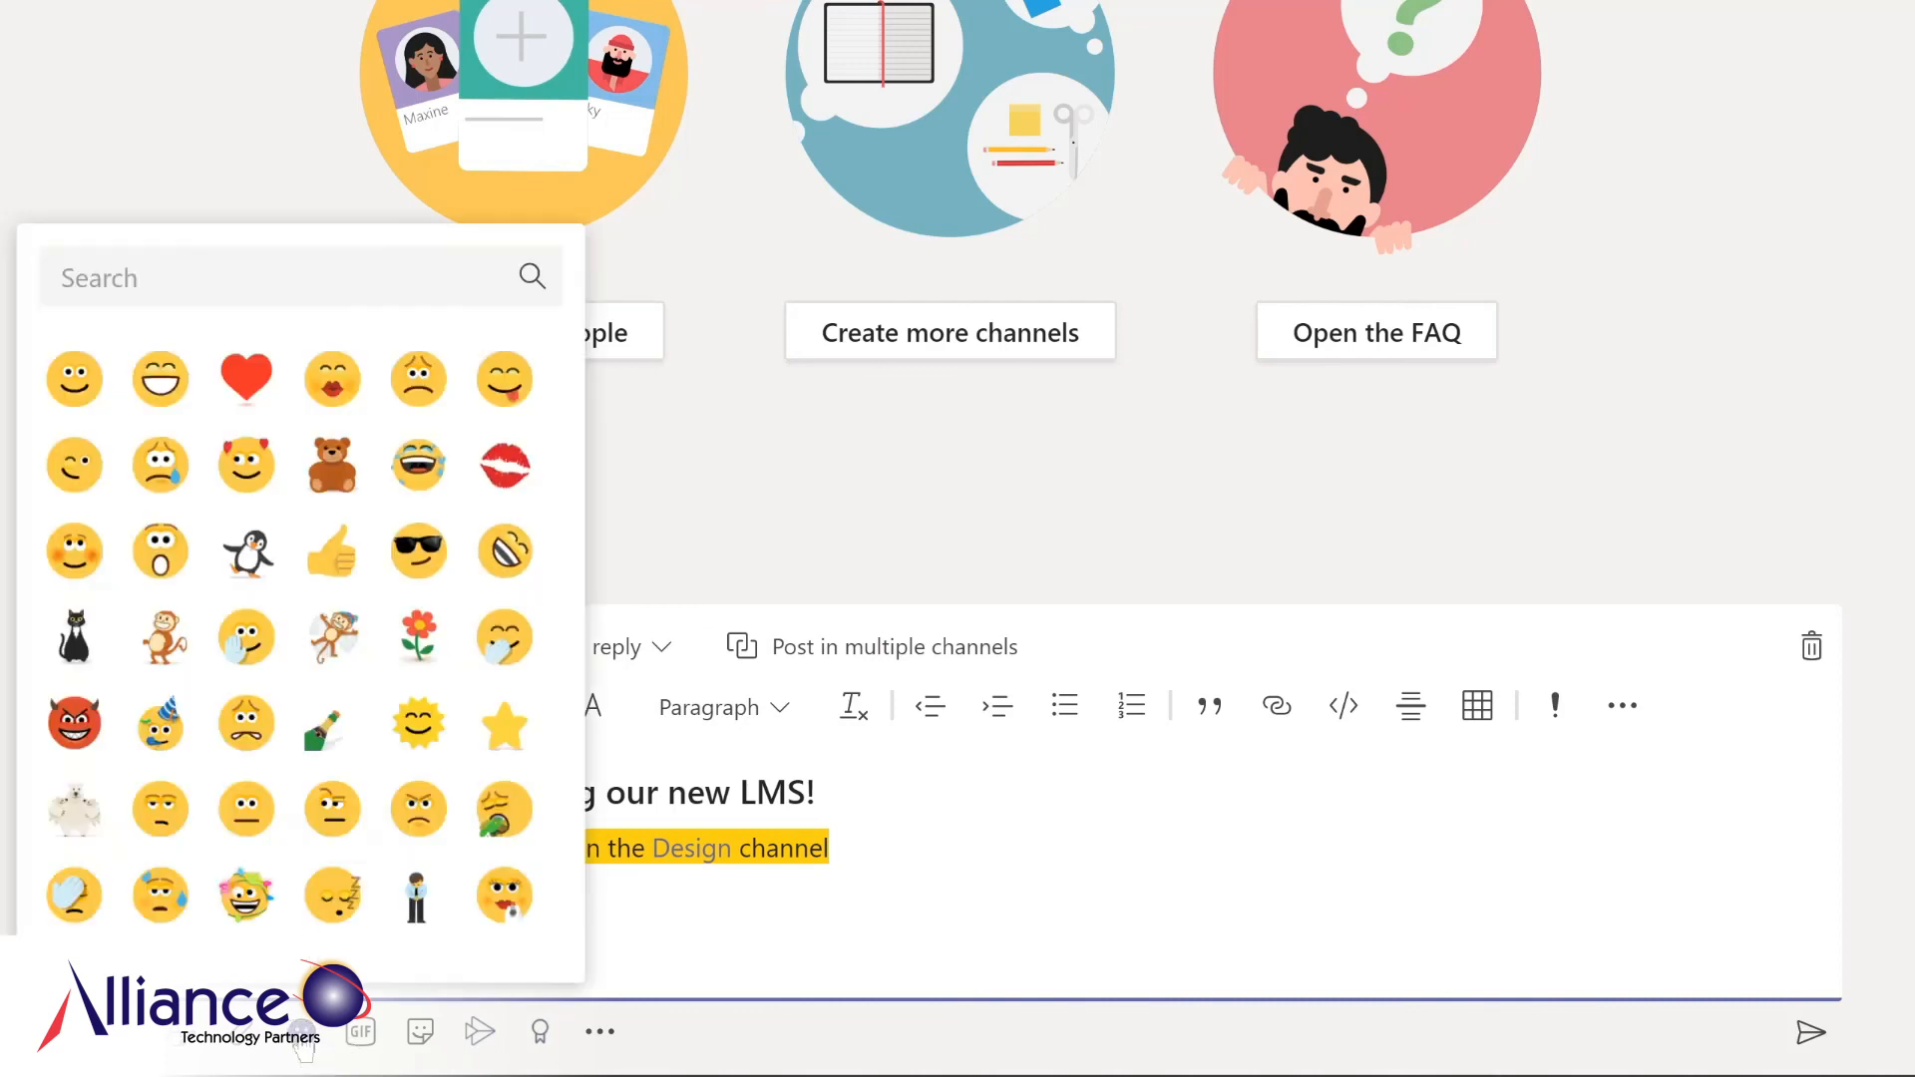
pyautogui.click(75, 380)
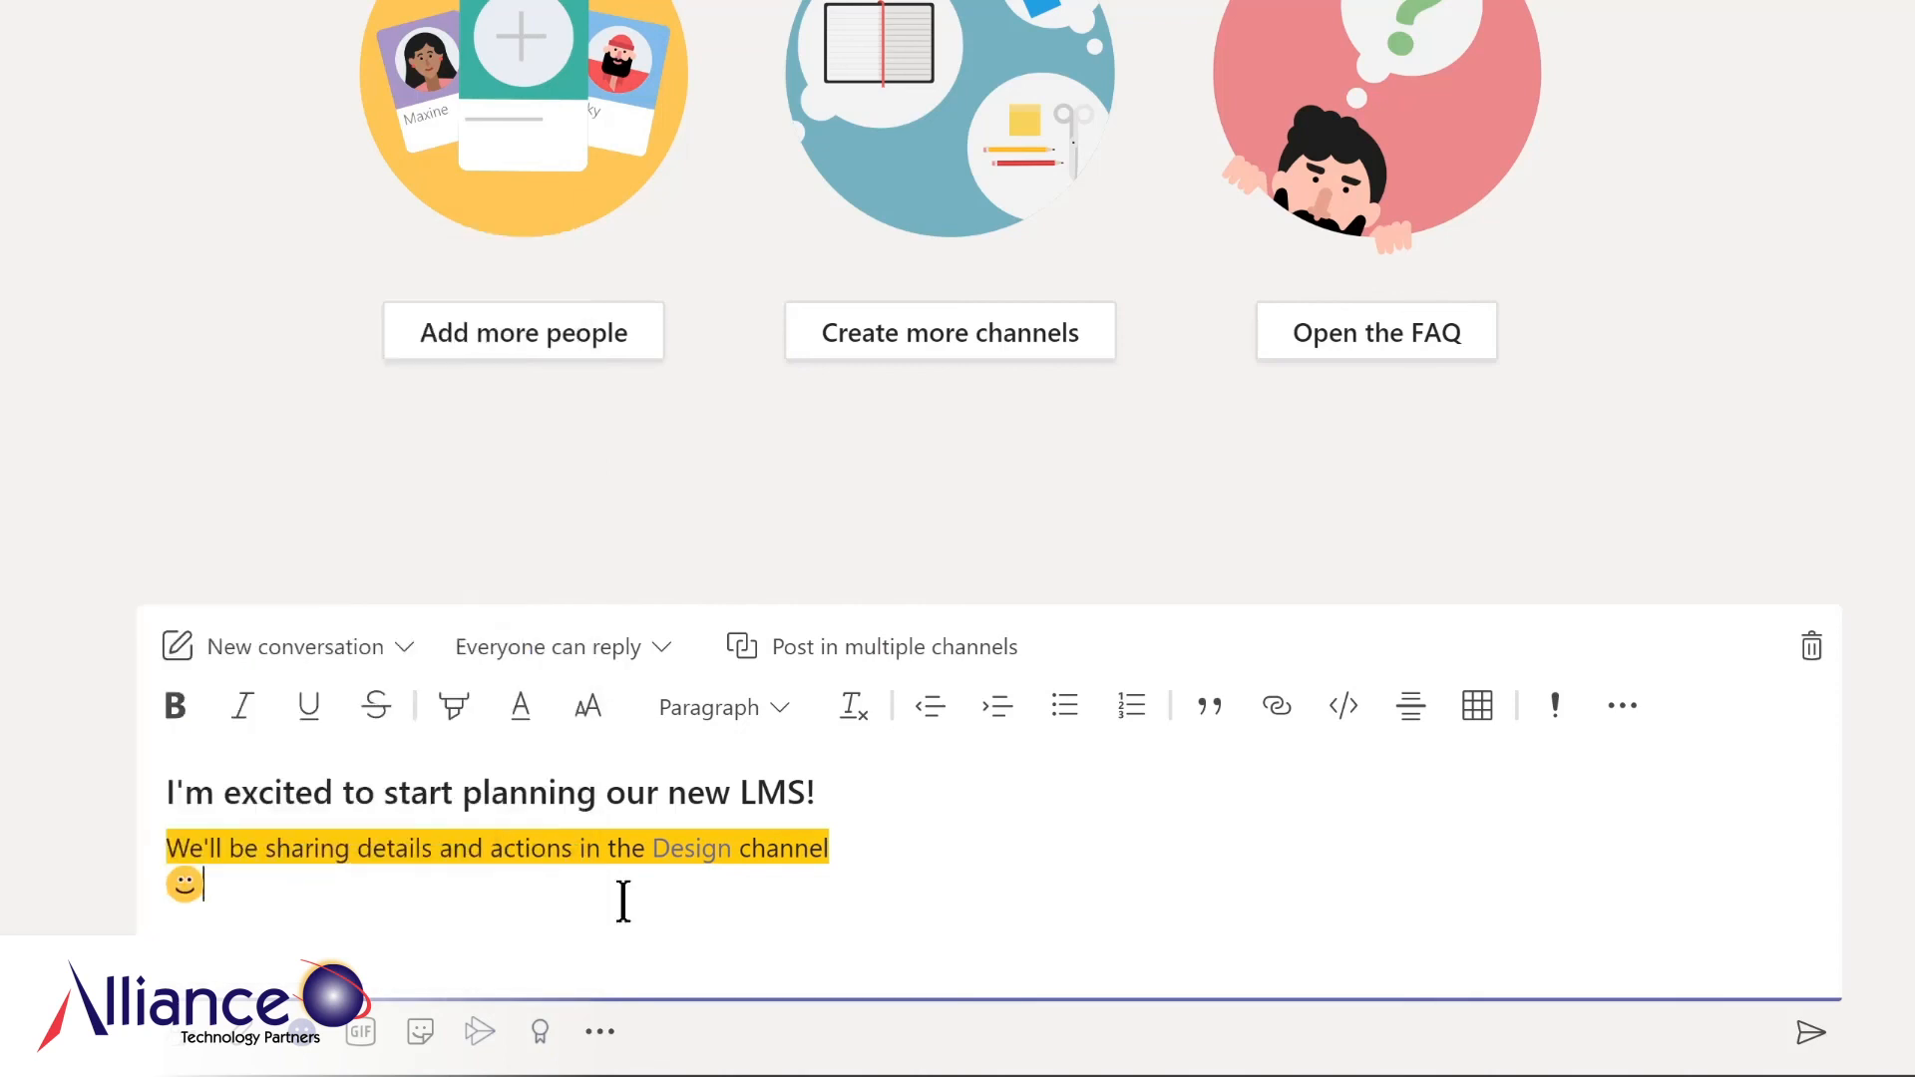
pyautogui.click(362, 1035)
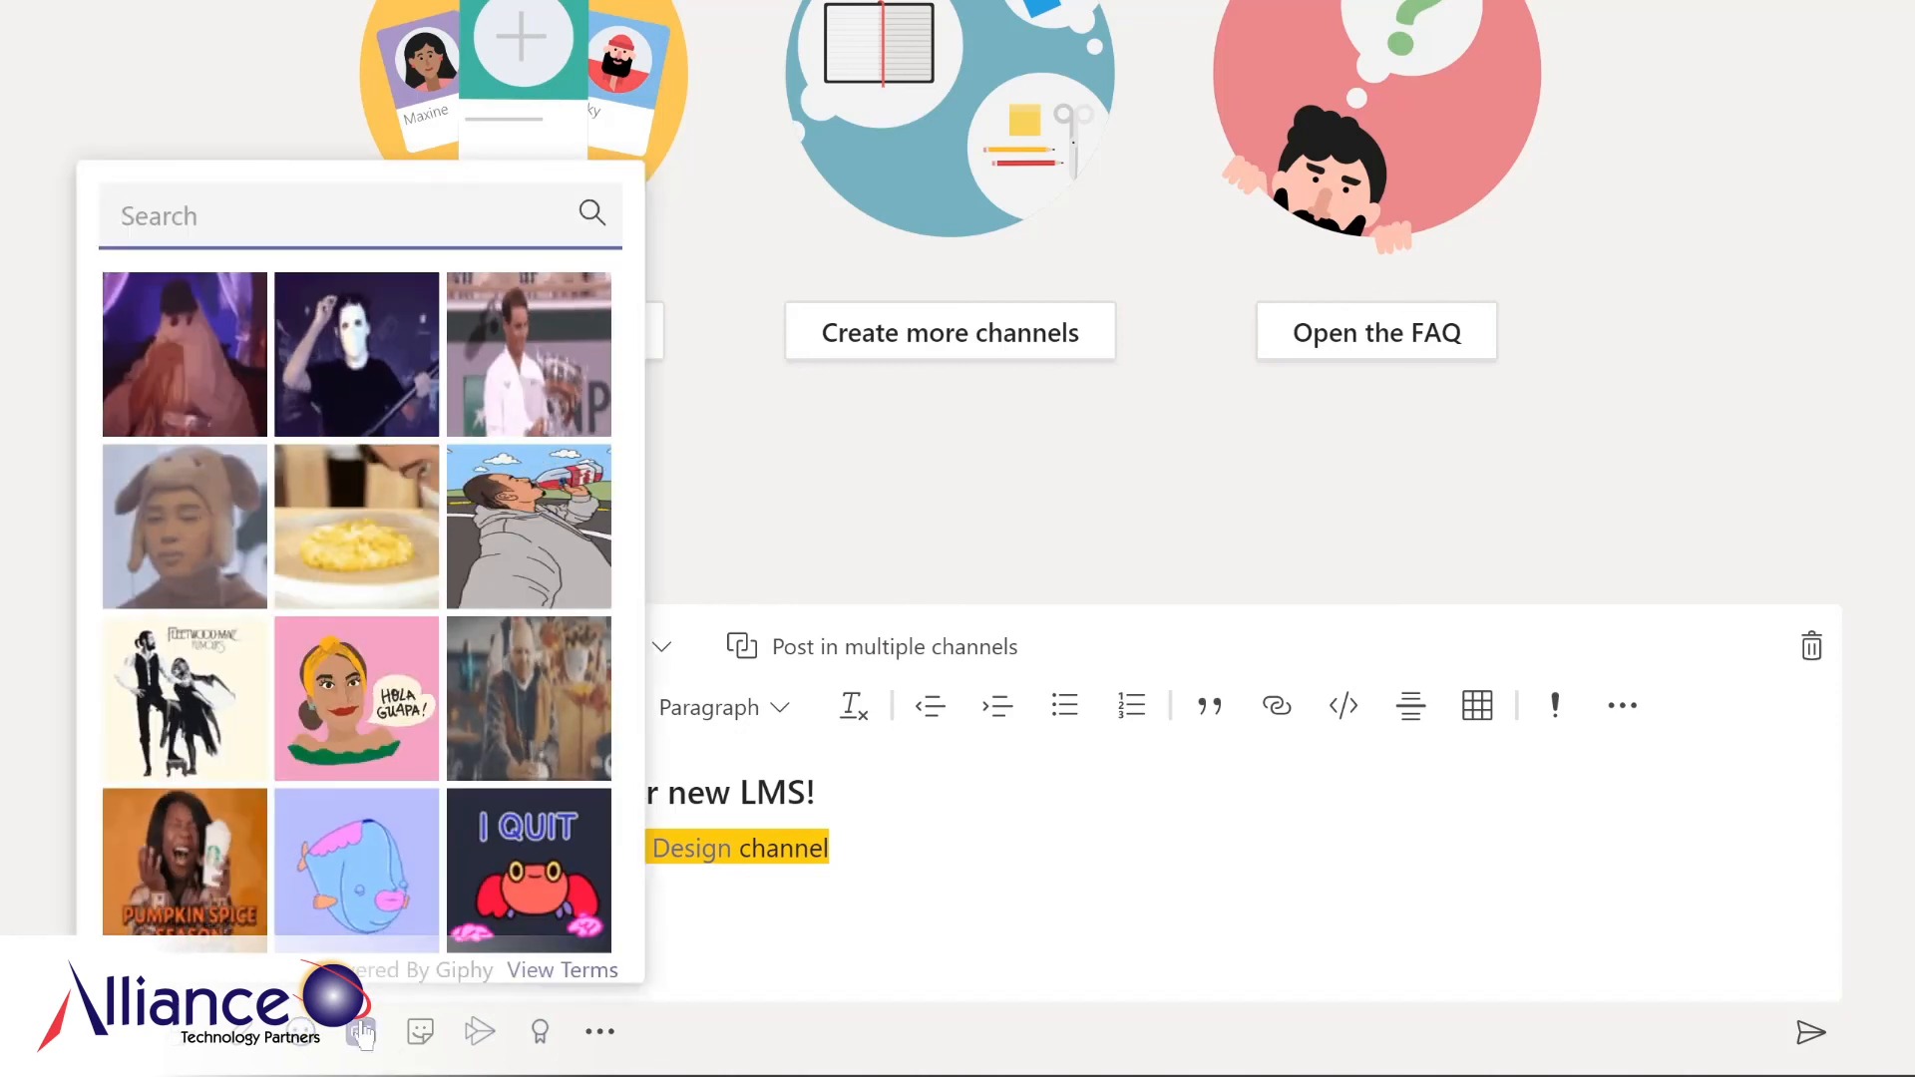
pyautogui.write('yay')
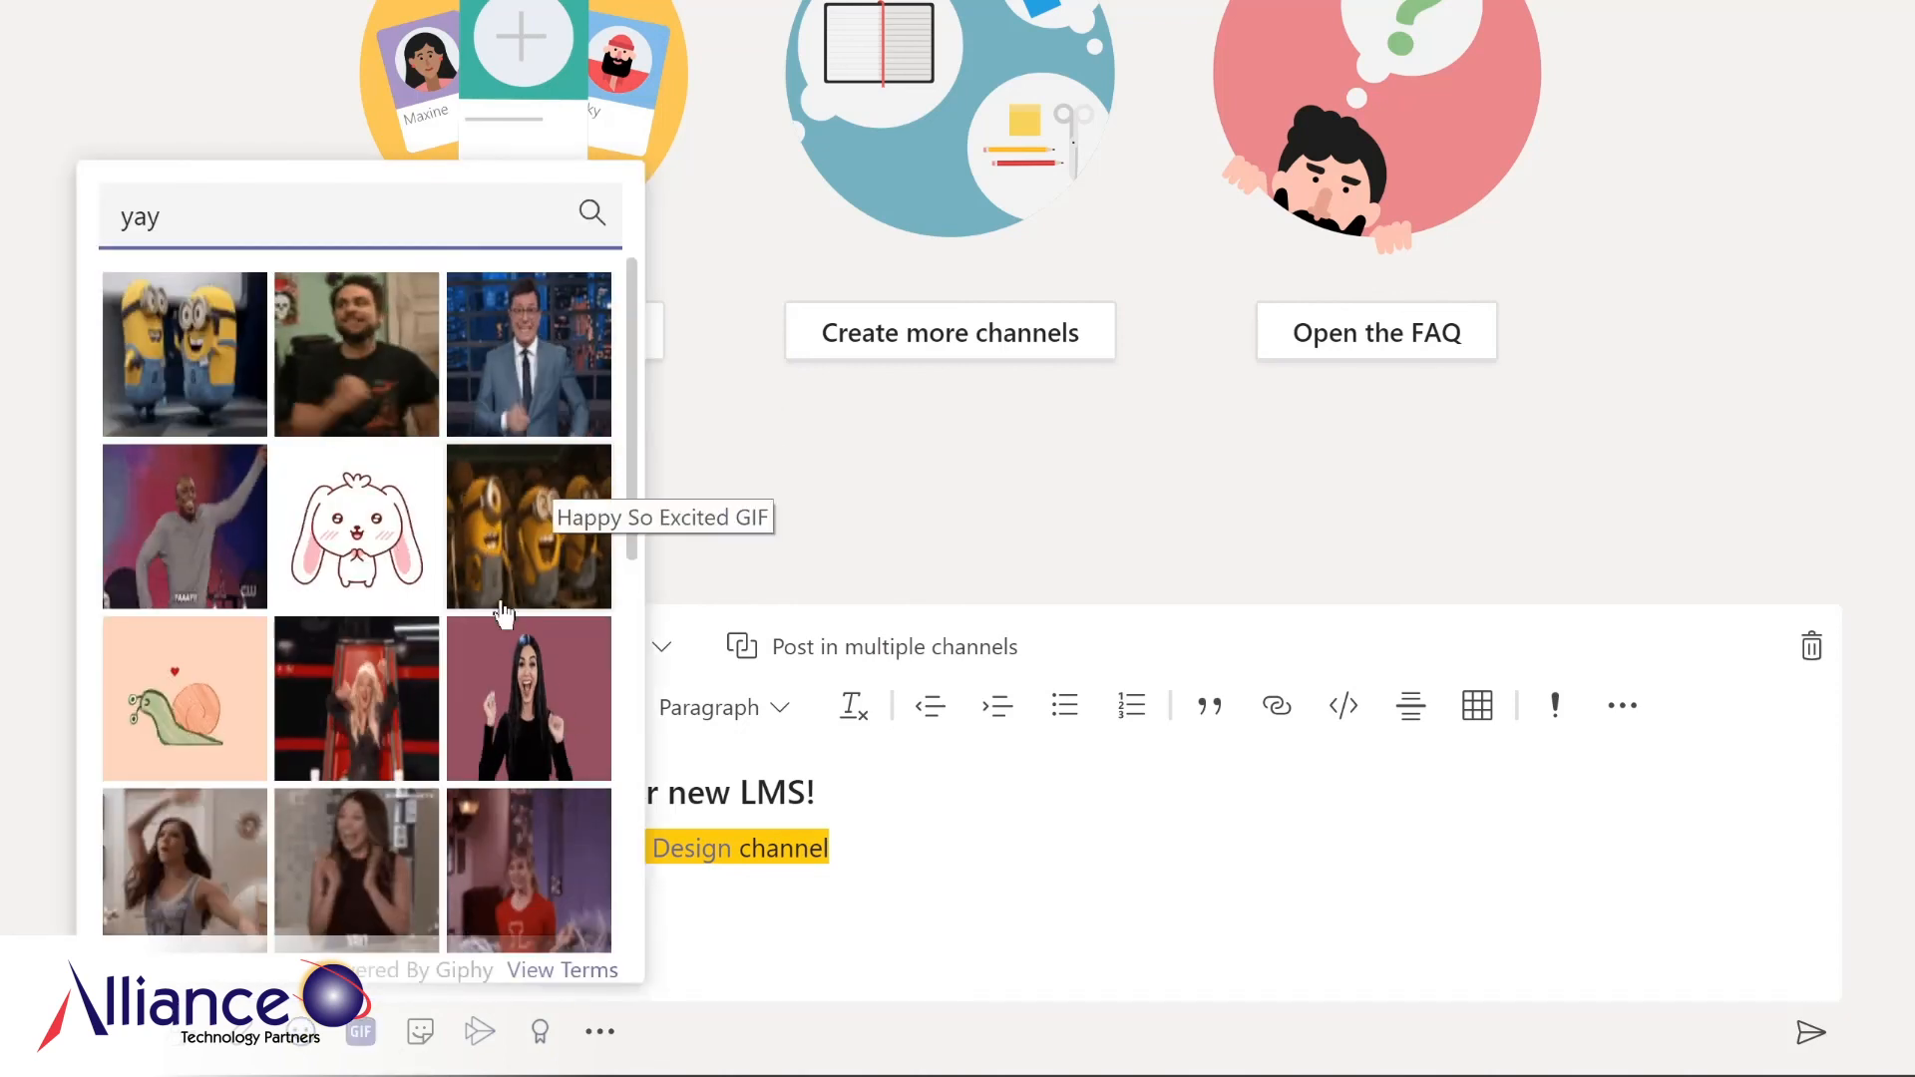
pyautogui.click(161, 549)
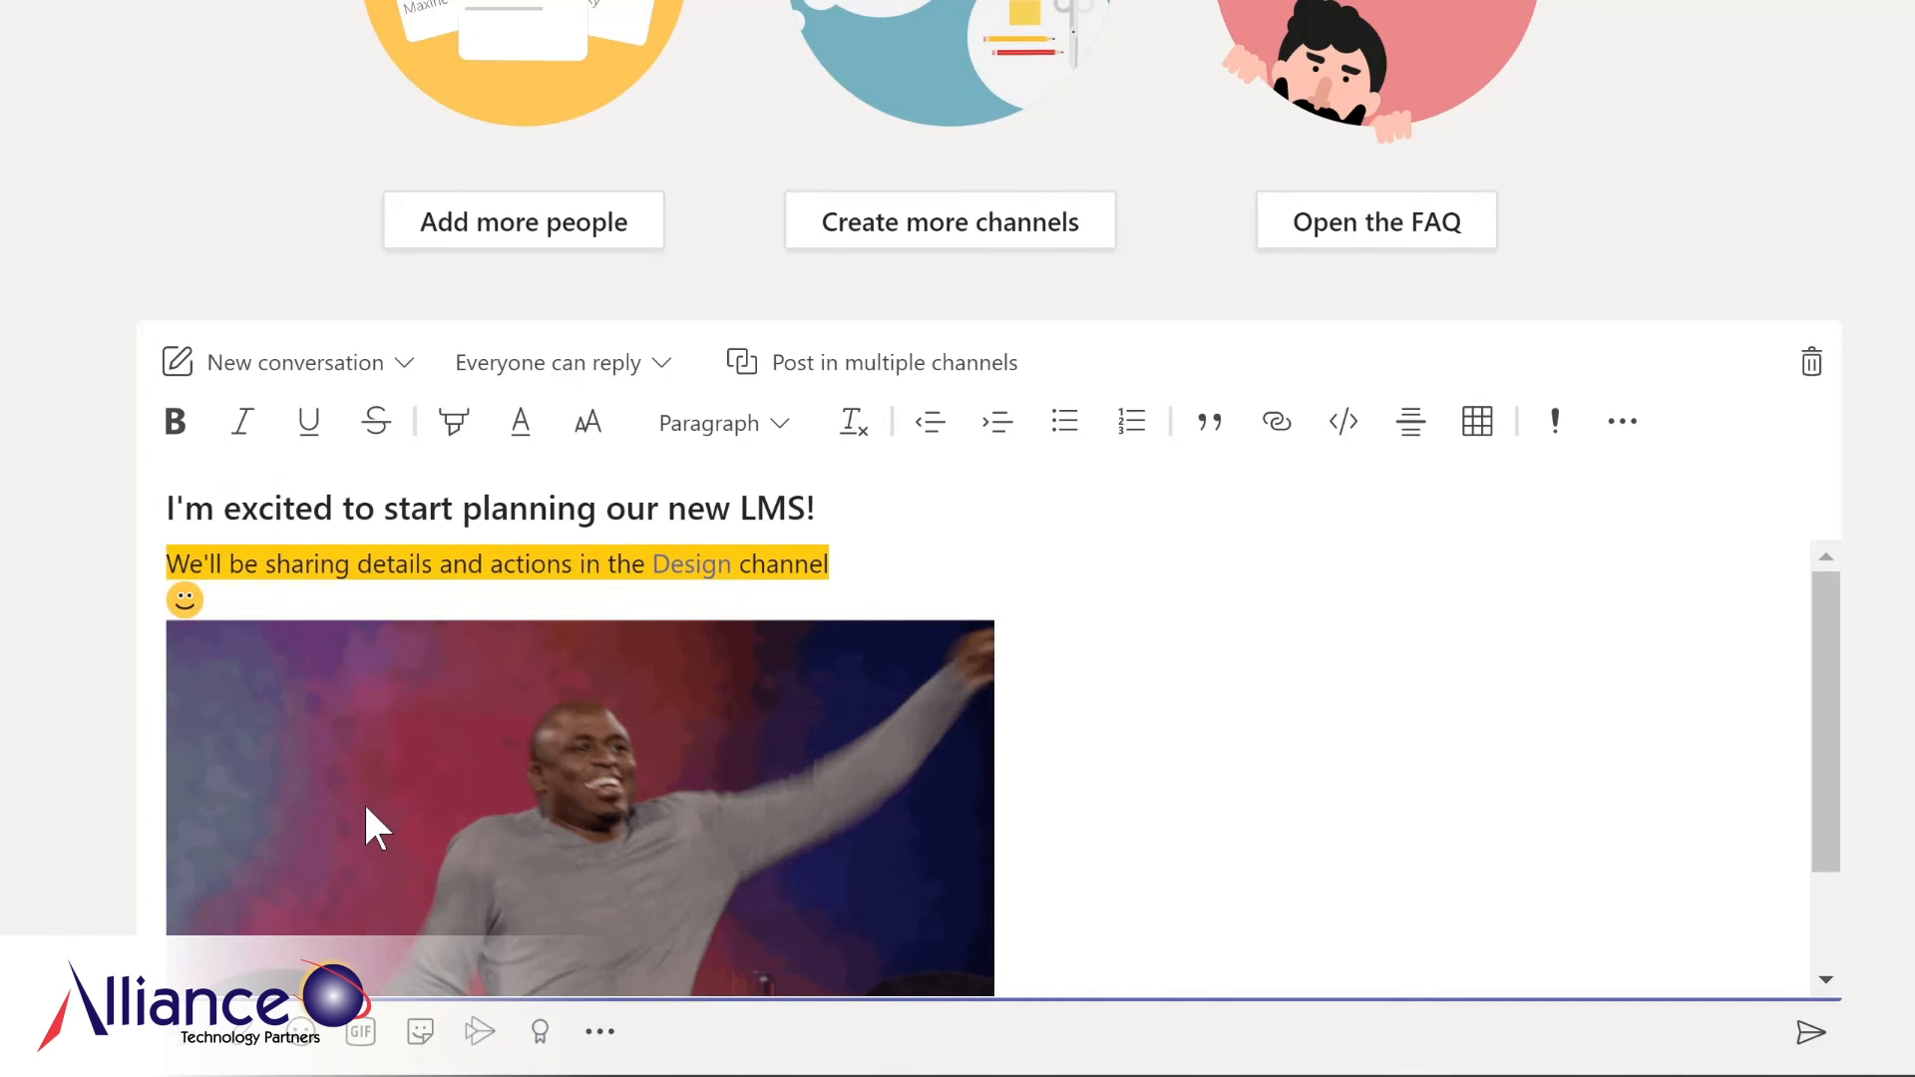
# Insert the "OH YEAH!" comic sticker with its caption unchanged, and post the message to the channel
pyautogui.click(420, 1033)
pyautogui.click(356, 507)
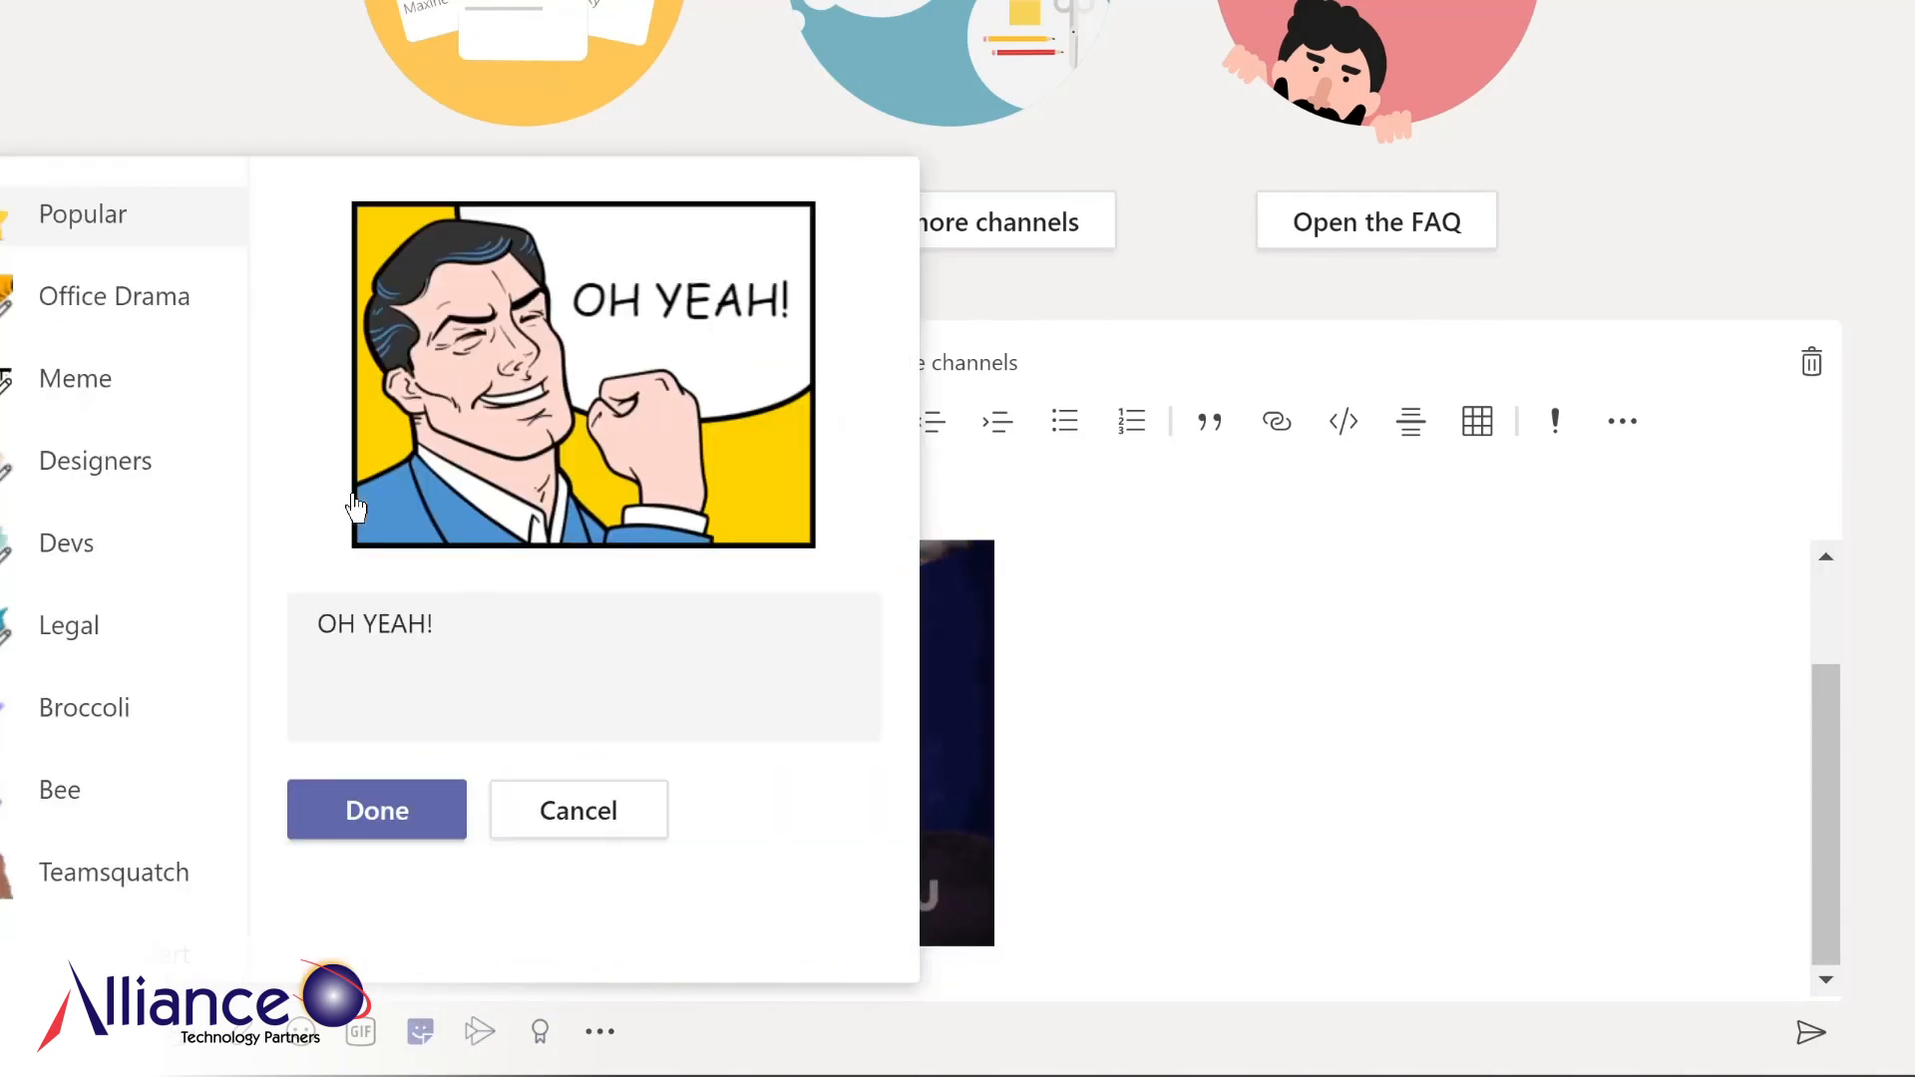
pyautogui.click(377, 809)
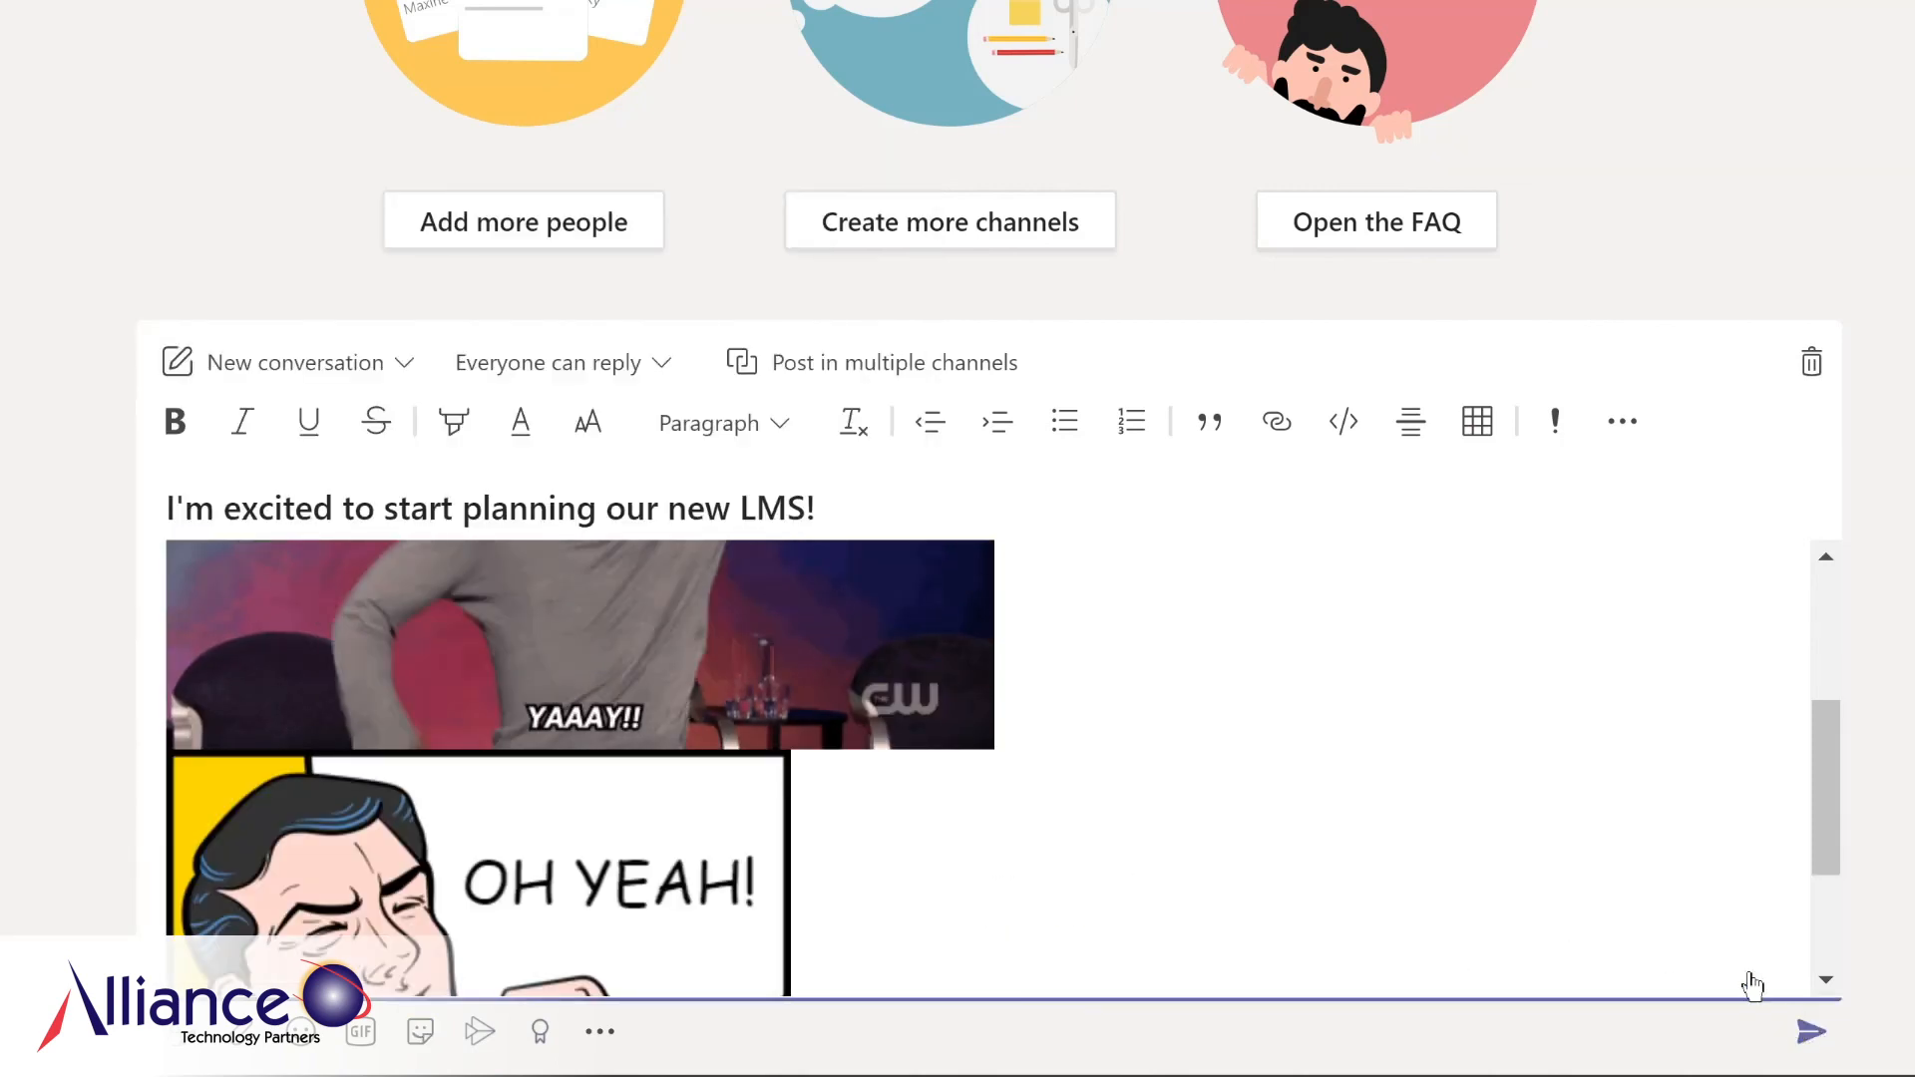
pyautogui.hotkey('ctrl', 'Return')
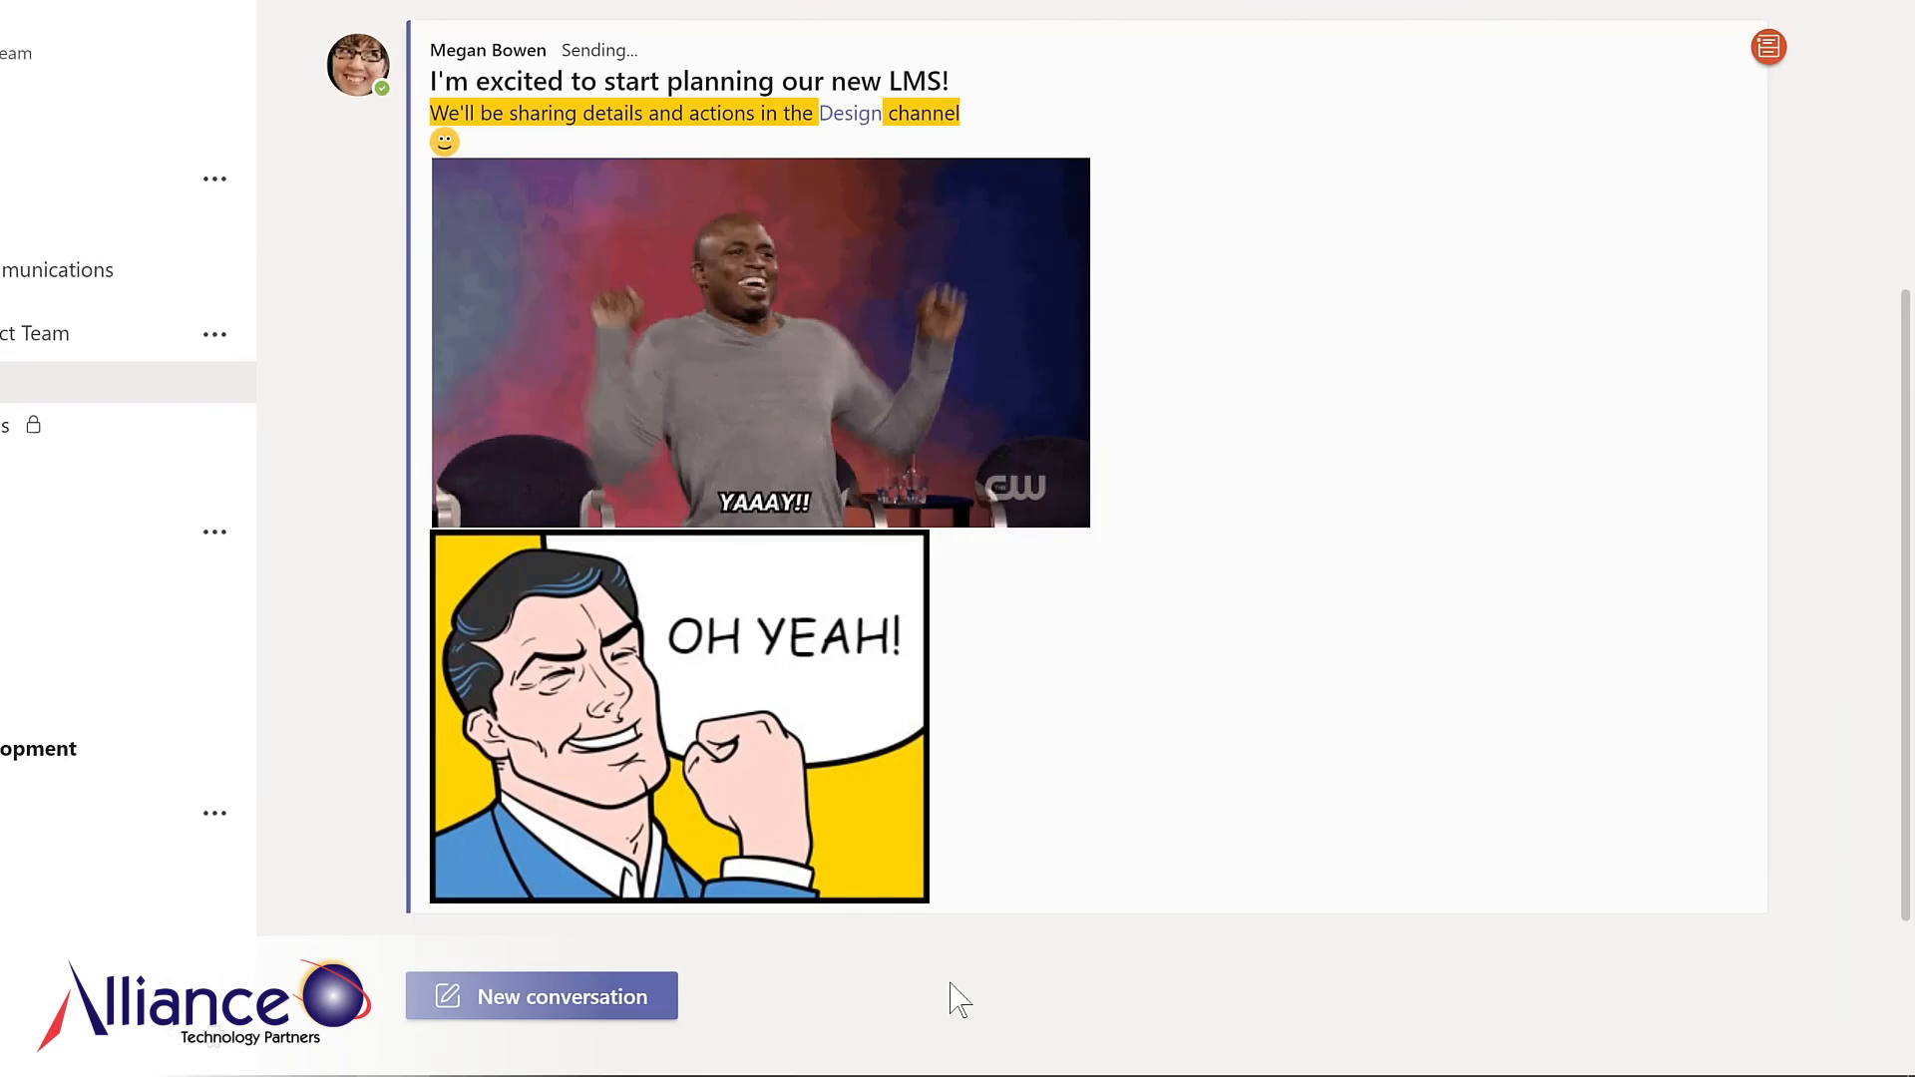